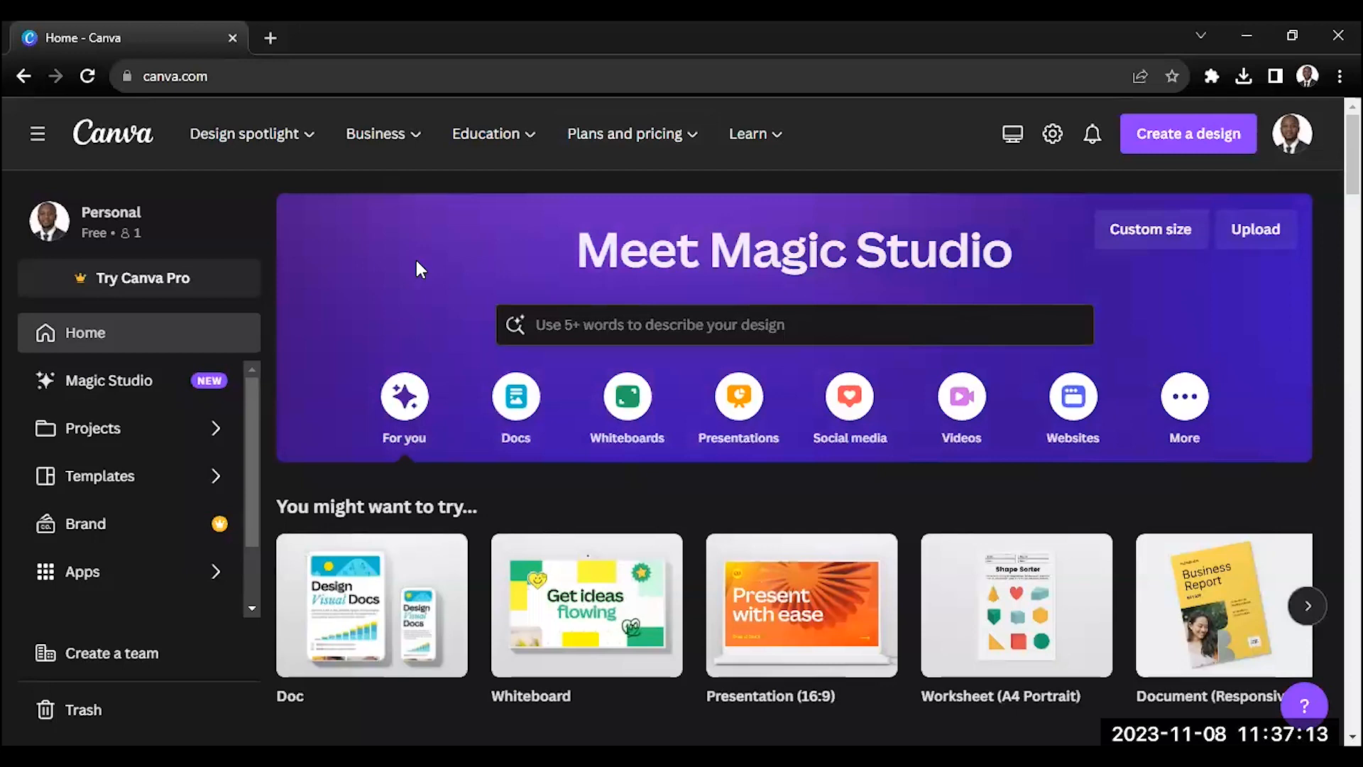
click(374, 75)
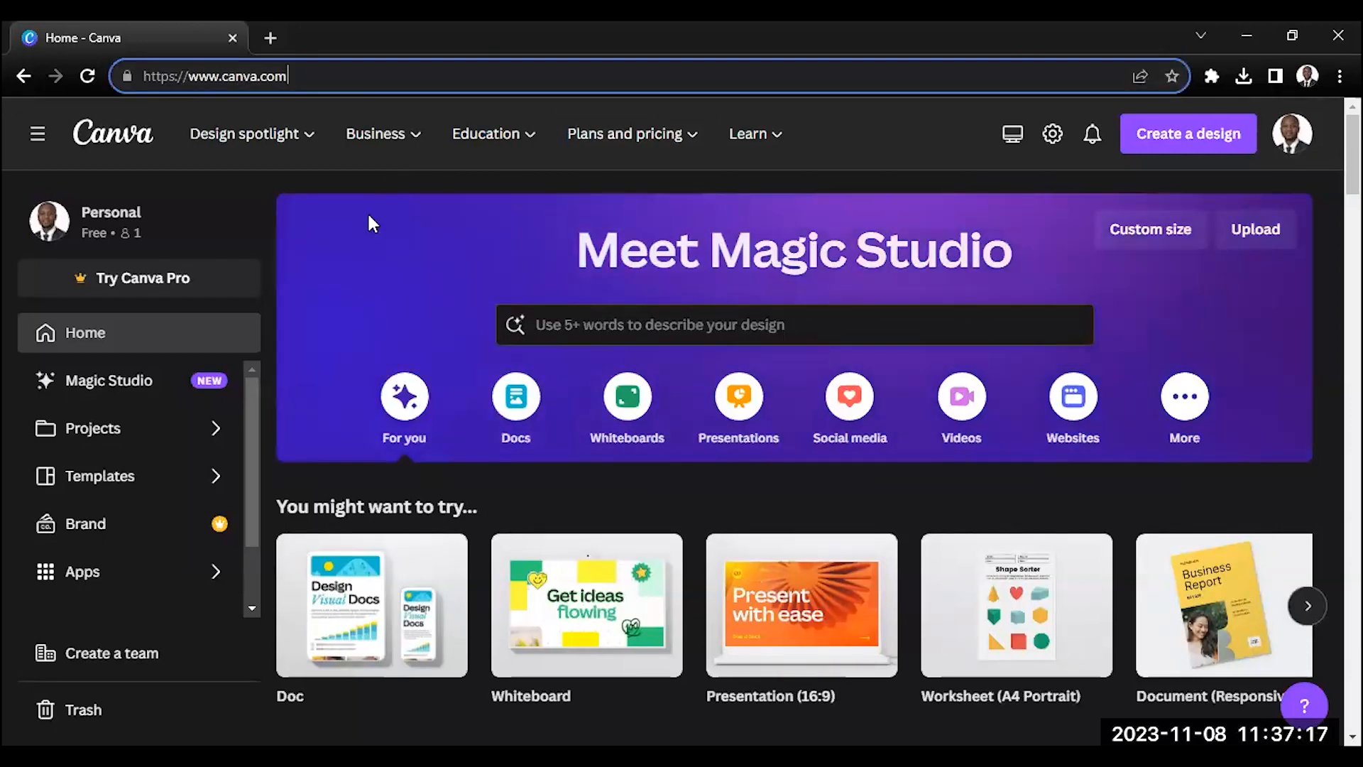
key(ctrl+a)
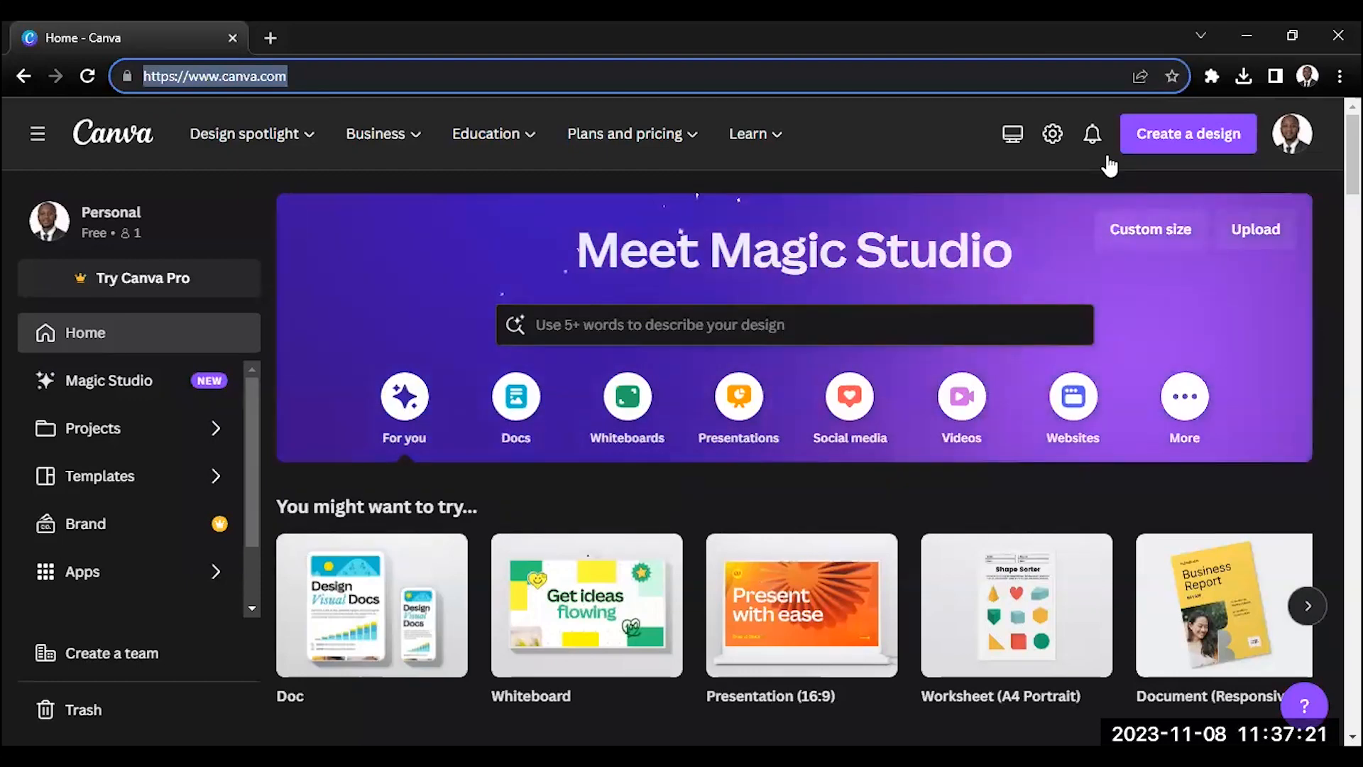
click(1016, 136)
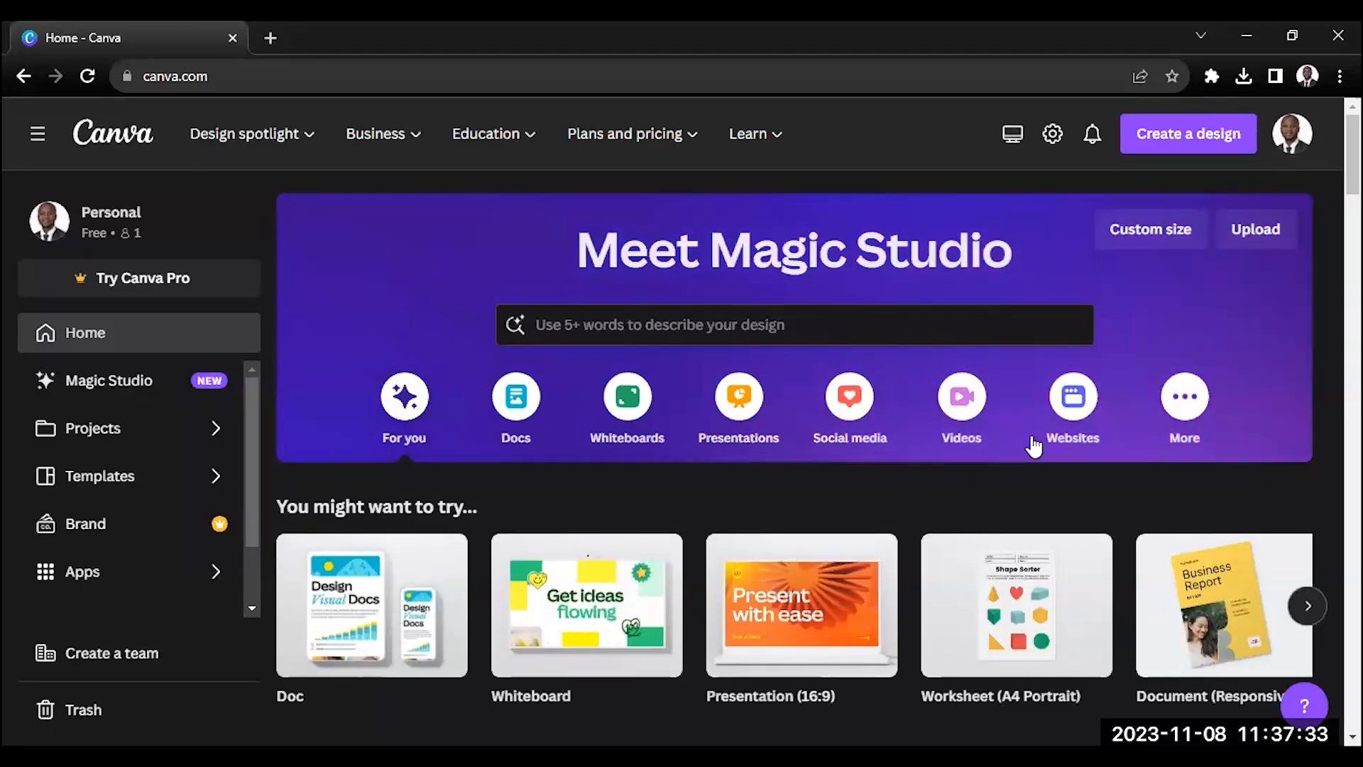
Step: Look over the home page's suggested design types, newest features and recent designs, plus the Business and Design spotlight options
scroll(1031, 445, down, 1)
scroll(1054, 469, down, 4)
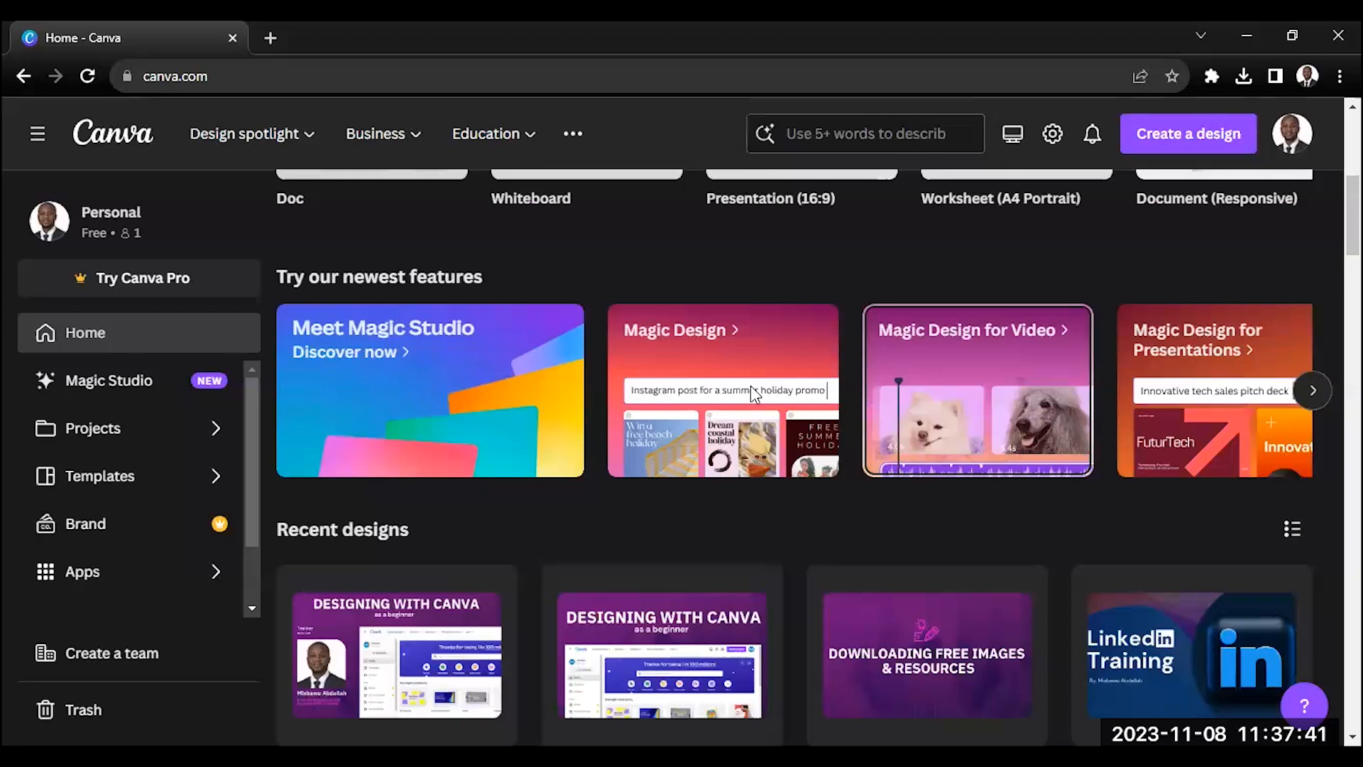
scroll(486, 351, up, 1)
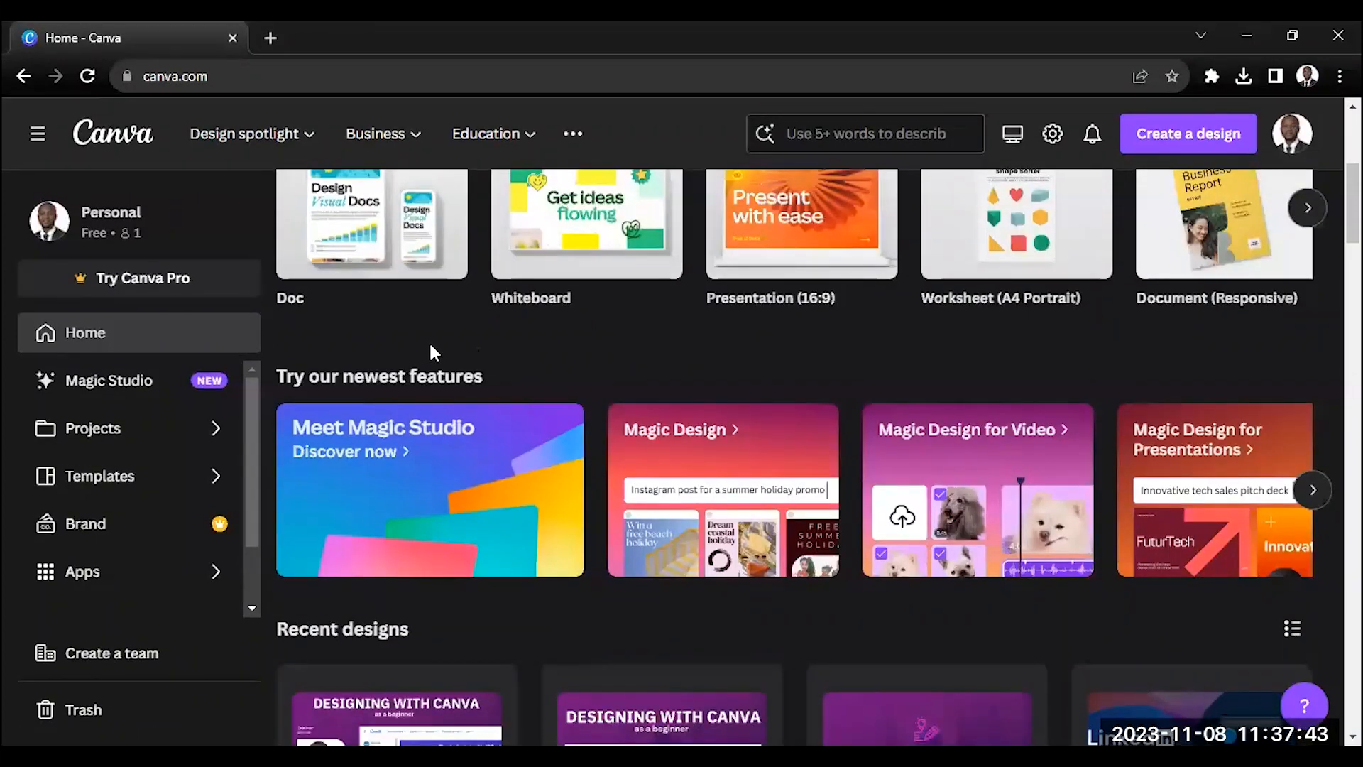
scroll(375, 346, up, 4)
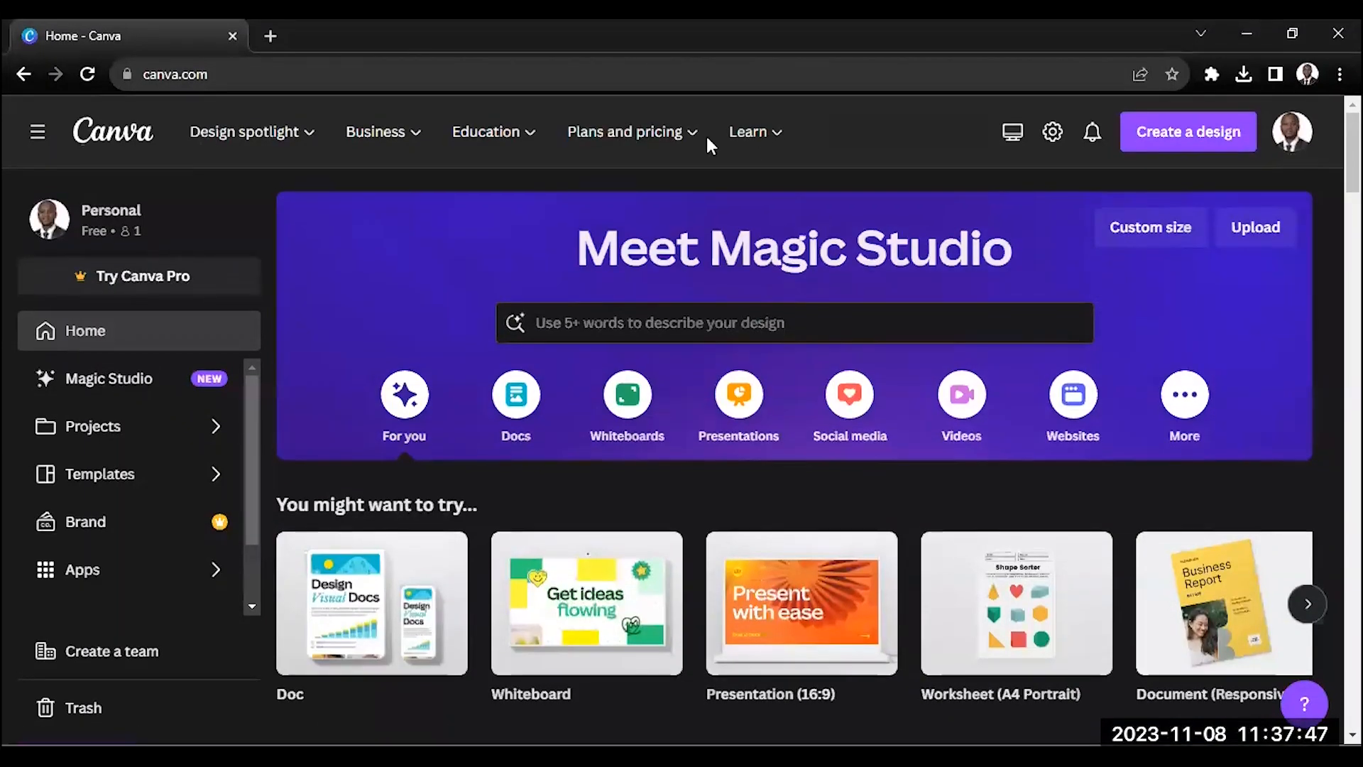
click(711, 135)
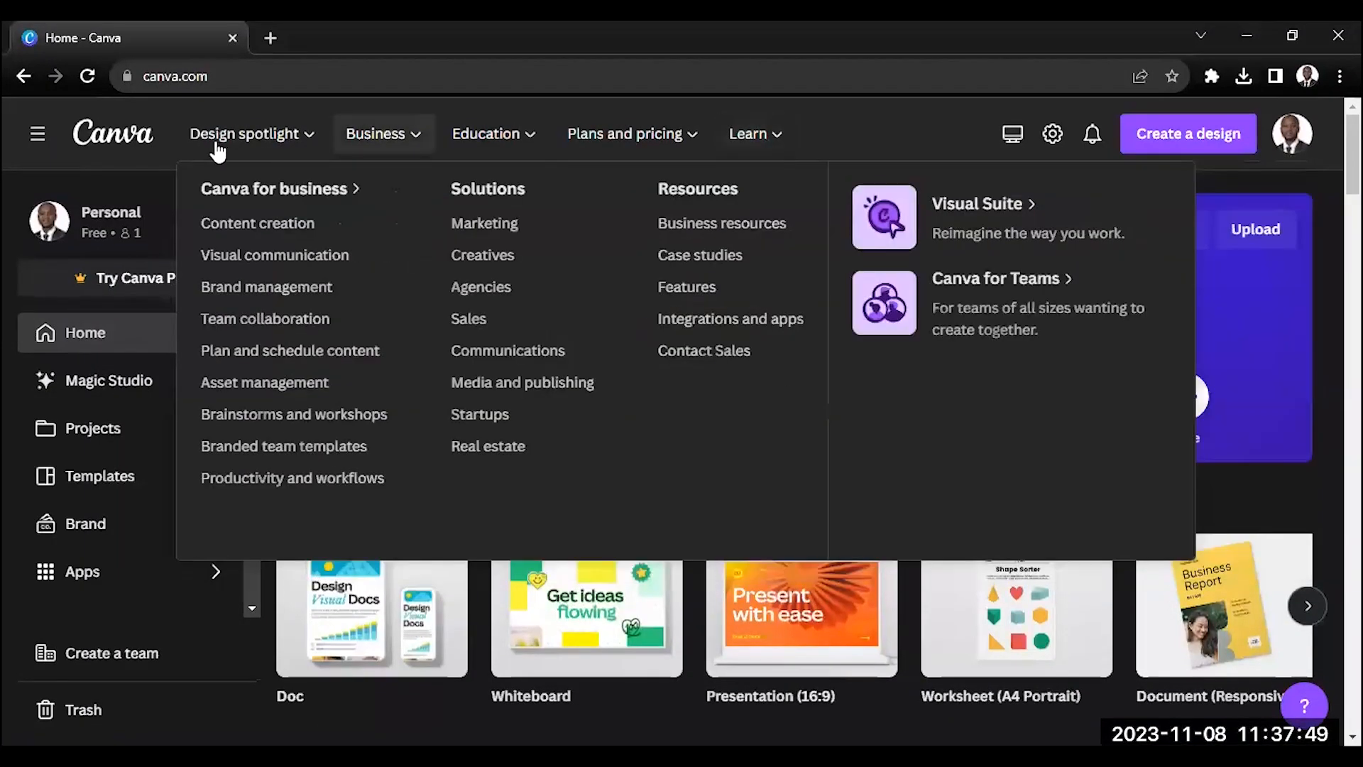
mouse_move(217, 145)
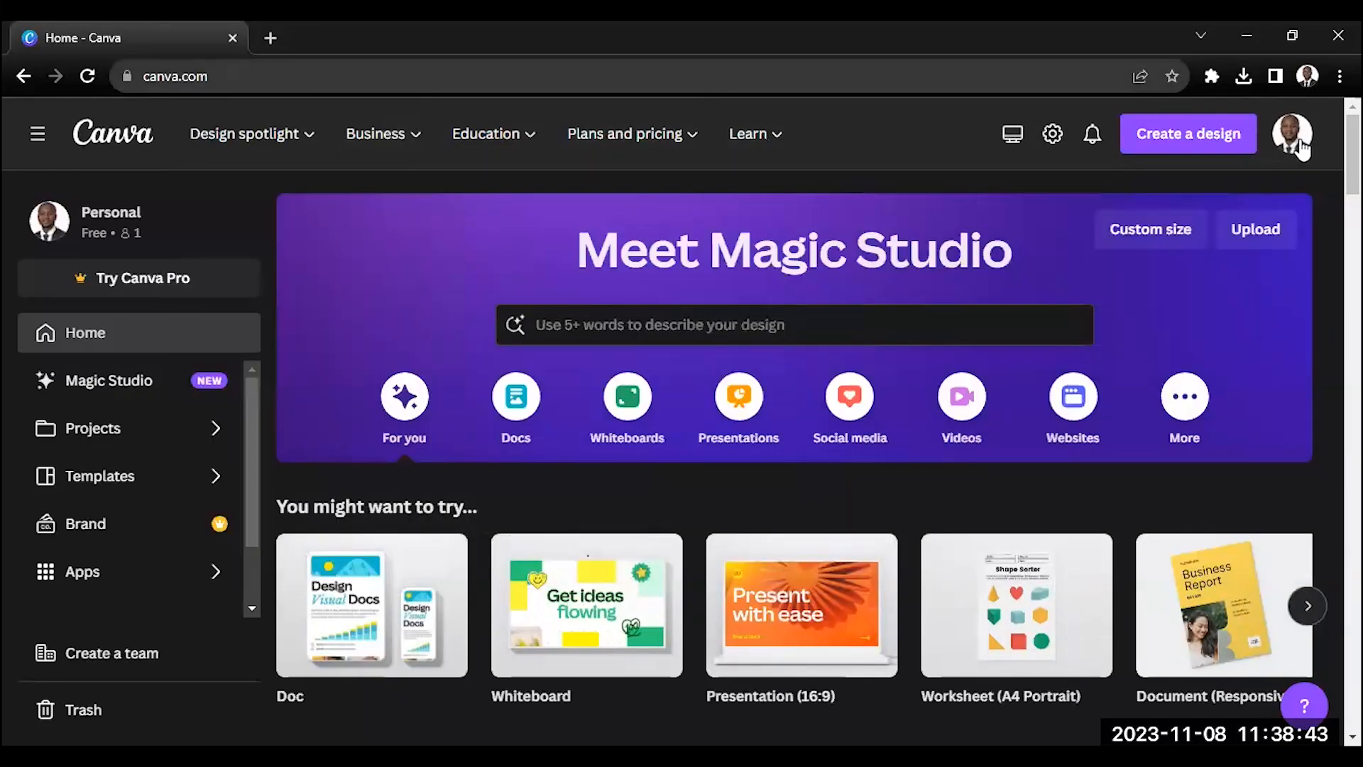
Step: Review the account options and the home page's navigation entries, including the starred Uploads
click(1298, 146)
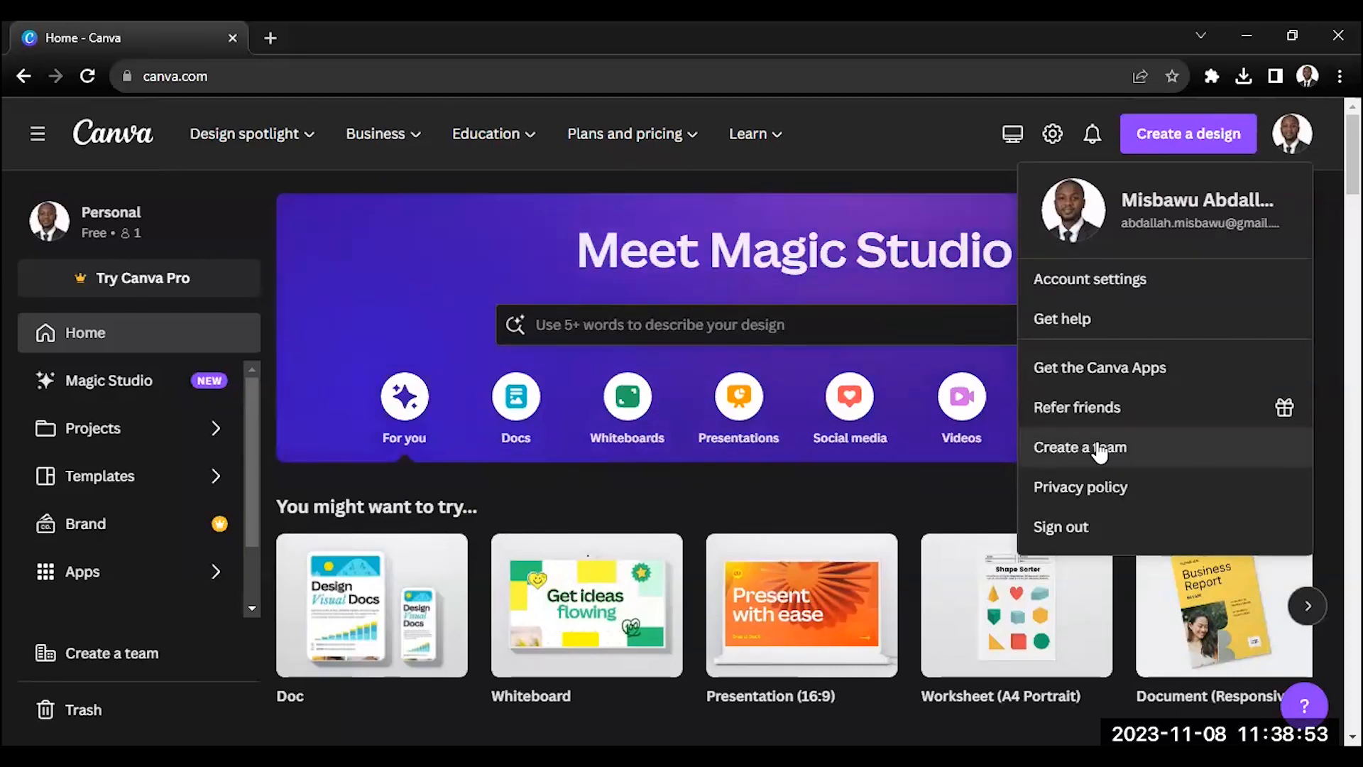
click(428, 483)
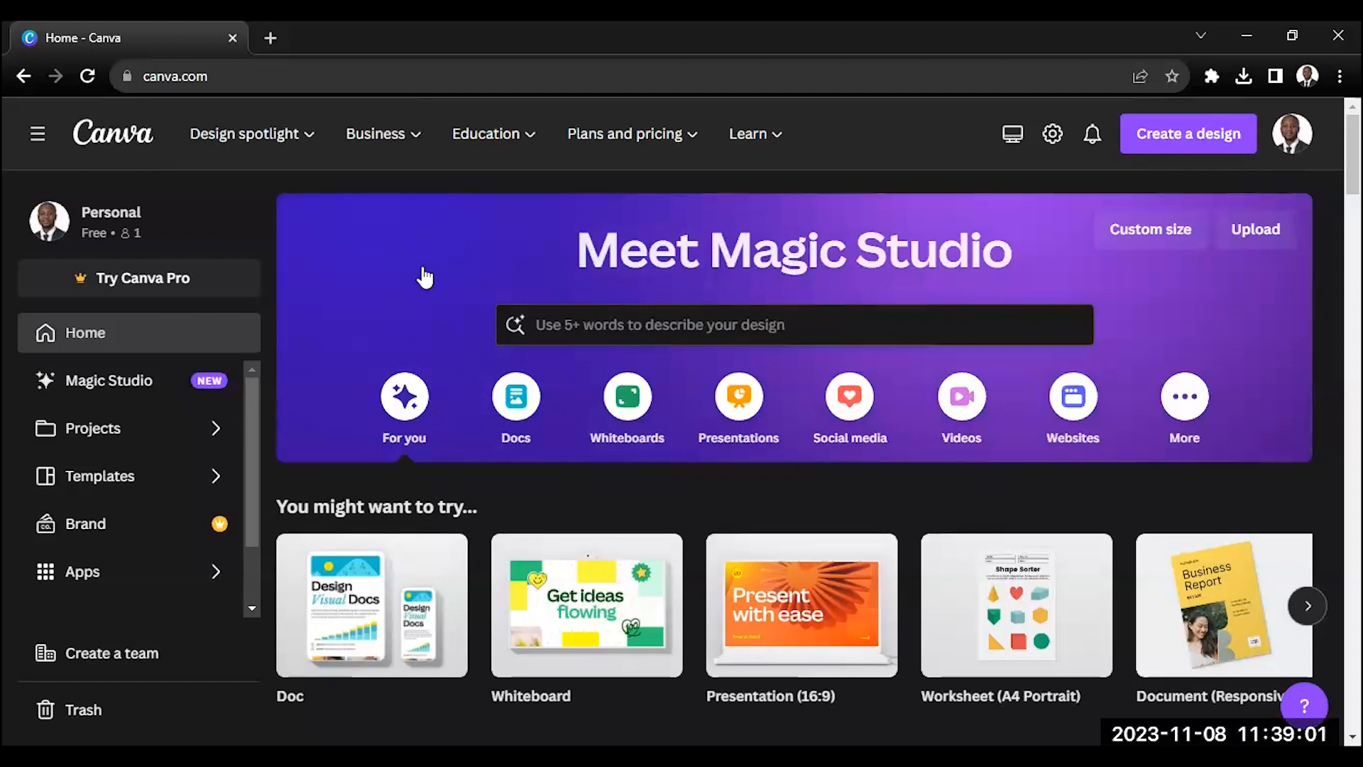
scroll(421, 234, down, 1)
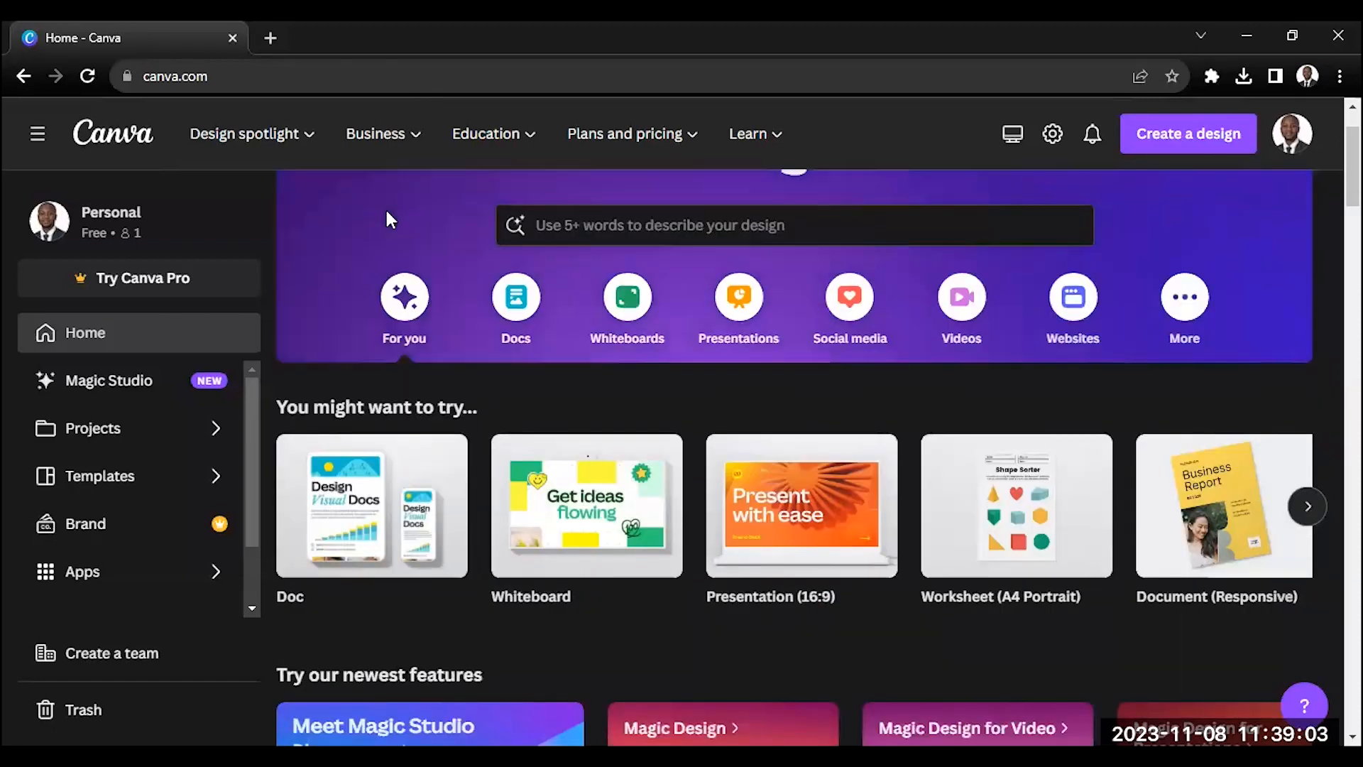
scroll(306, 184, up, 1)
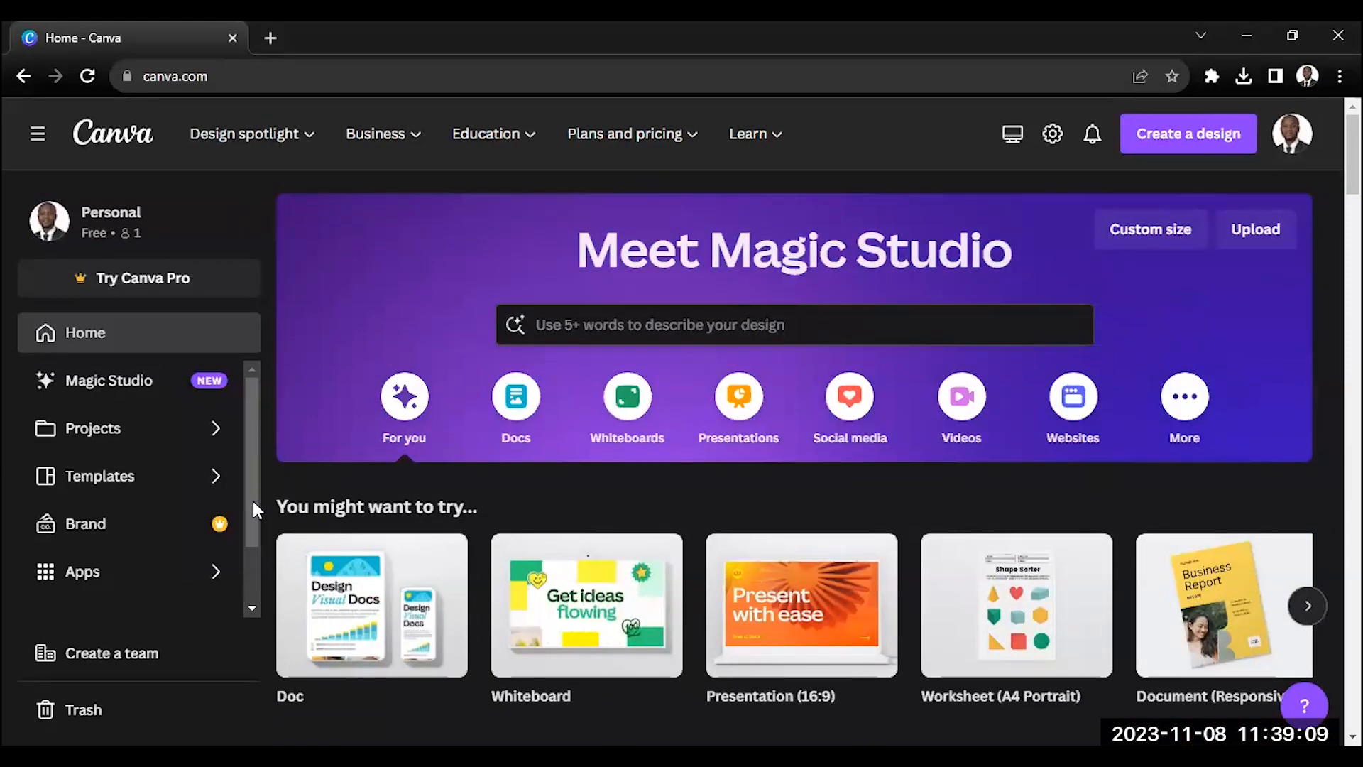
scroll(253, 506, down, 1)
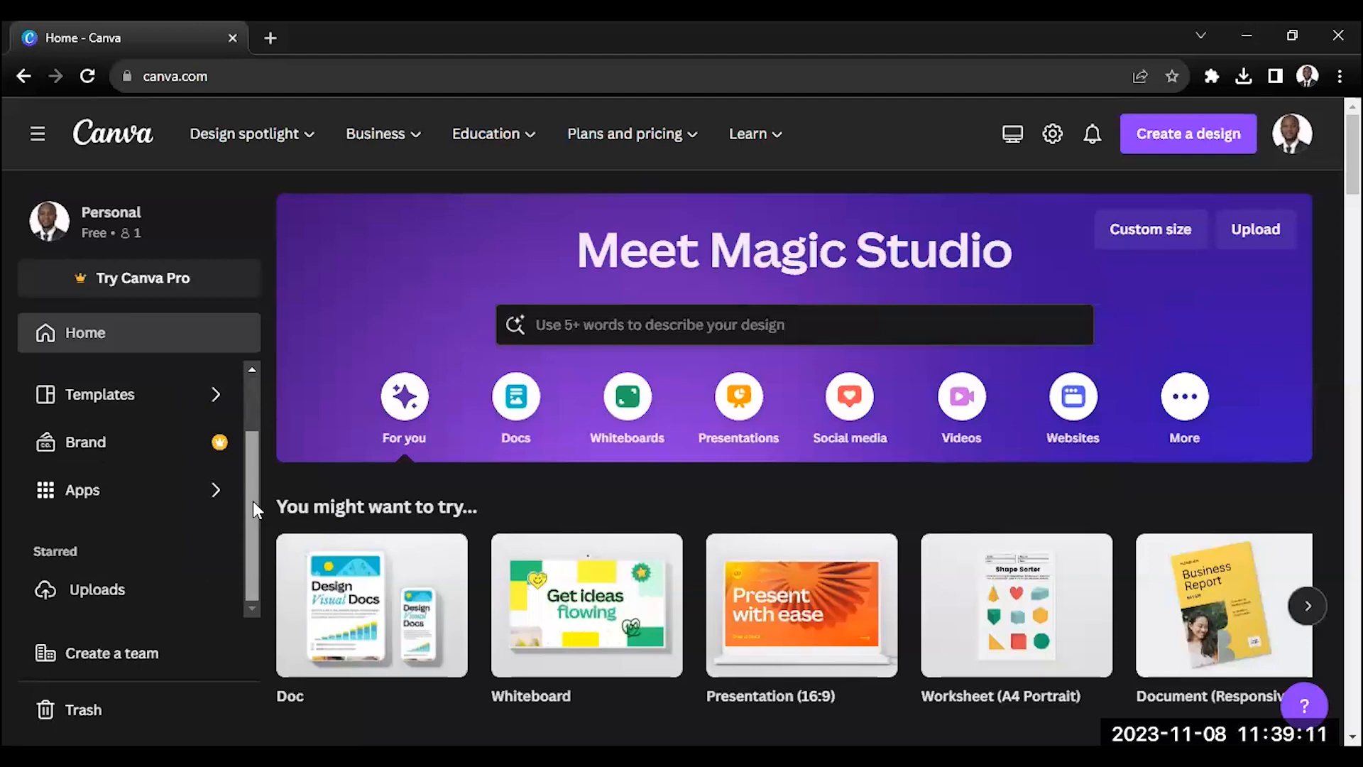
scroll(248, 407, up, 1)
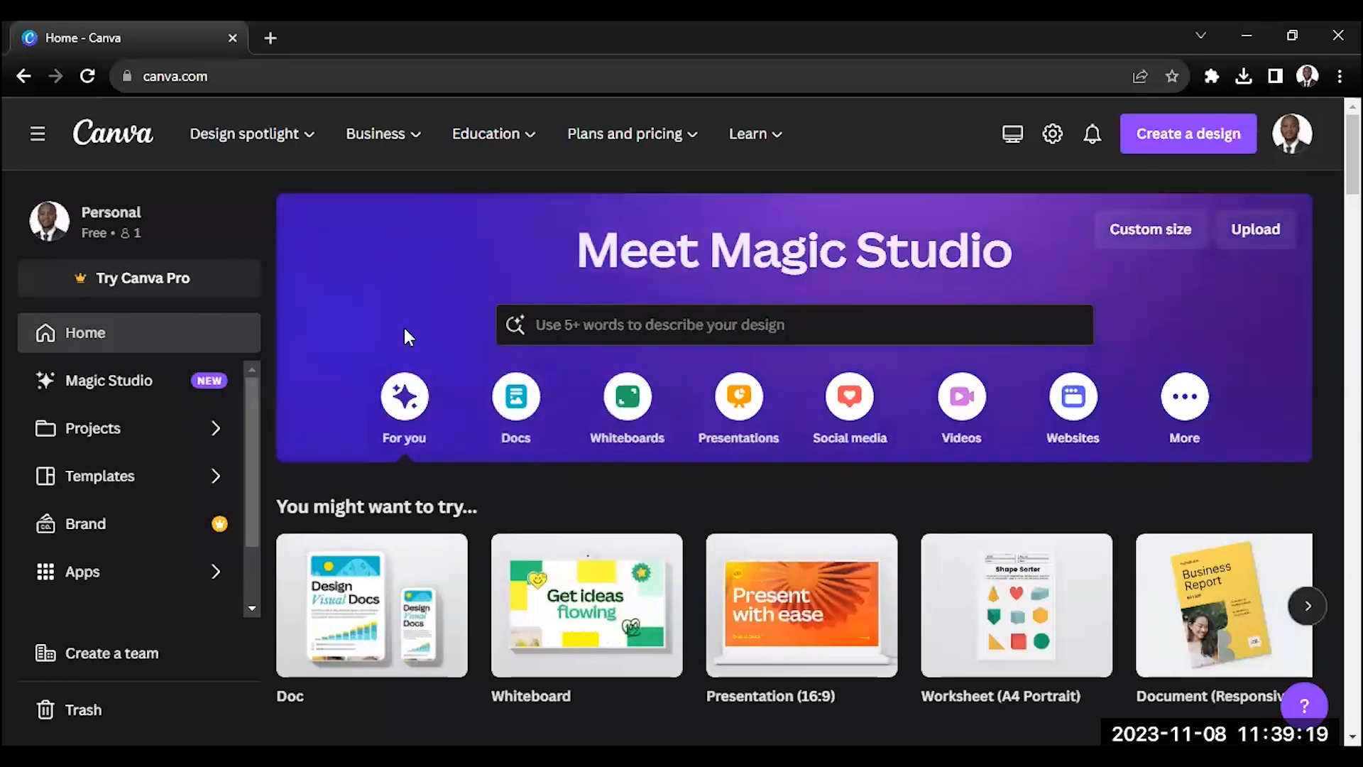
Step: Search the templates for "ecommerce logo"
click(676, 329)
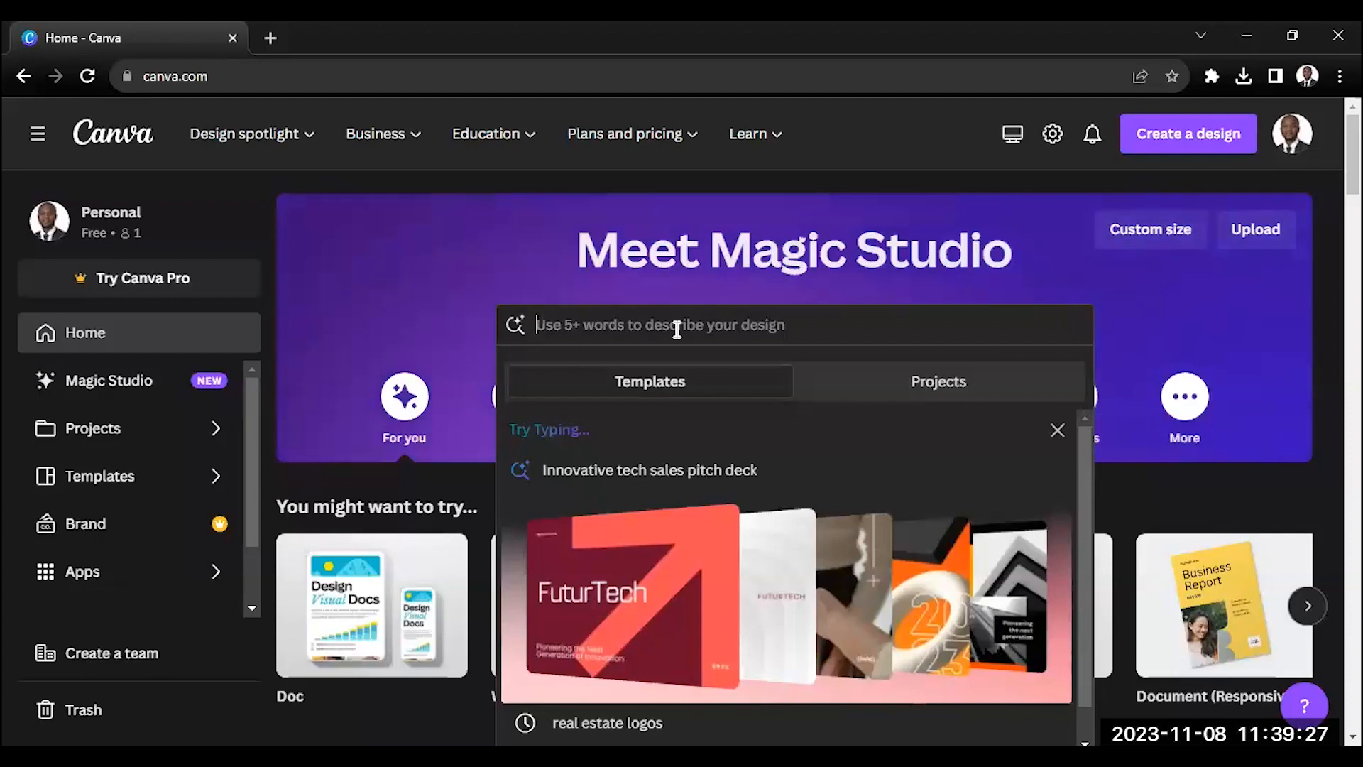
text(ecommer)
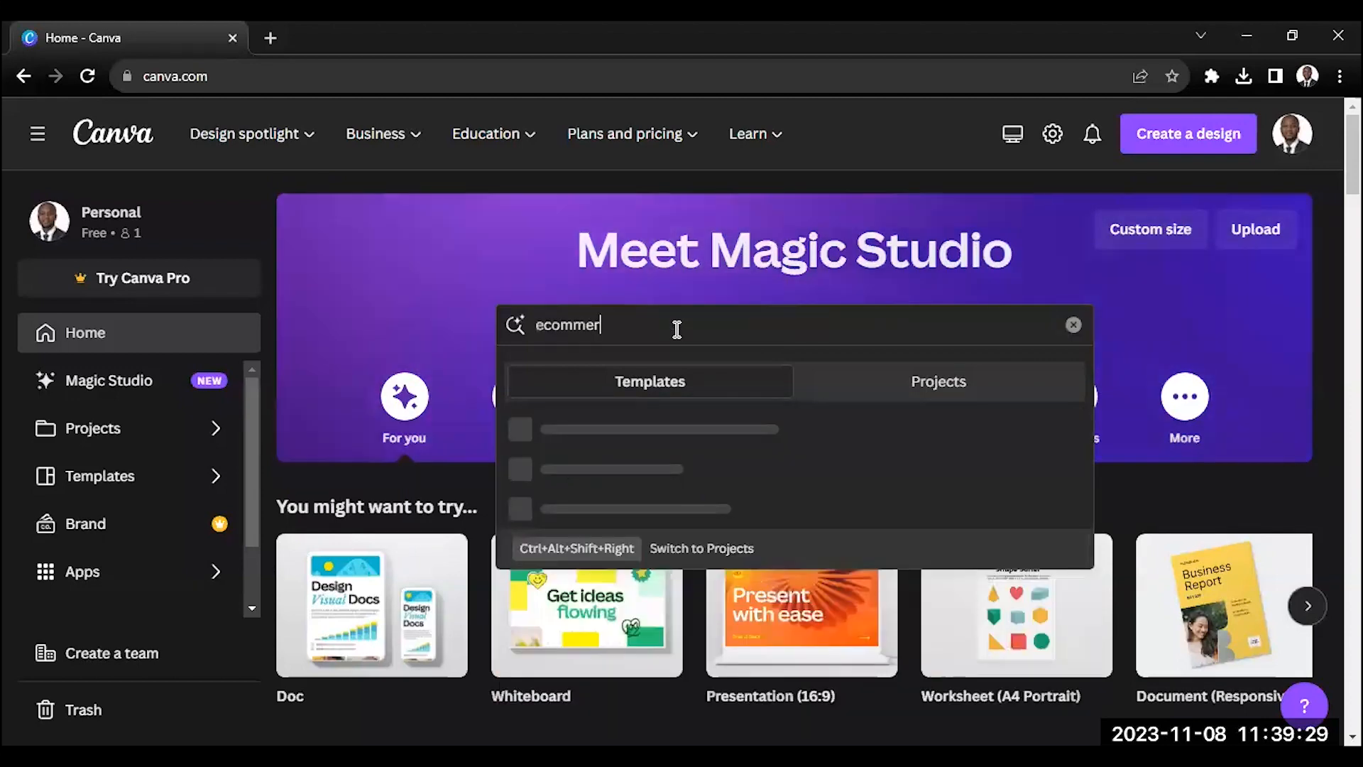
text(ve)
key(BackSpace)
key(BackSpace)
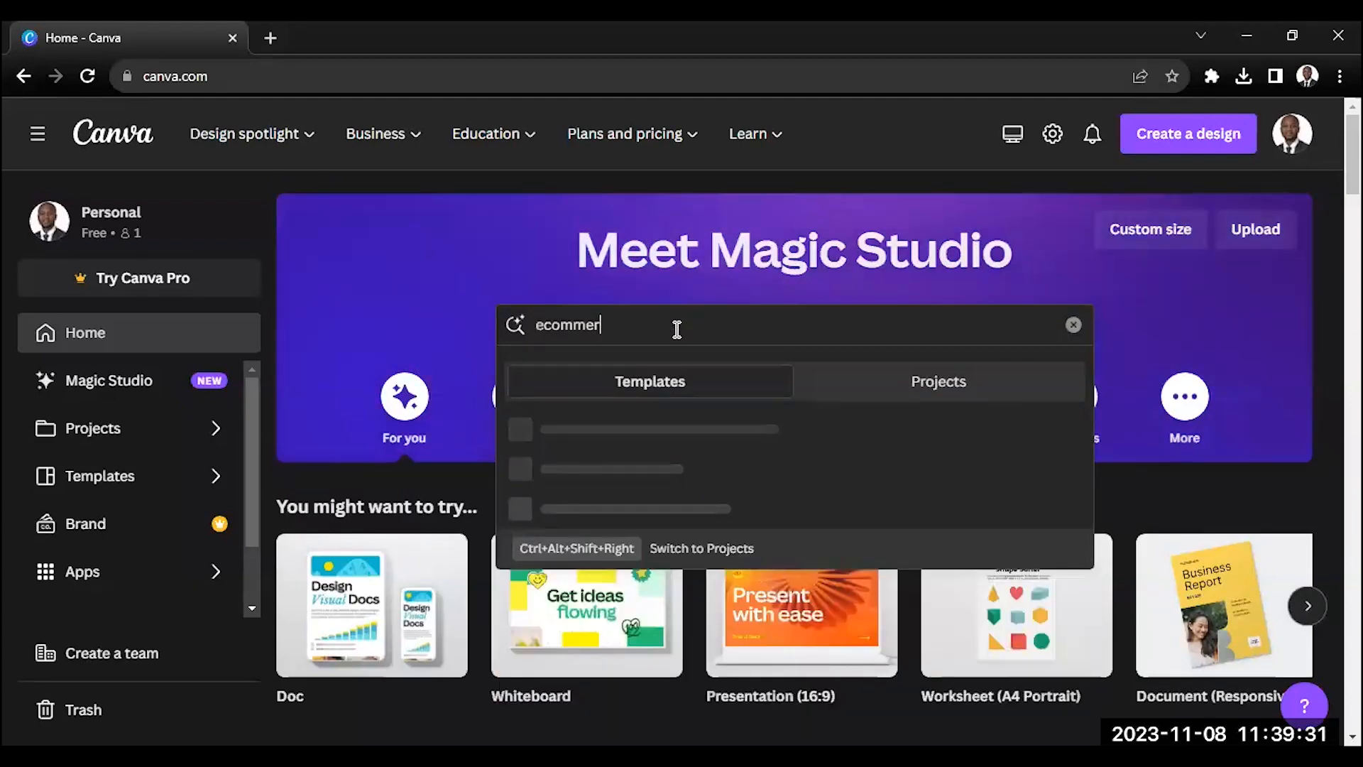
text(ce logo)
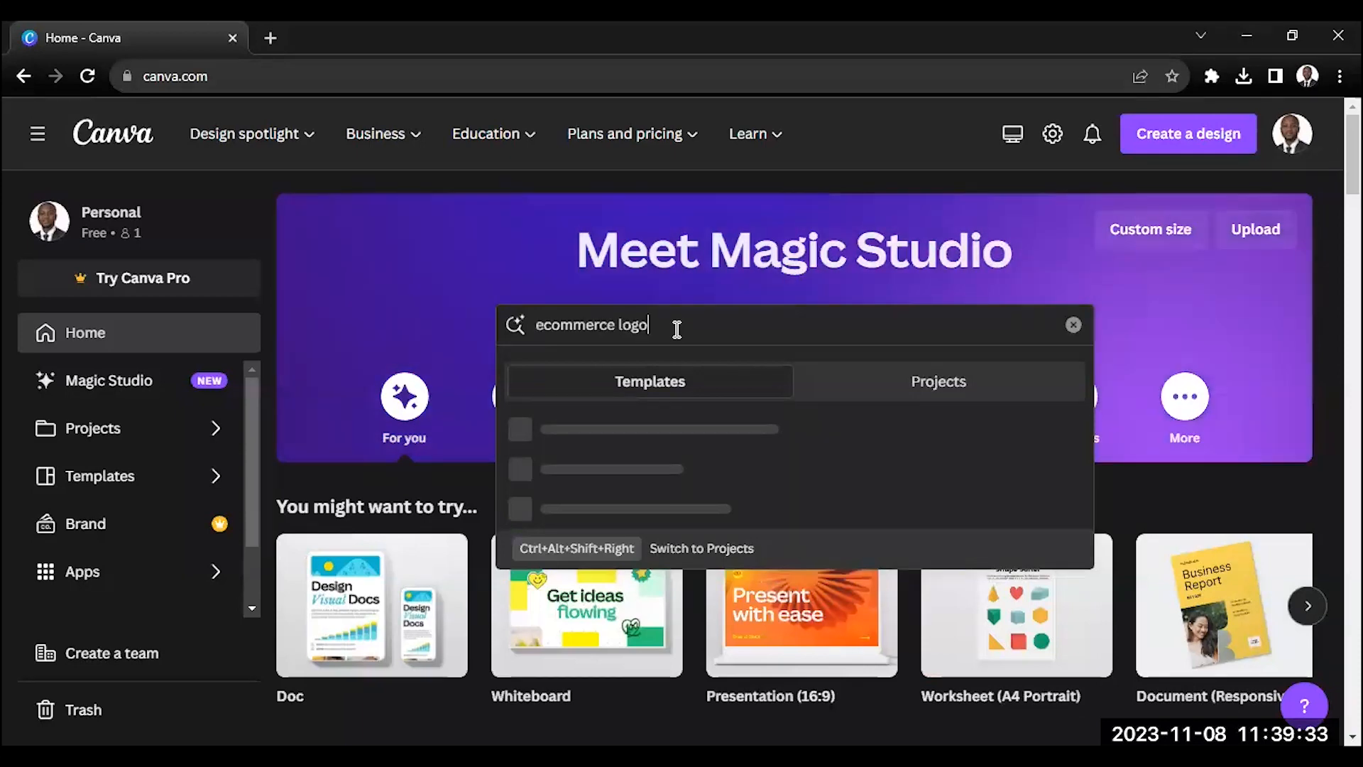
key(Return)
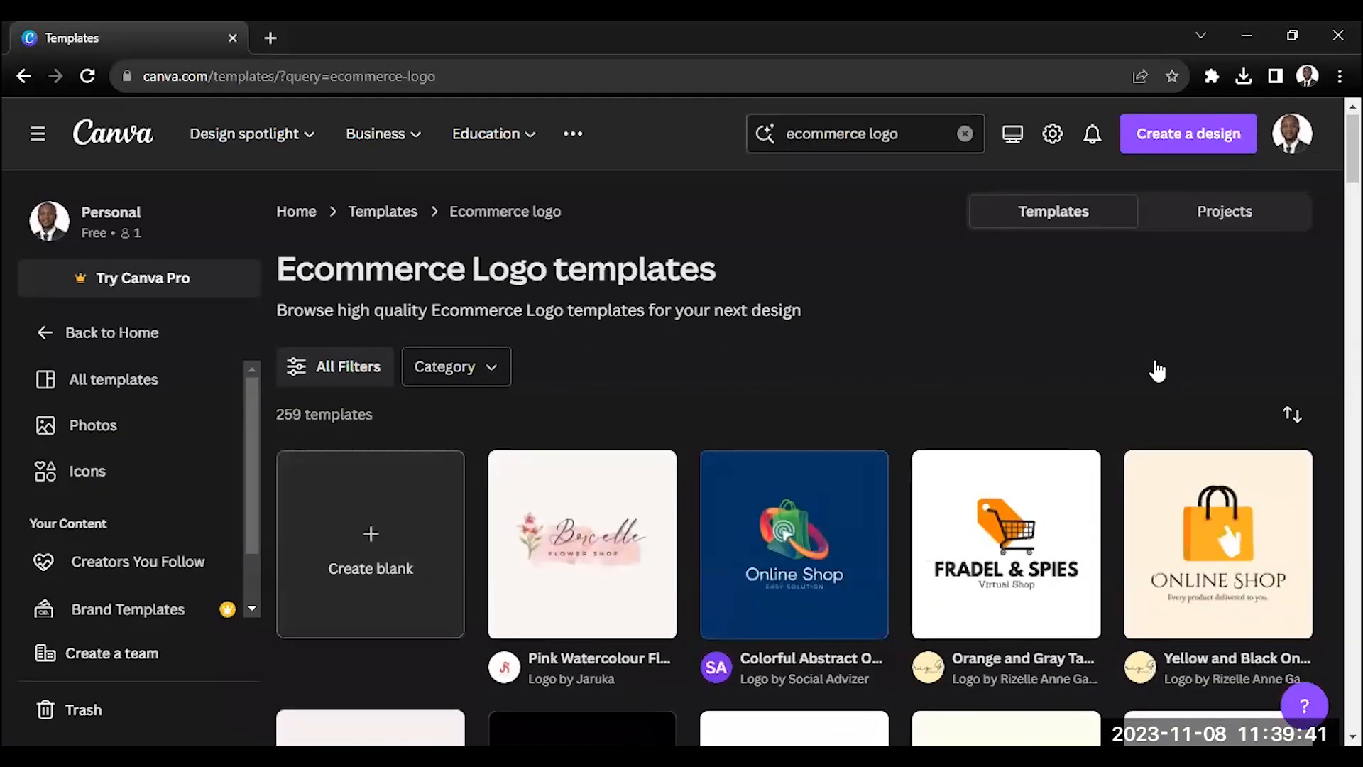
Step: Browse the ecommerce logo templates, comparing the designs and checking which ones require Canva Pro
scroll(1157, 371, down, 3)
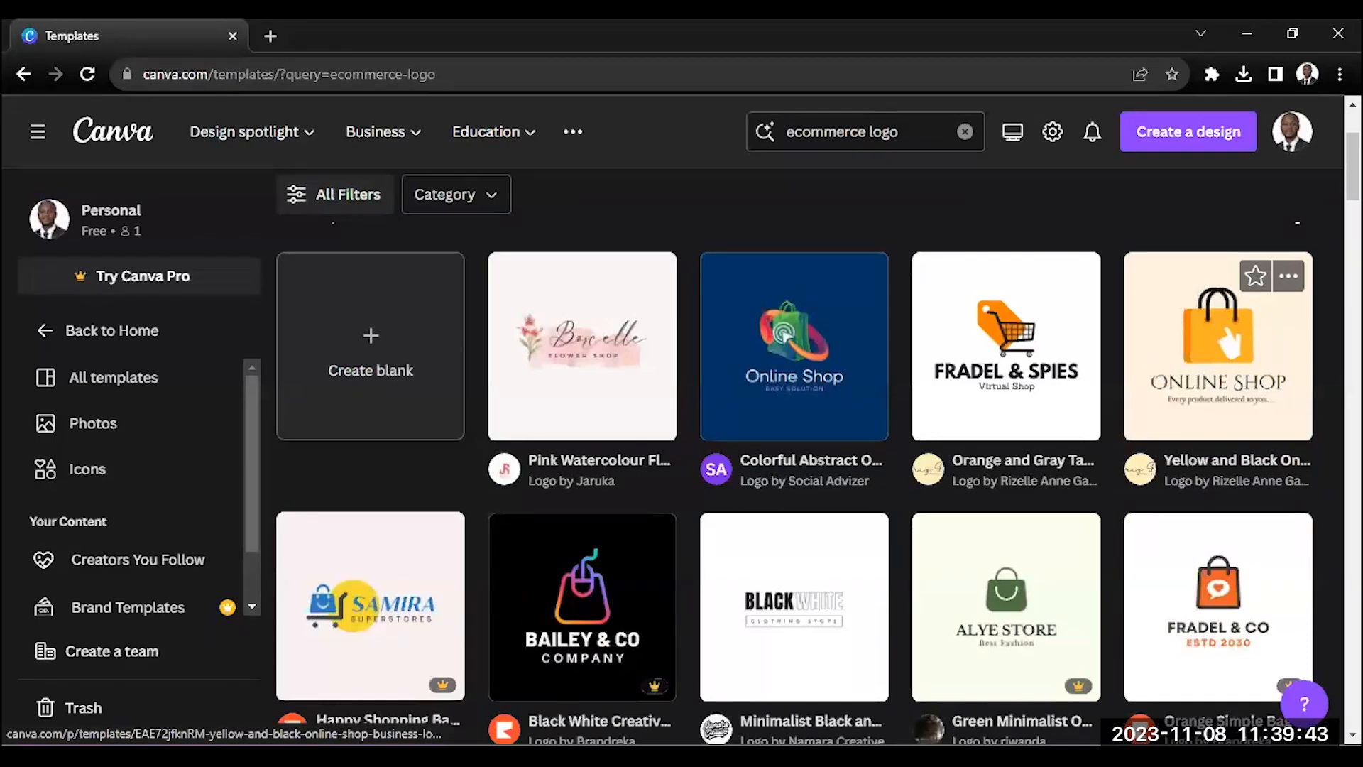
scroll(794, 454, down, 5)
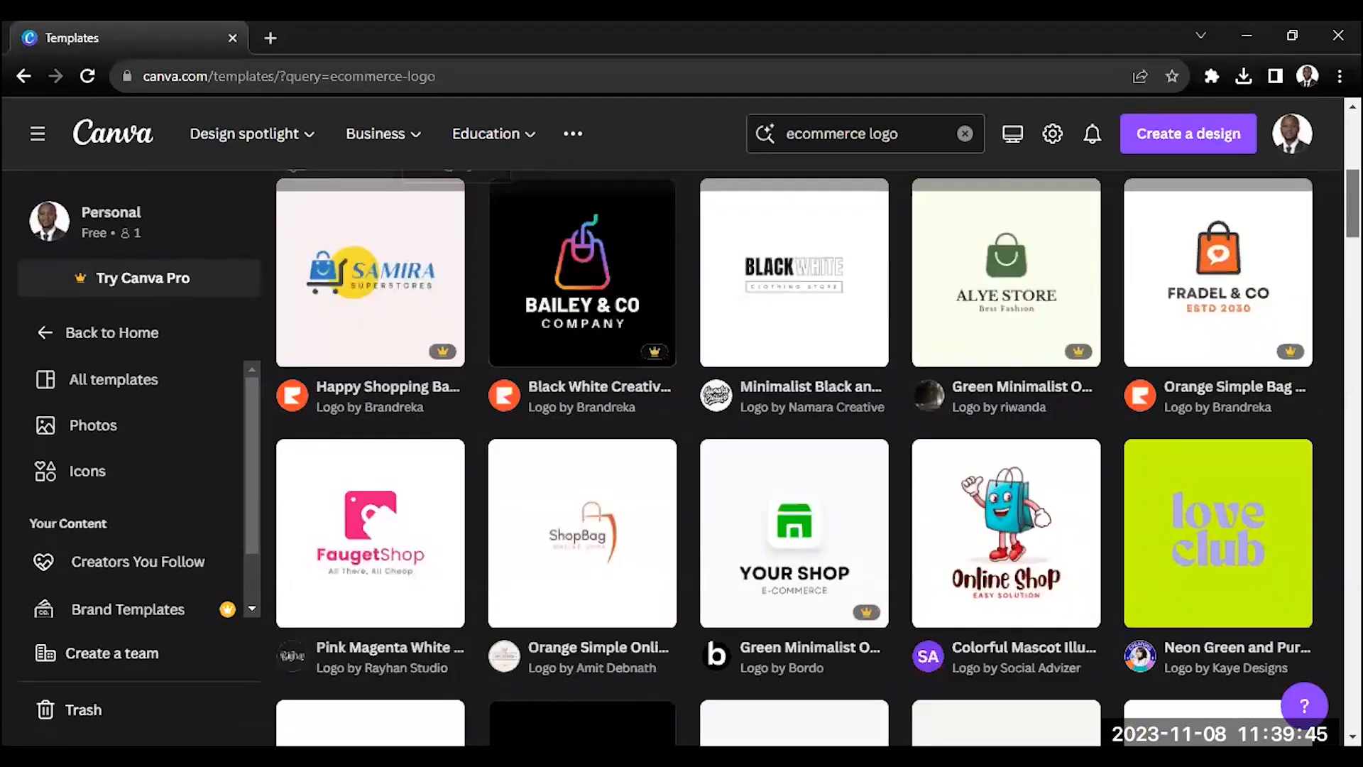
scroll(793, 454, up, 2)
scroll(794, 454, up, 2)
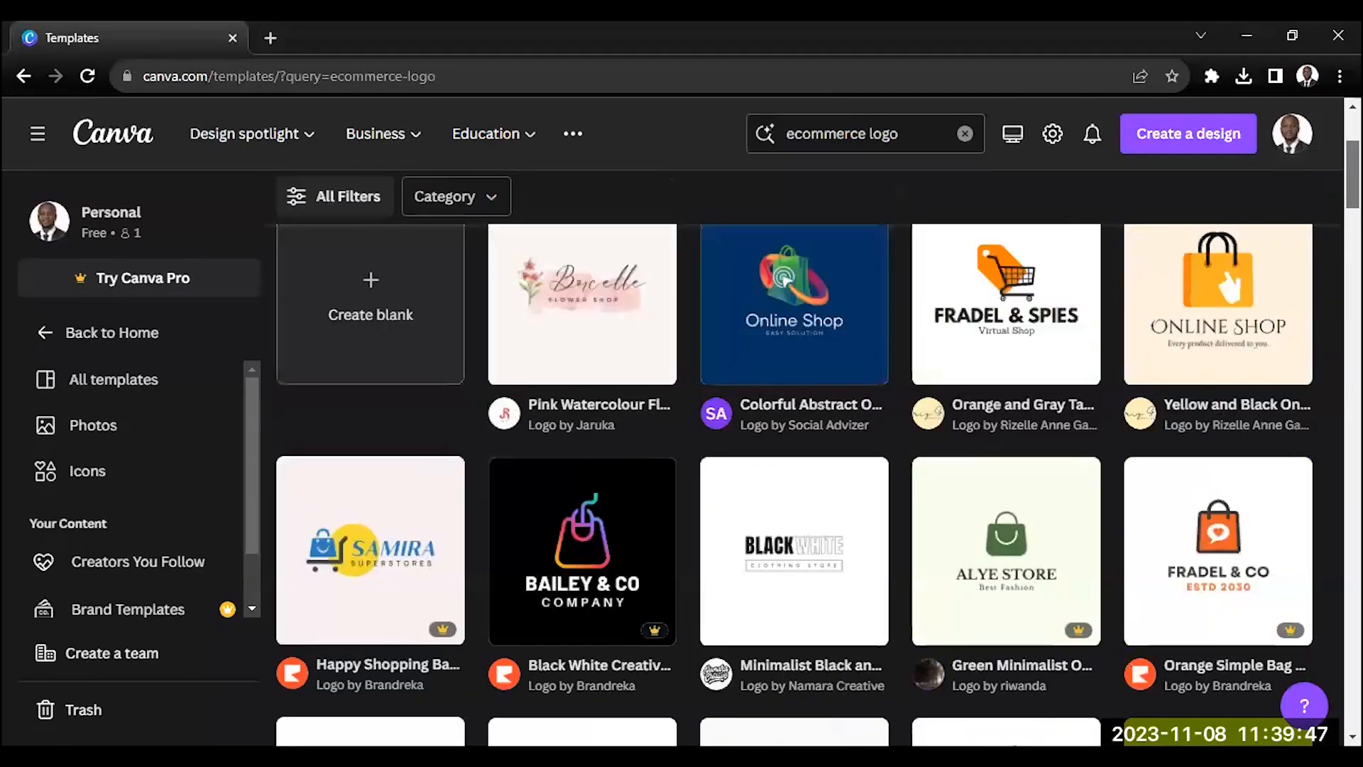
scroll(793, 454, up, 1)
scroll(794, 454, down, 1)
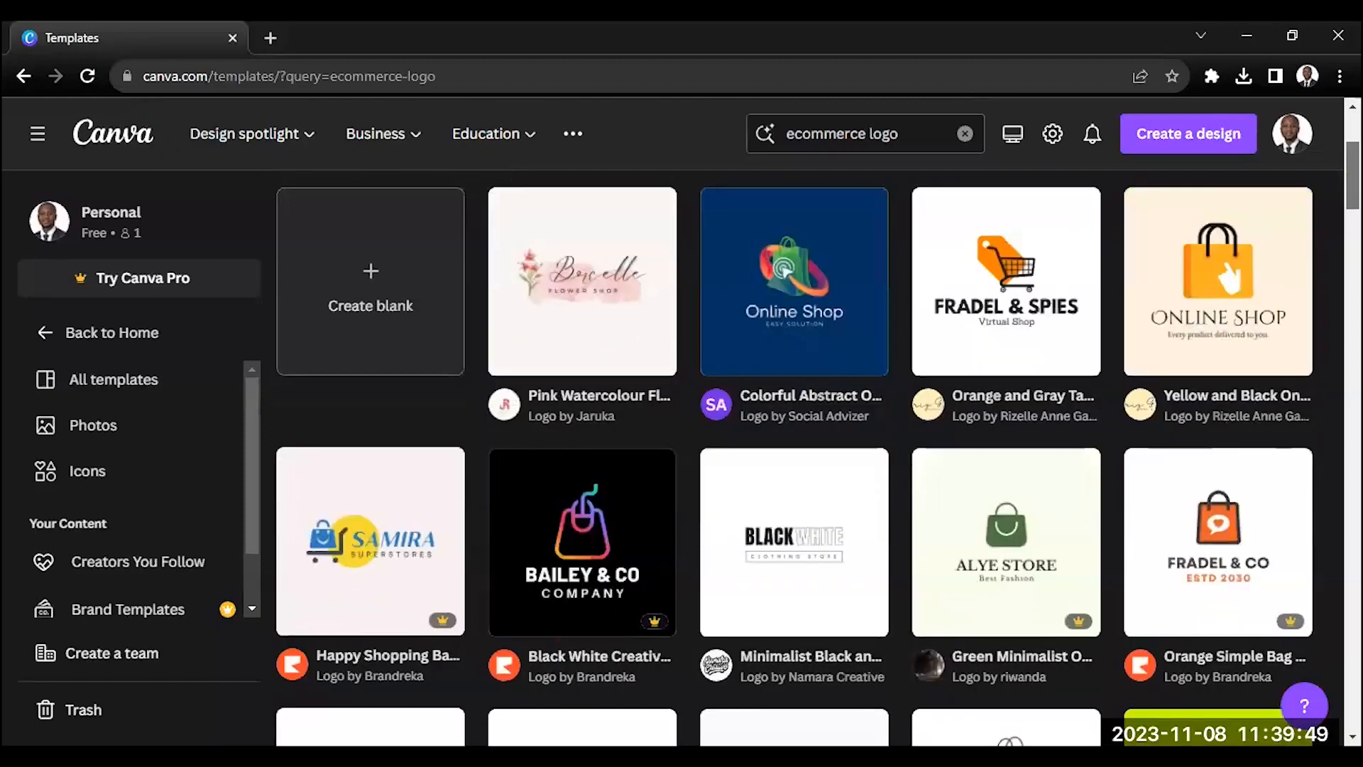
scroll(794, 454, down, 2)
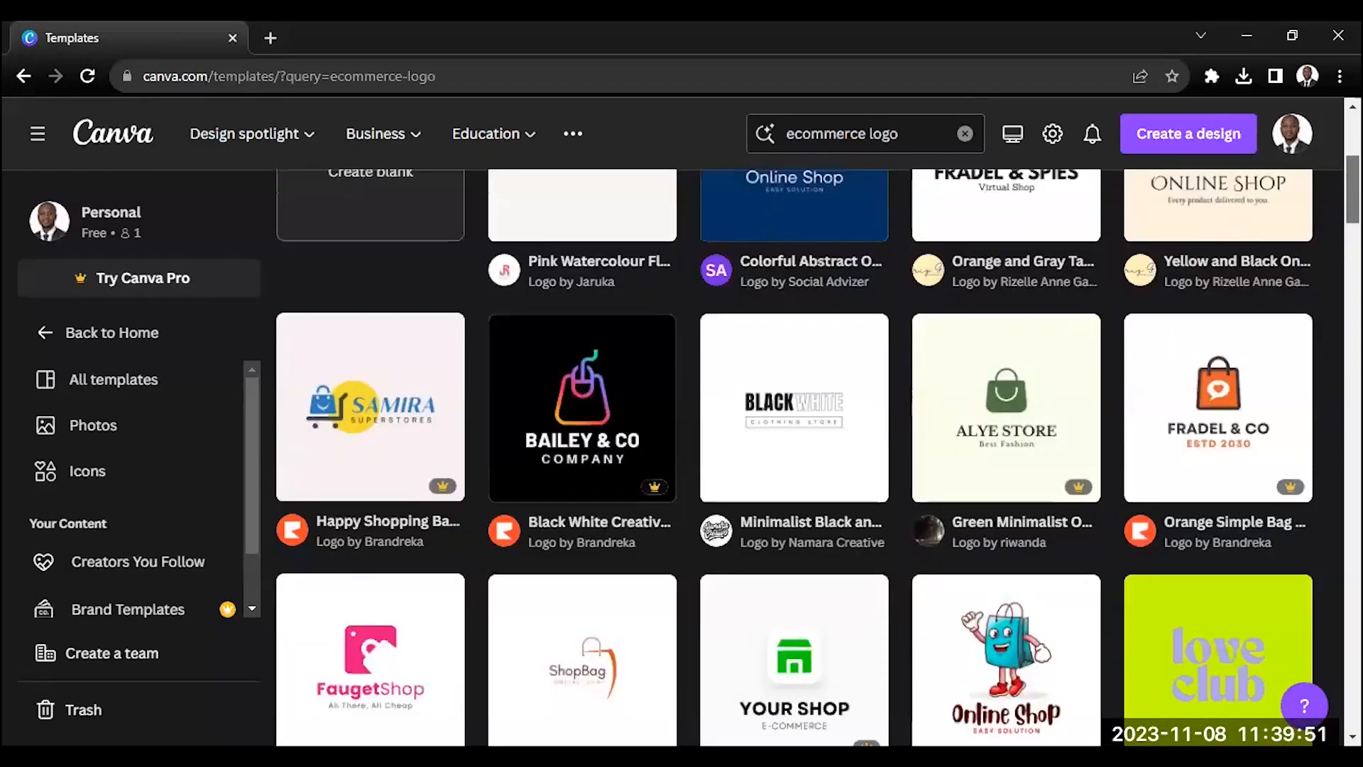
scroll(794, 454, down, 1)
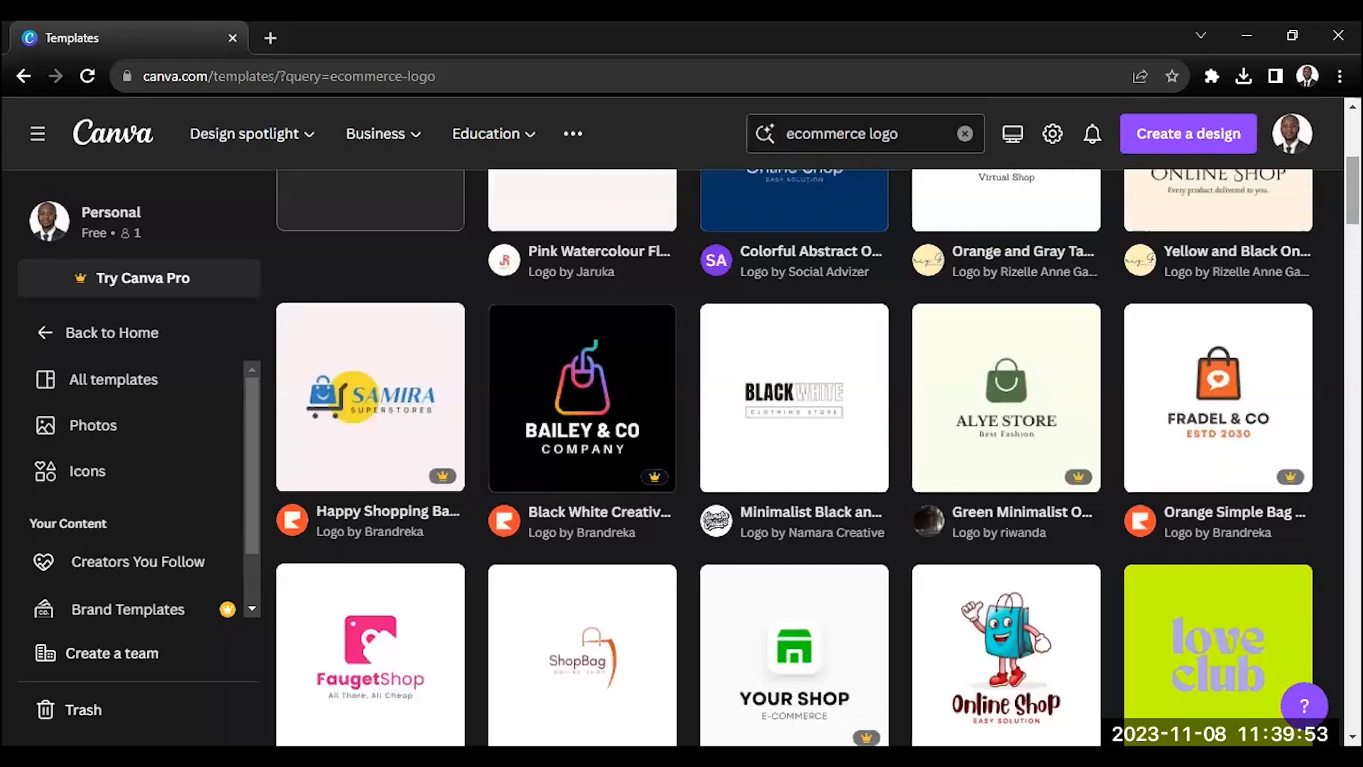
scroll(793, 454, down, 2)
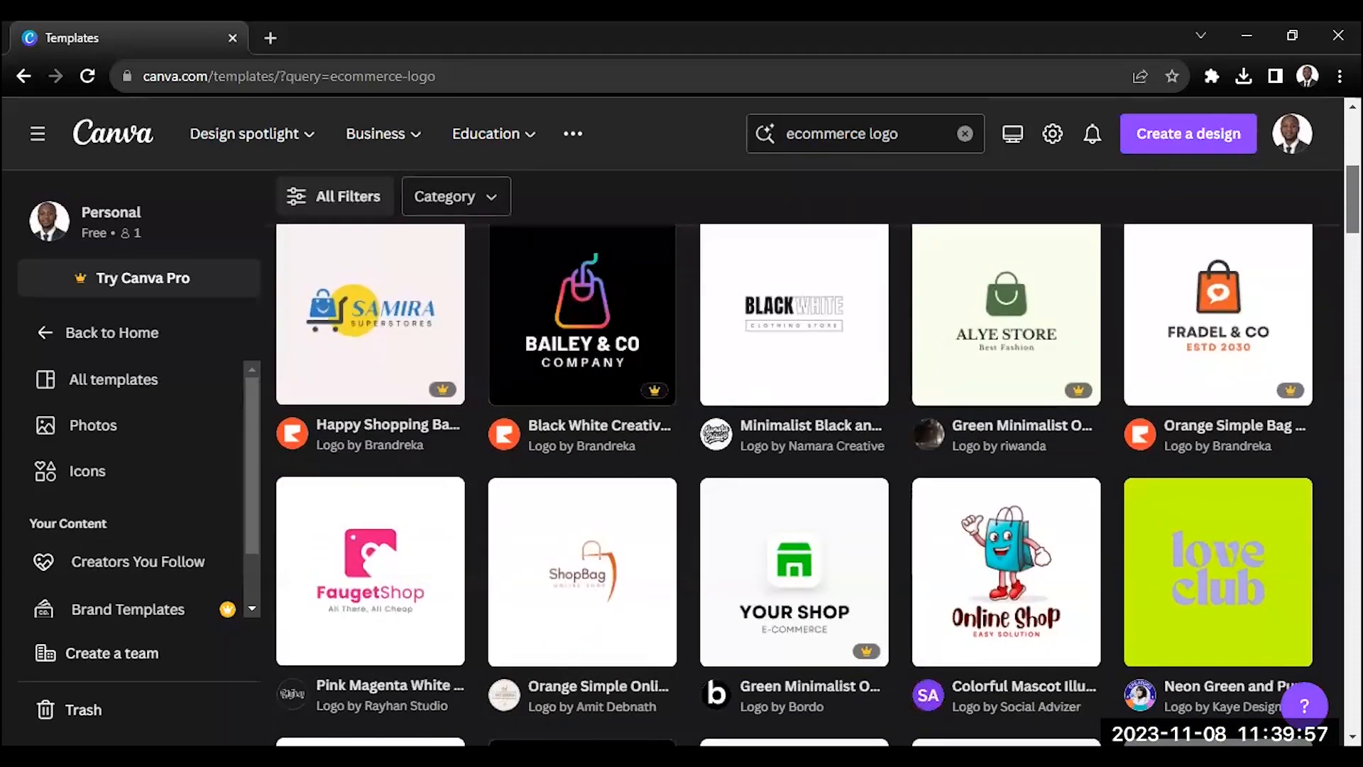
mouse_move(1071, 395)
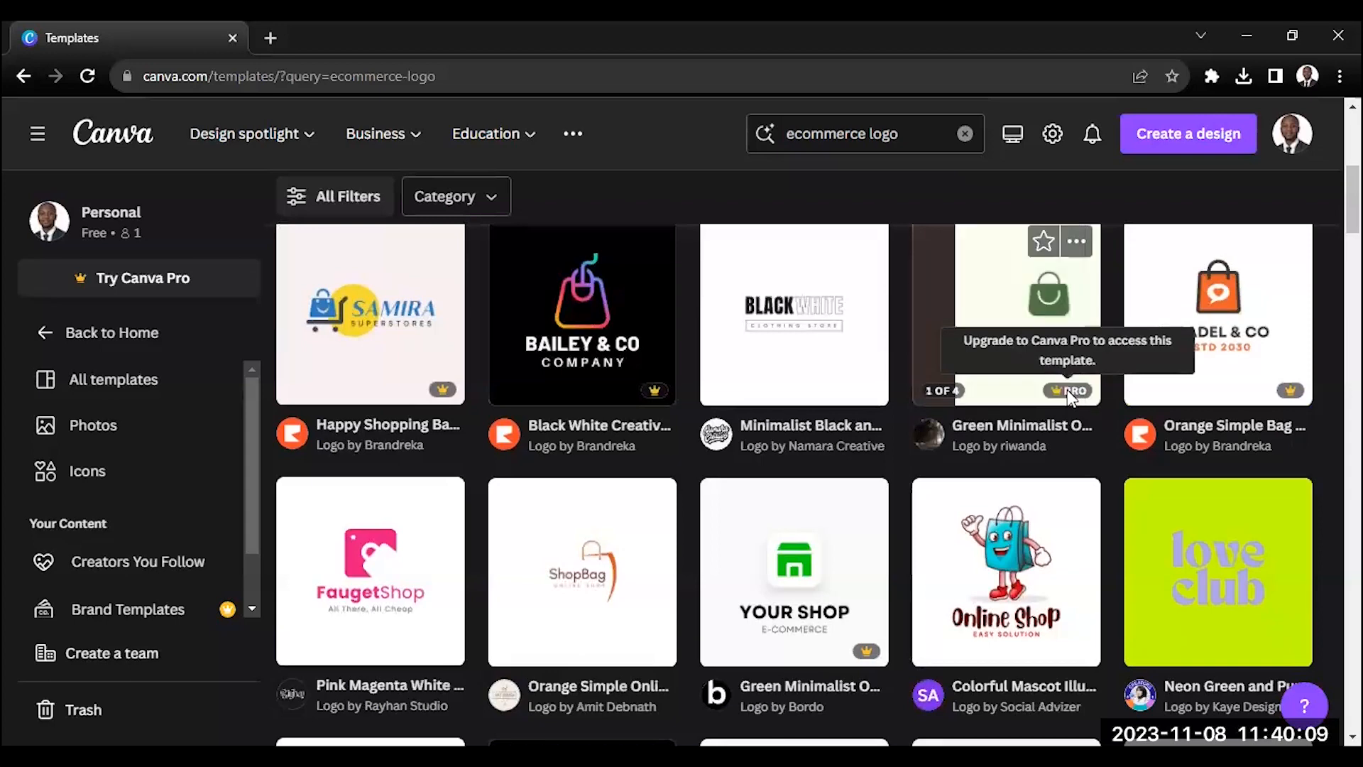
scroll(1079, 390, down, 2)
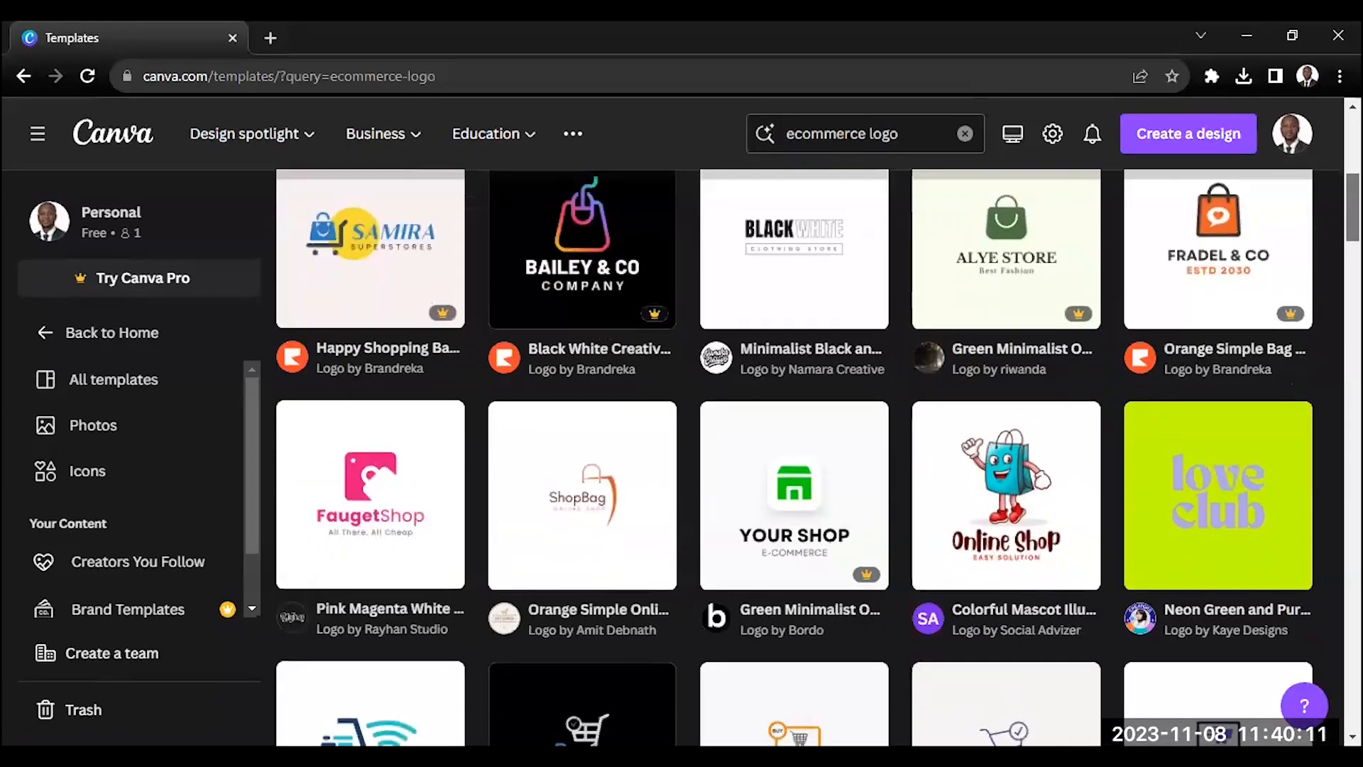
scroll(1079, 390, down, 3)
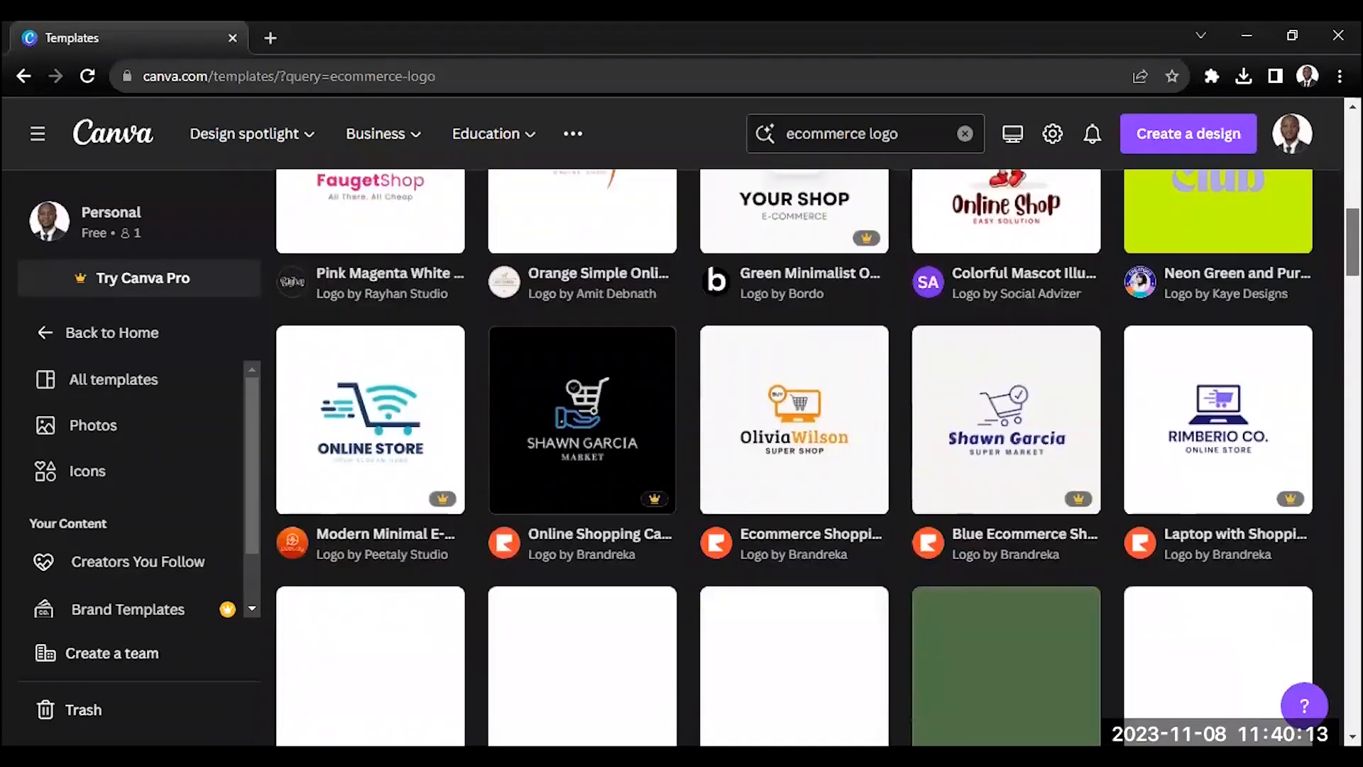
scroll(817, 458, down, 1)
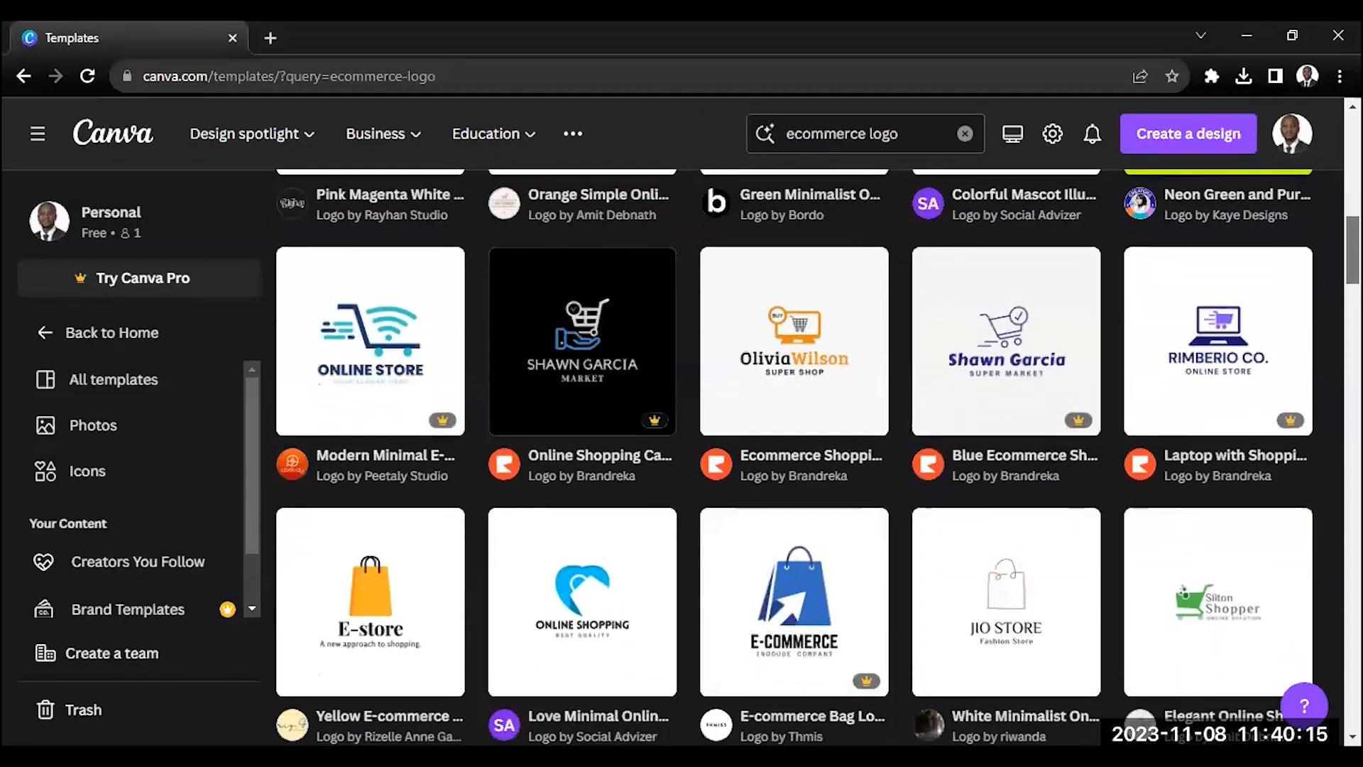
scroll(816, 458, down, 3)
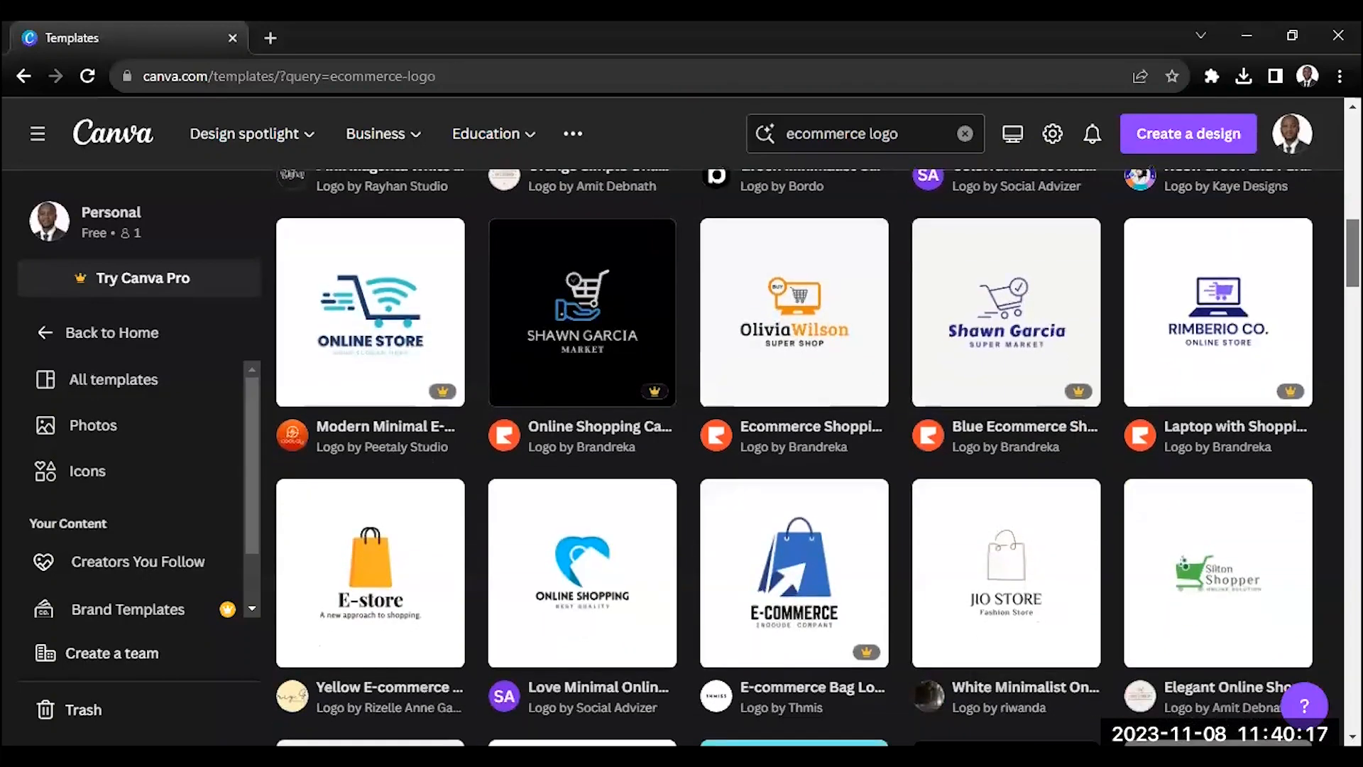
scroll(816, 458, down, 2)
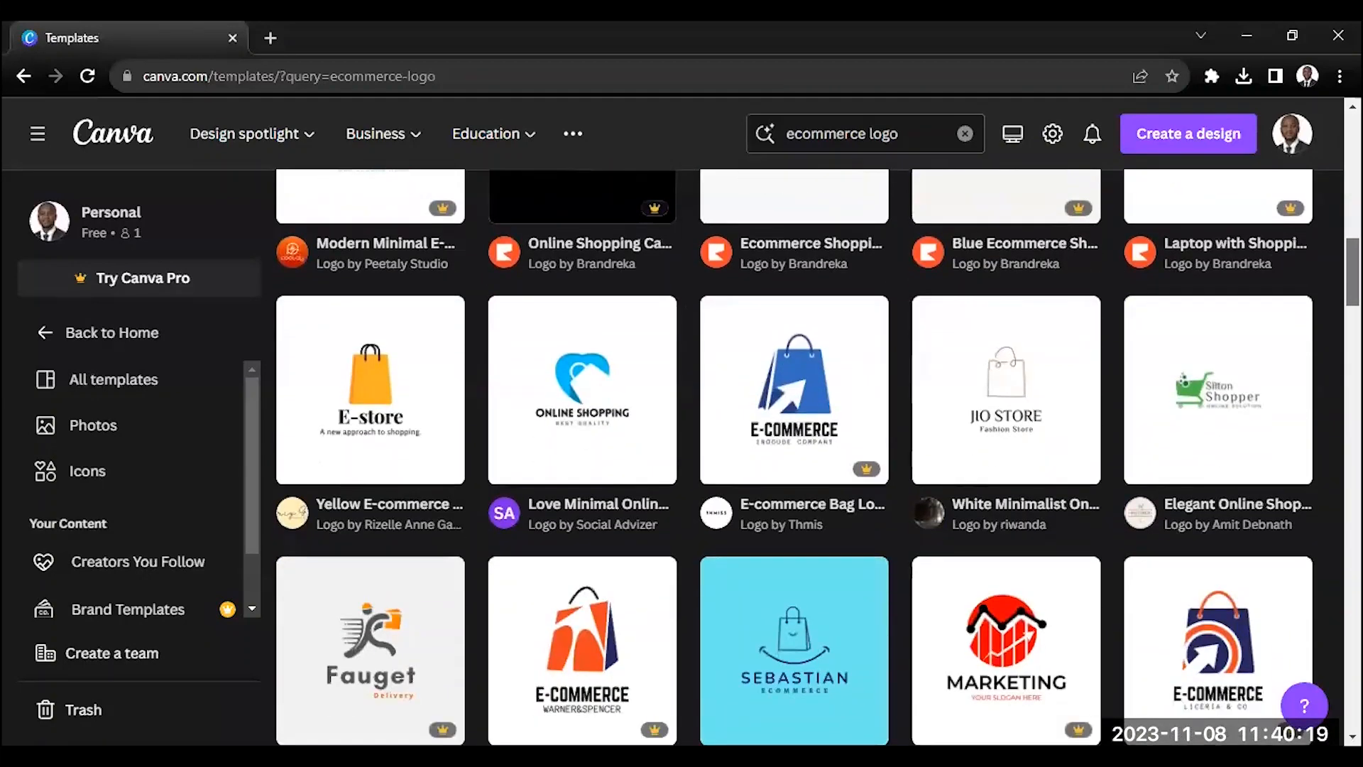
scroll(817, 457, down, 5)
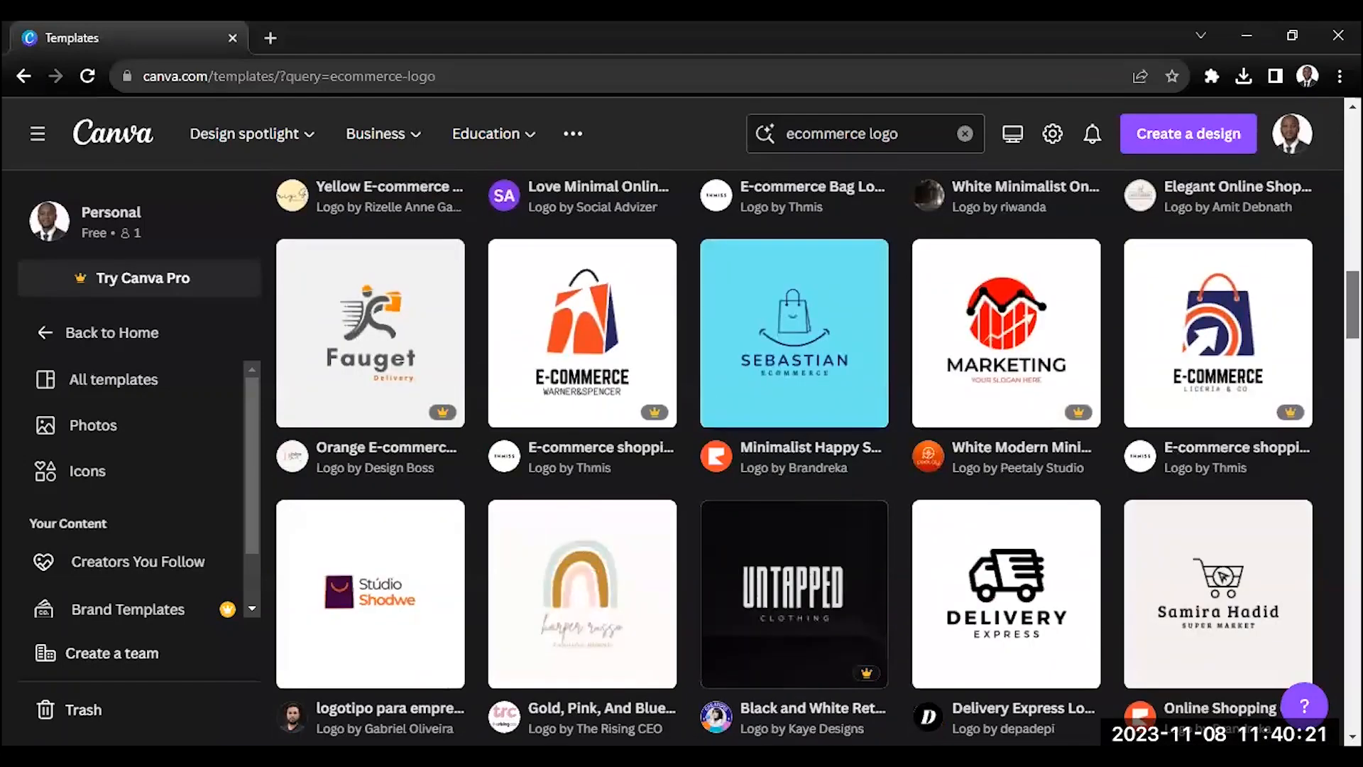
Step: Open the details of the Stúdio Shodwe e-commerce logo template and look through the similar templates
scroll(1307, 330, down, 1)
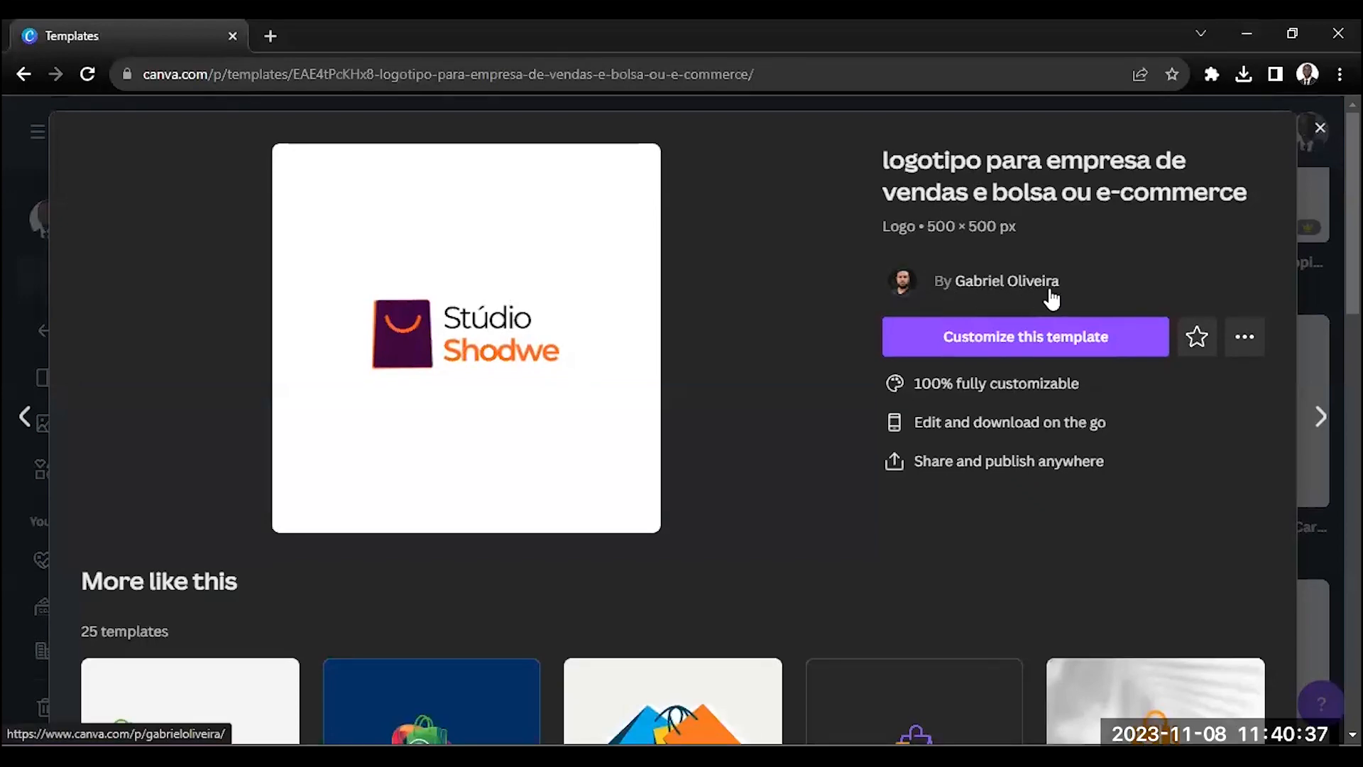
scroll(176, 316, down, 4)
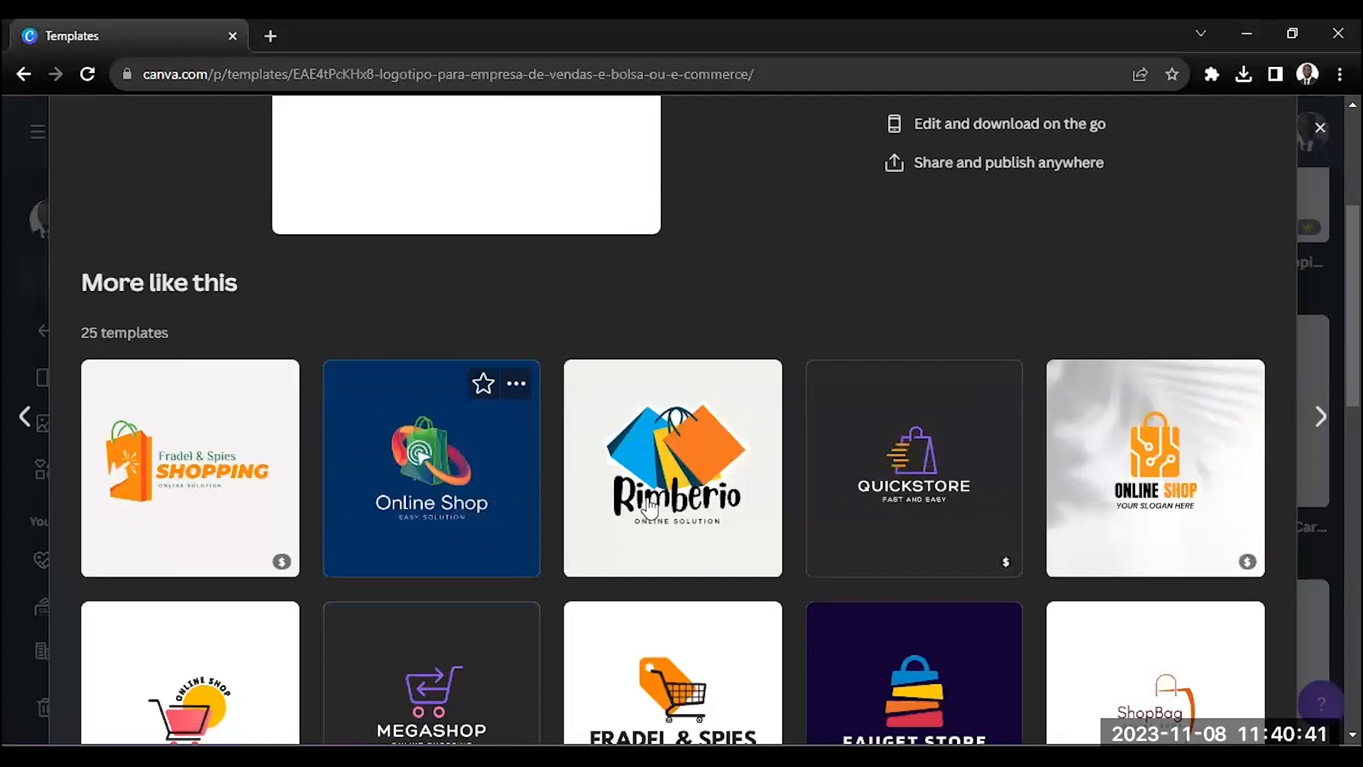
Step: Start a new design from the Stúdio Shodwe e-commerce logo template
scroll(994, 554, down, 3)
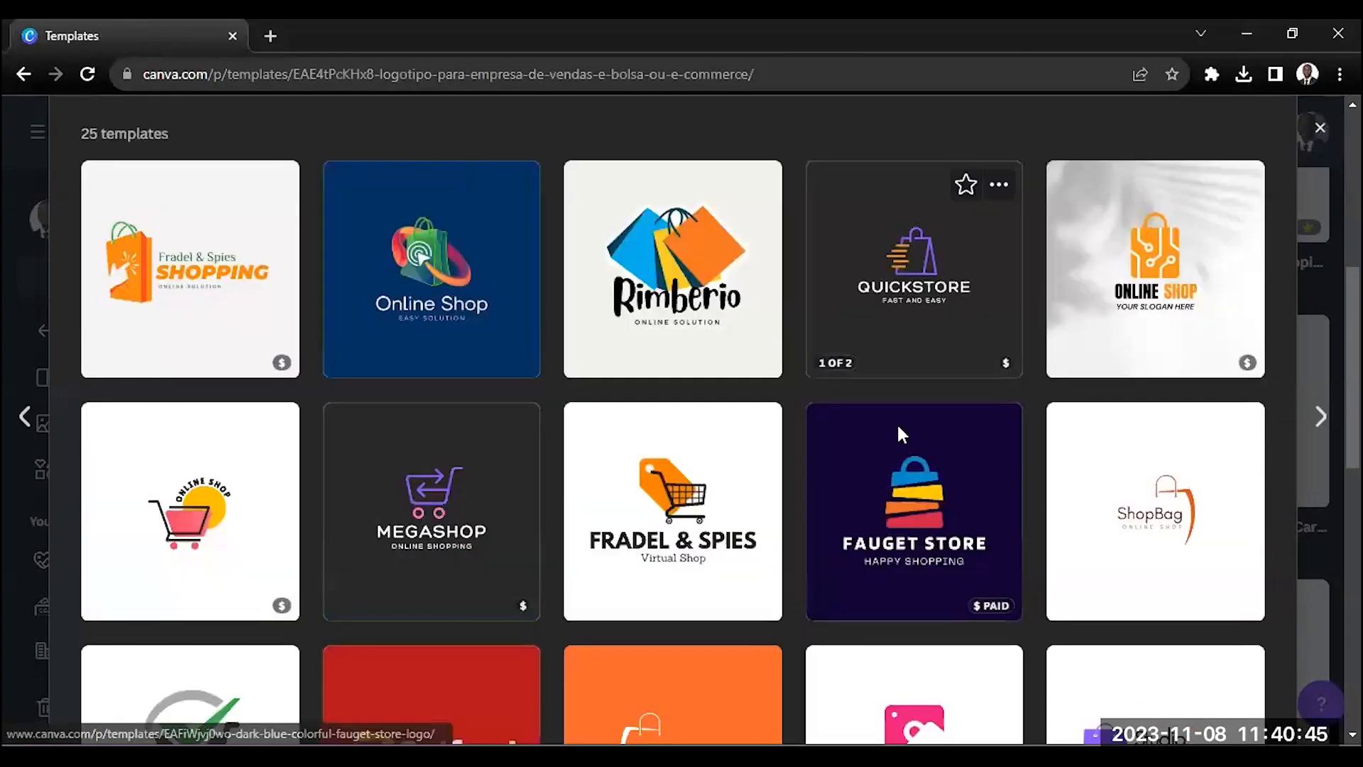
scroll(1029, 248, up, 6)
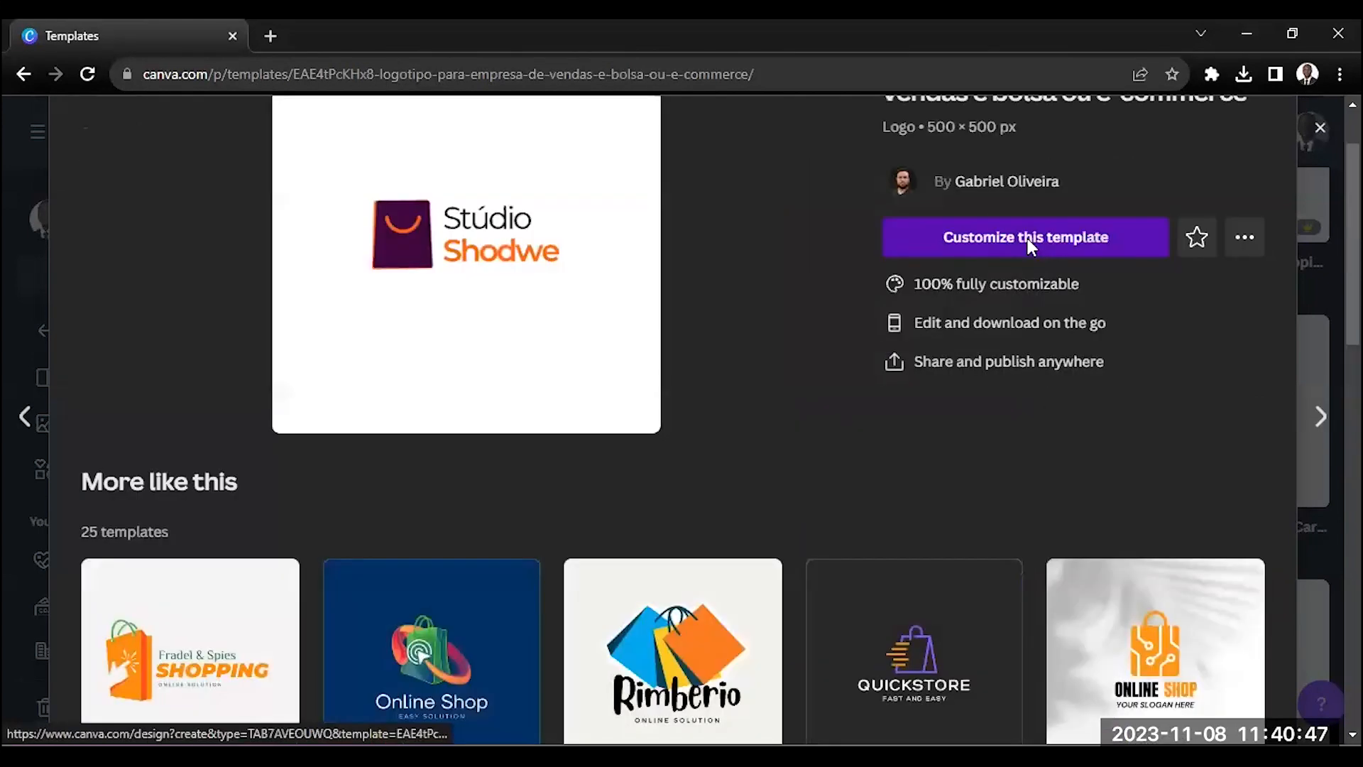
click(1030, 246)
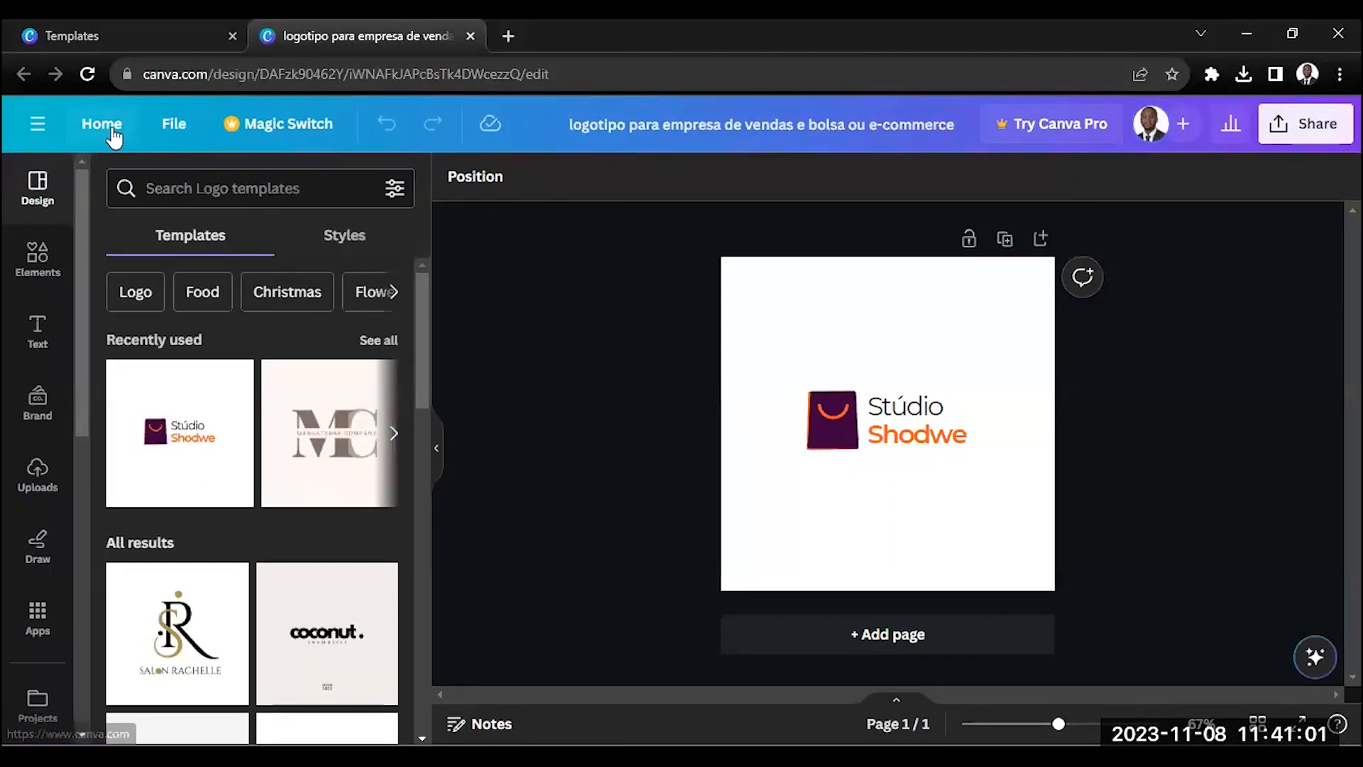
click(102, 26)
click(349, 27)
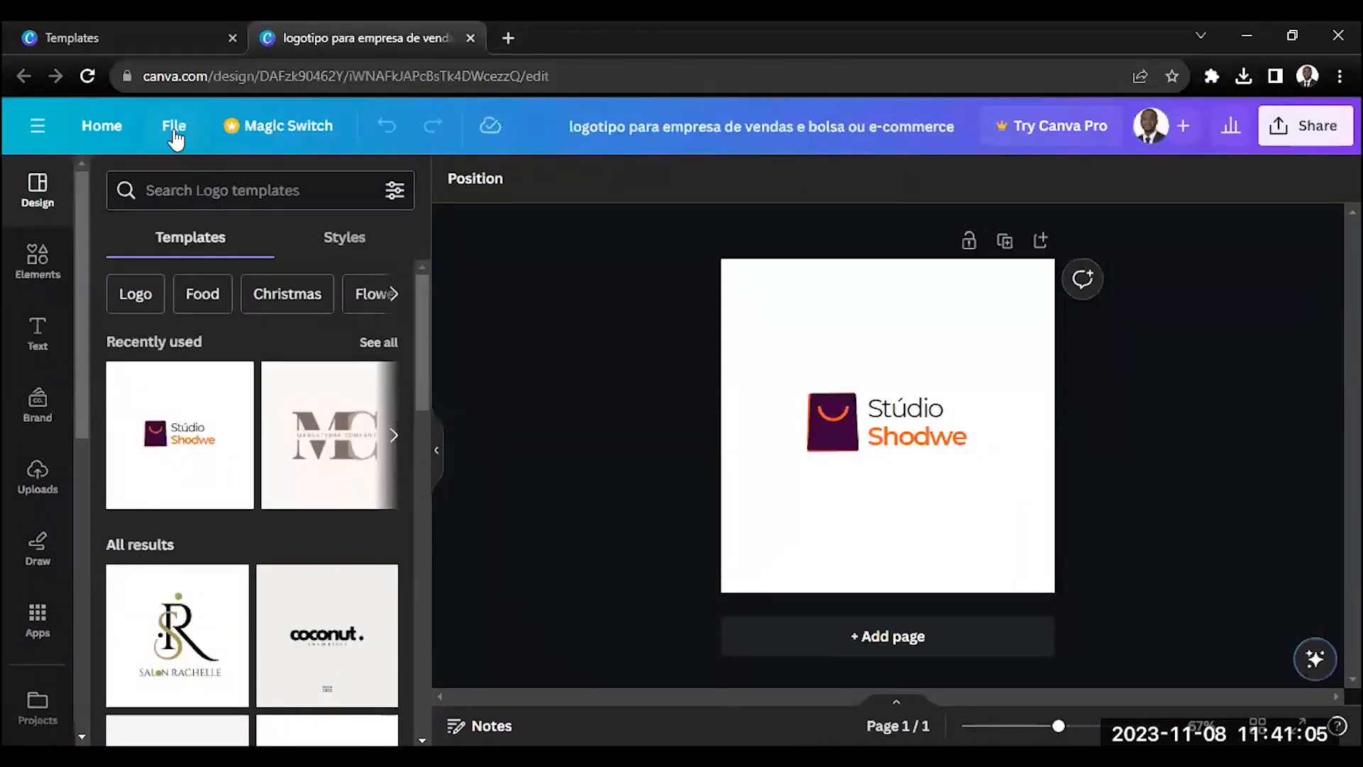
Step: Rename the design as "My Shorp"
click(174, 131)
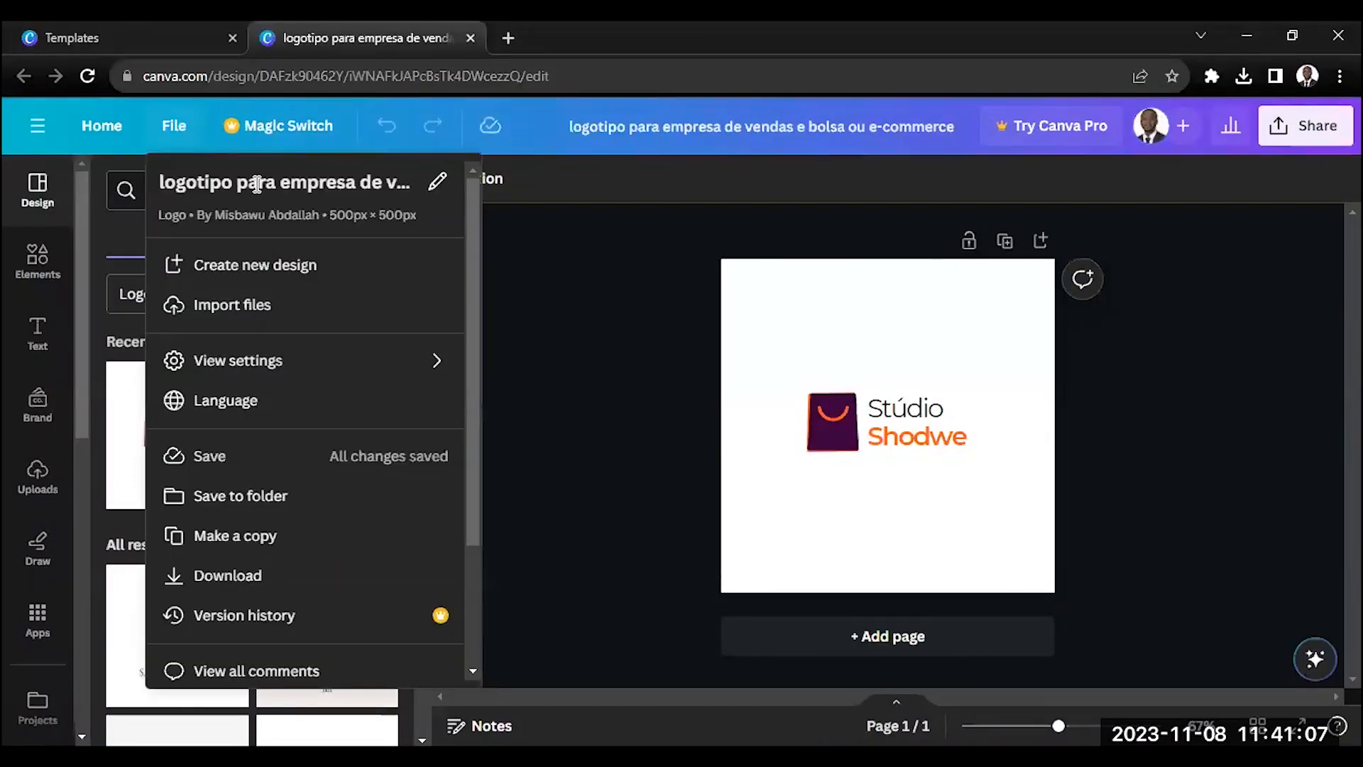
click(335, 182)
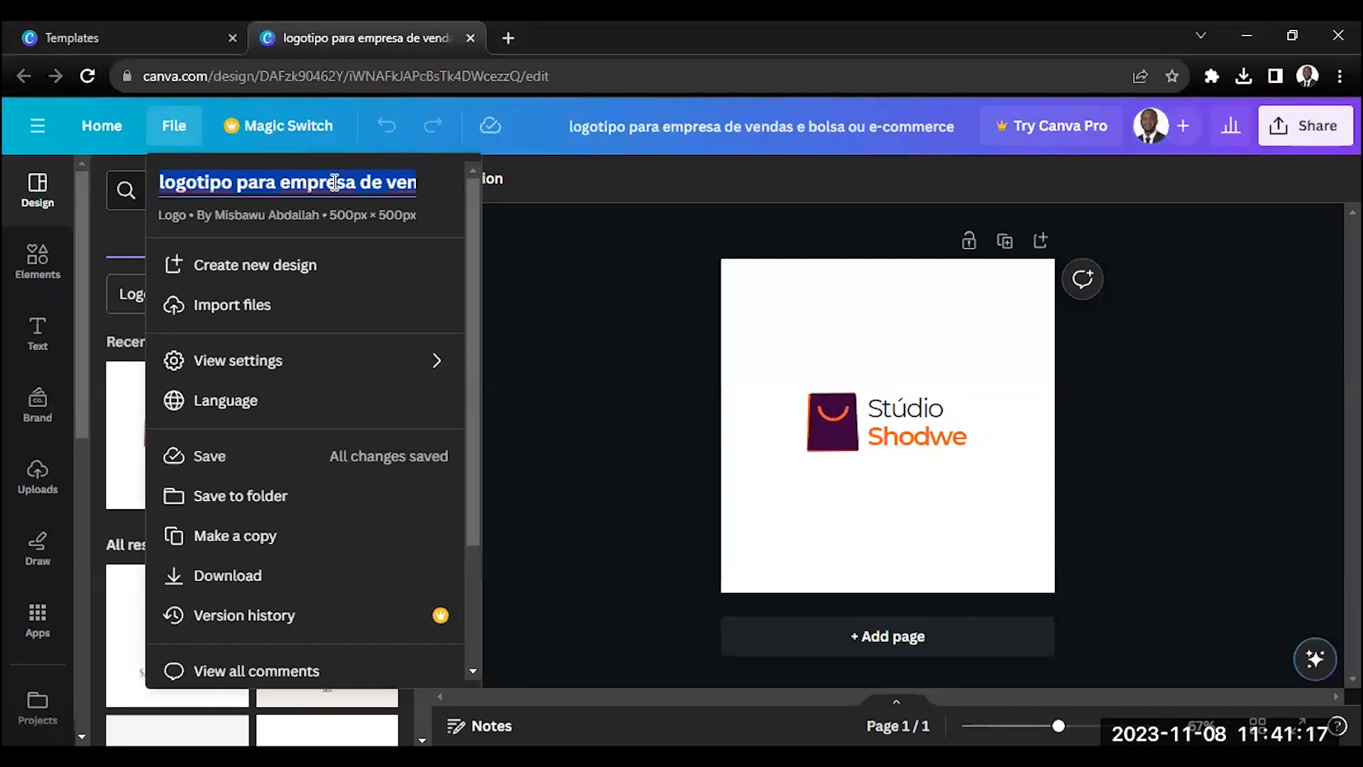
text(My )
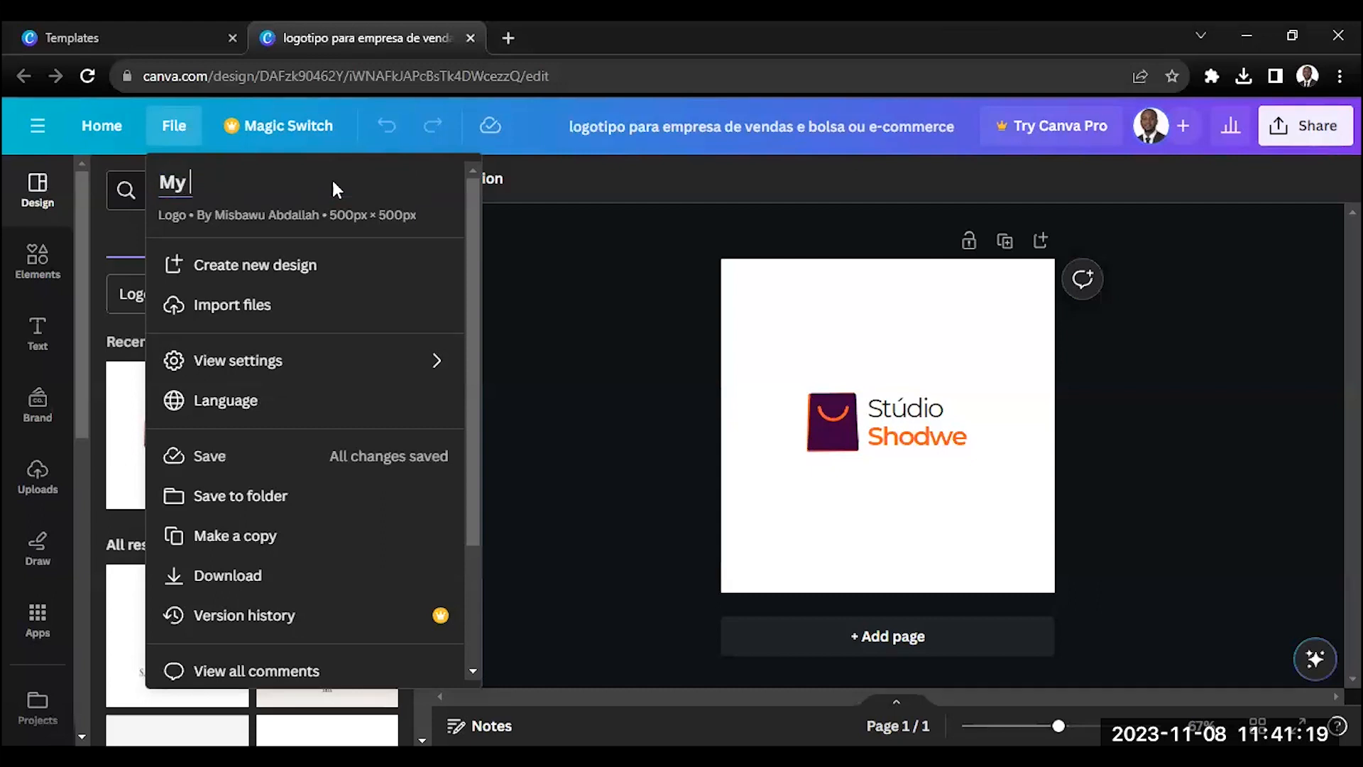
text(Commerce)
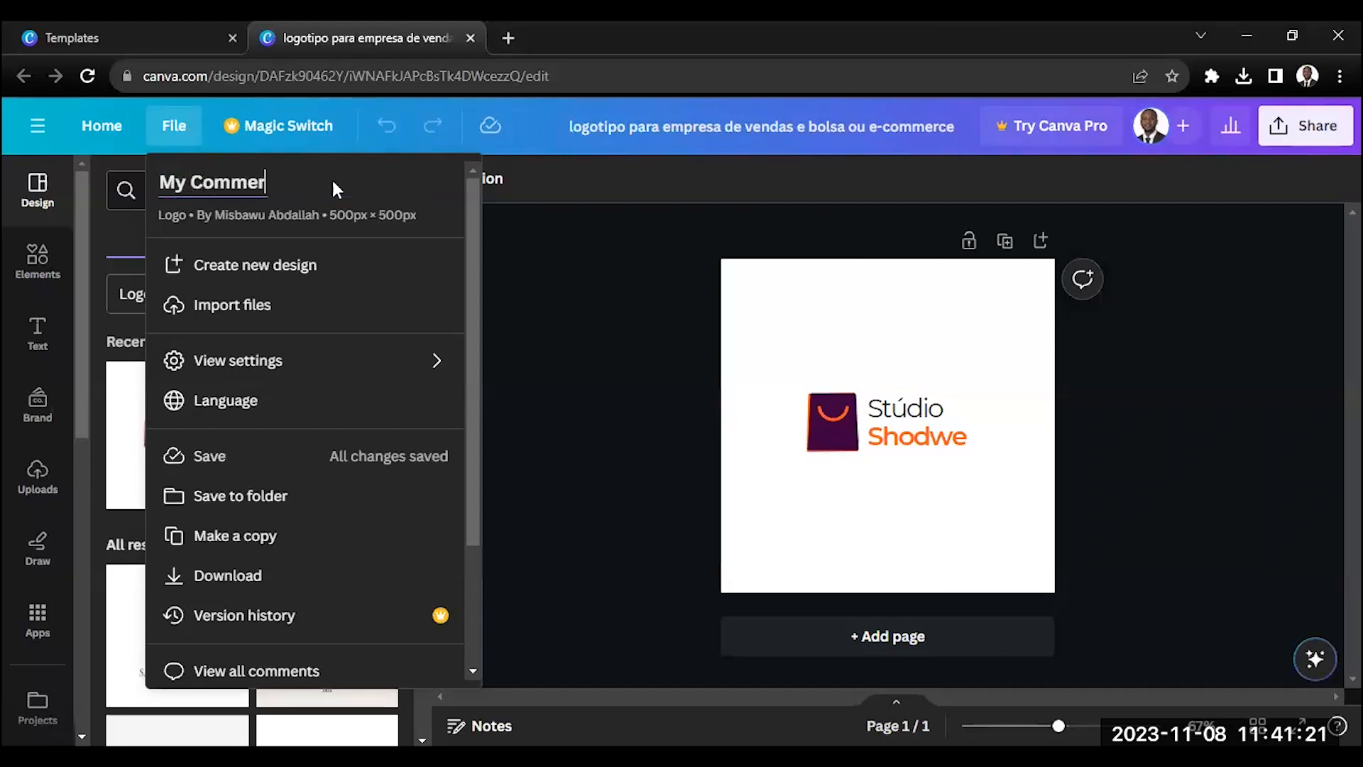
key(BackSpace)
key(BackSpace)
key(BackSpace)
key(BackSpace)
key(BackSpace)
key(BackSpace)
key(BackSpace)
key(BackSpace)
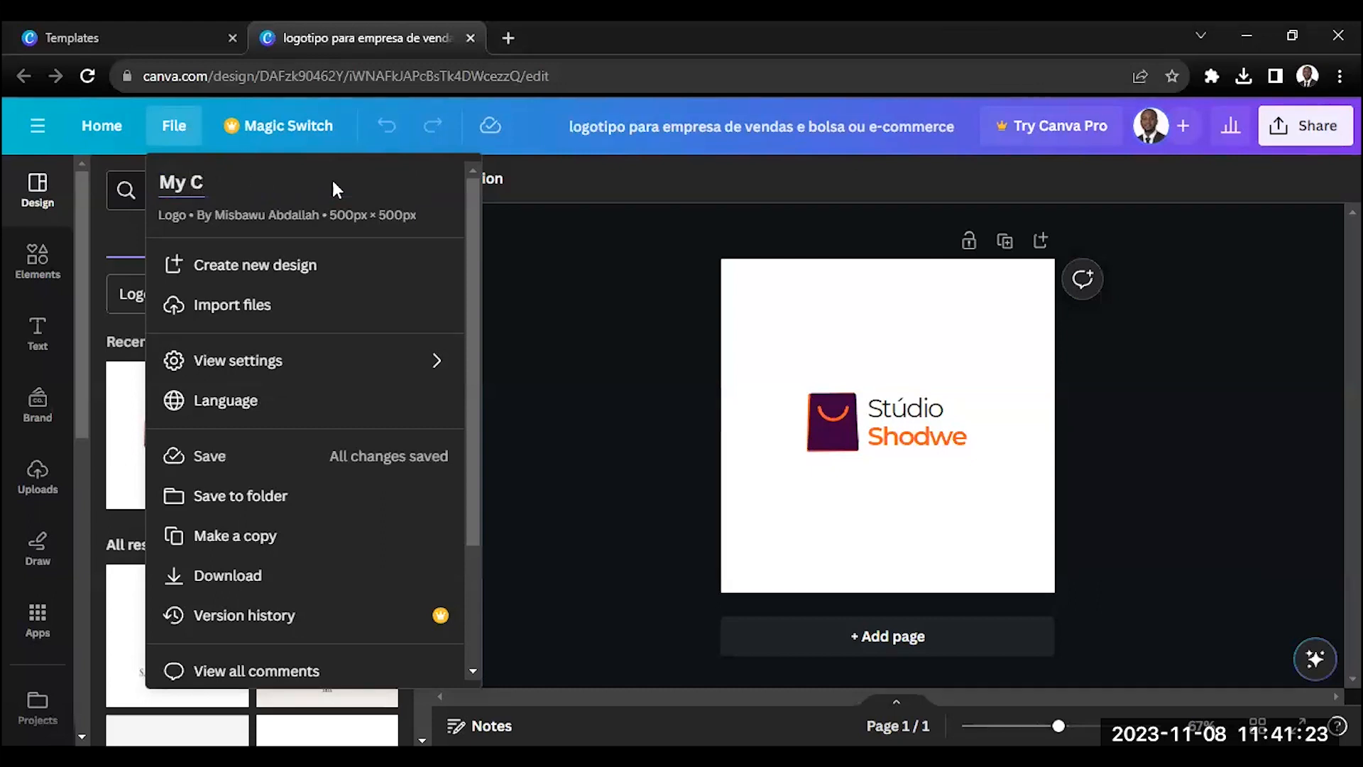
text(Shorp)
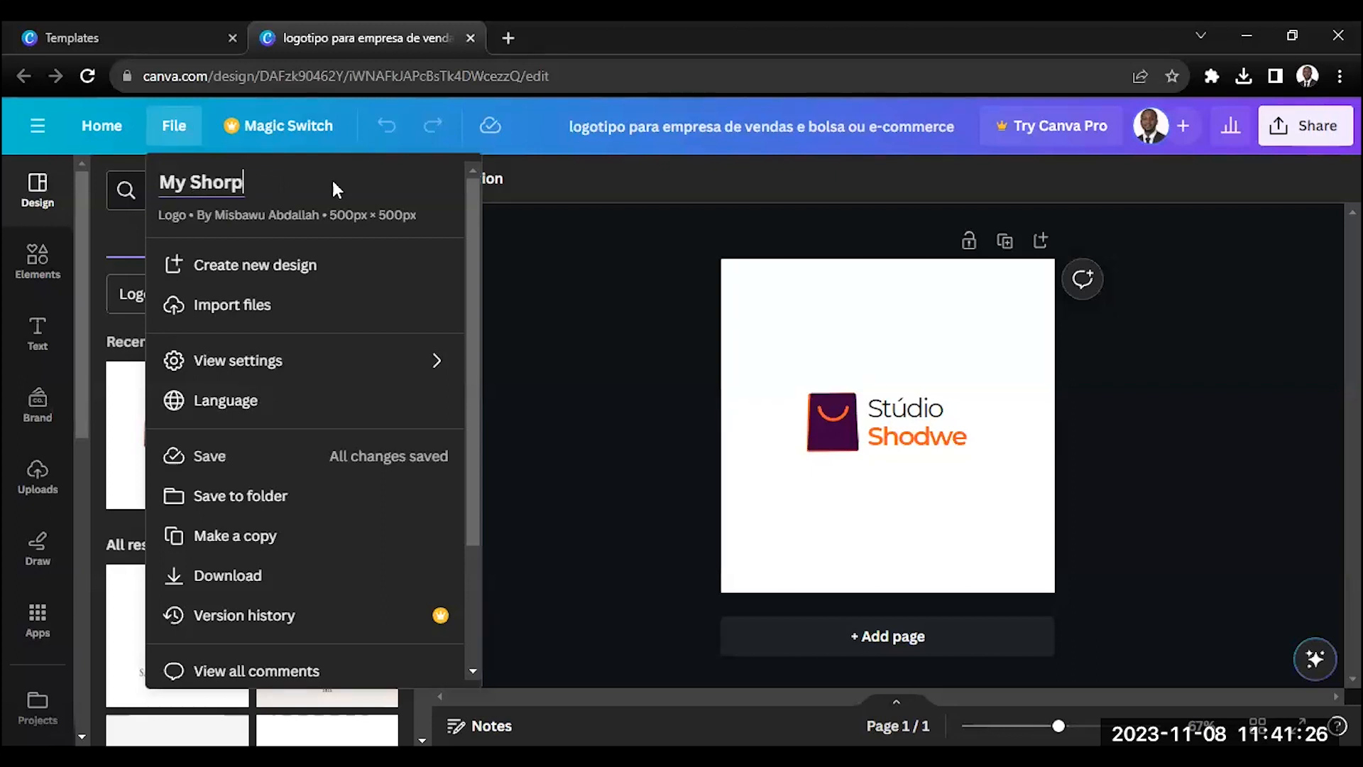
key(Return)
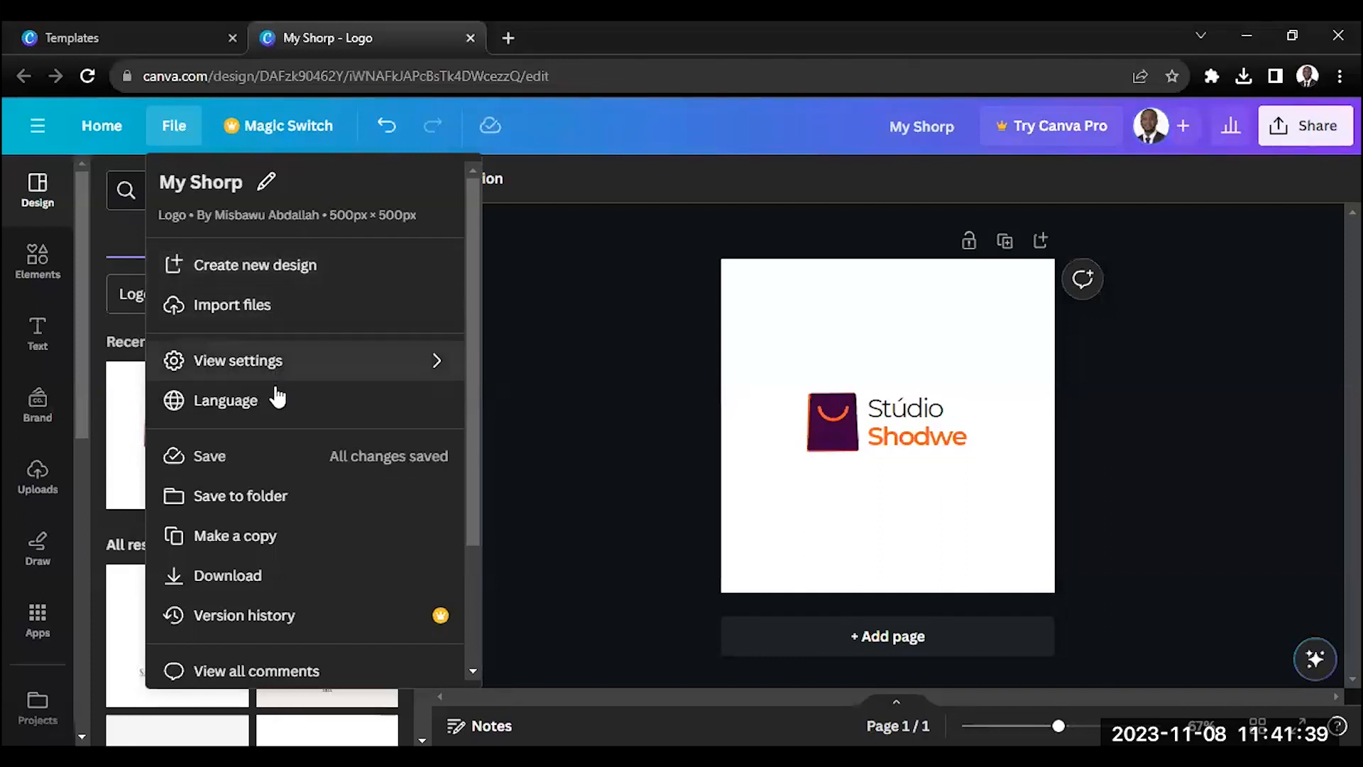
Step: Look through the design's file options and the editor's tool categories
scroll(286, 526, down, 3)
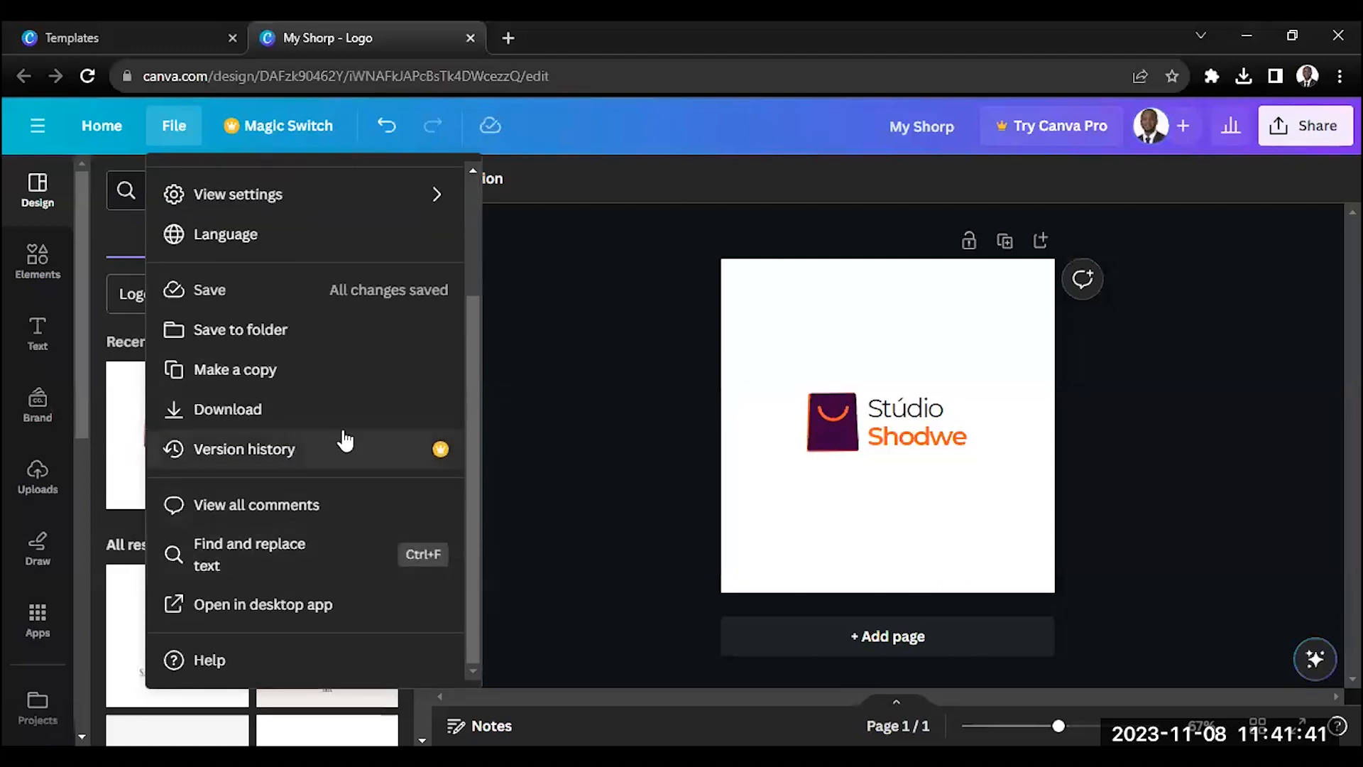
scroll(282, 431, up, 3)
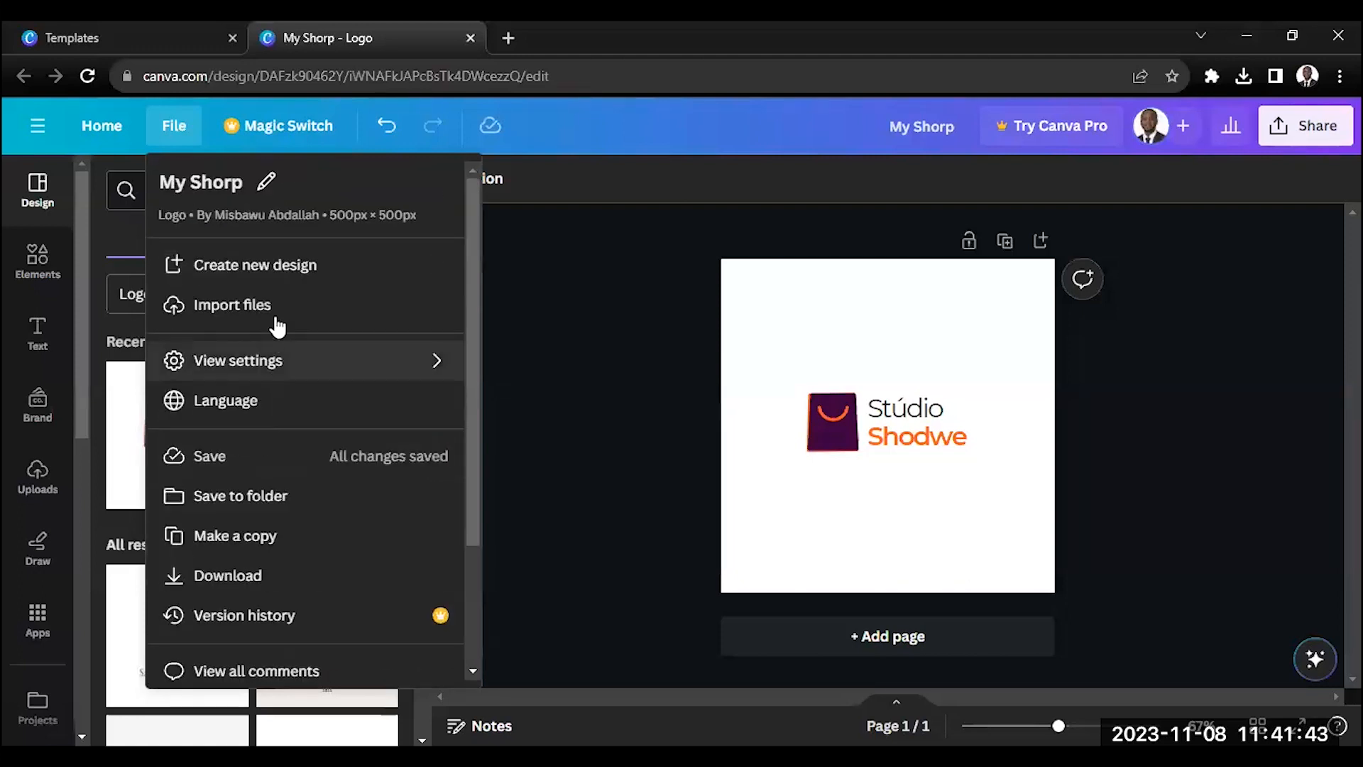
click(644, 127)
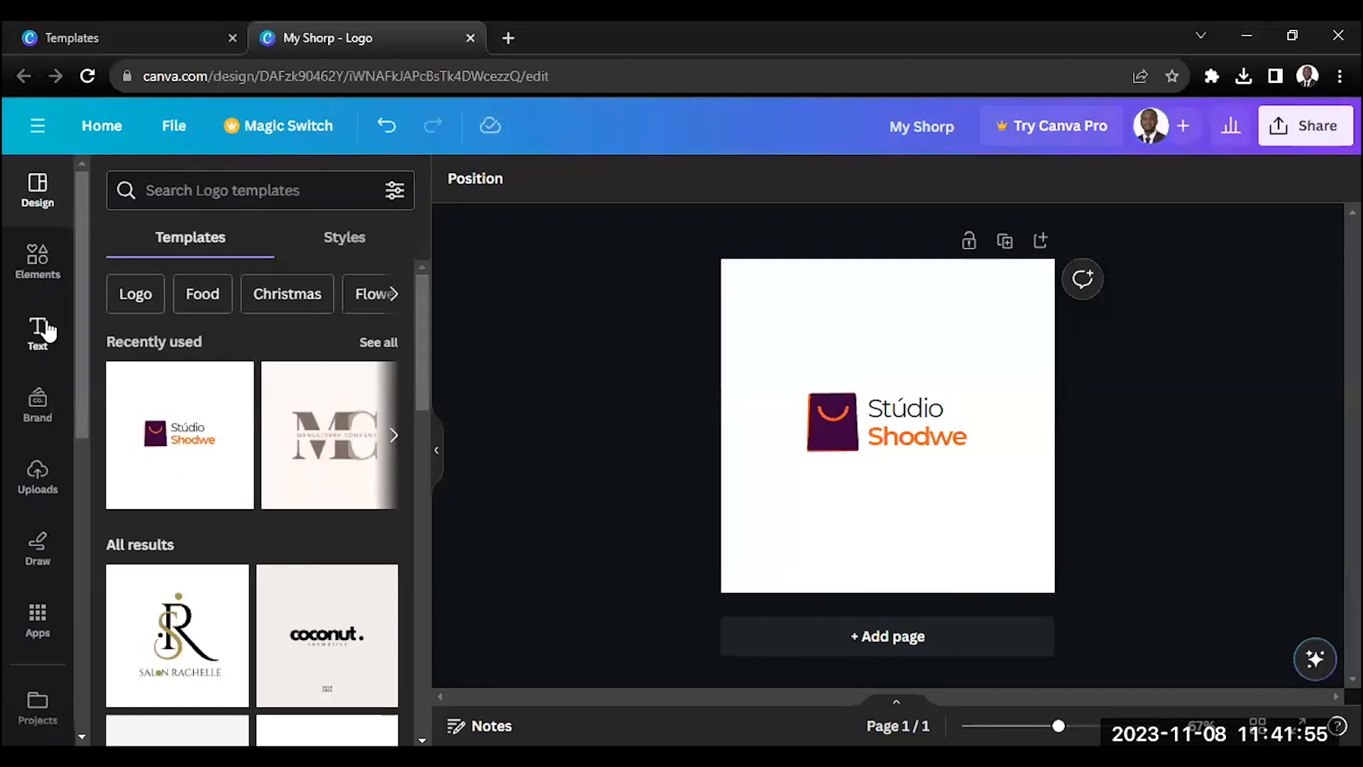
scroll(43, 355, down, 5)
scroll(25, 234, up, 5)
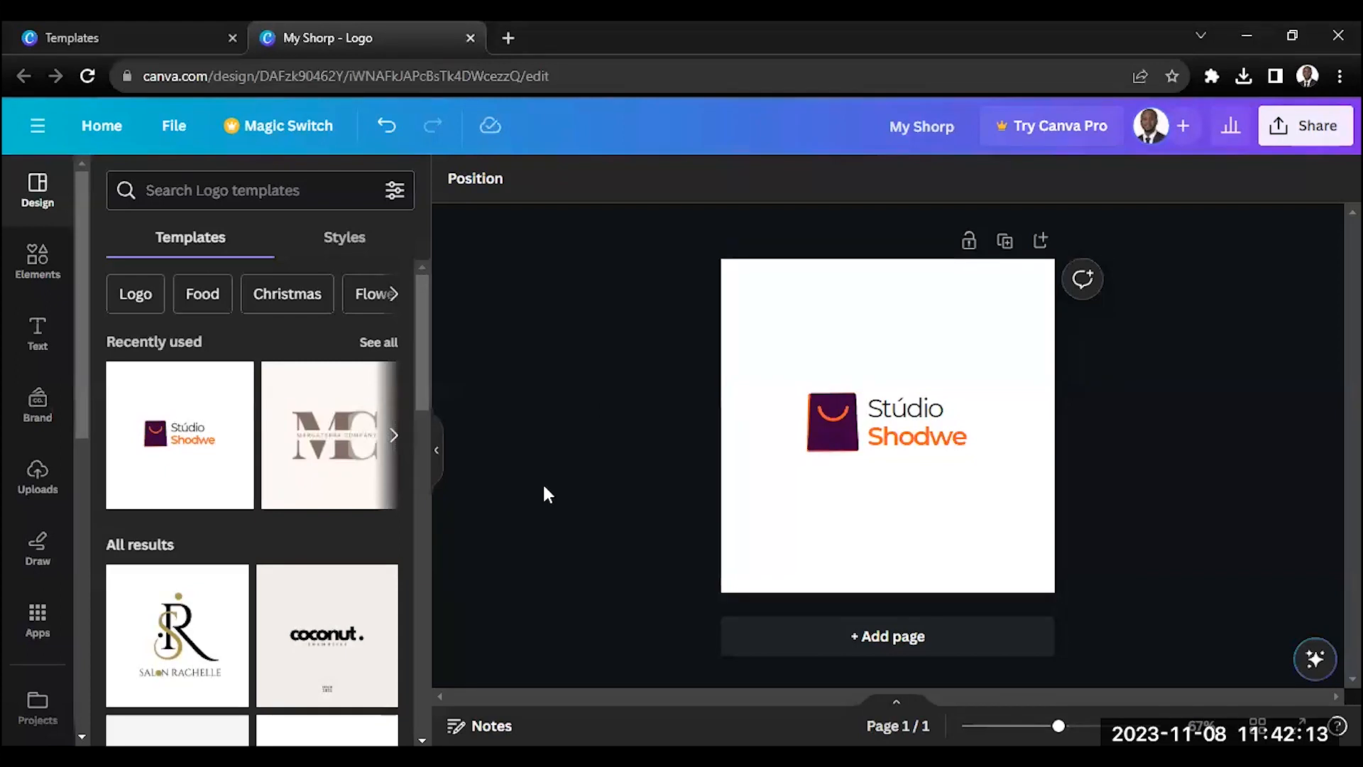
Step: Add a second page and apply the black and white Light Studio logo template to it
scroll(333, 529, down, 8)
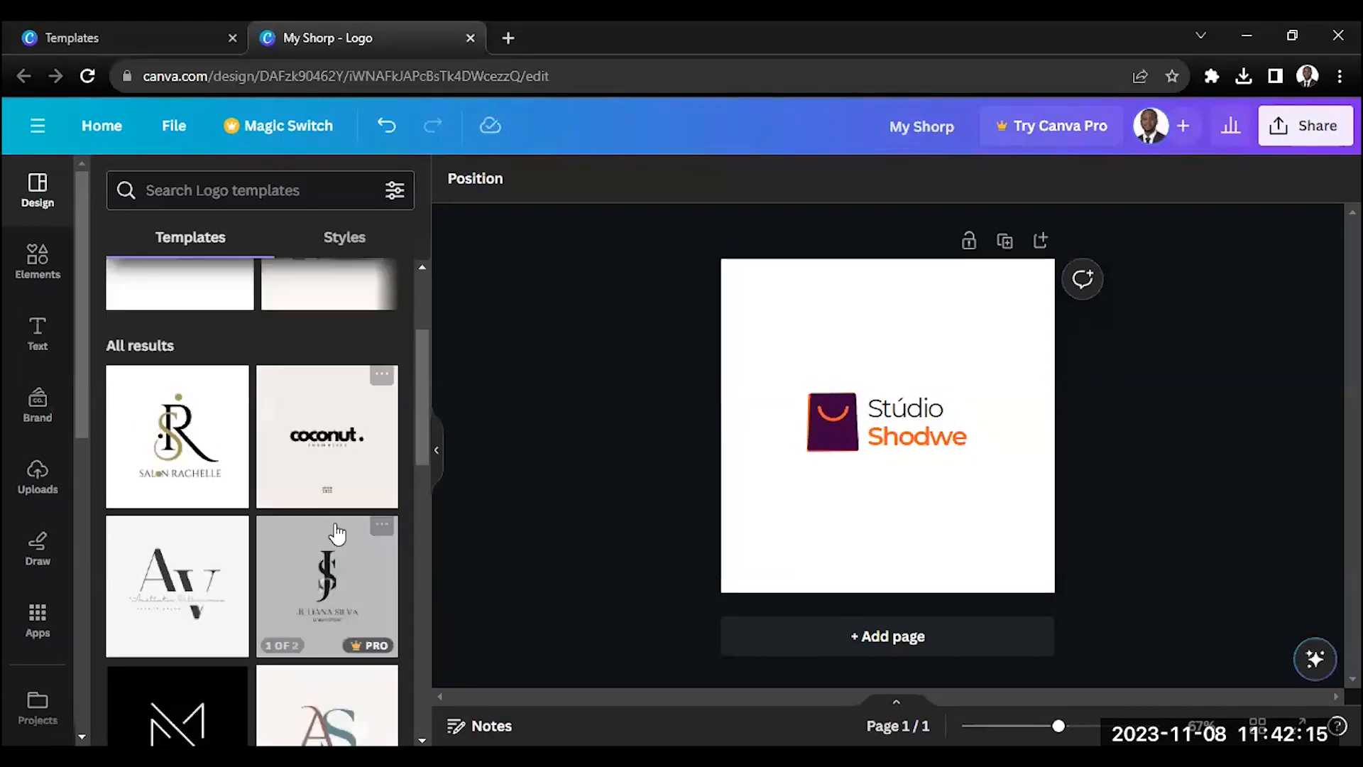
scroll(312, 483, down, 2)
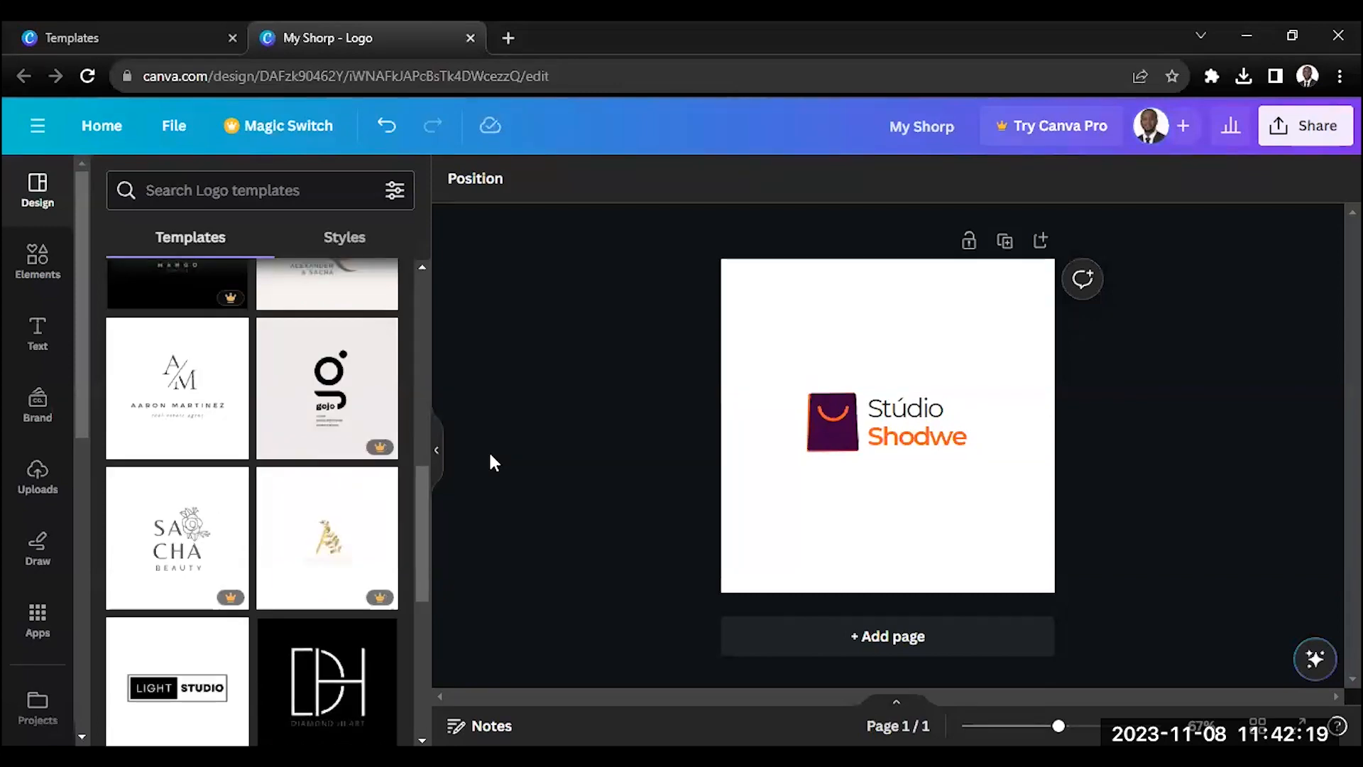
click(910, 639)
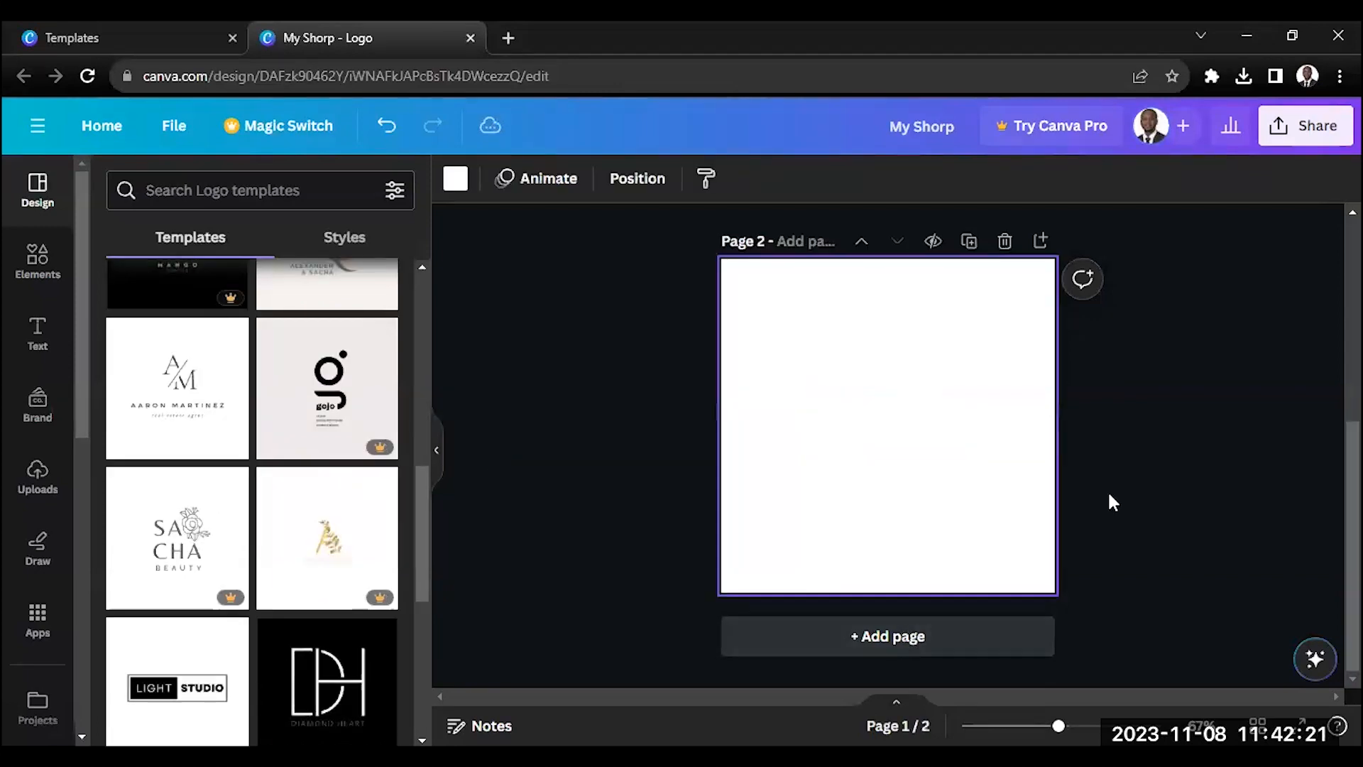
scroll(1318, 450, up, 3)
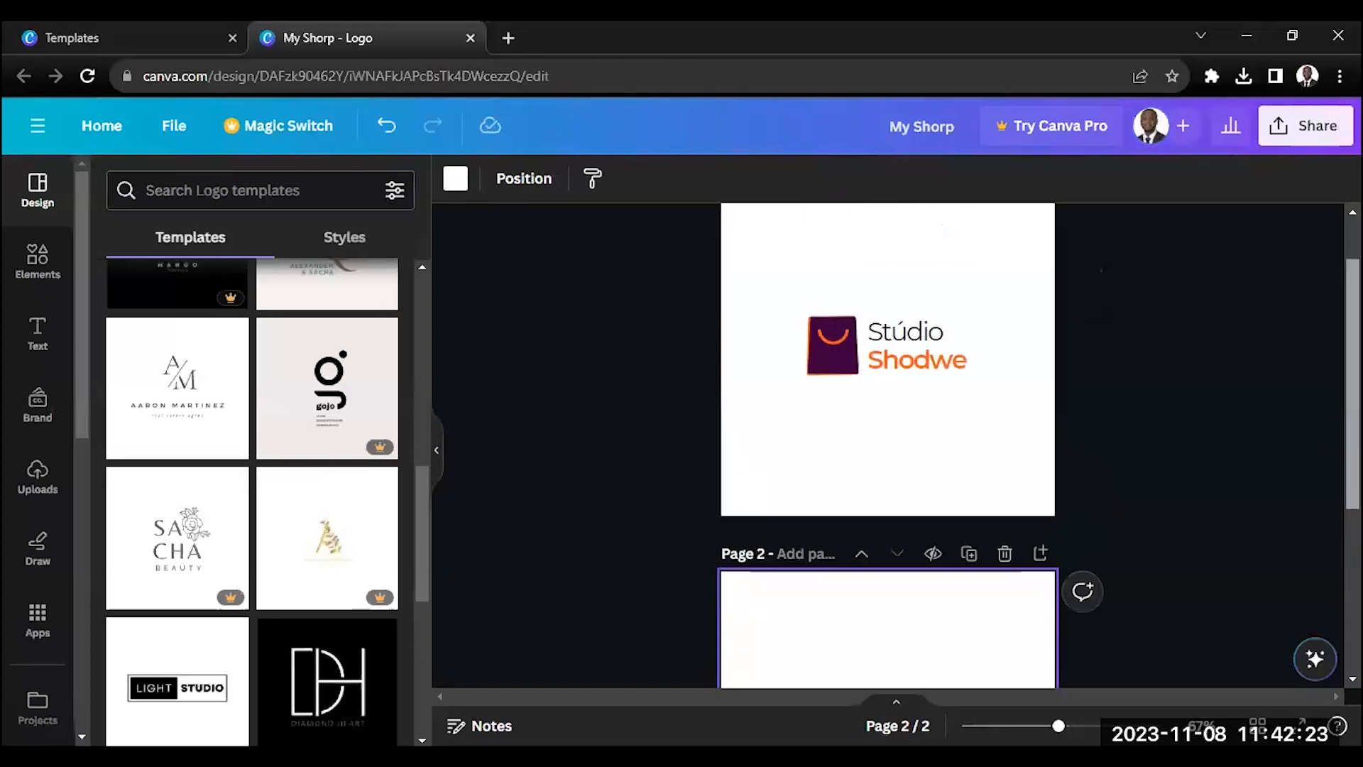
scroll(916, 559, down, 4)
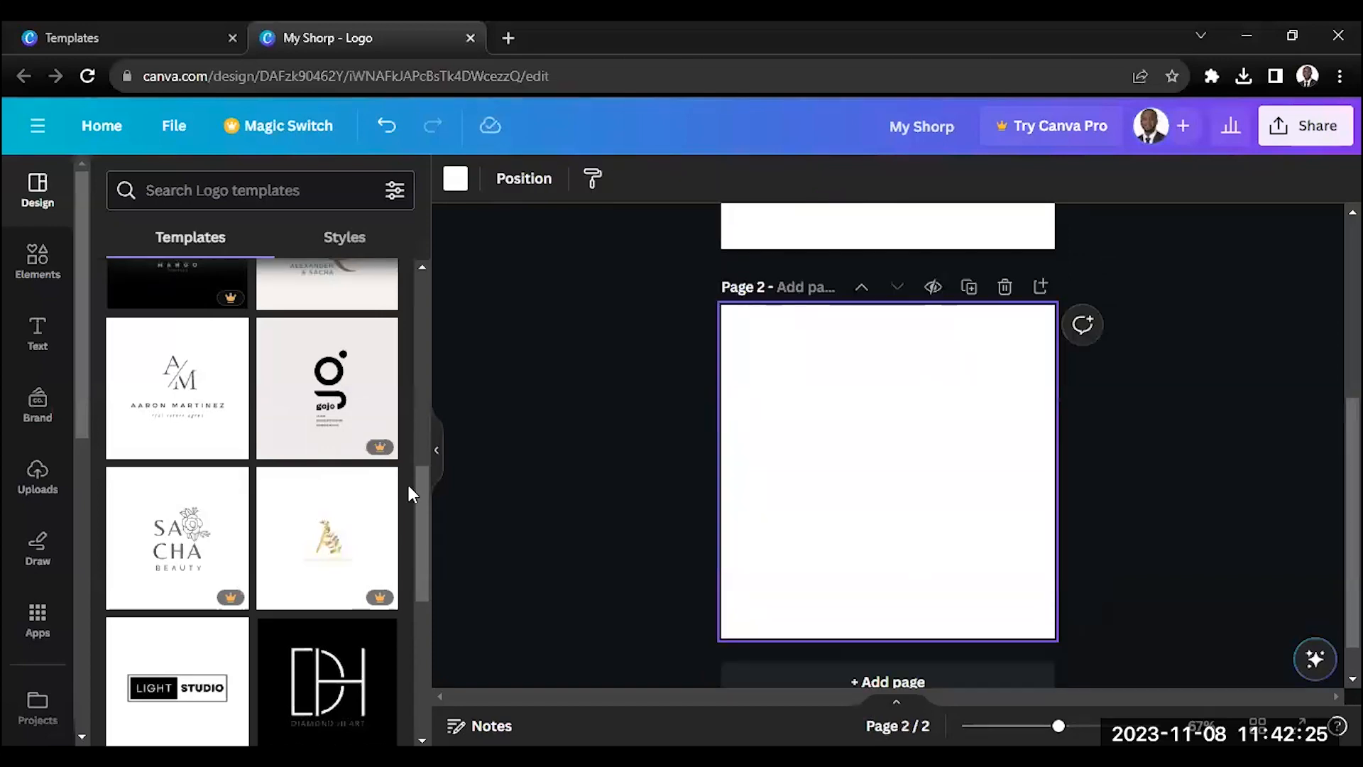
scroll(424, 554, down, 2)
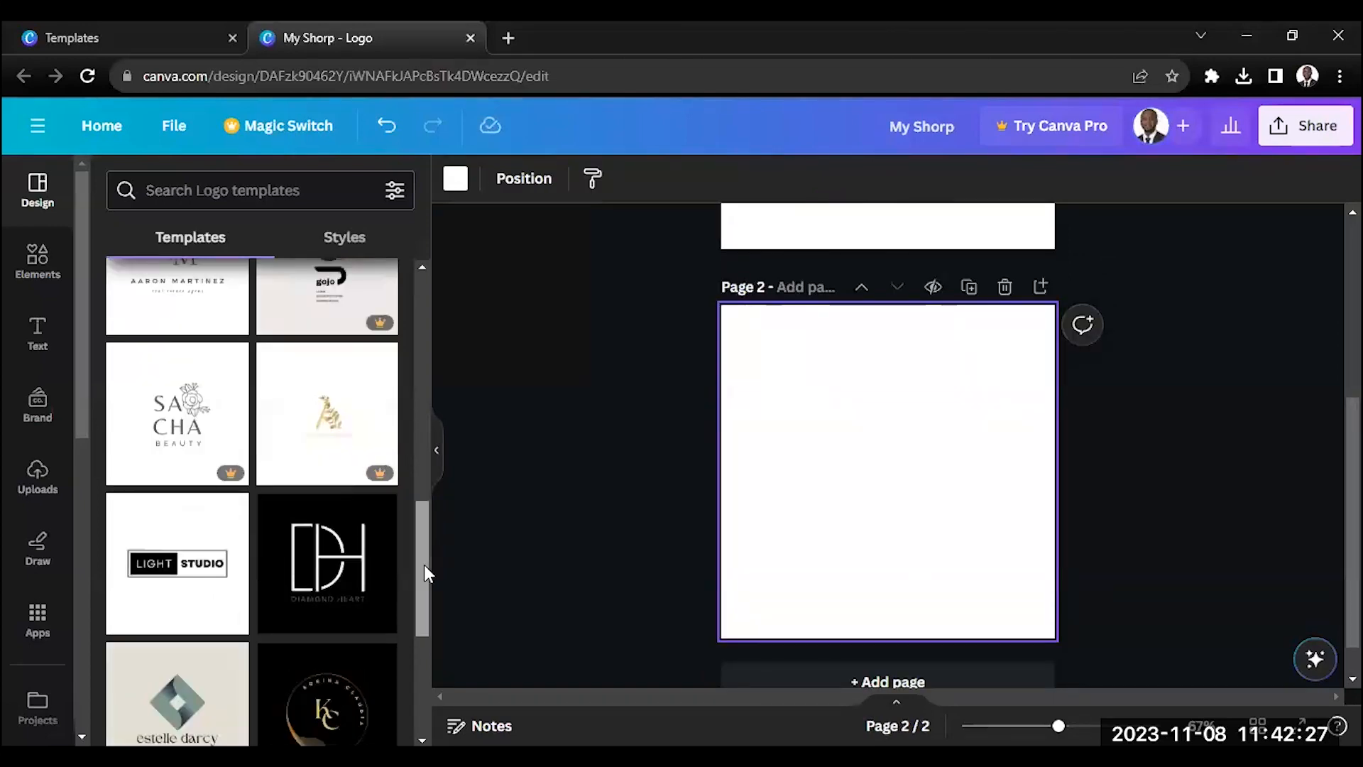
scroll(426, 587, down, 2)
scroll(223, 456, down, 1)
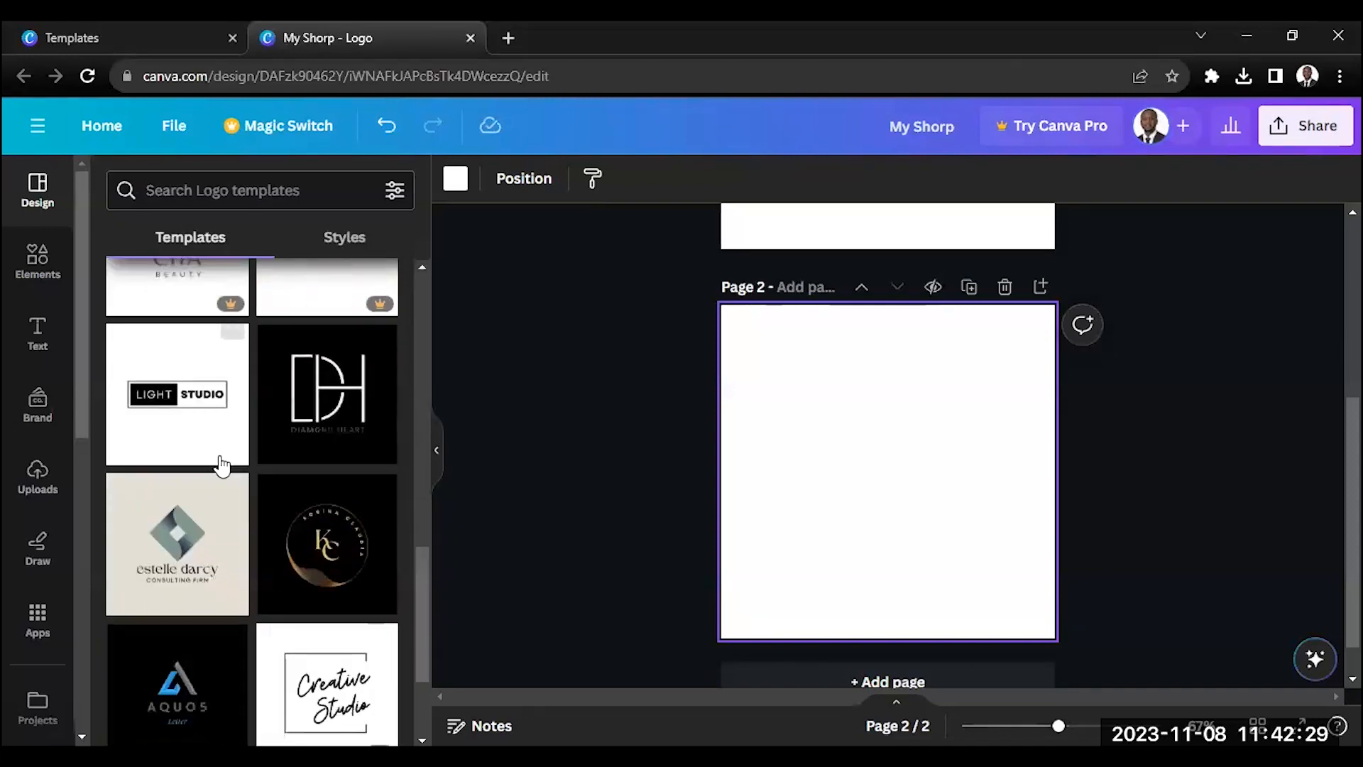
click(191, 425)
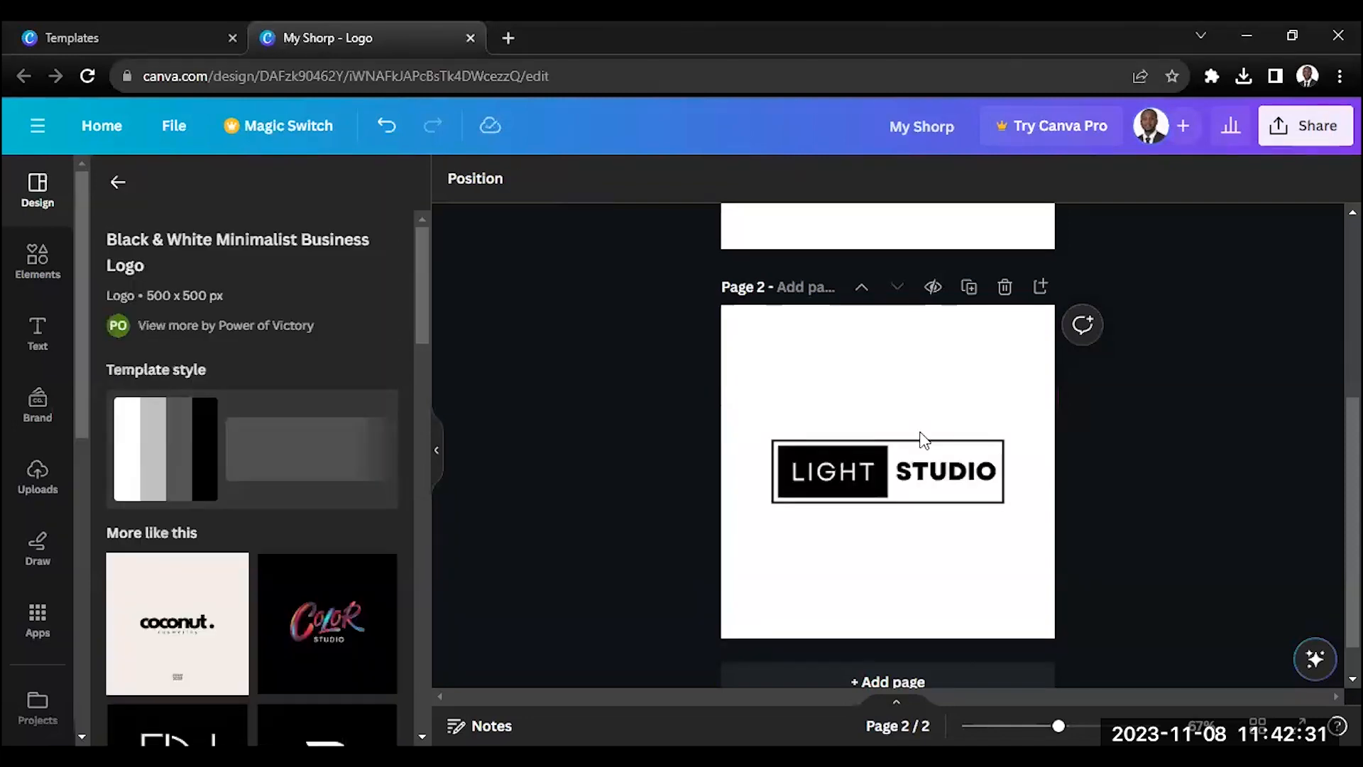
scroll(908, 435, up, 5)
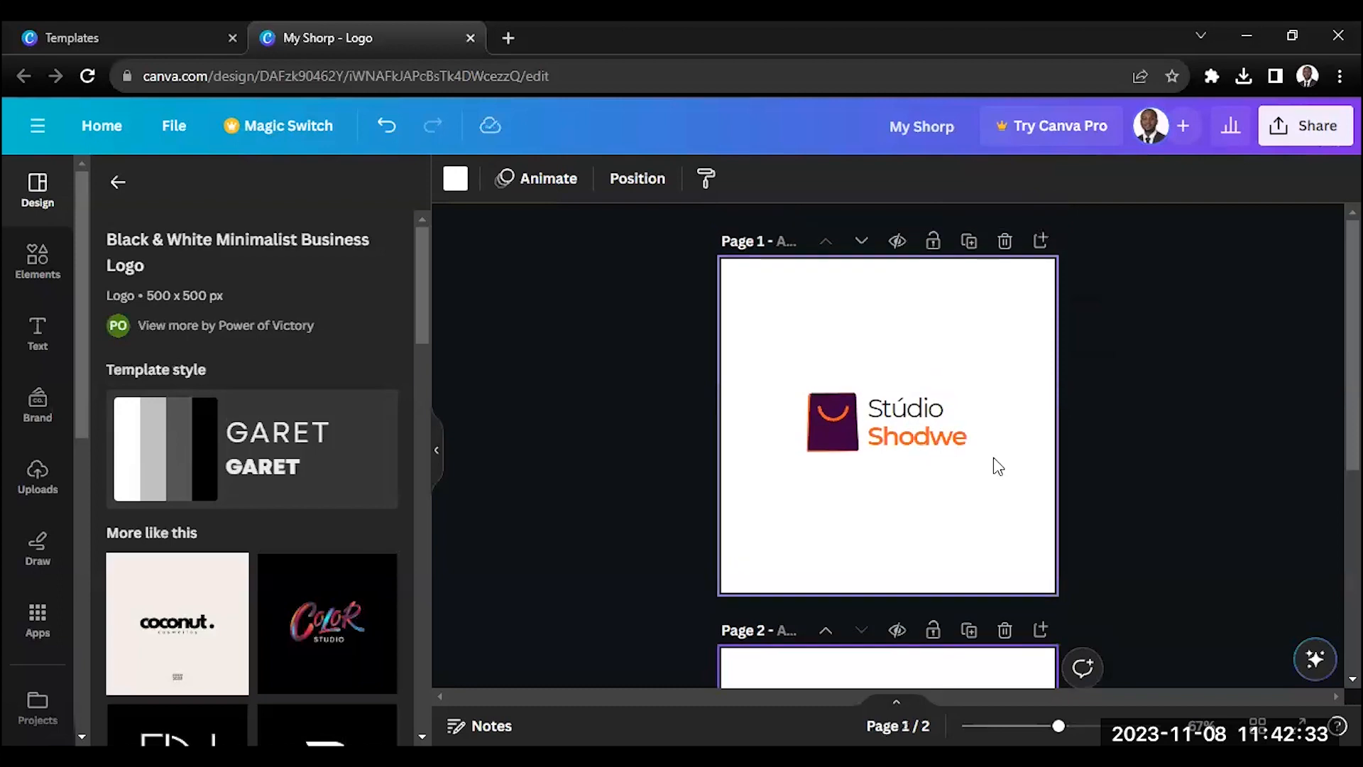
scroll(1055, 491, down, 4)
scroll(734, 520, down, 1)
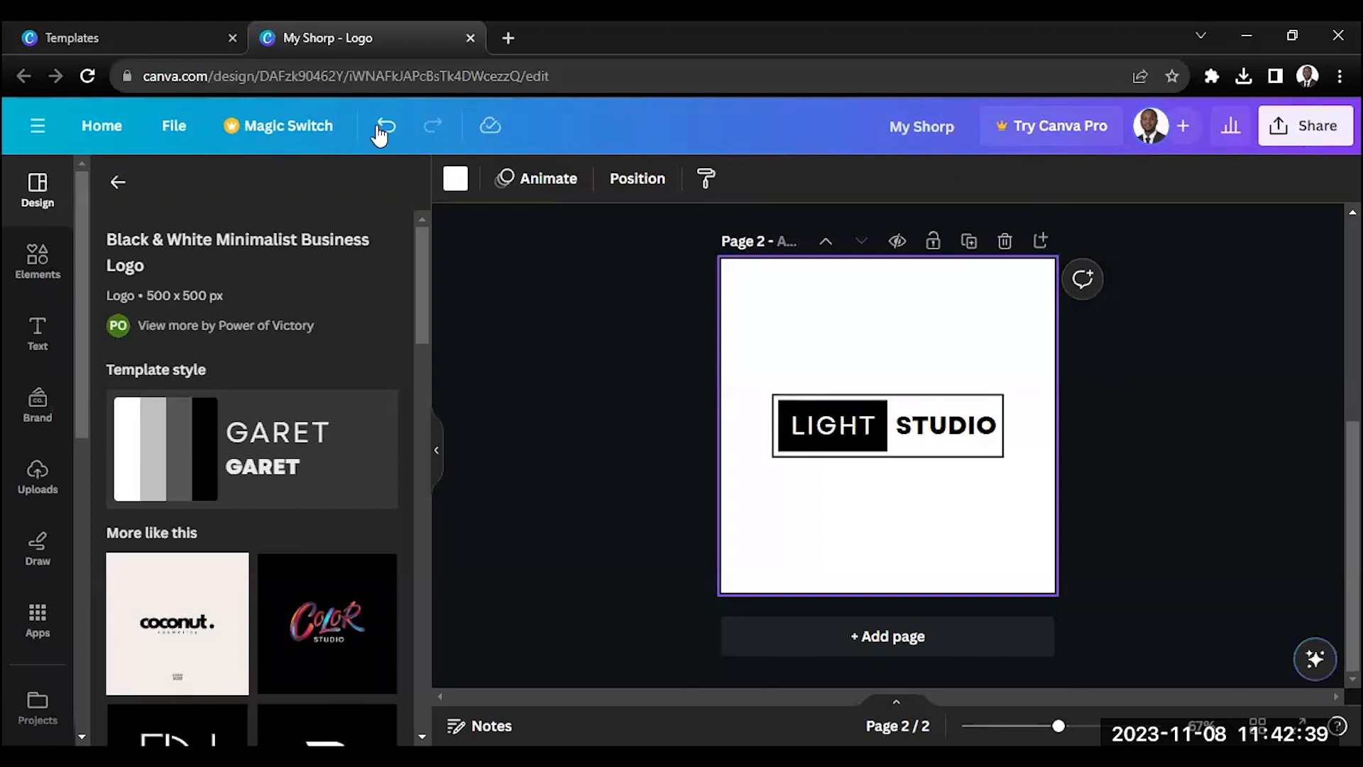
Step: Undo the added second page with its template and return to the list of logo templates
key(ctrl+z)
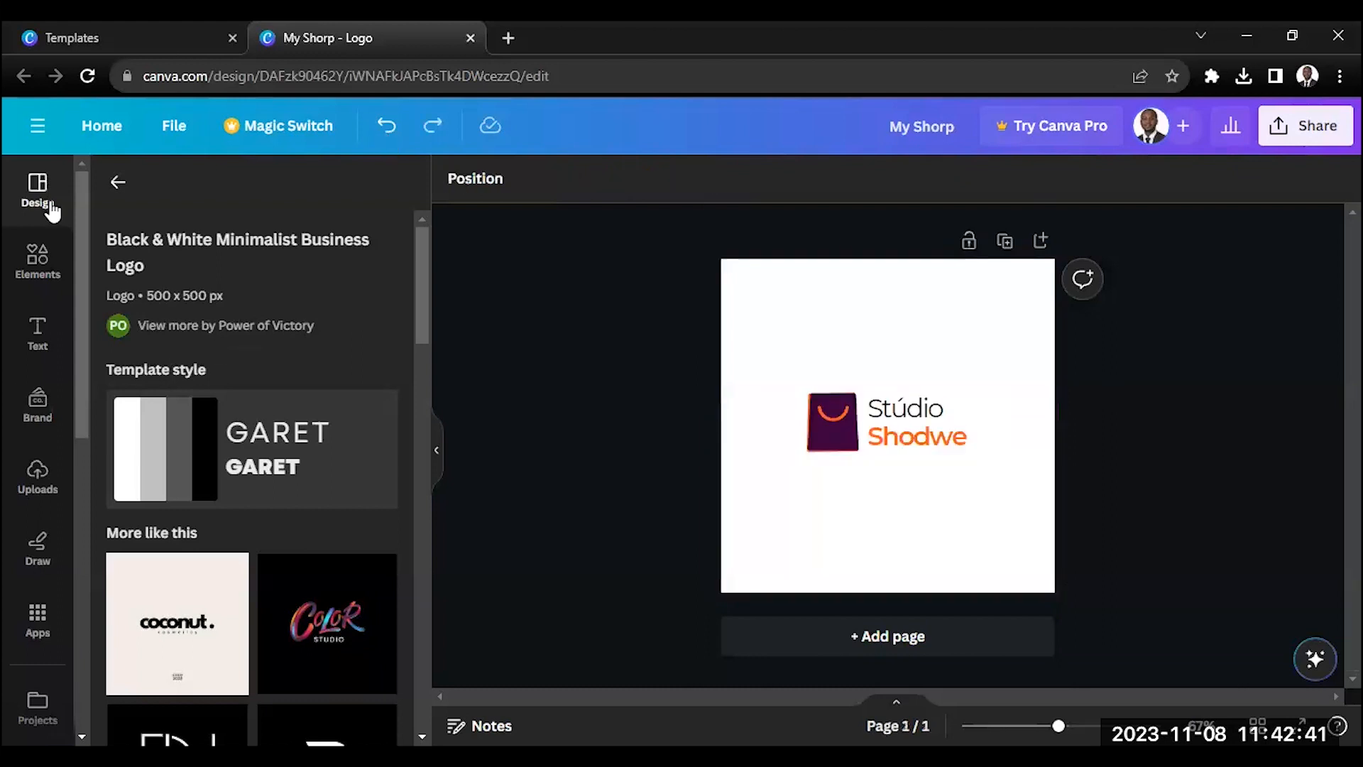
click(118, 182)
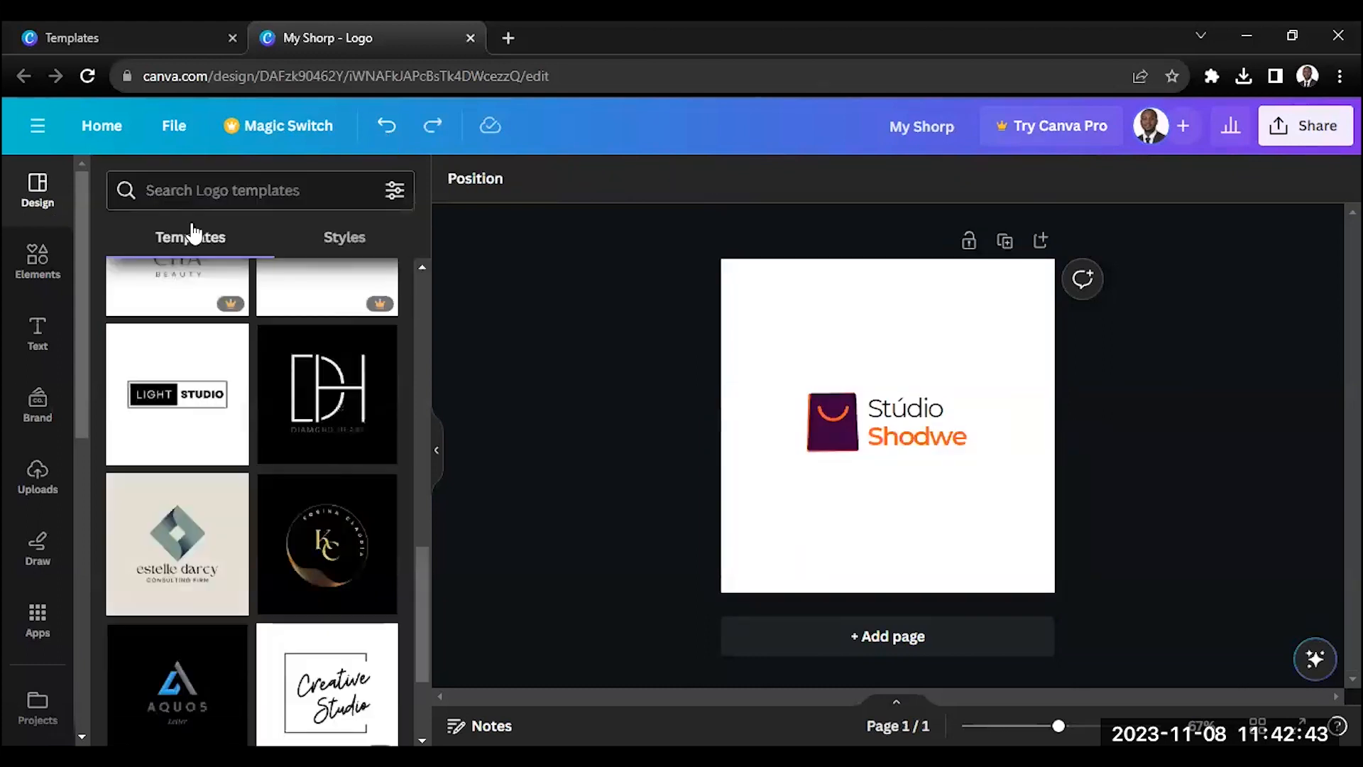
Step: Browse the available styles, including the font and color combinations, color palettes and font sets
click(353, 238)
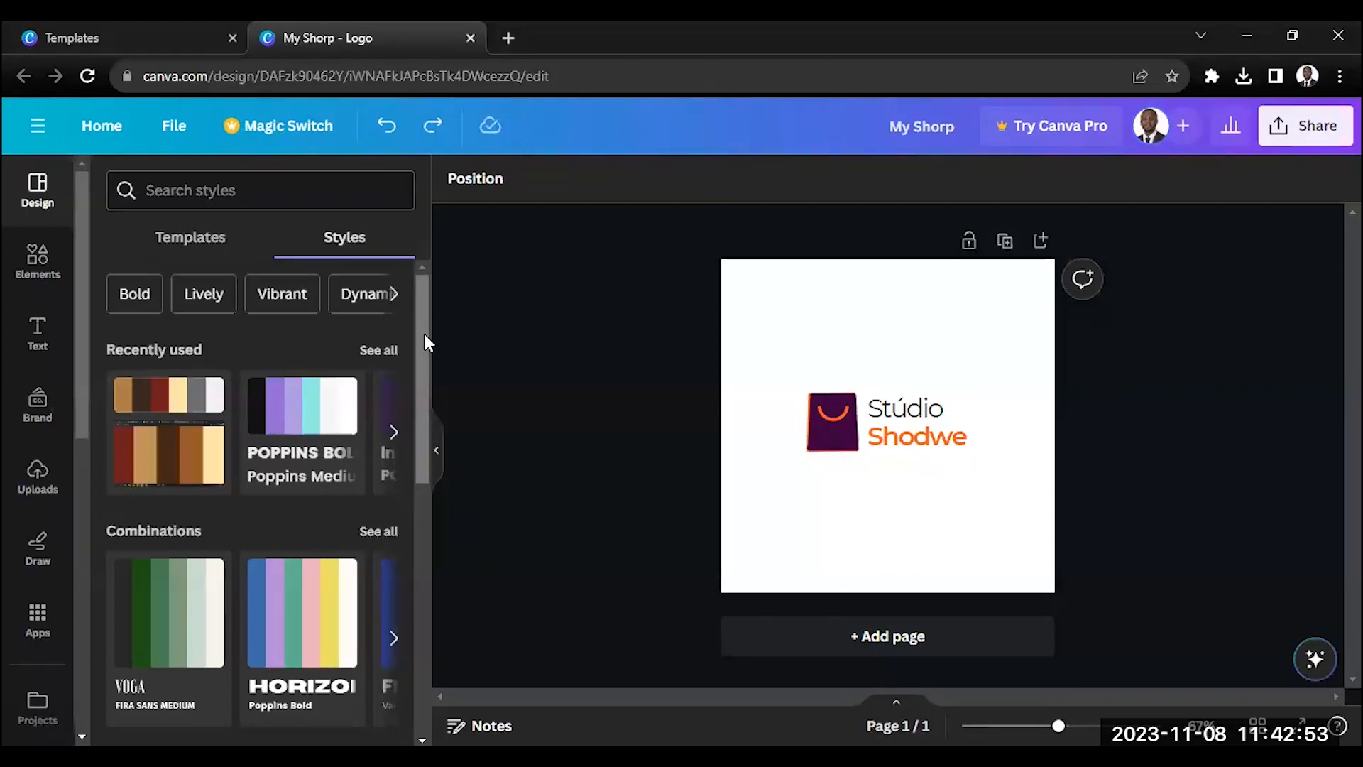
drag(424, 334, 425, 374)
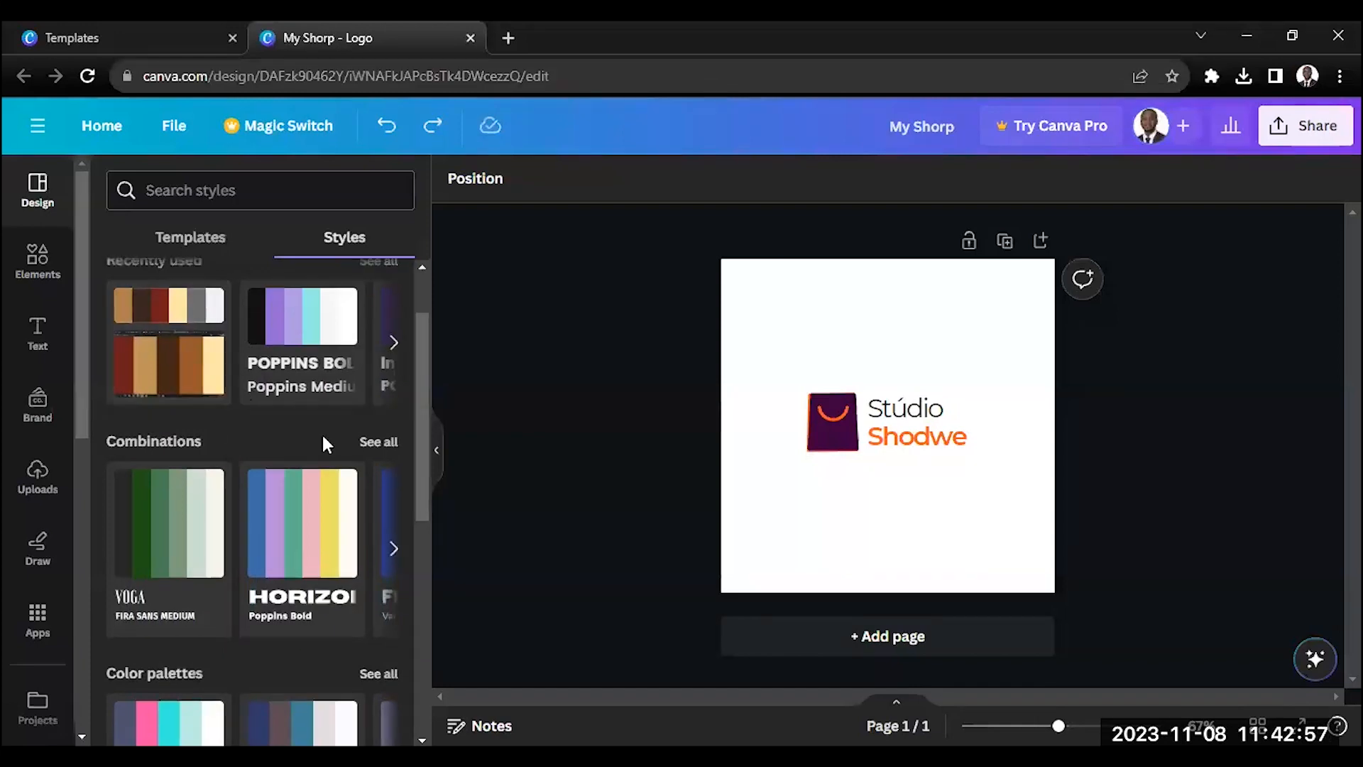
scroll(421, 446, down, 4)
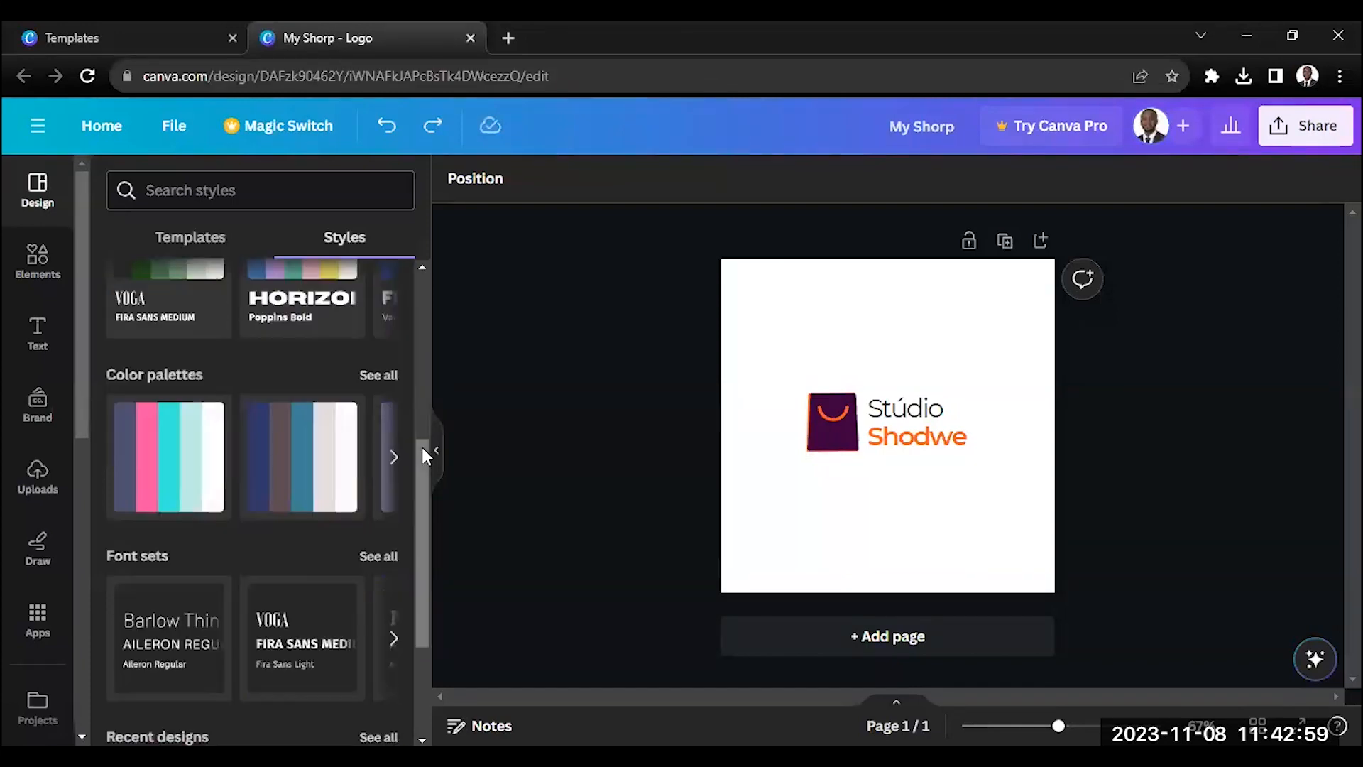
scroll(422, 462, down, 1)
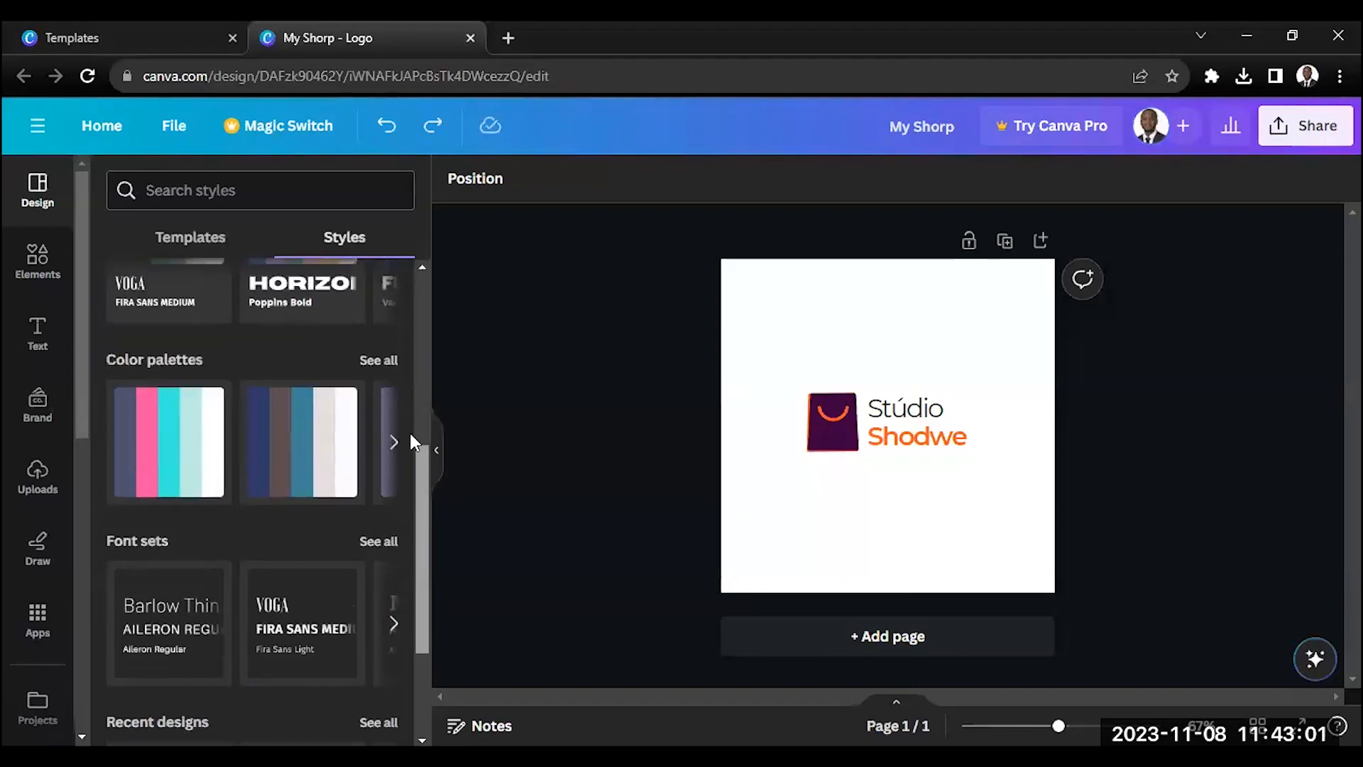
scroll(410, 440, up, 1)
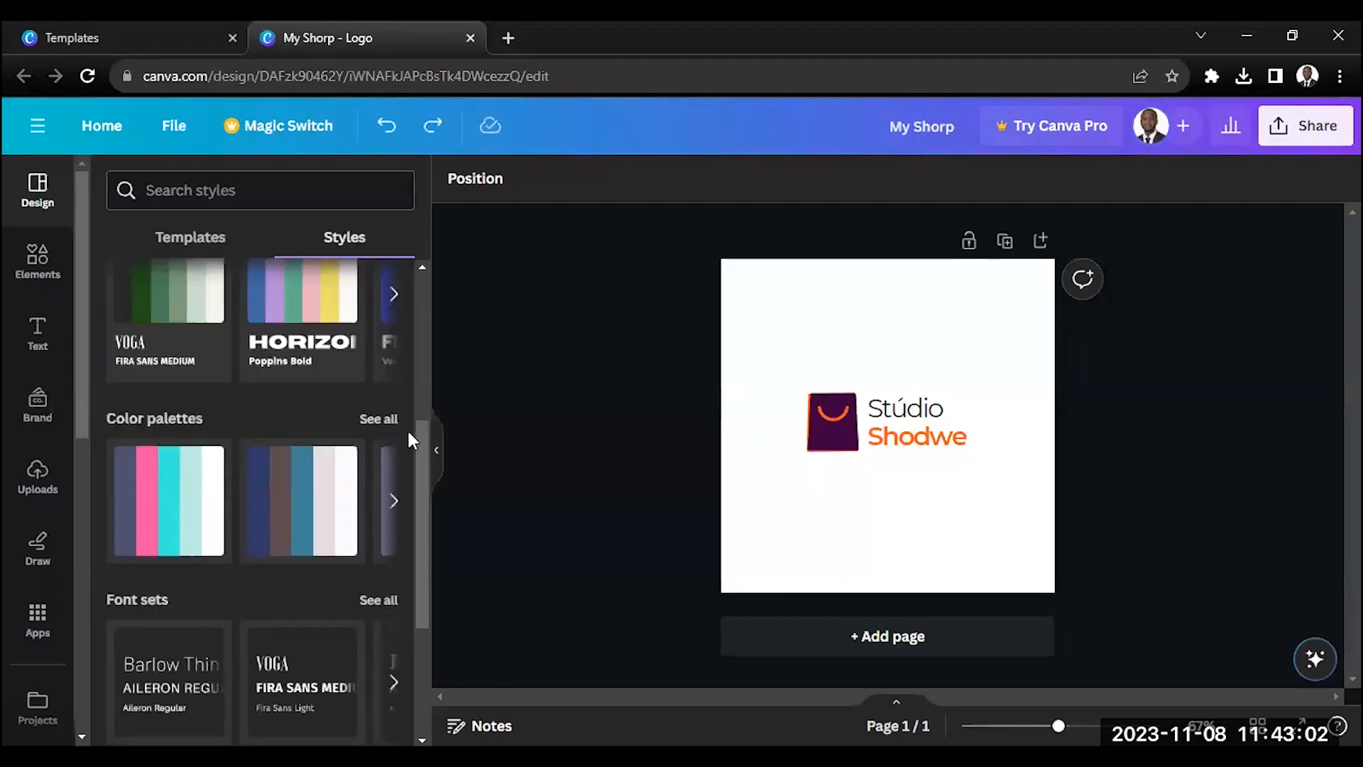
click(394, 502)
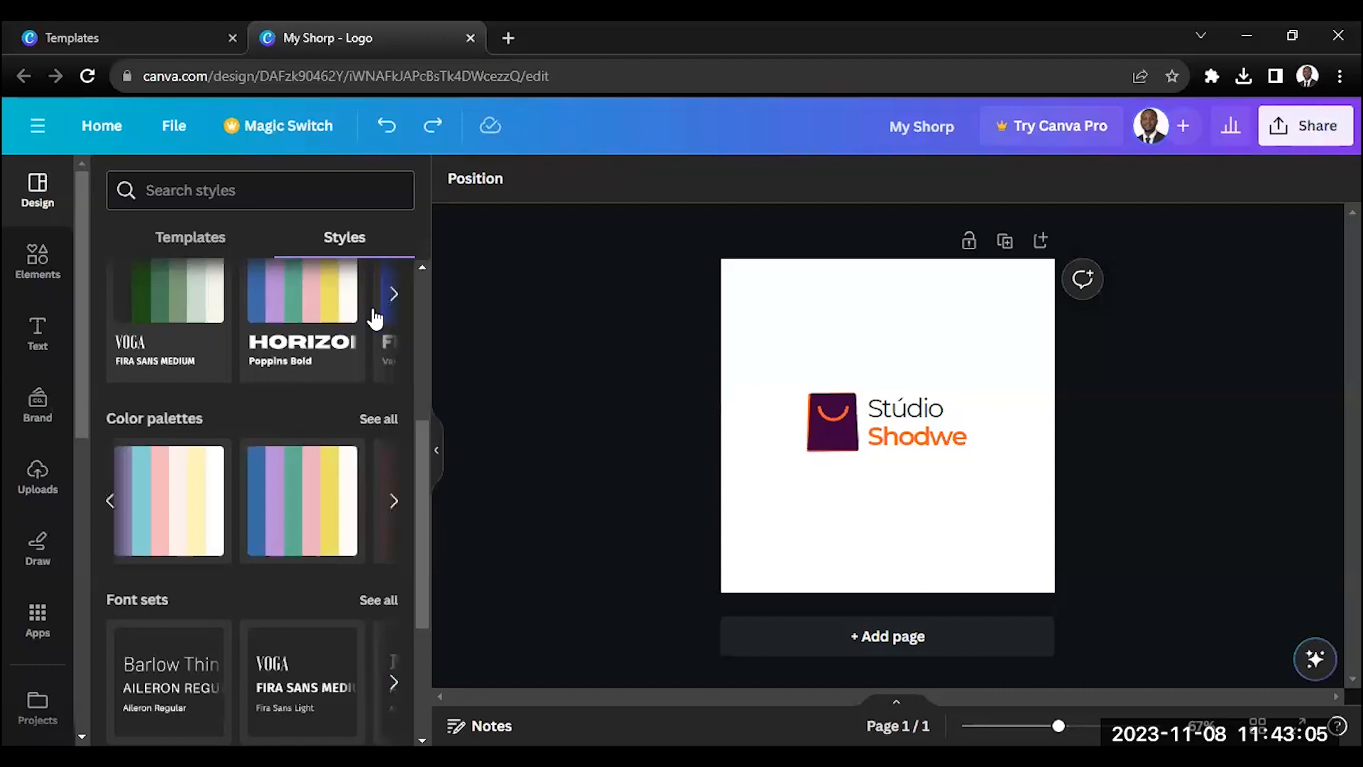
scroll(374, 445, up, 5)
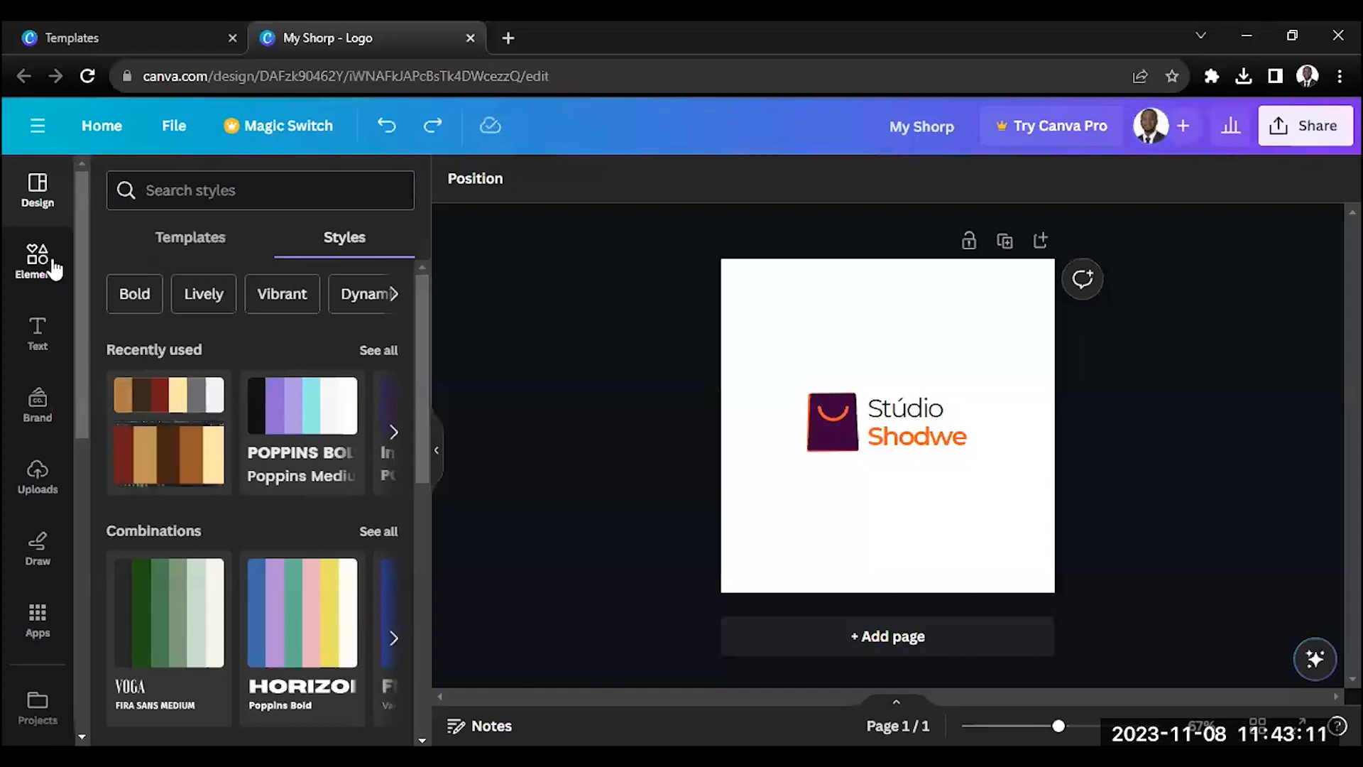
Step: Open the elements library and skim its categories, from recently used and shapes to graphics, AI image generator and stickers
scroll(299, 516, down, 1)
click(34, 276)
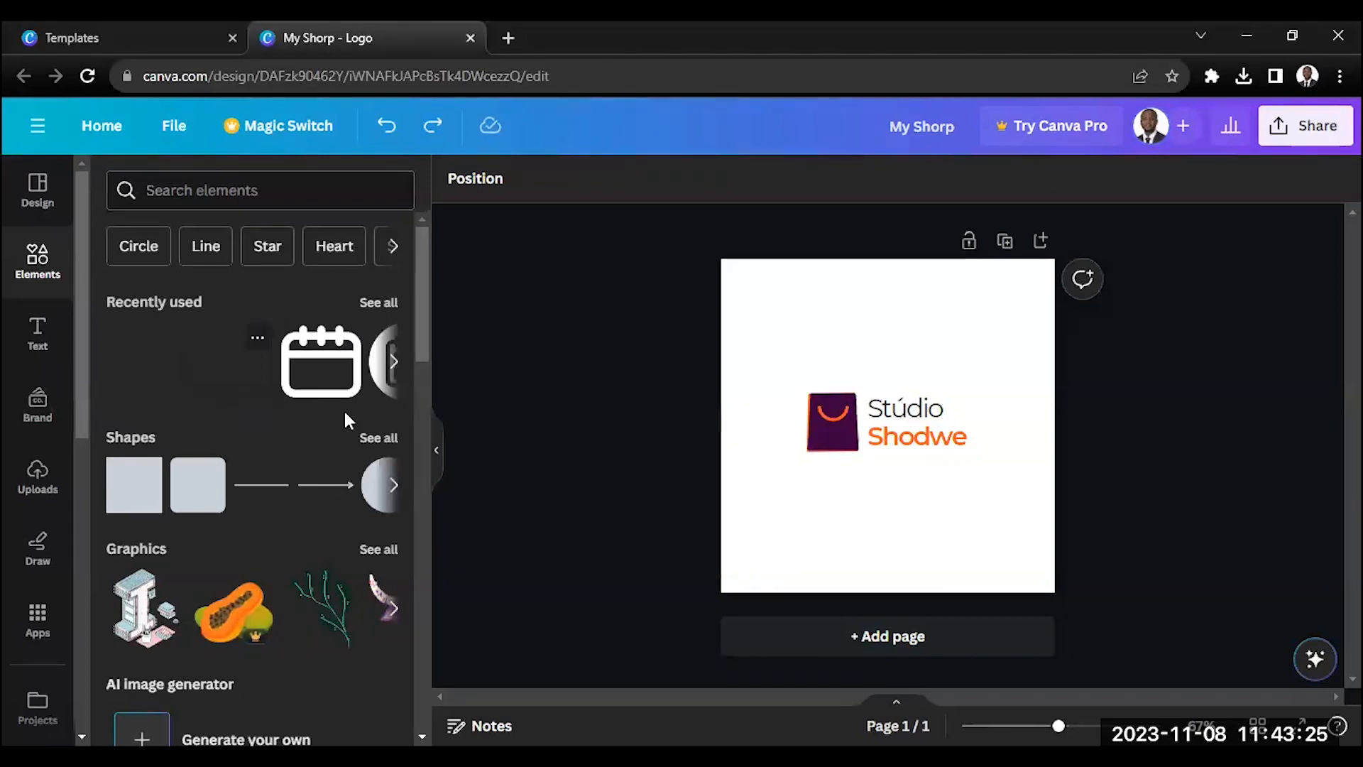
scroll(341, 423, down, 4)
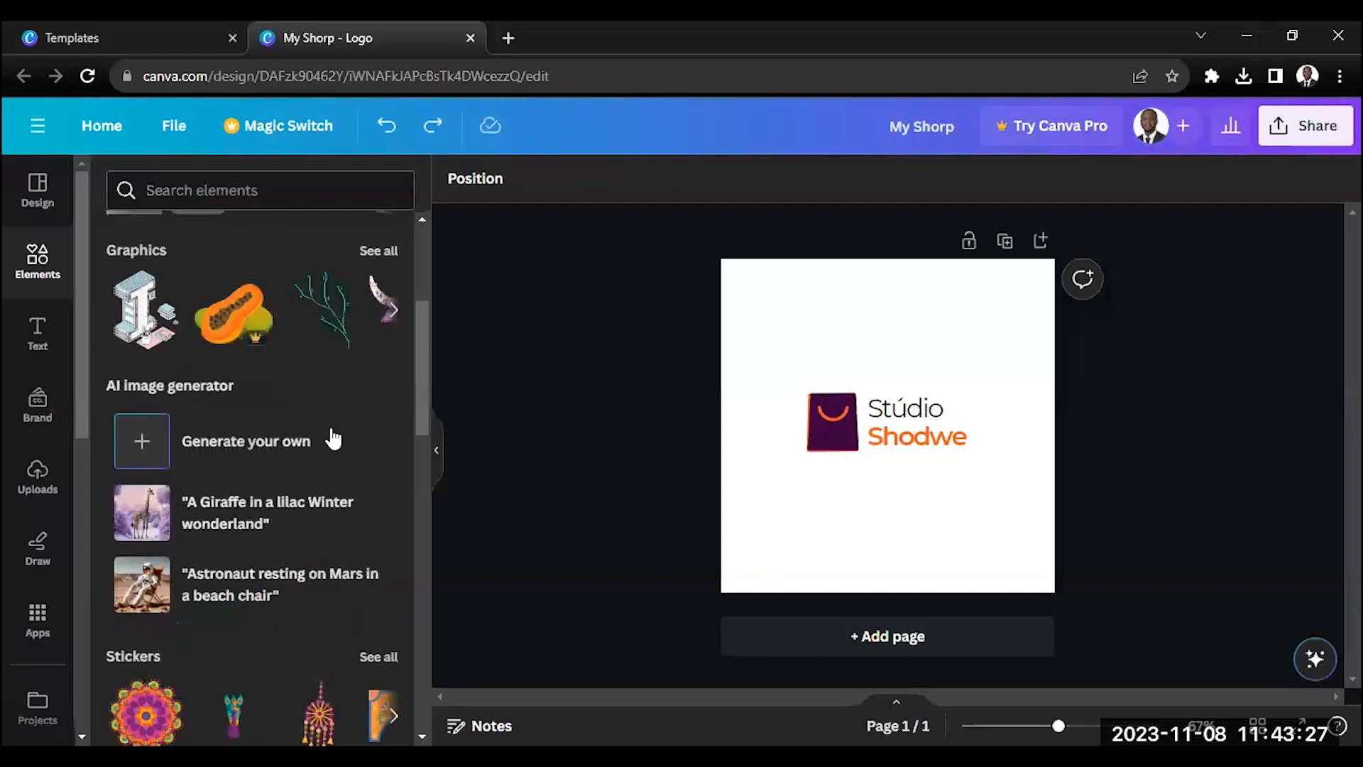
scroll(330, 434, down, 4)
scroll(322, 409, up, 8)
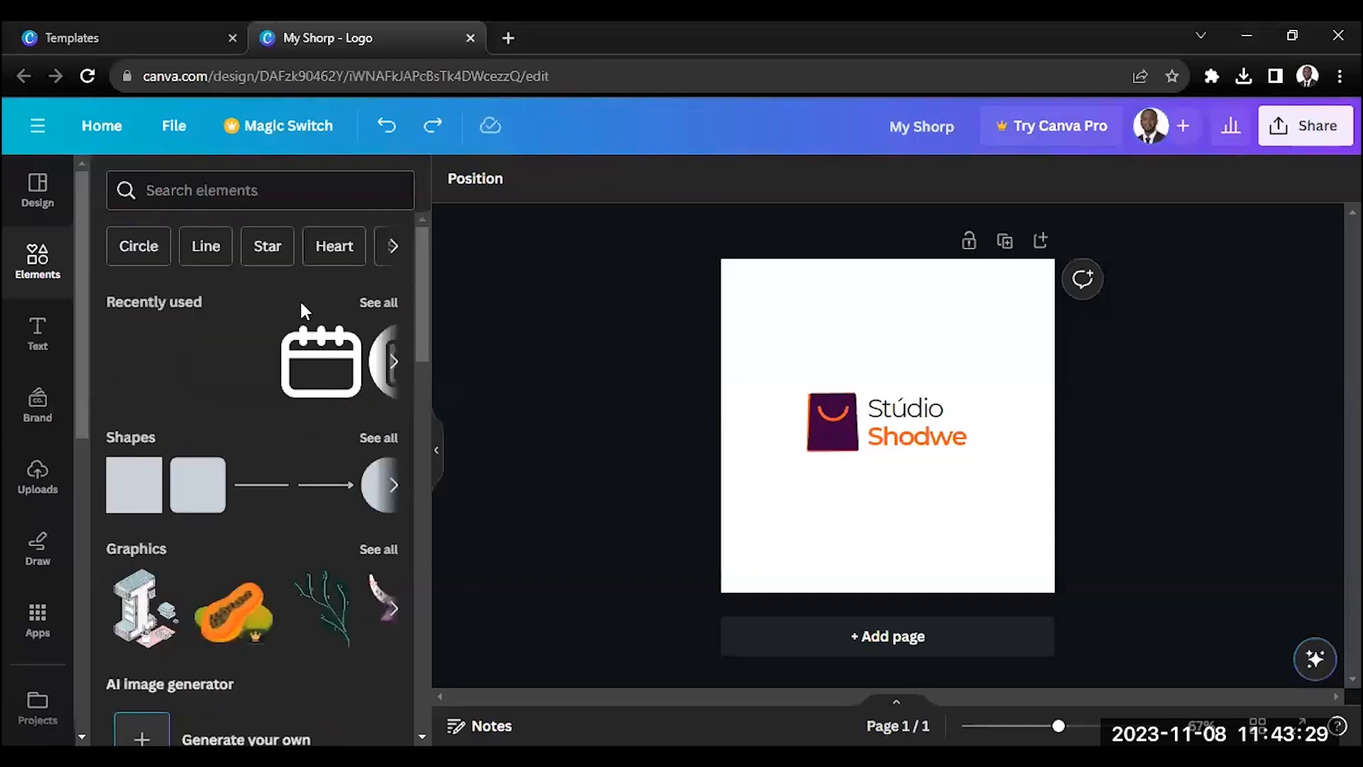
Step: Browse the full collection of recently used elements and return to the elements overview
click(380, 303)
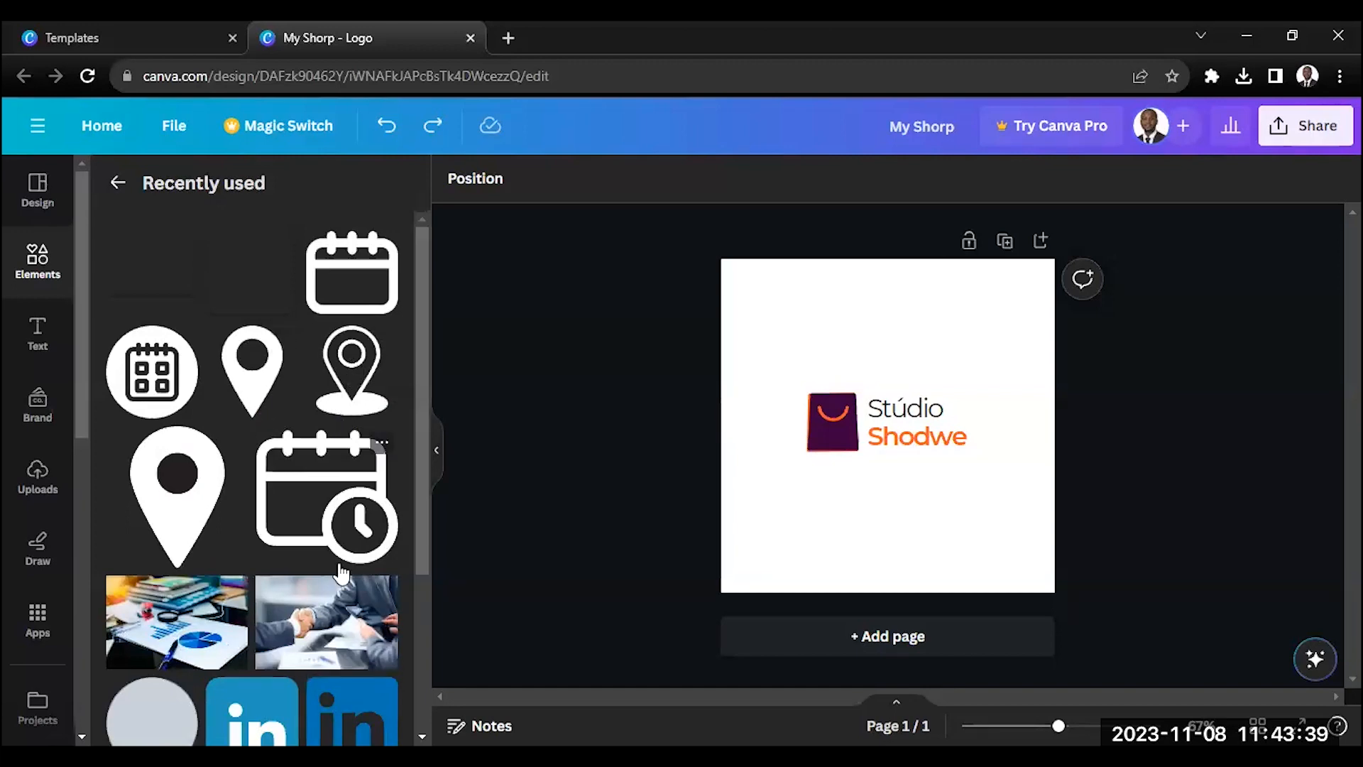
scroll(293, 625, down, 3)
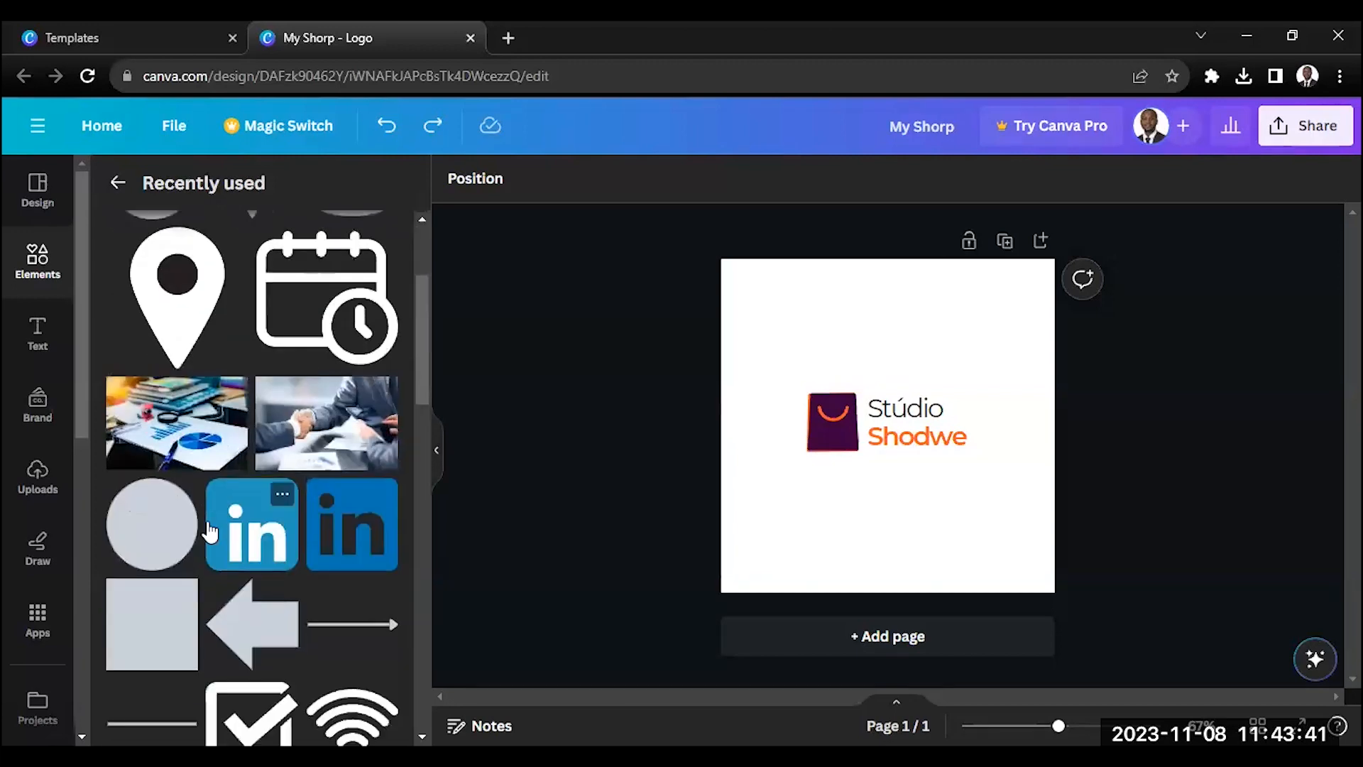
scroll(369, 532, down, 5)
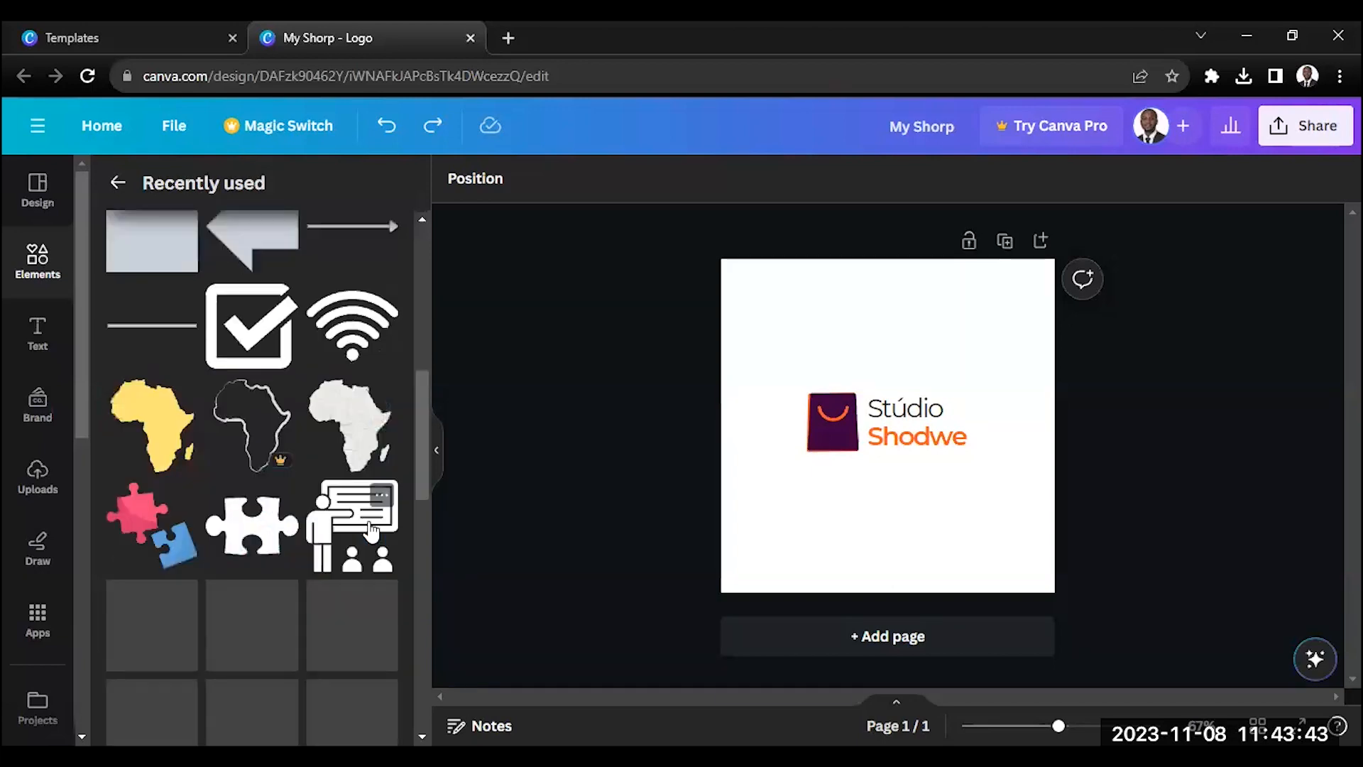
scroll(302, 490, down, 1)
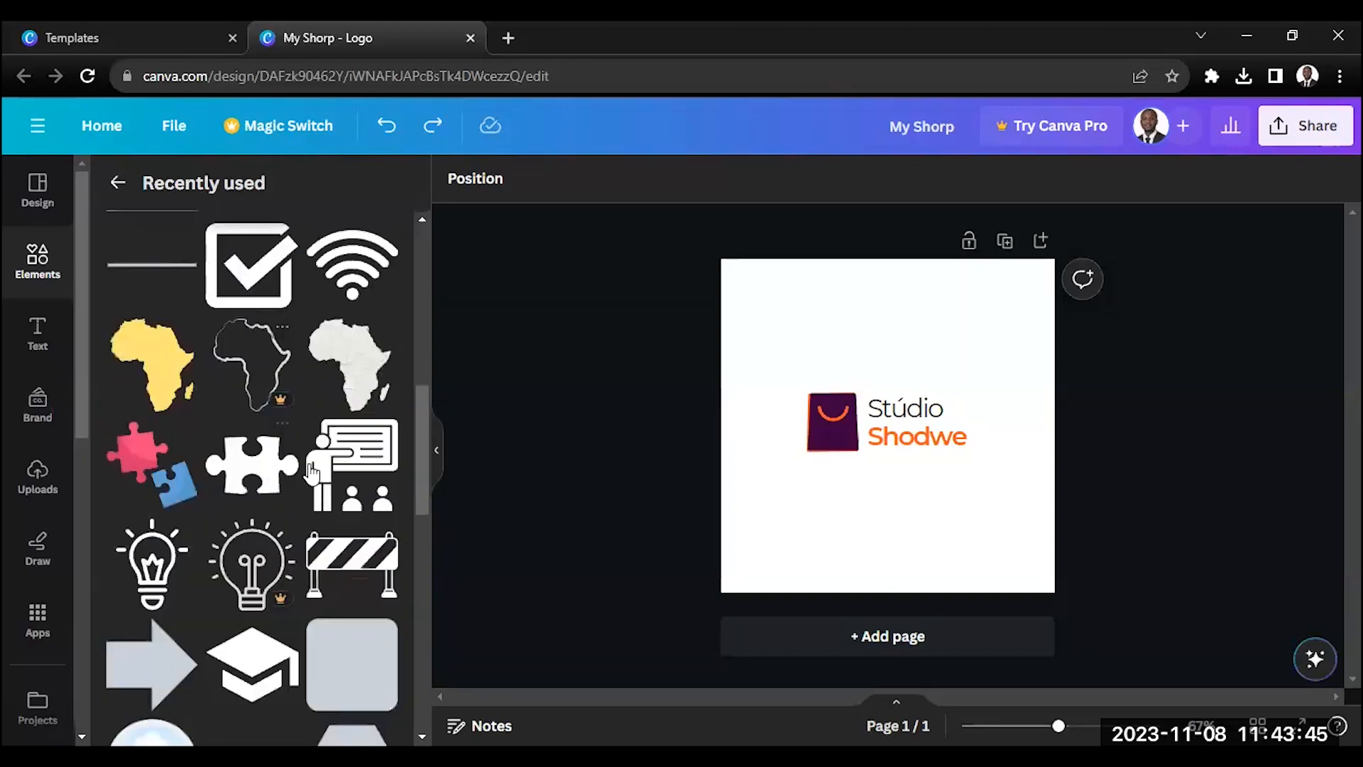
scroll(302, 490, down, 4)
scroll(302, 490, down, 5)
scroll(155, 256, up, 2)
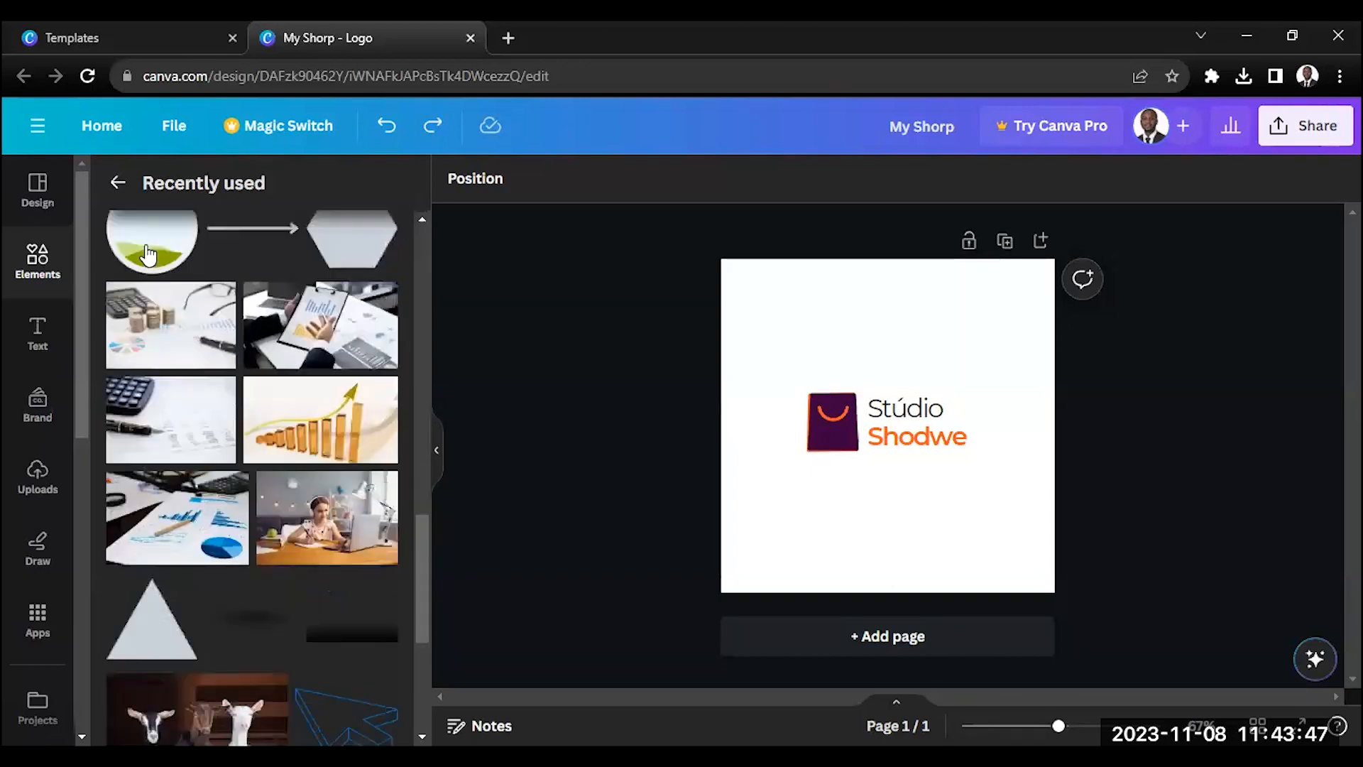
scroll(158, 359, up, 1)
scroll(170, 390, down, 4)
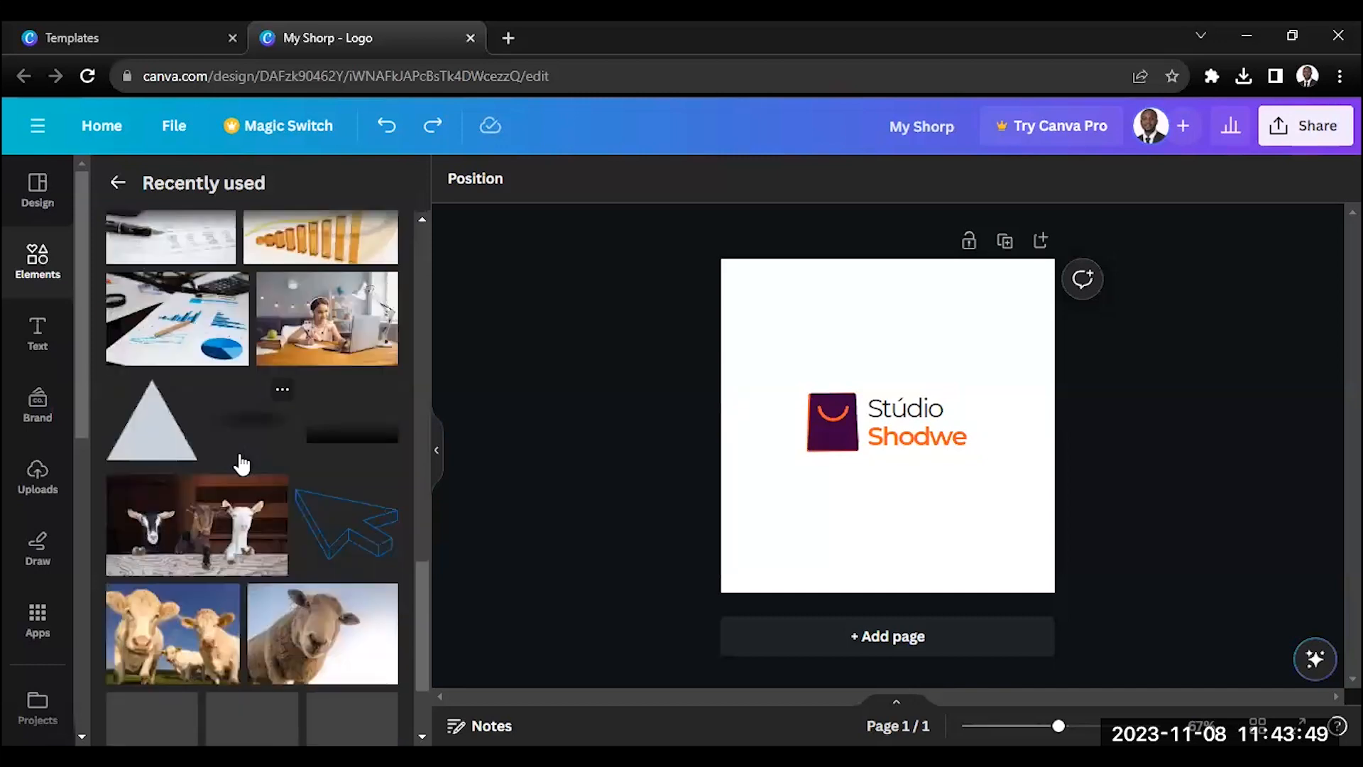
scroll(313, 568, down, 2)
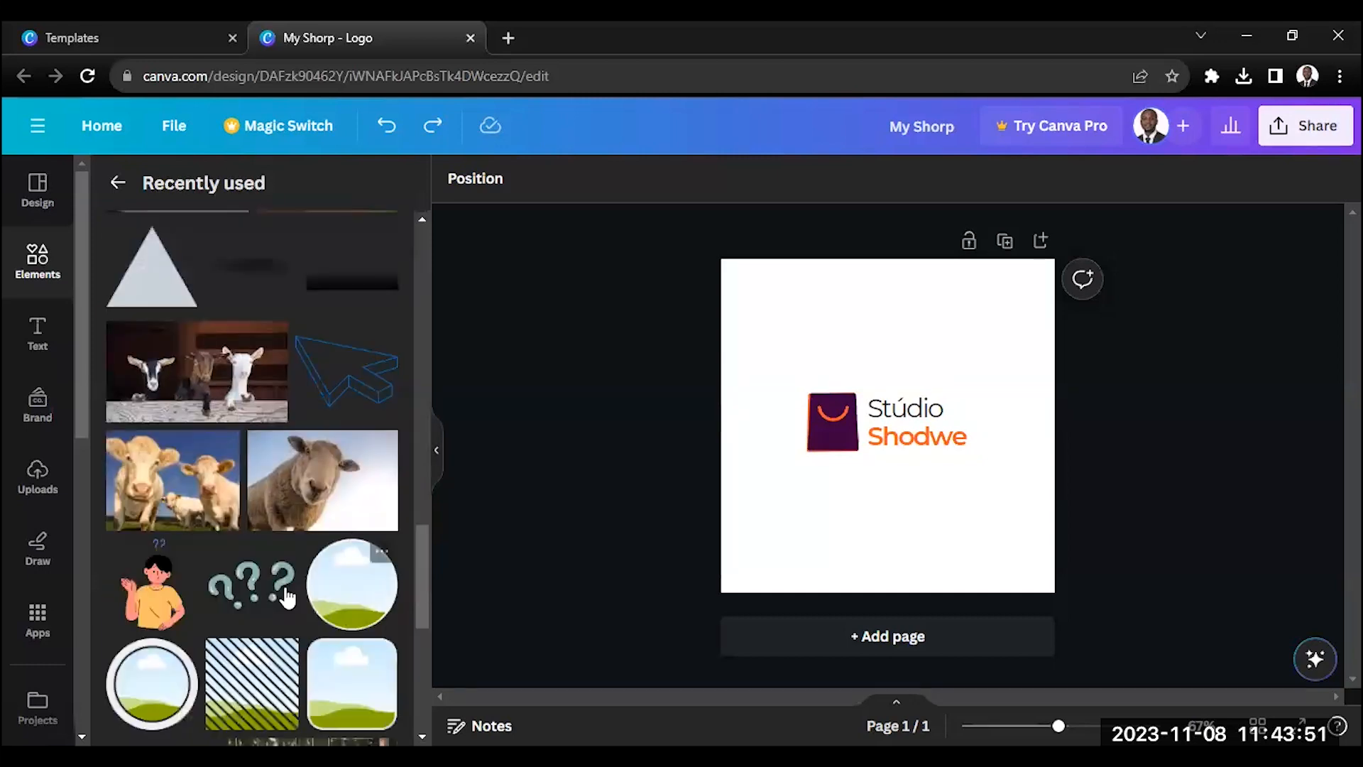
scroll(210, 547, down, 4)
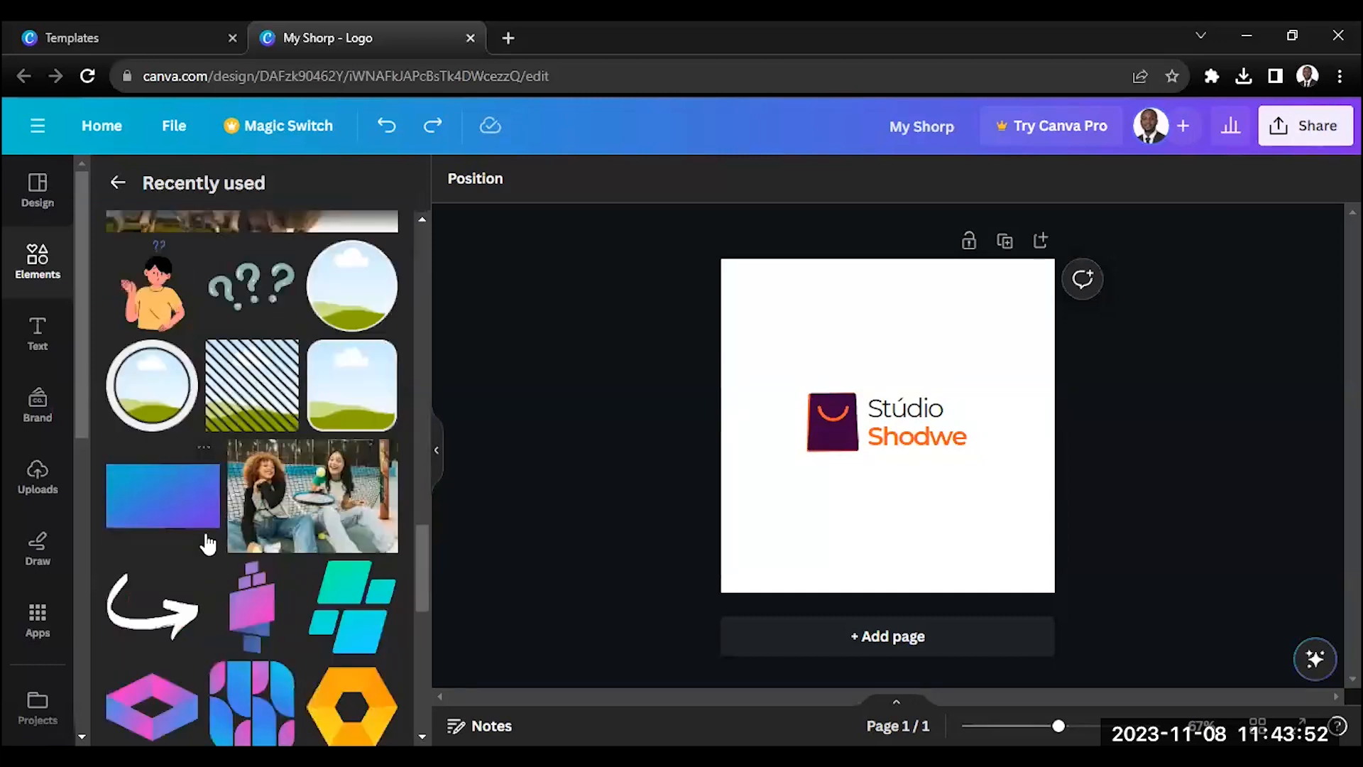
click(118, 182)
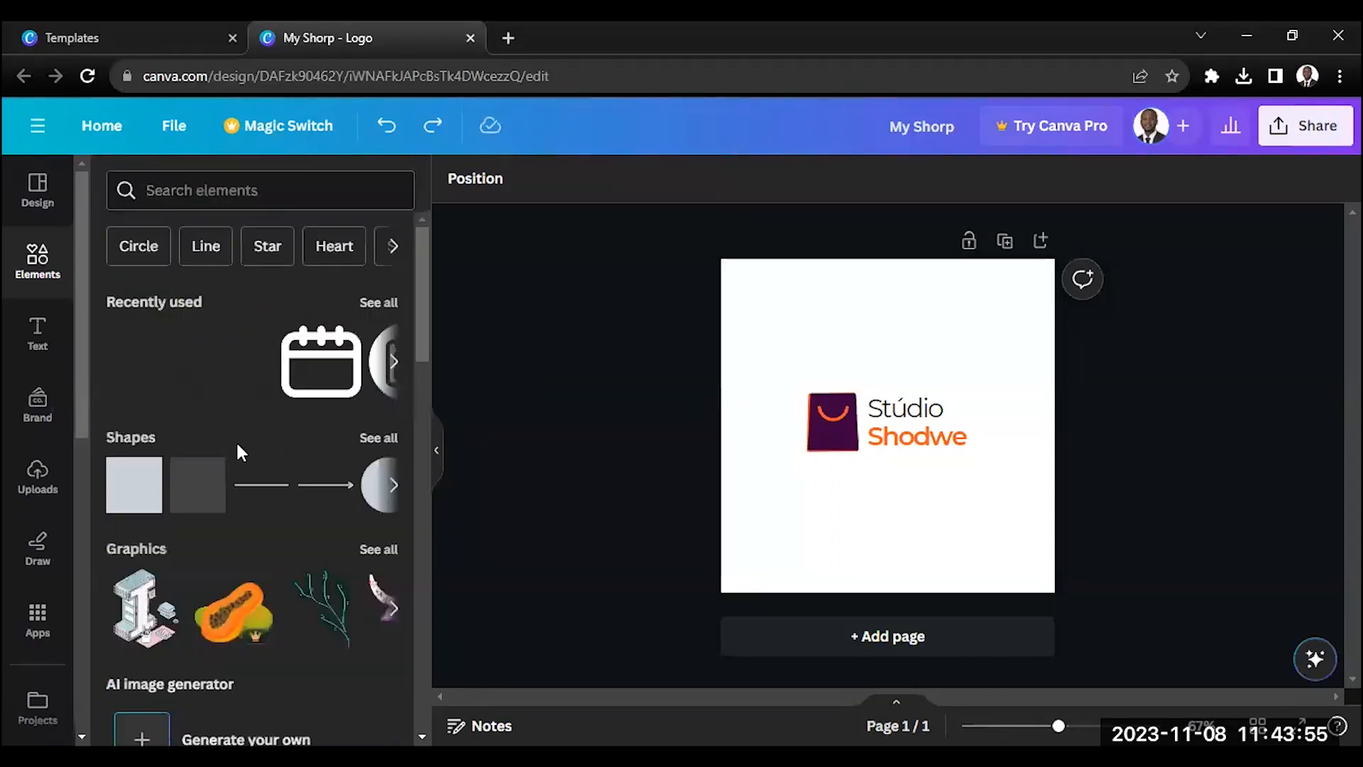
Step: Look through all available lines and shapes, and return to the elements overview
click(365, 440)
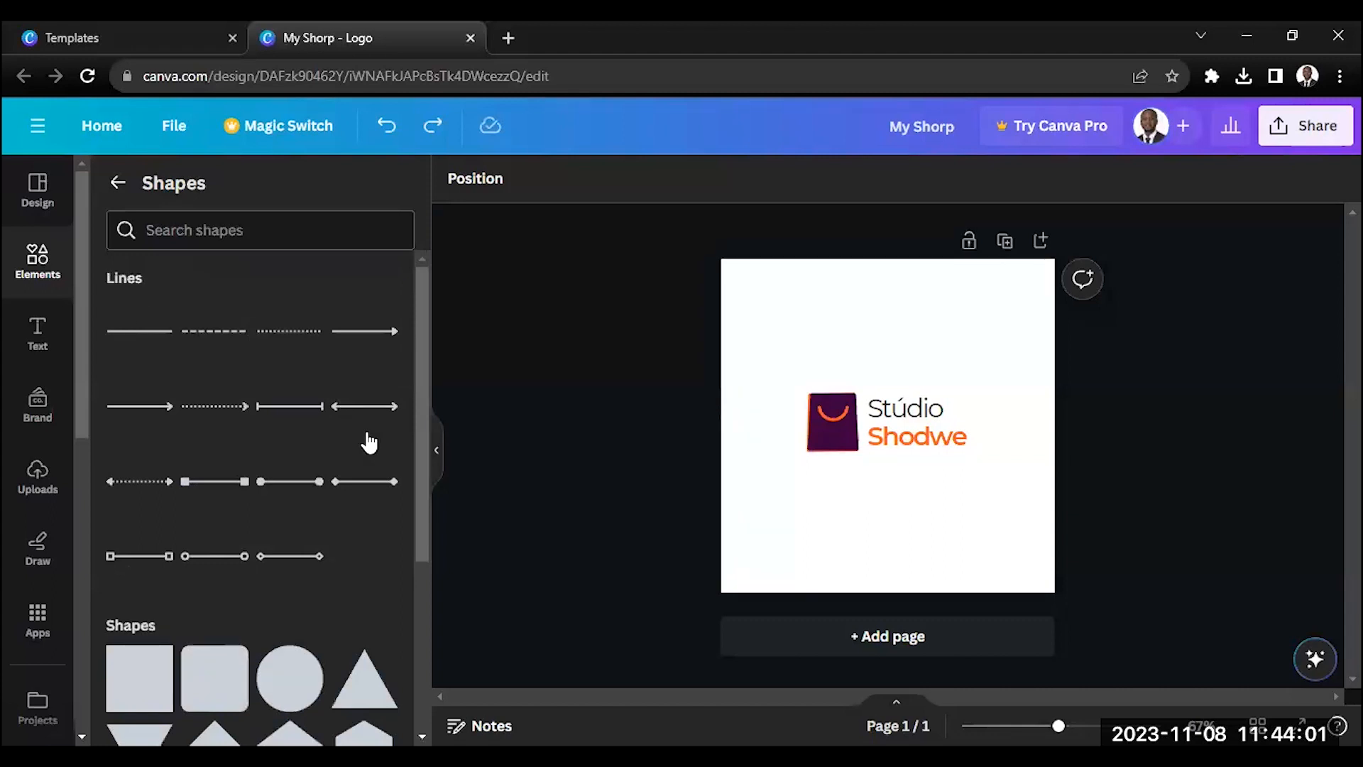
scroll(143, 431, down, 3)
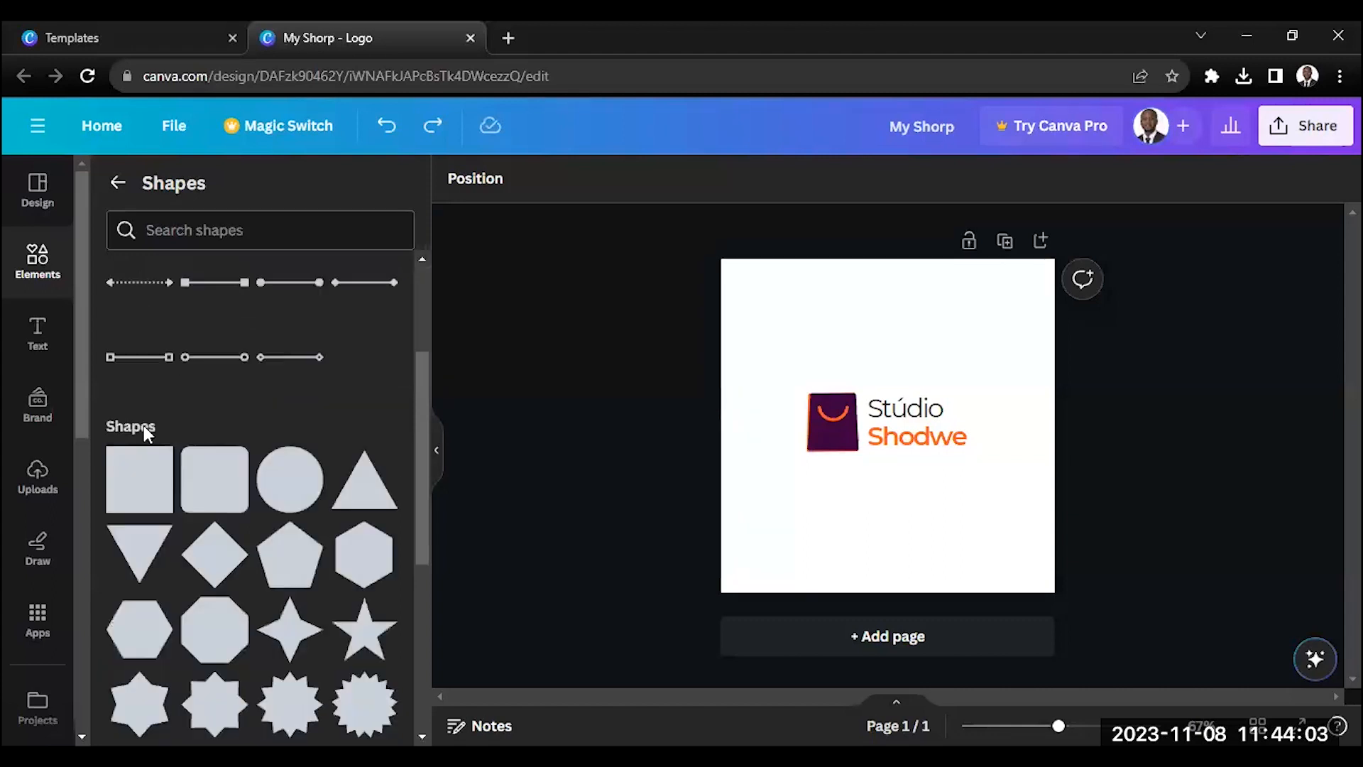
scroll(415, 454, down, 3)
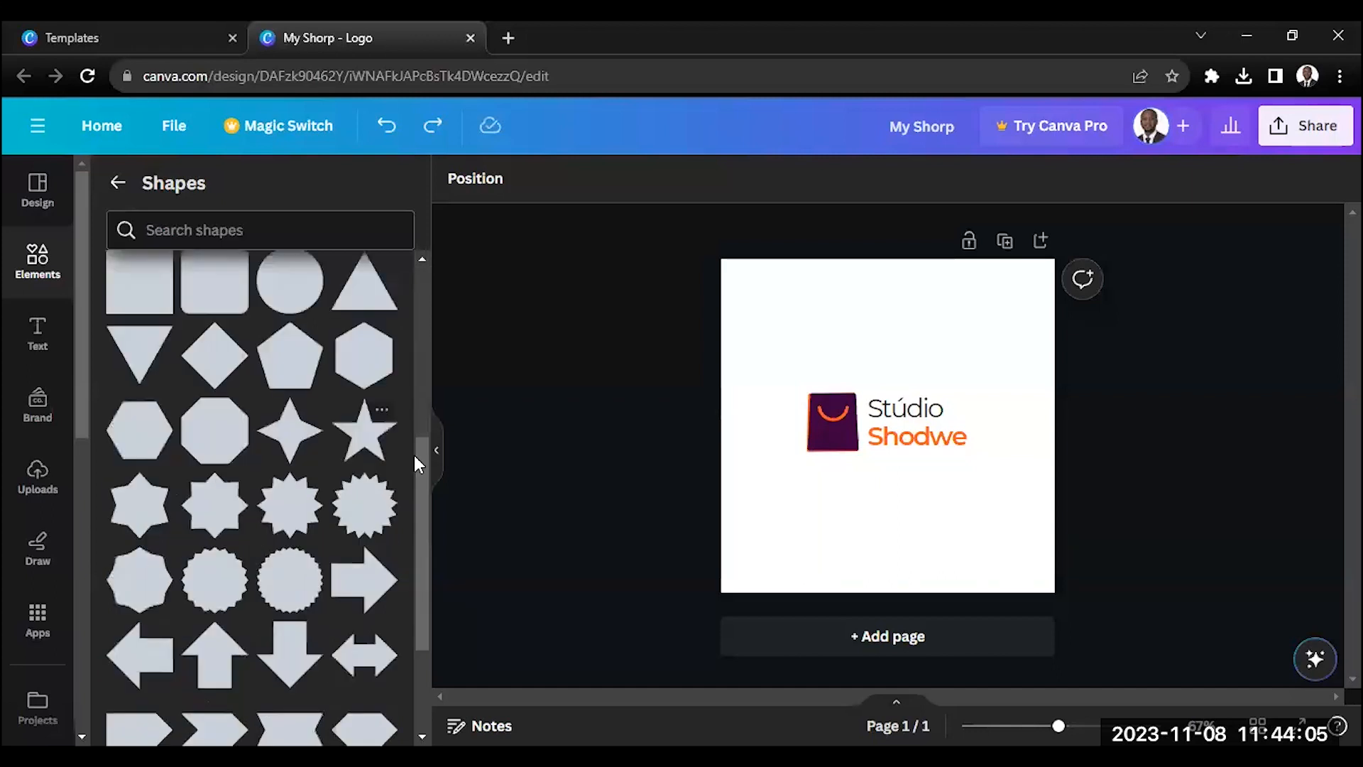
scroll(262, 523, down, 6)
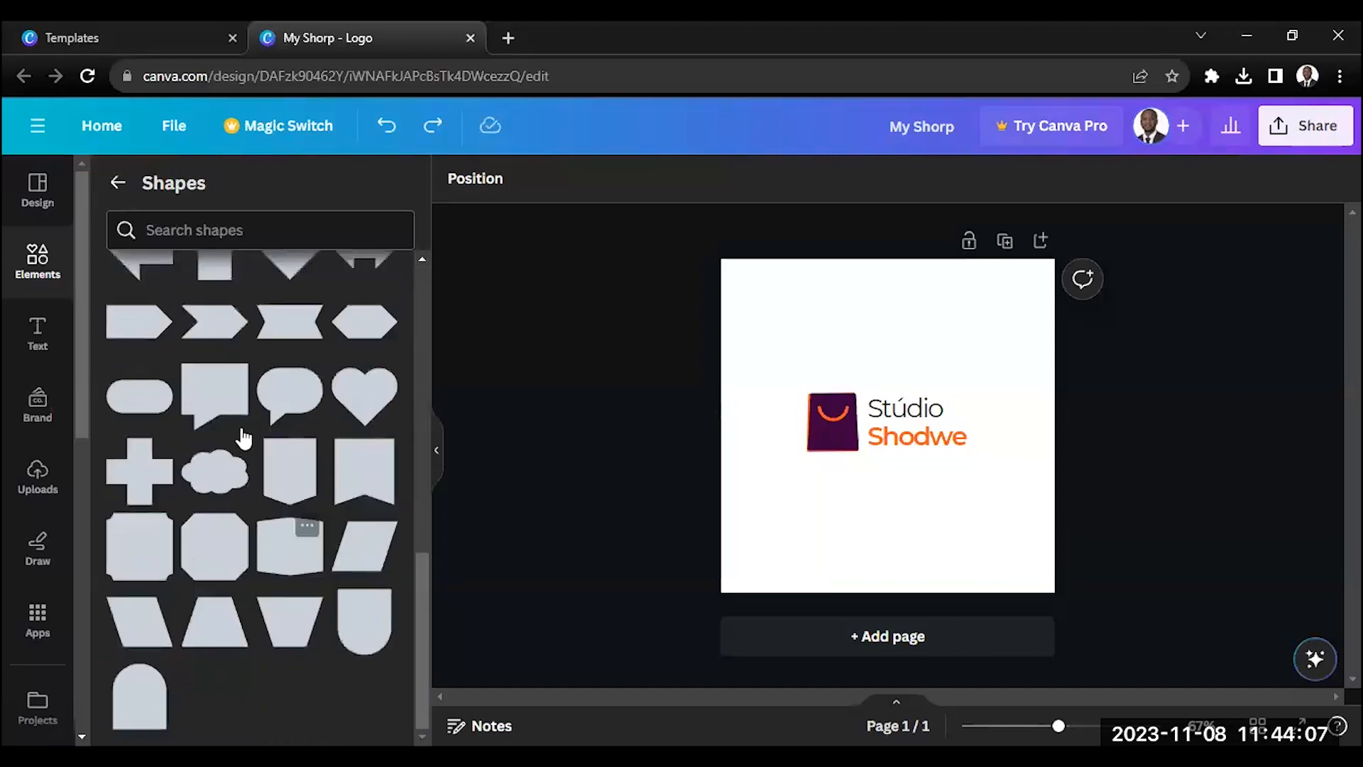
click(117, 183)
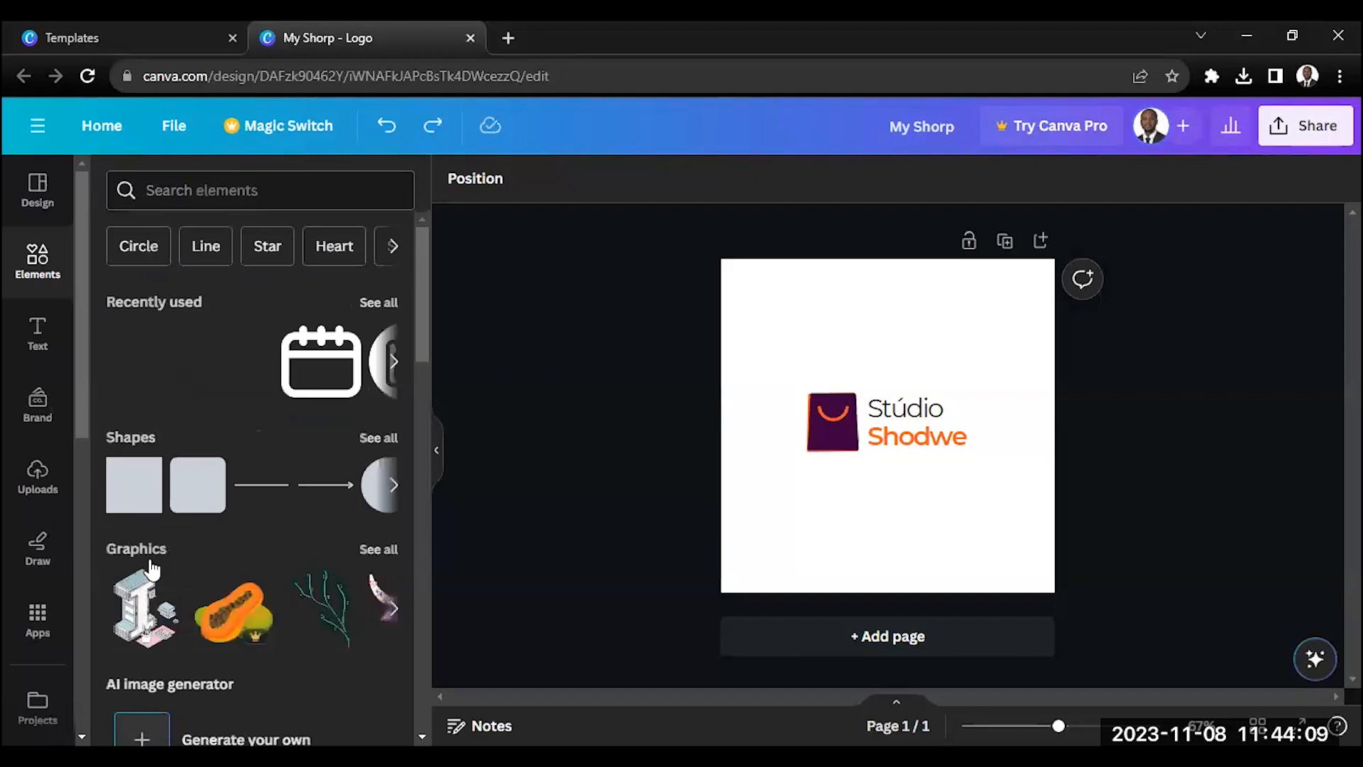
Step: Examine the remaining element categories, including graphics, AI image generator, stickers, photos, videos, audio, charts and tables
scroll(173, 548, down, 4)
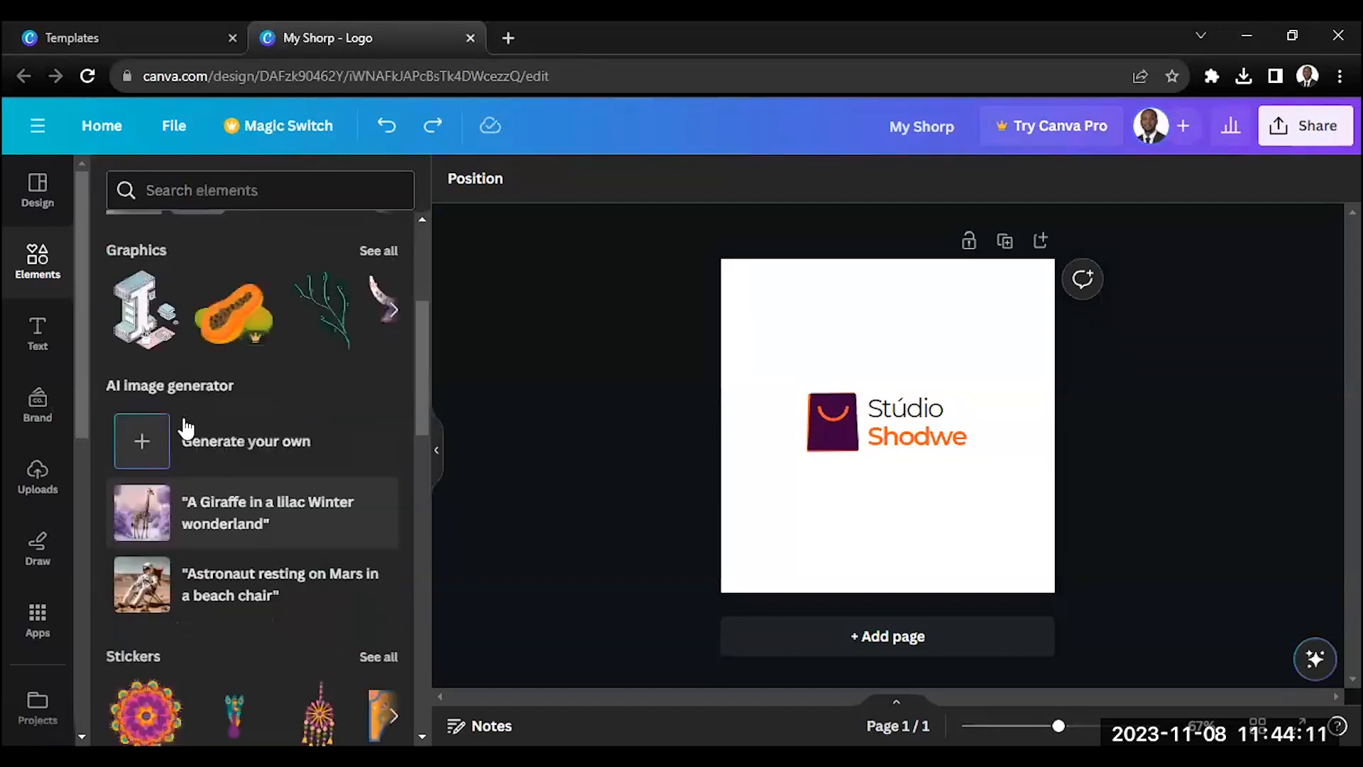
scroll(206, 412, down, 3)
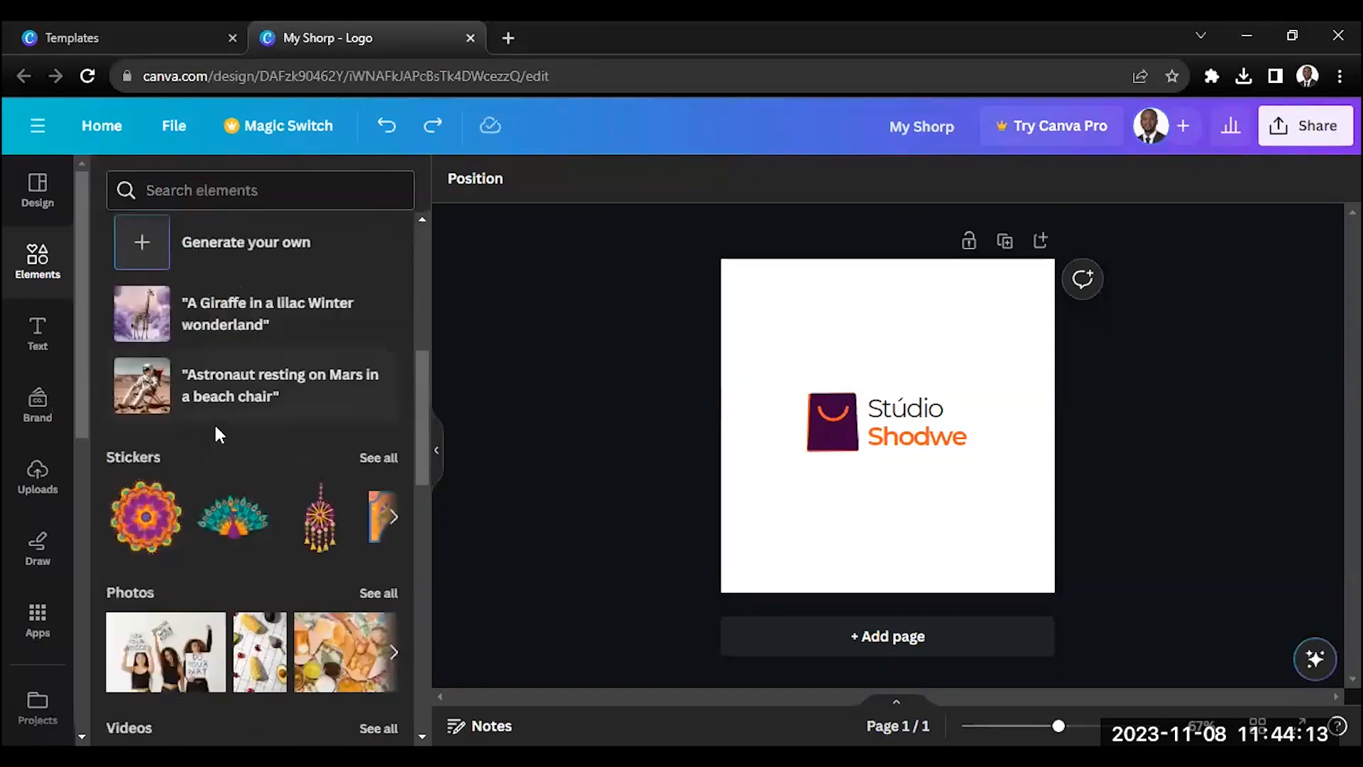
scroll(214, 426, up, 3)
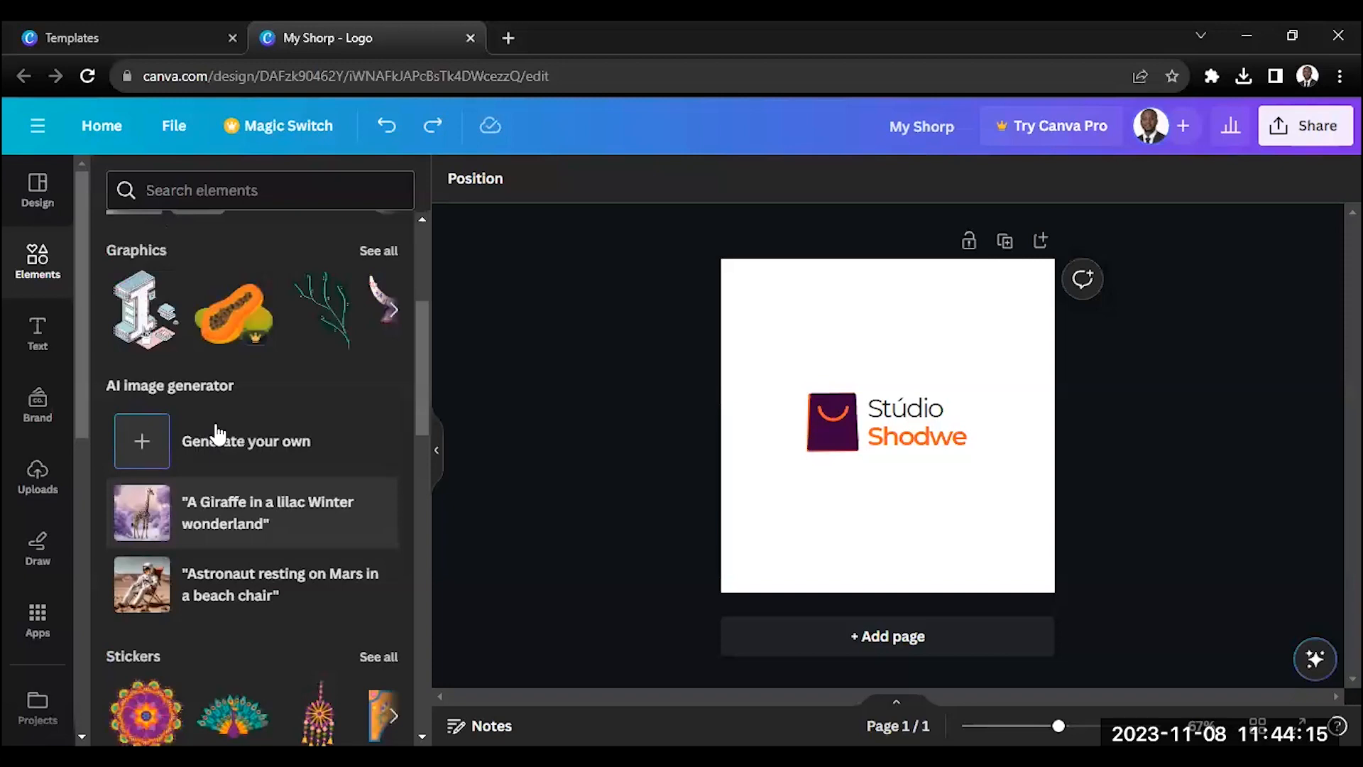
scroll(216, 430, down, 2)
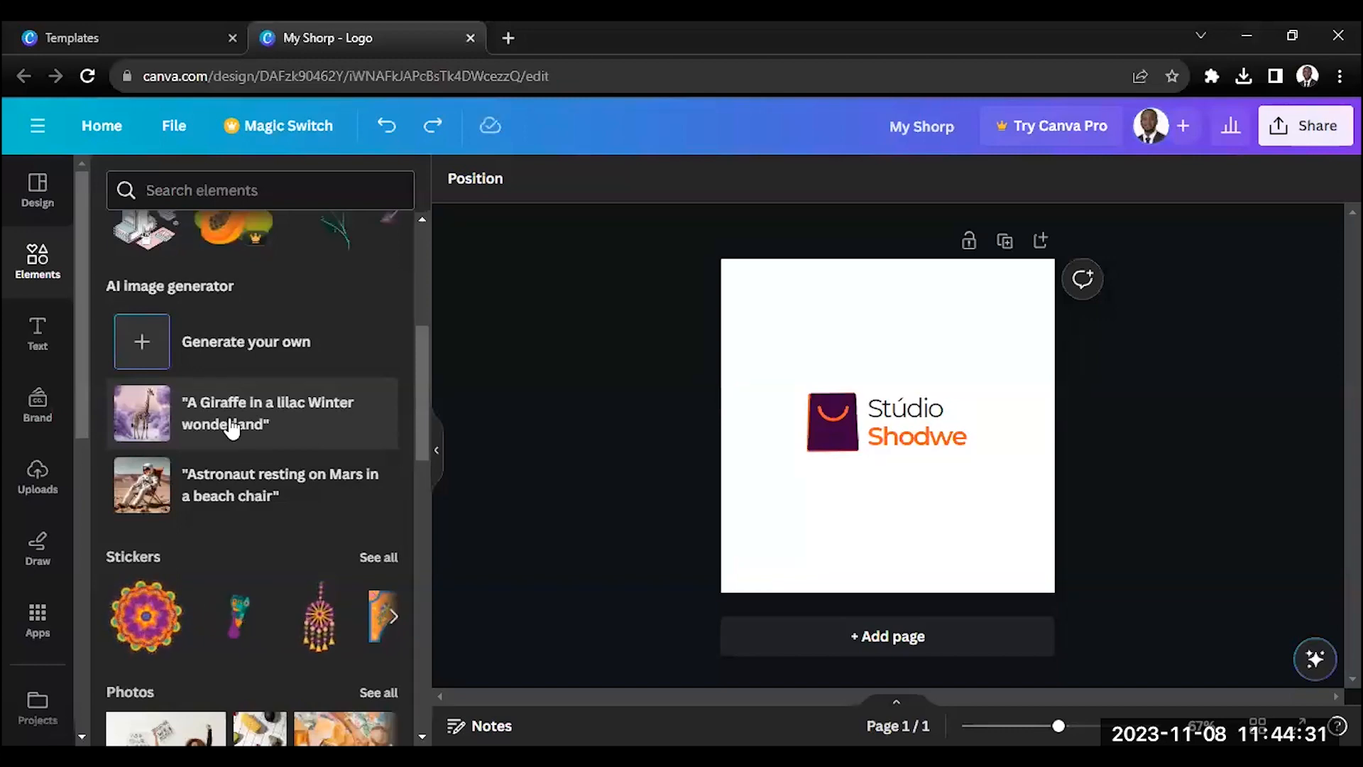
scroll(267, 339, down, 5)
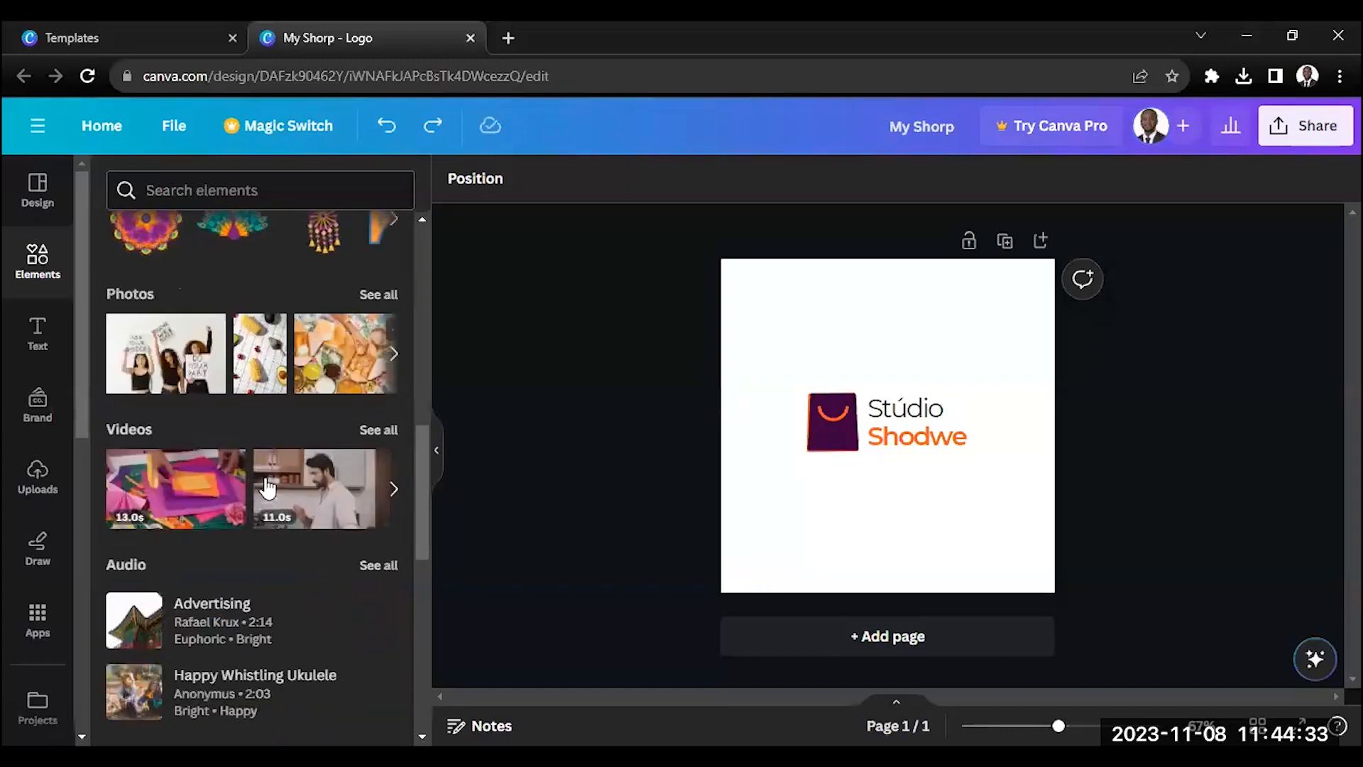
scroll(168, 538, down, 4)
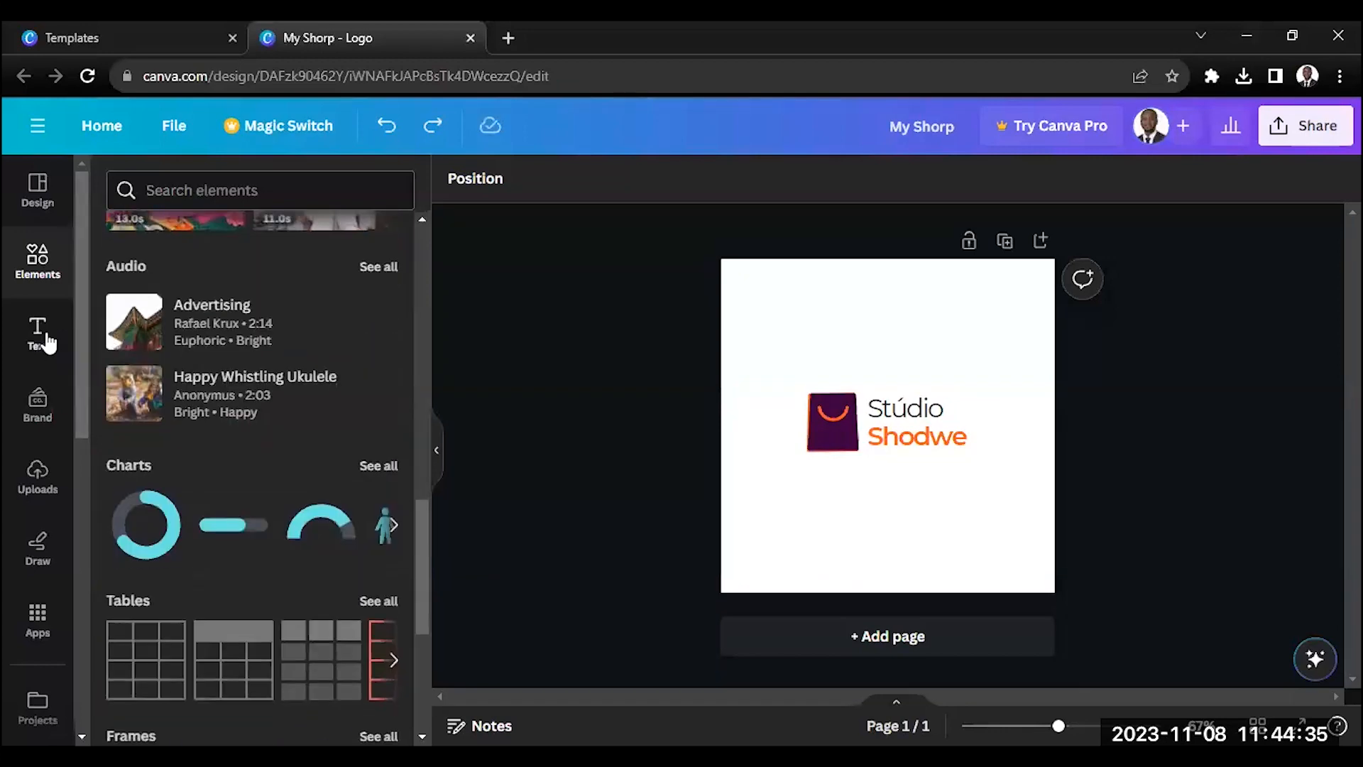
Step: Review the text options, including the default text styles, recently used text and font combinations
click(44, 343)
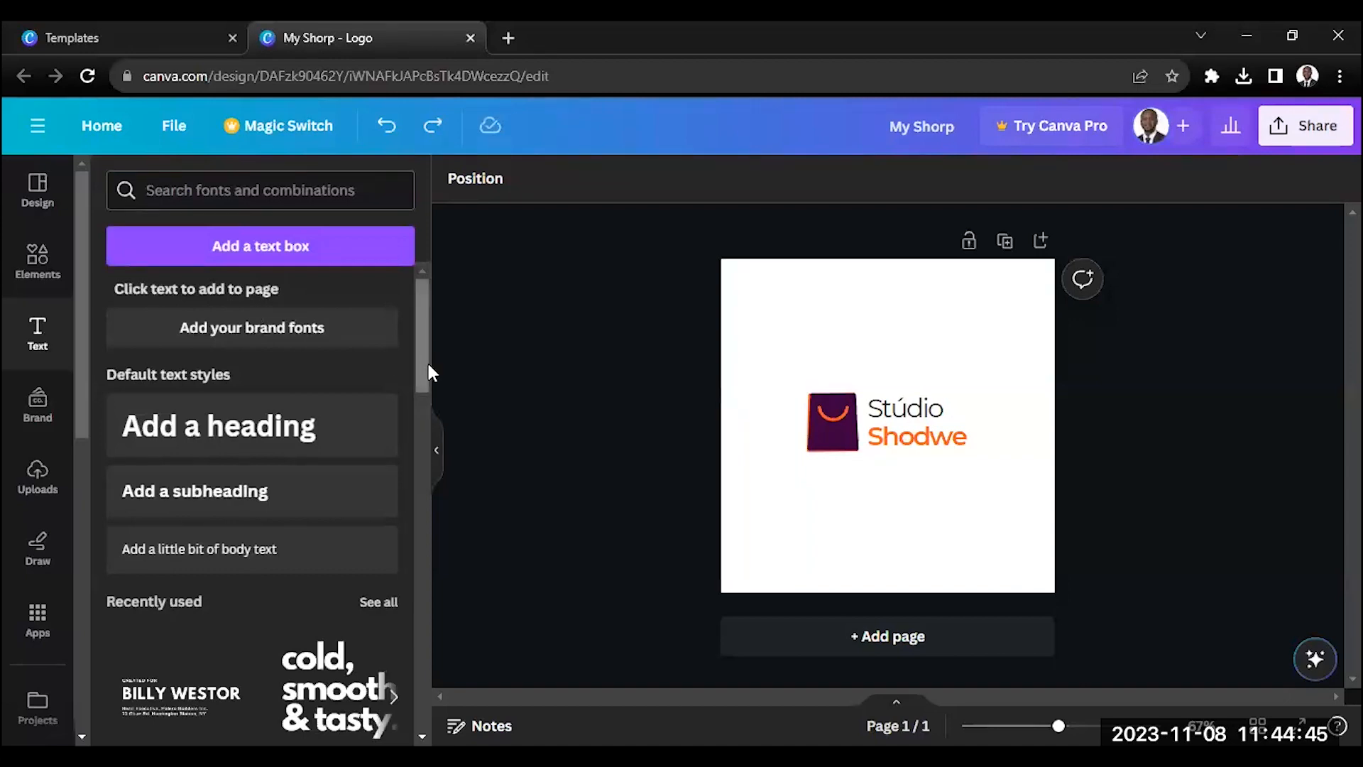
scroll(426, 397, down, 1)
scroll(426, 426, down, 3)
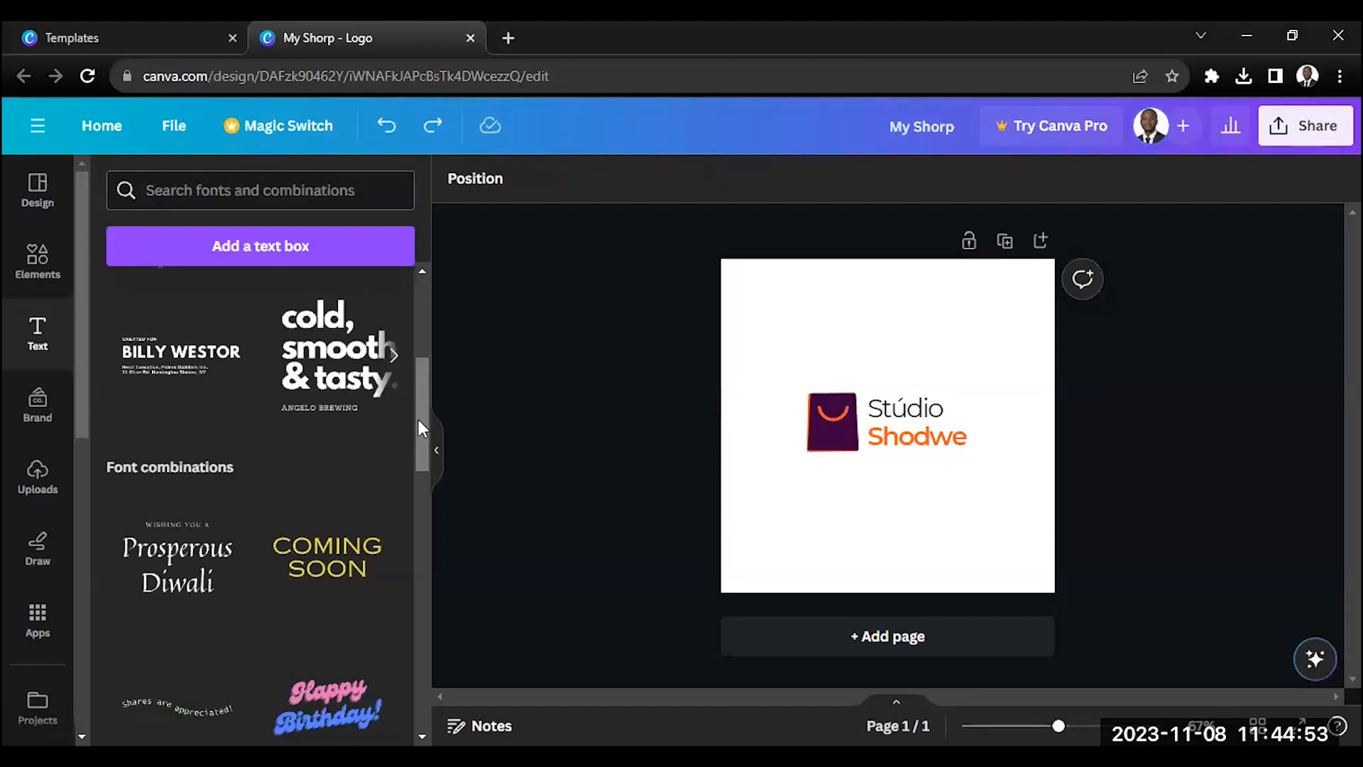
drag(419, 420, 420, 422)
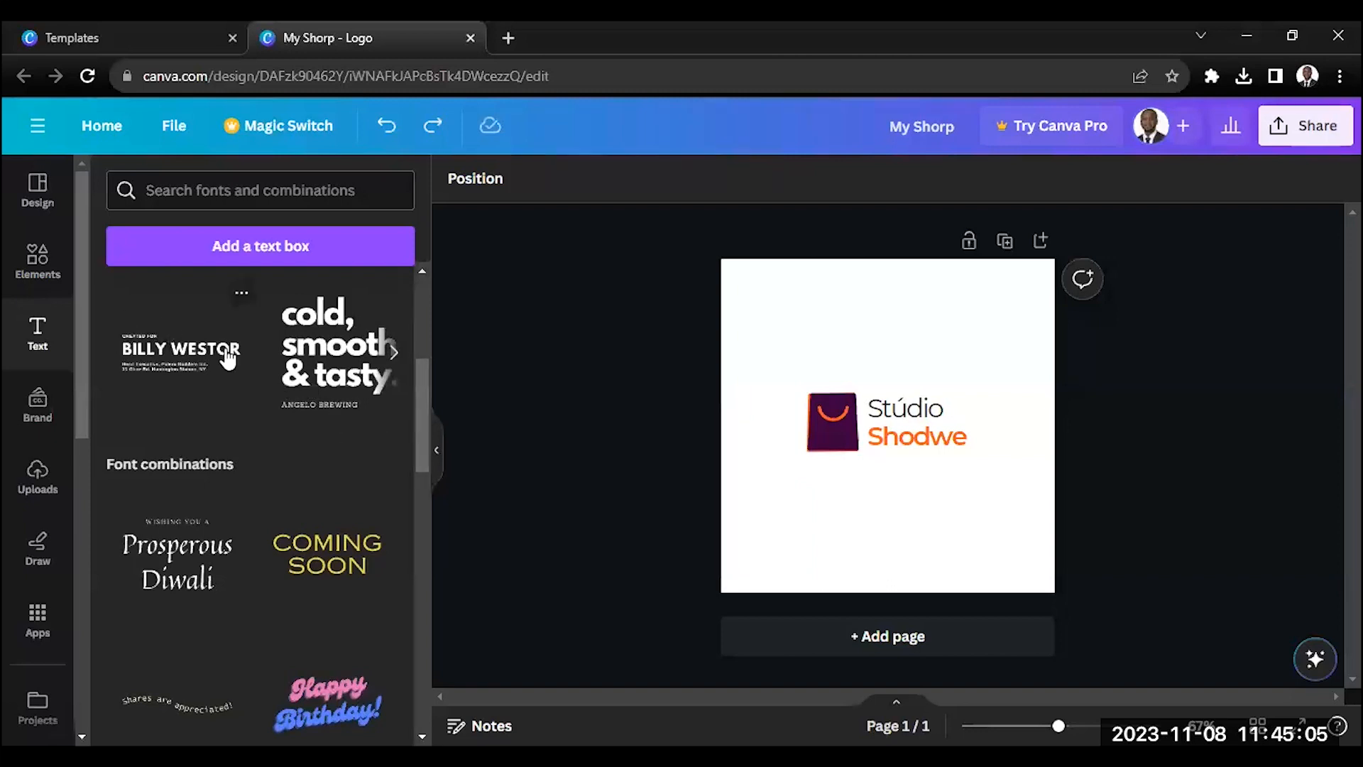
drag(421, 419, 372, 296)
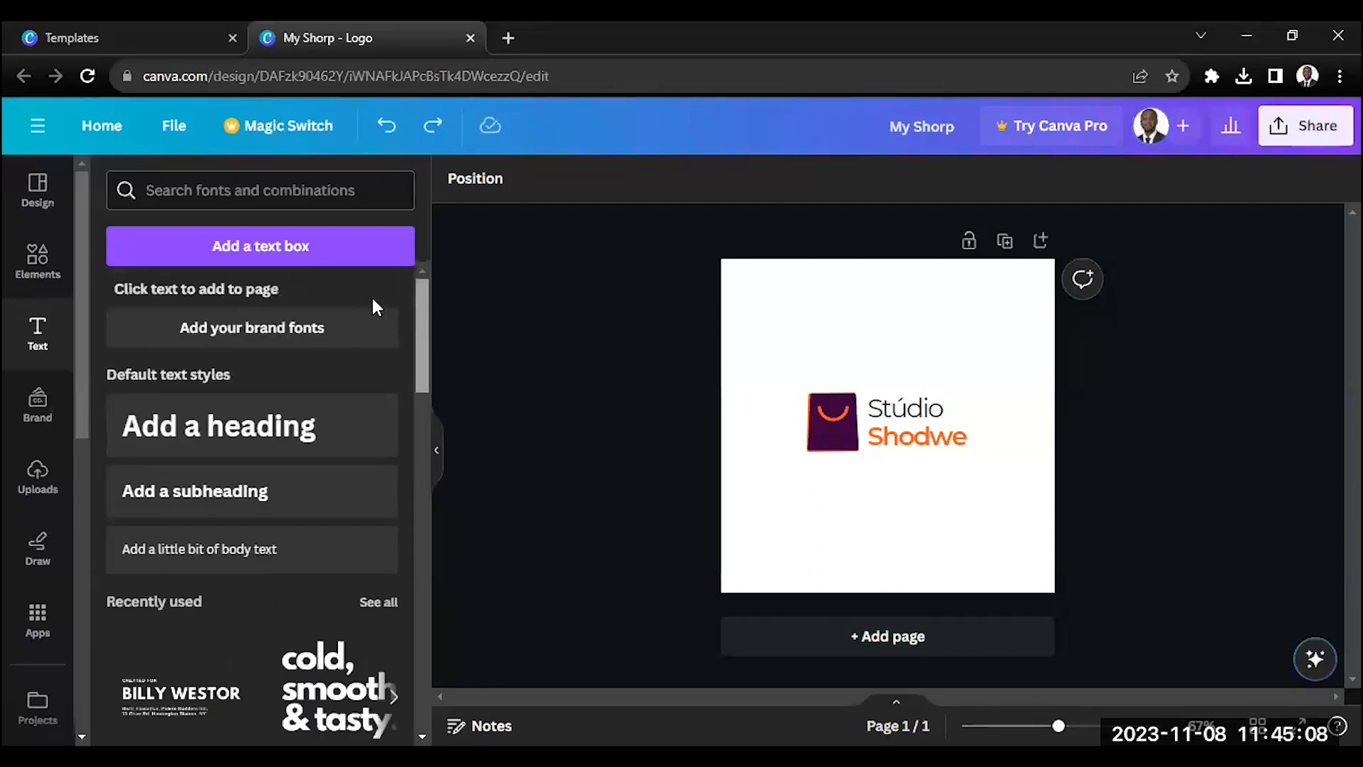
Step: Add a default-style heading reading "My Shorp" below the Stúdio Shodwe logo
click(233, 506)
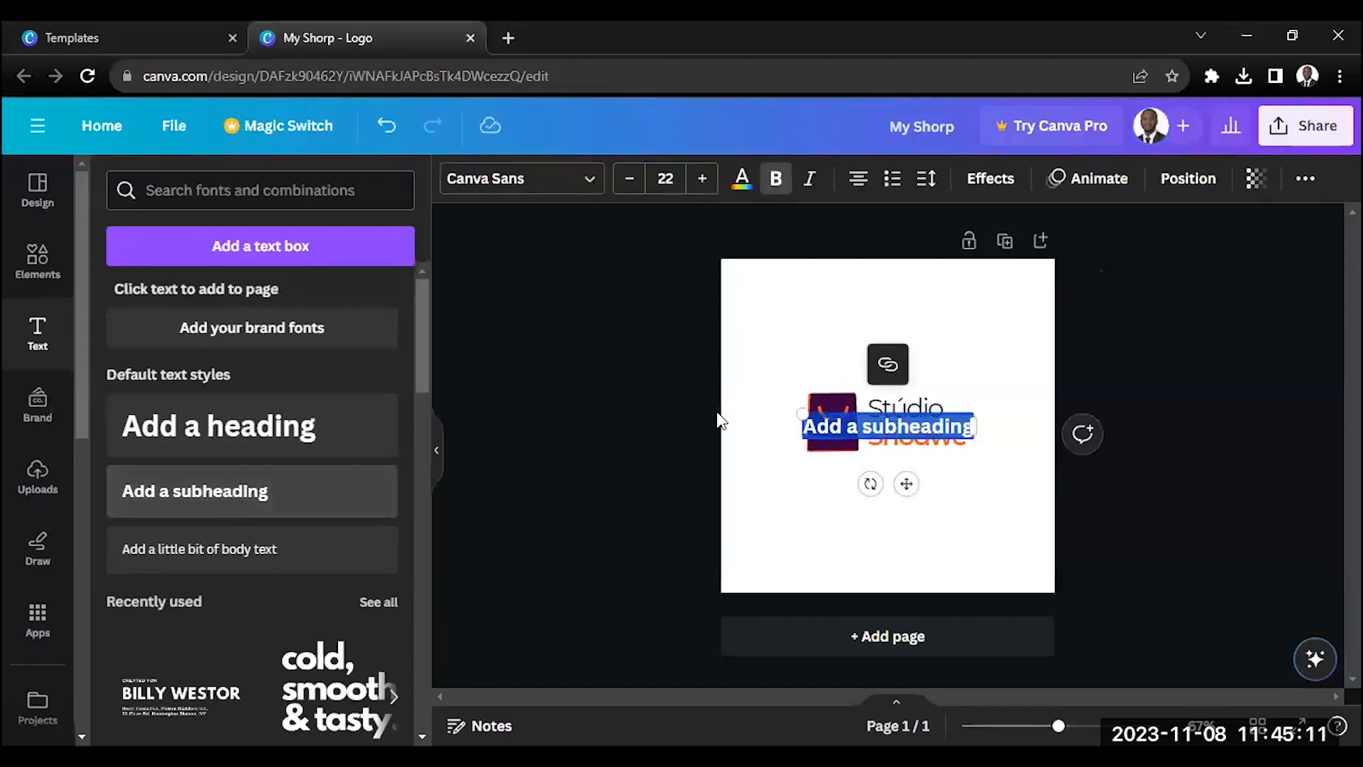
click(386, 126)
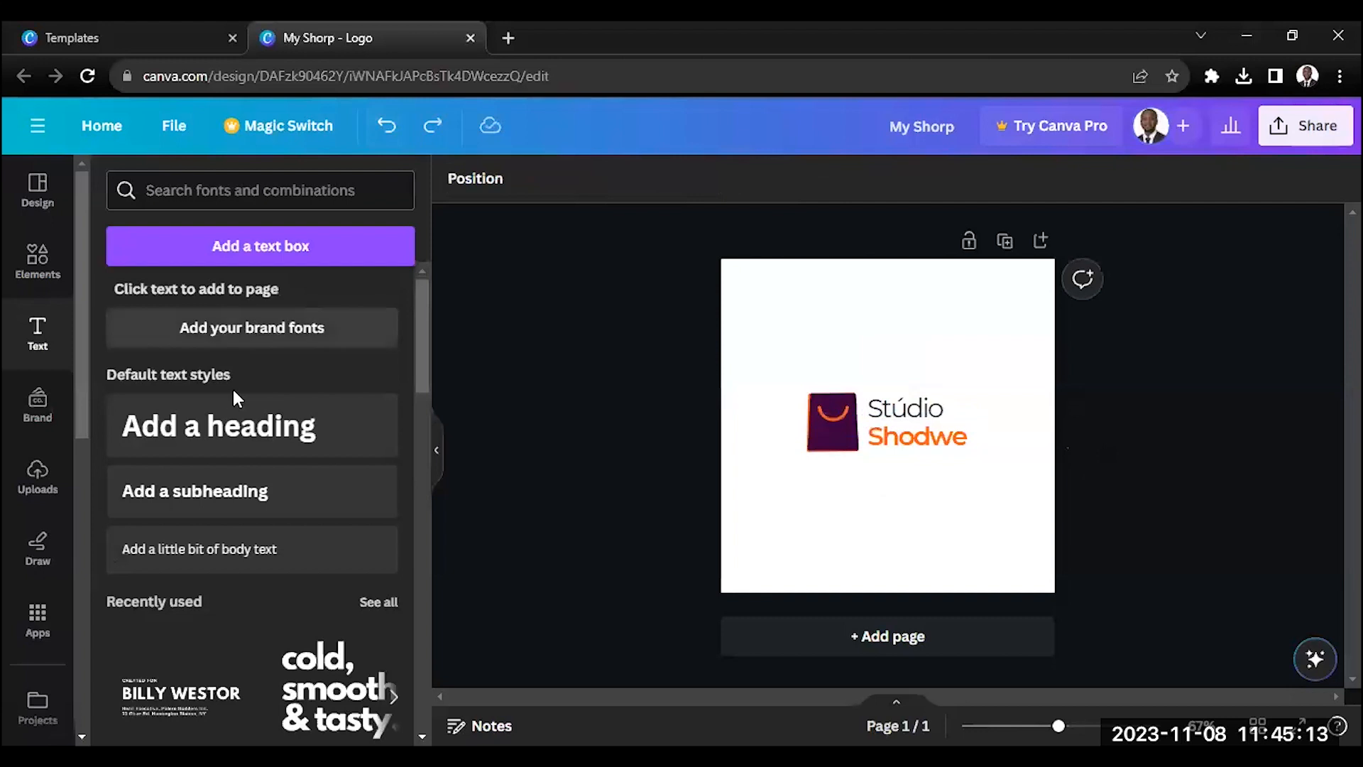
click(227, 428)
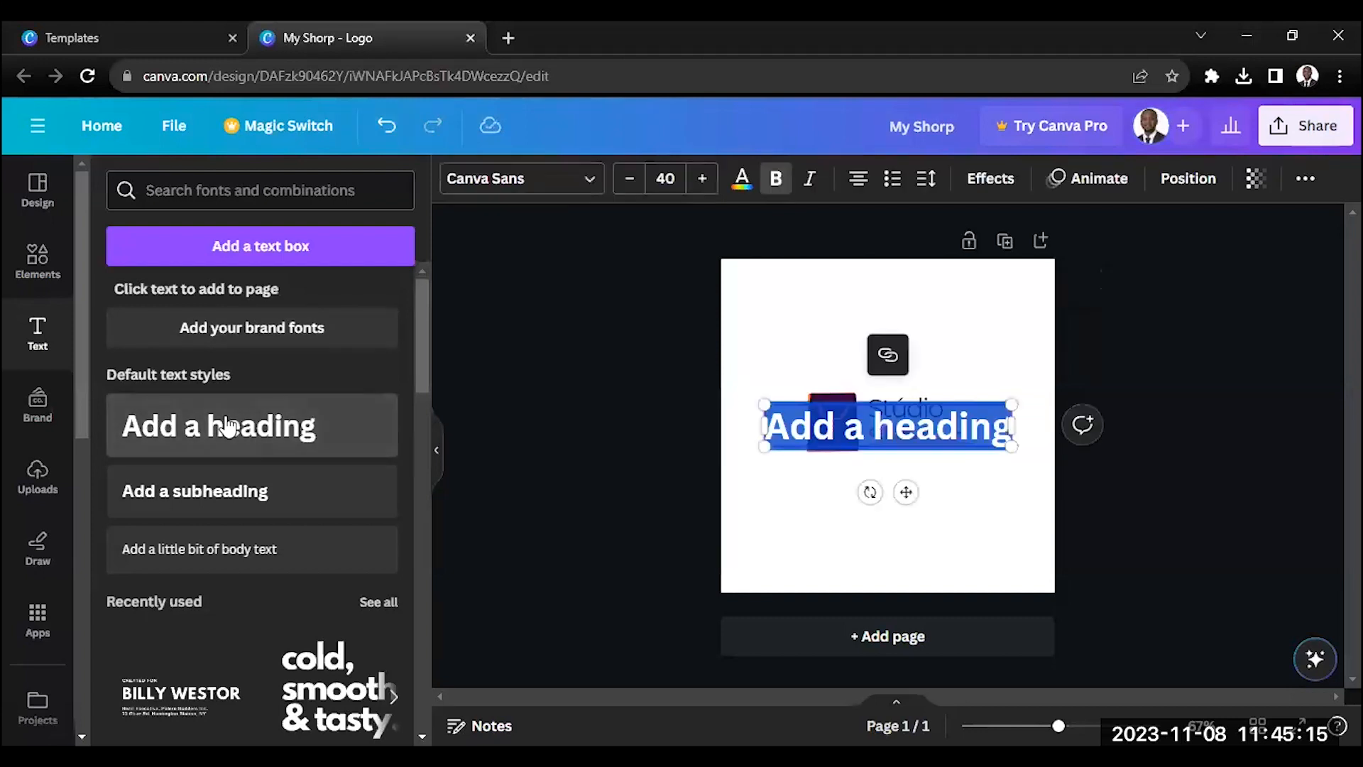
drag(906, 490, 912, 578)
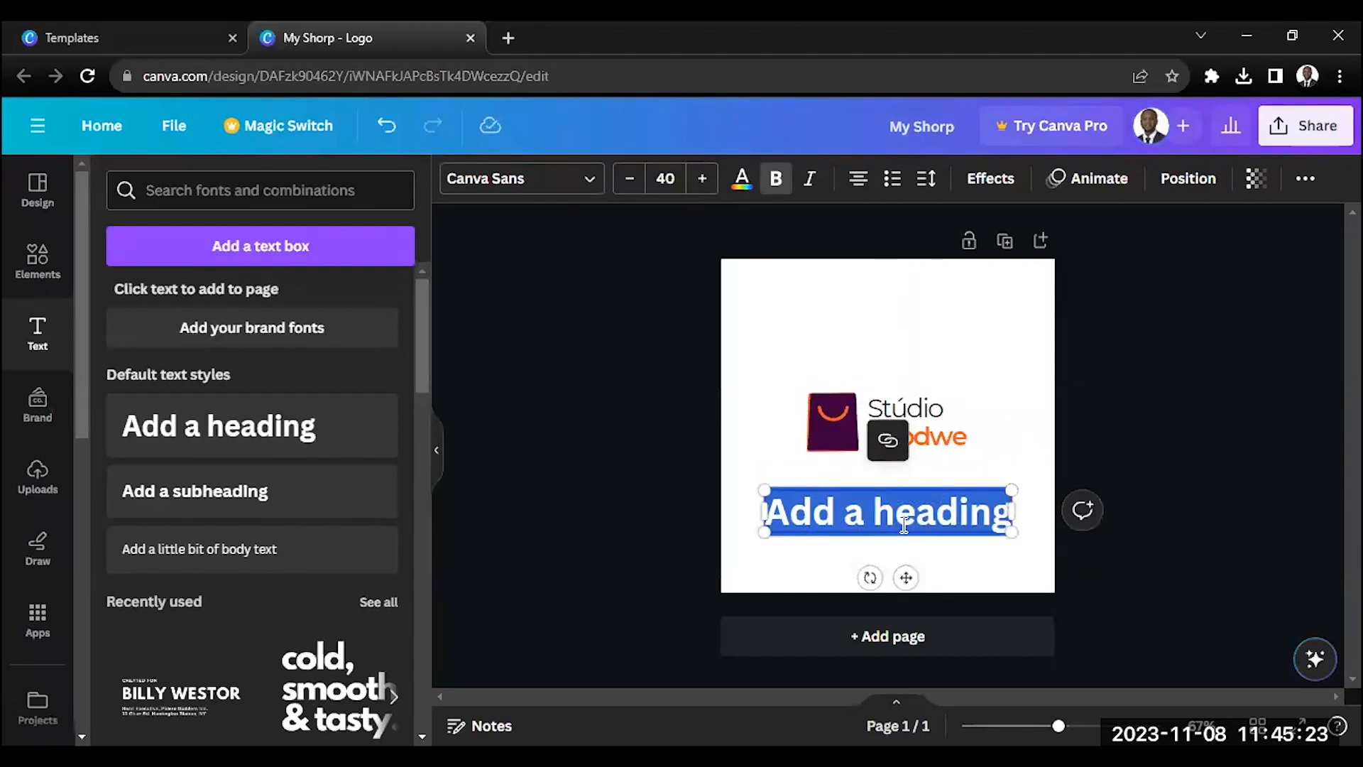
text(My S)
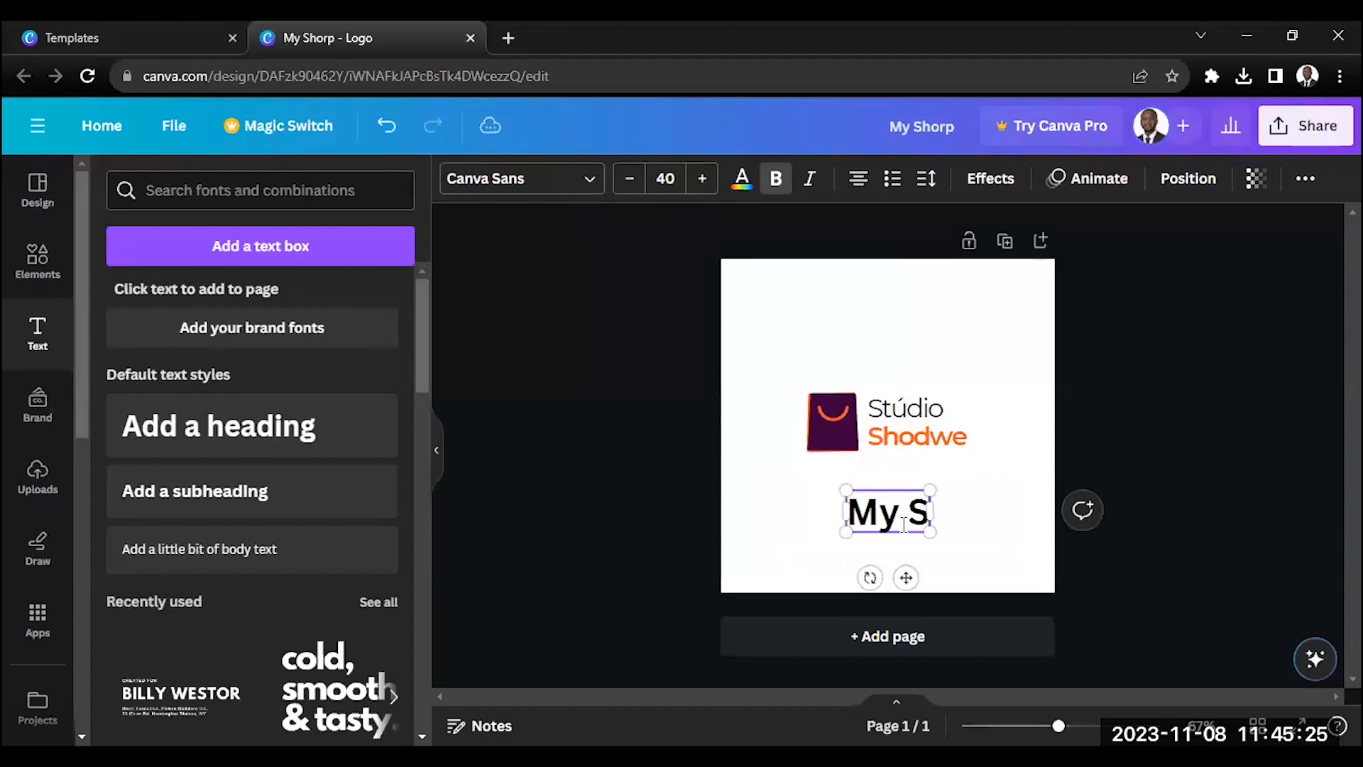
text(horp)
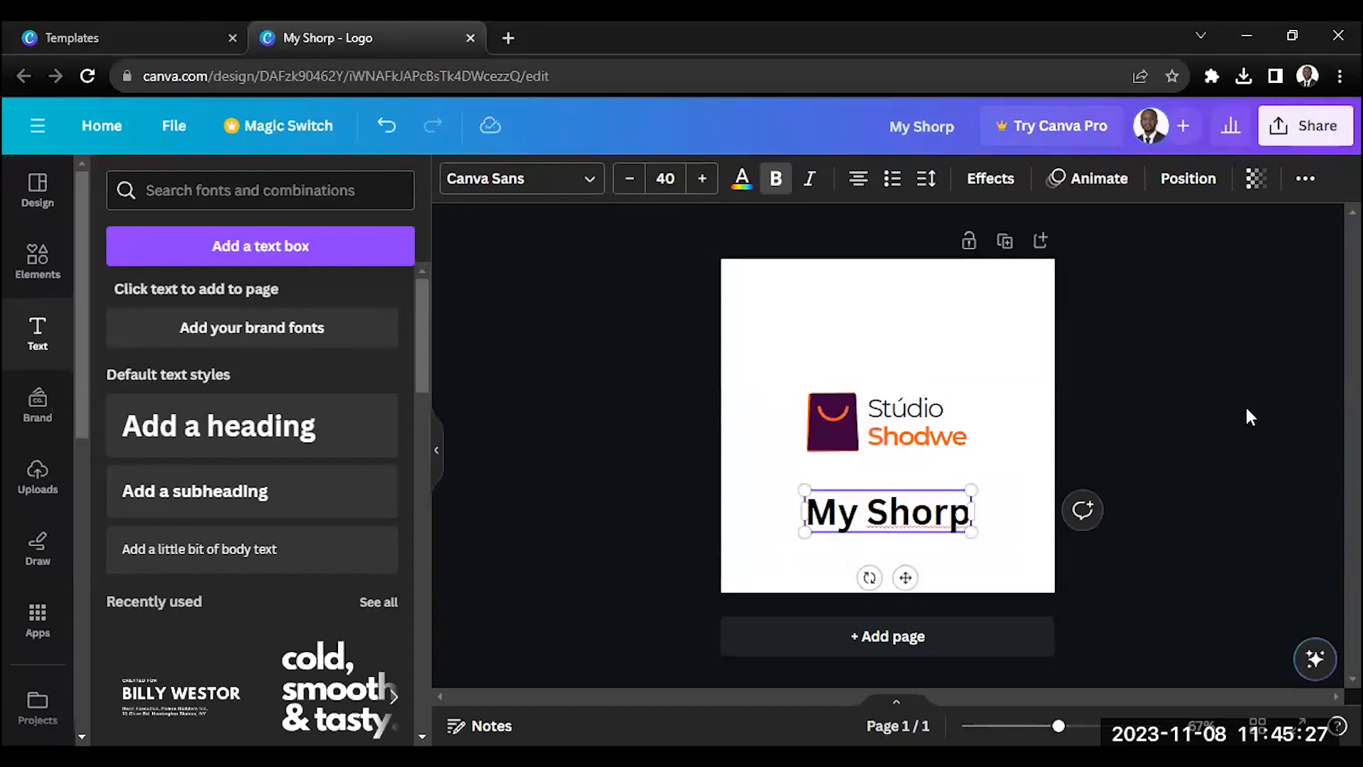
click(1115, 441)
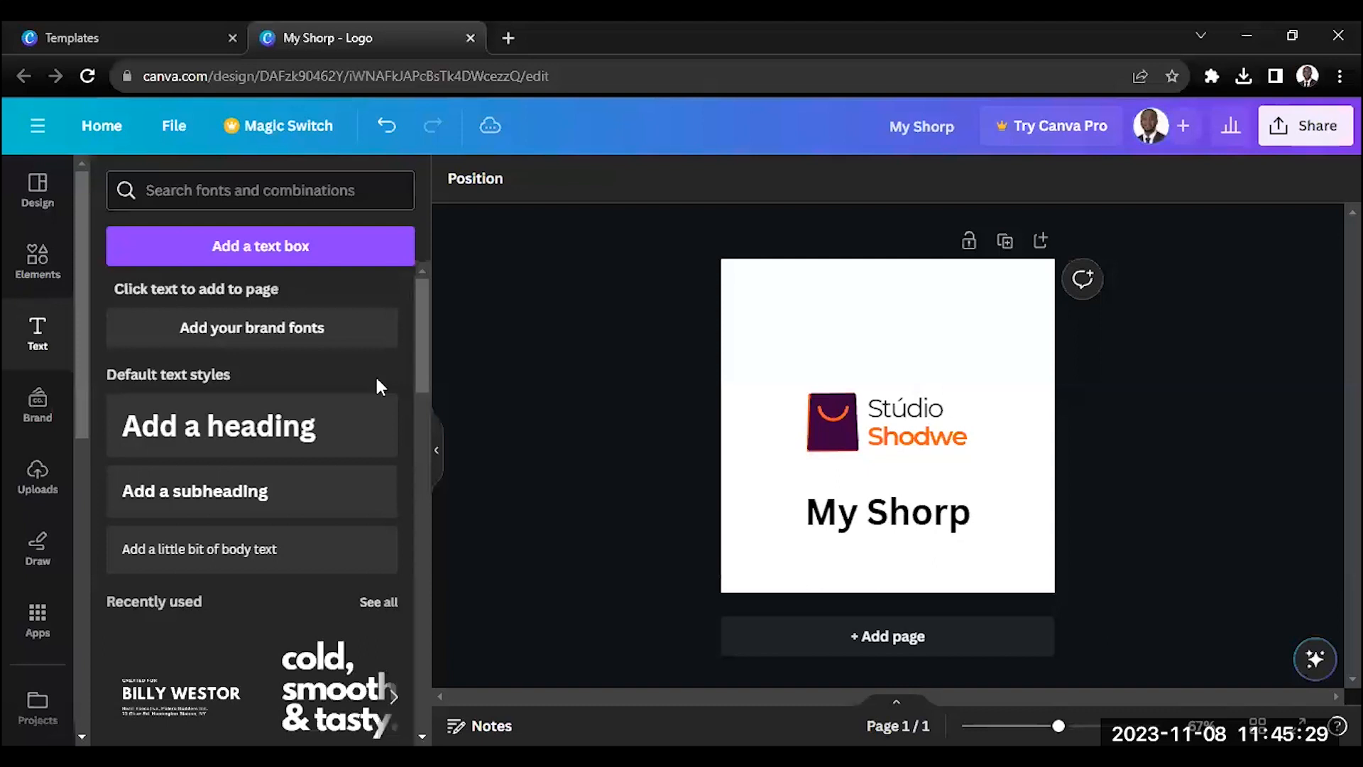
Step: Add a default-style subheading reading "Find all Shopable items here" directly below the "My Shorp" heading
click(217, 257)
drag(258, 490, 888, 543)
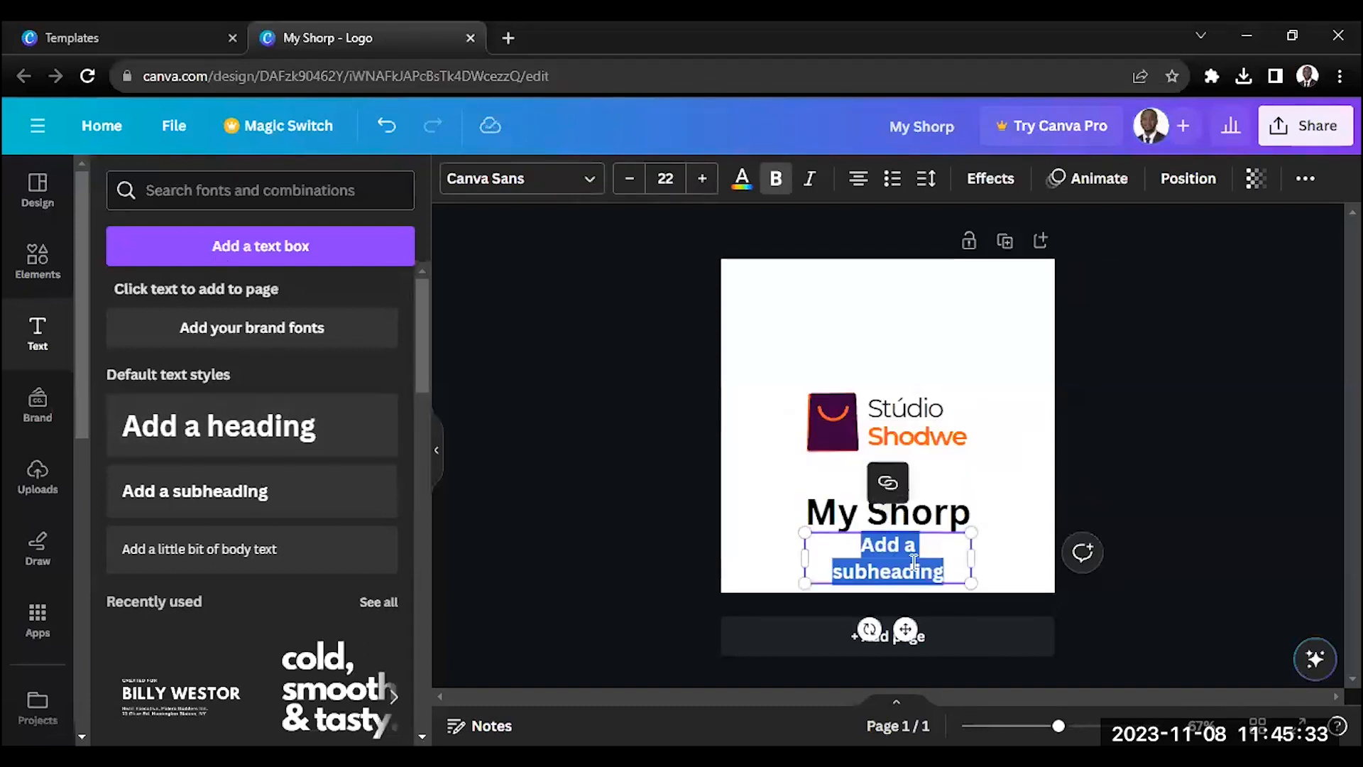
key(BackSpace)
text(Find all S)
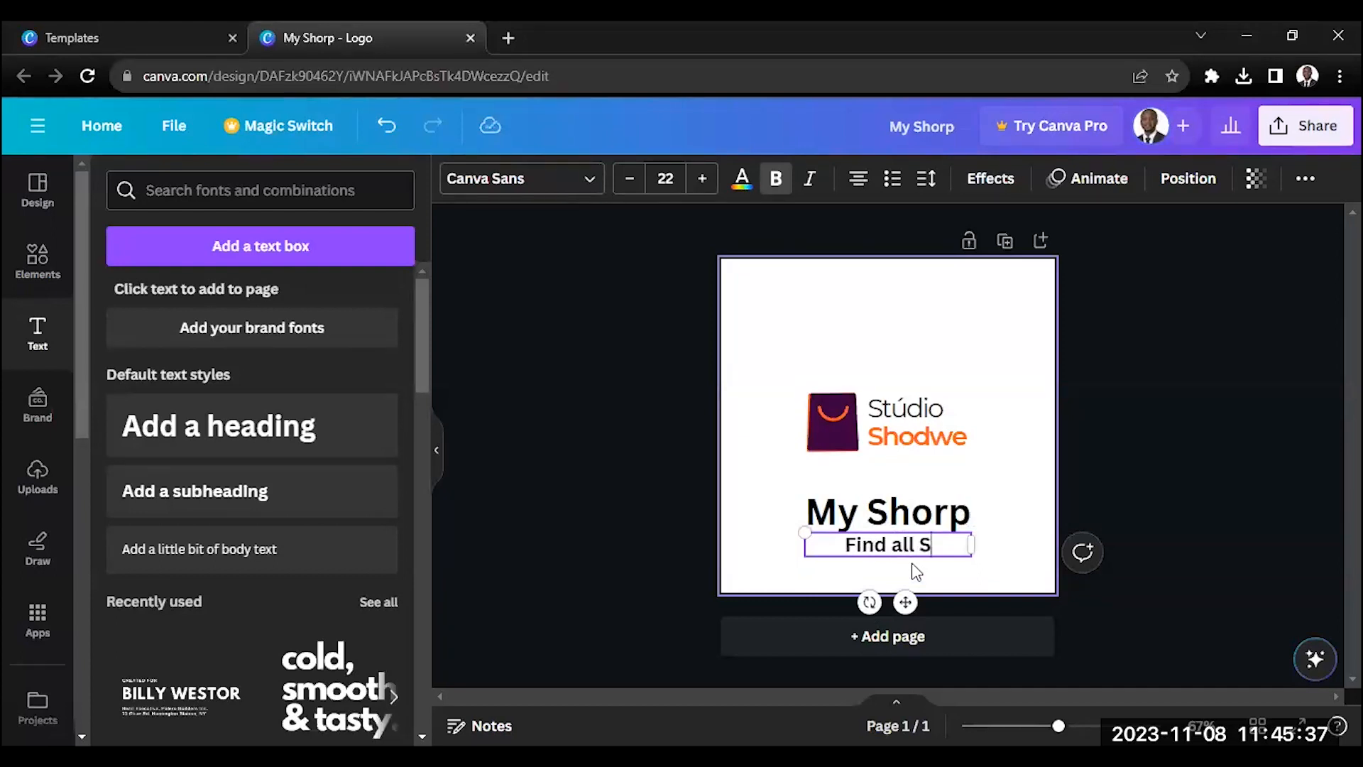
text(hopable)
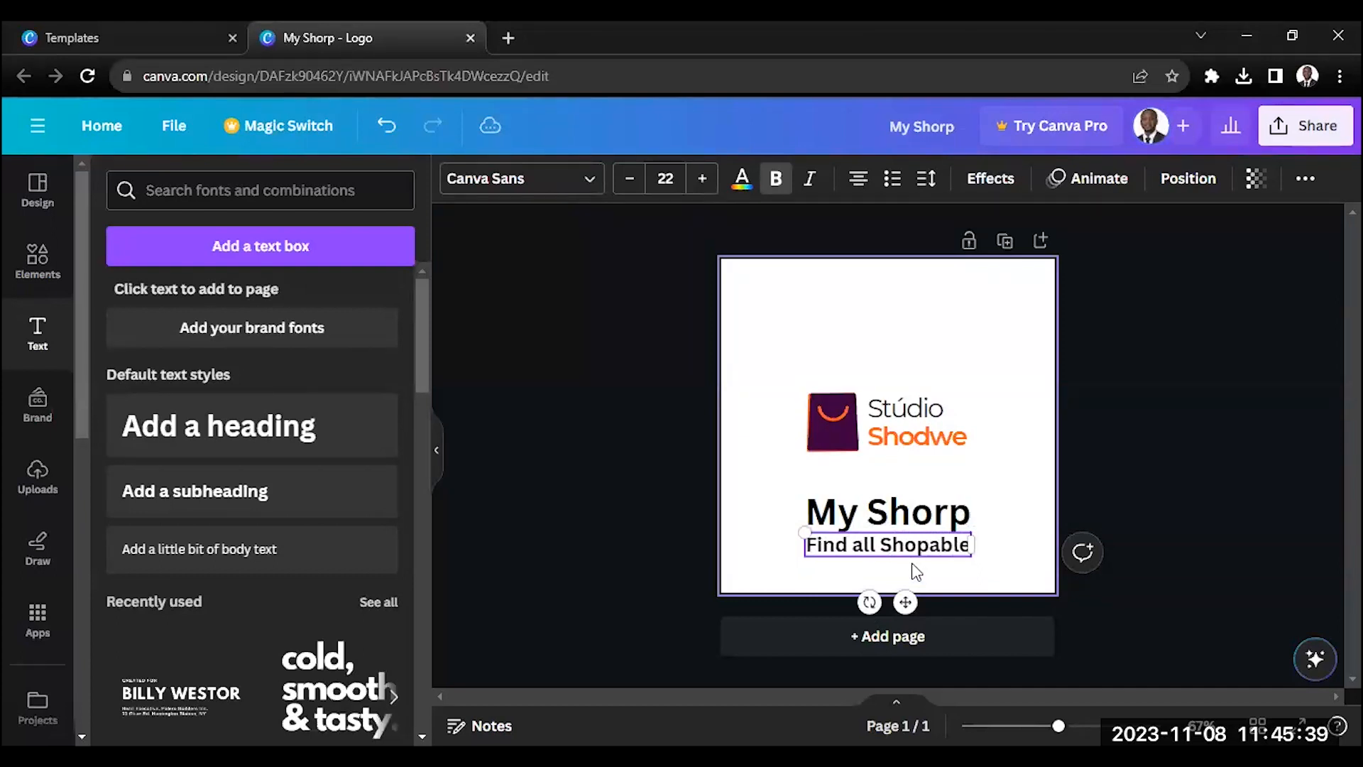
text( ite)
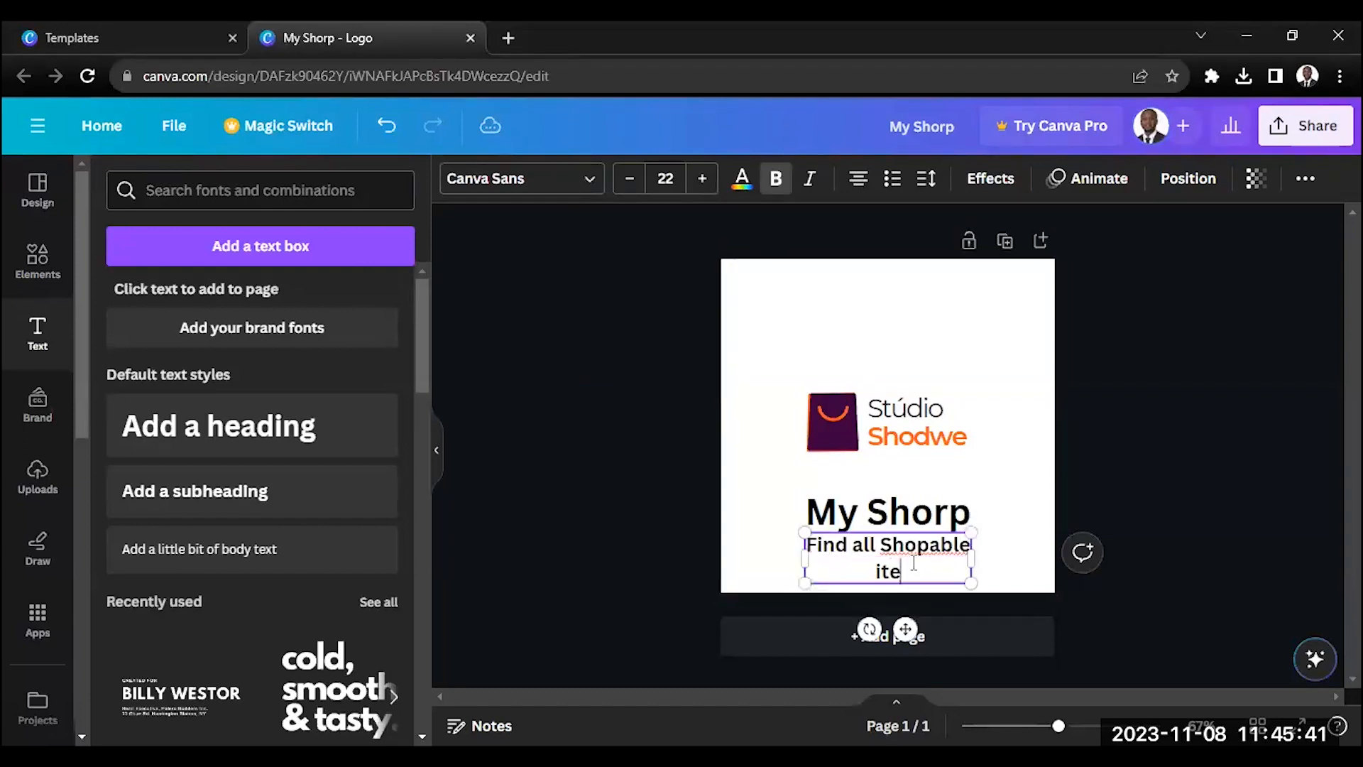
text(ms here)
click(1131, 434)
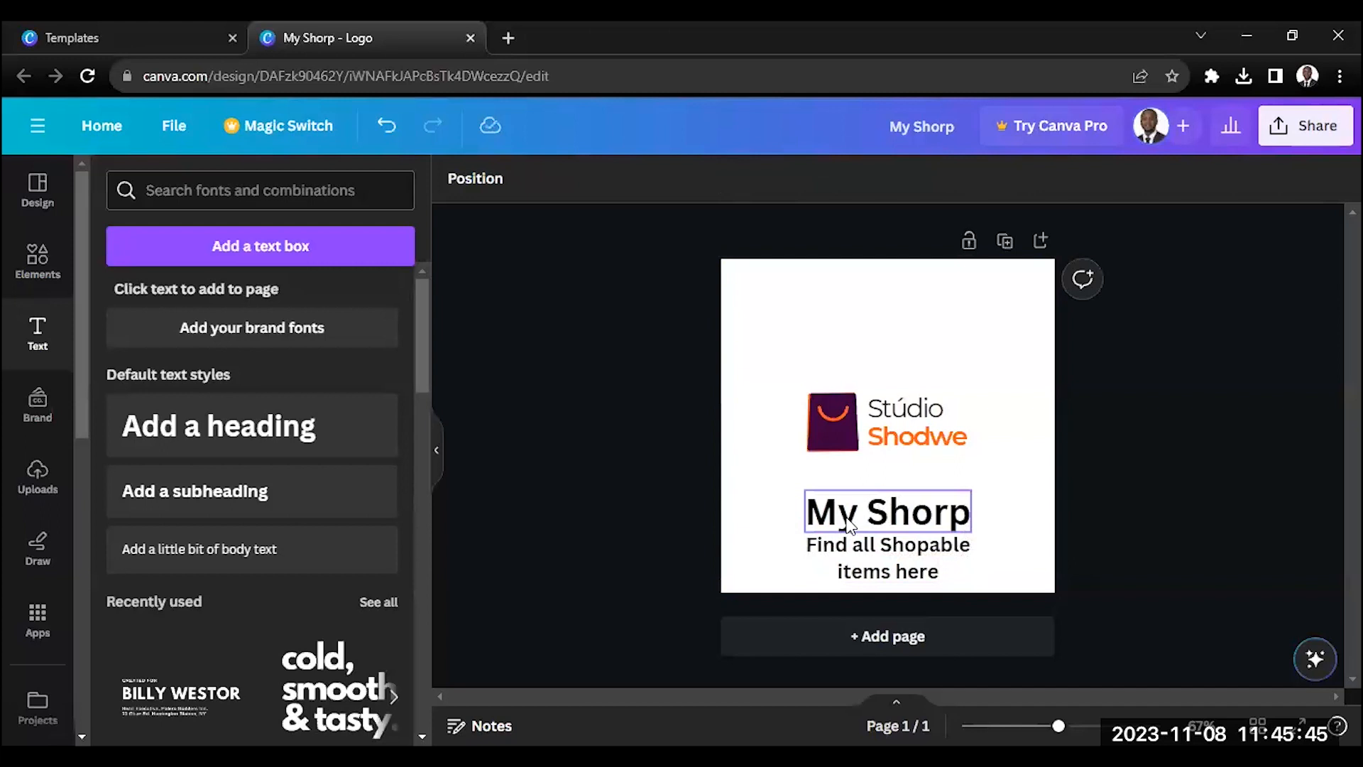
click(879, 548)
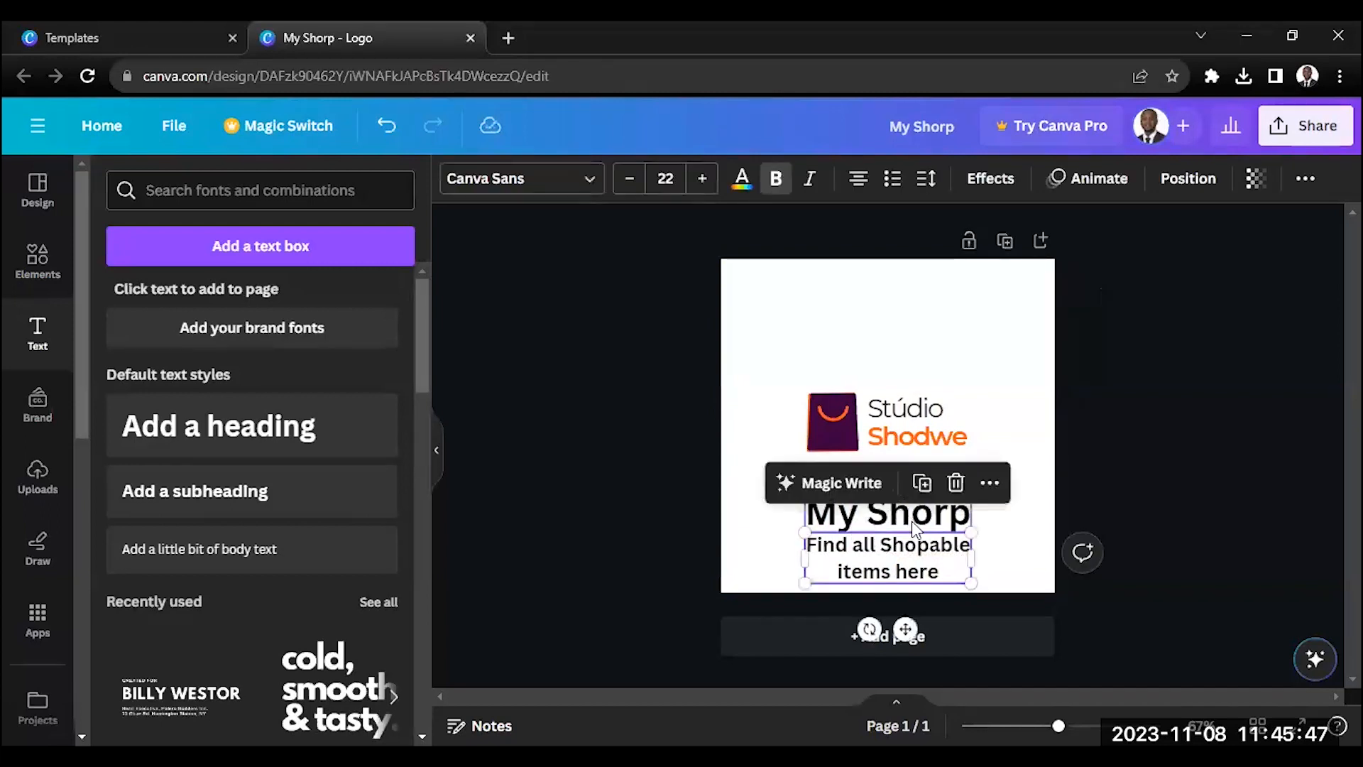
click(1122, 490)
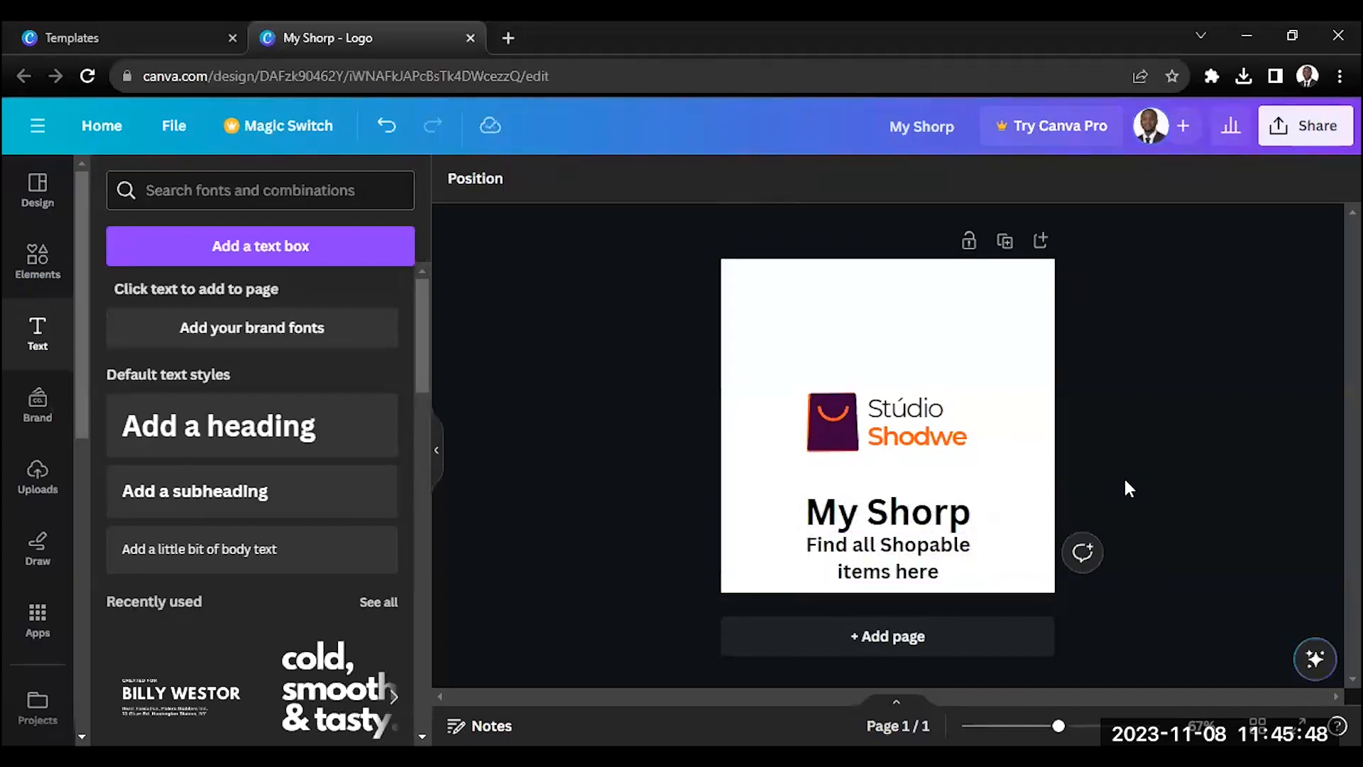
Step: Try the Poppins font on the "My Shorp" heading, and settle on IBM Plex Serif
click(900, 521)
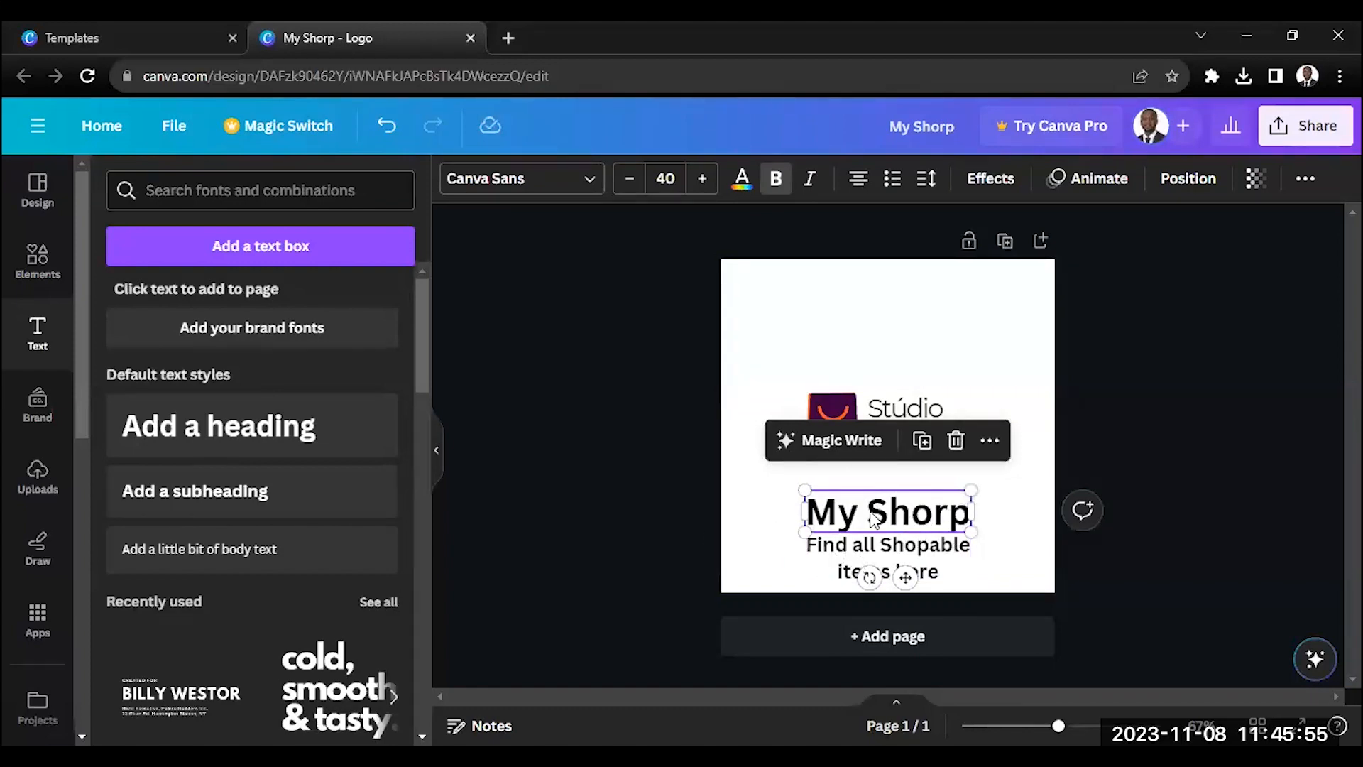
click(580, 183)
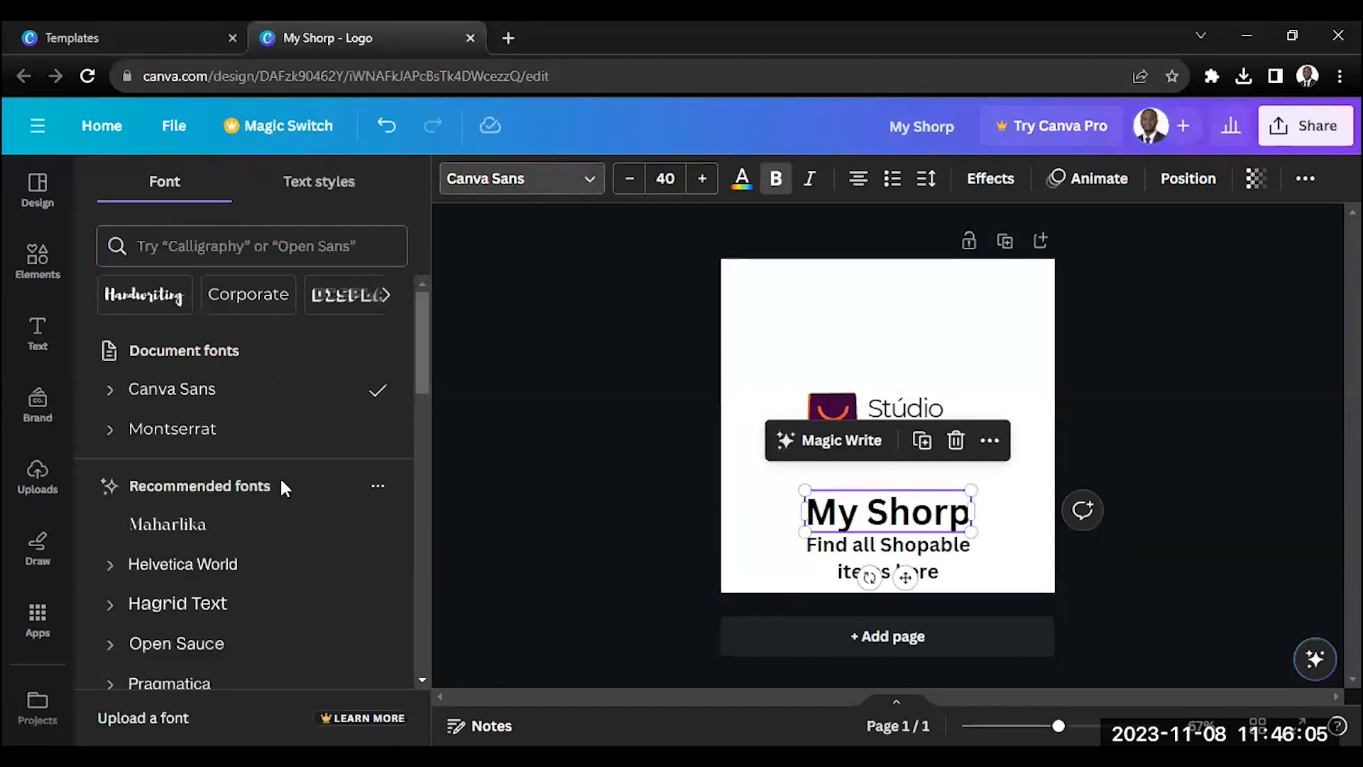
scroll(259, 426, down, 3)
scroll(259, 458, down, 5)
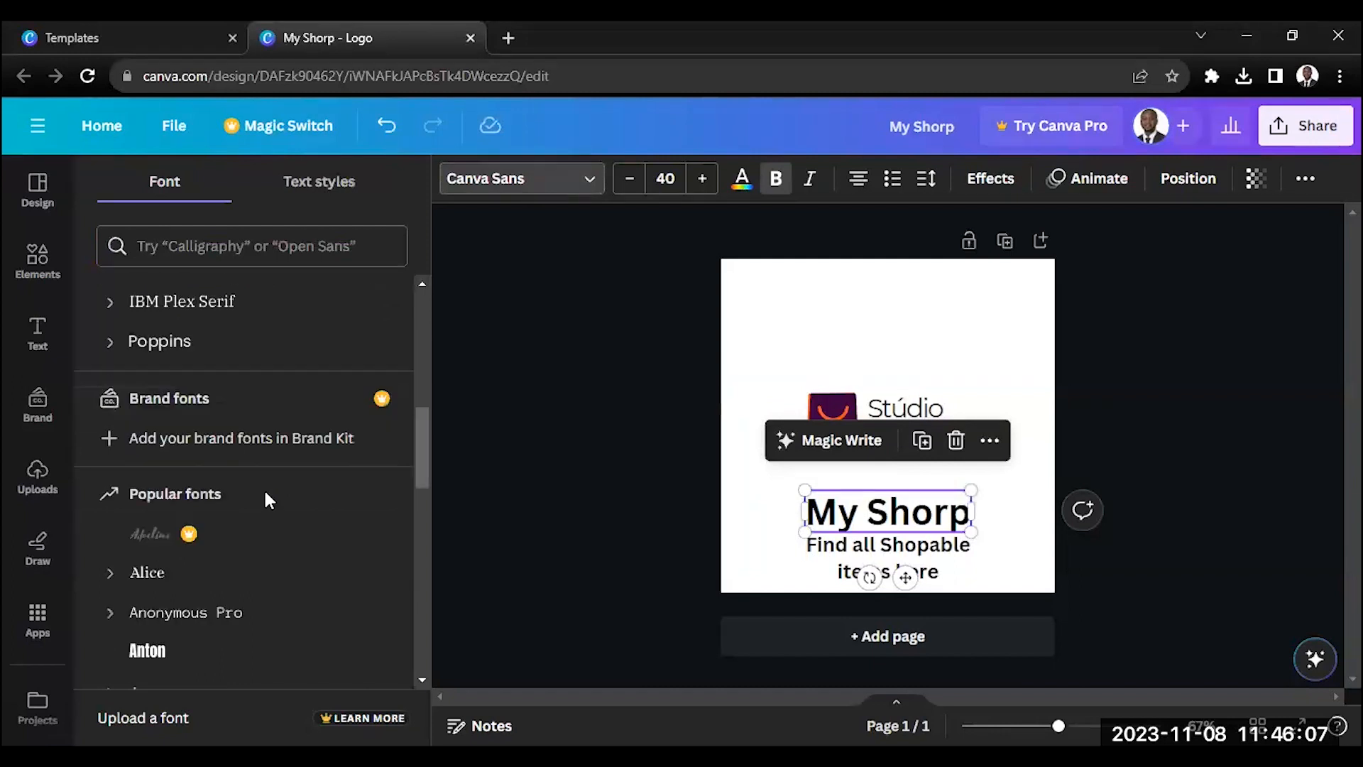
click(238, 347)
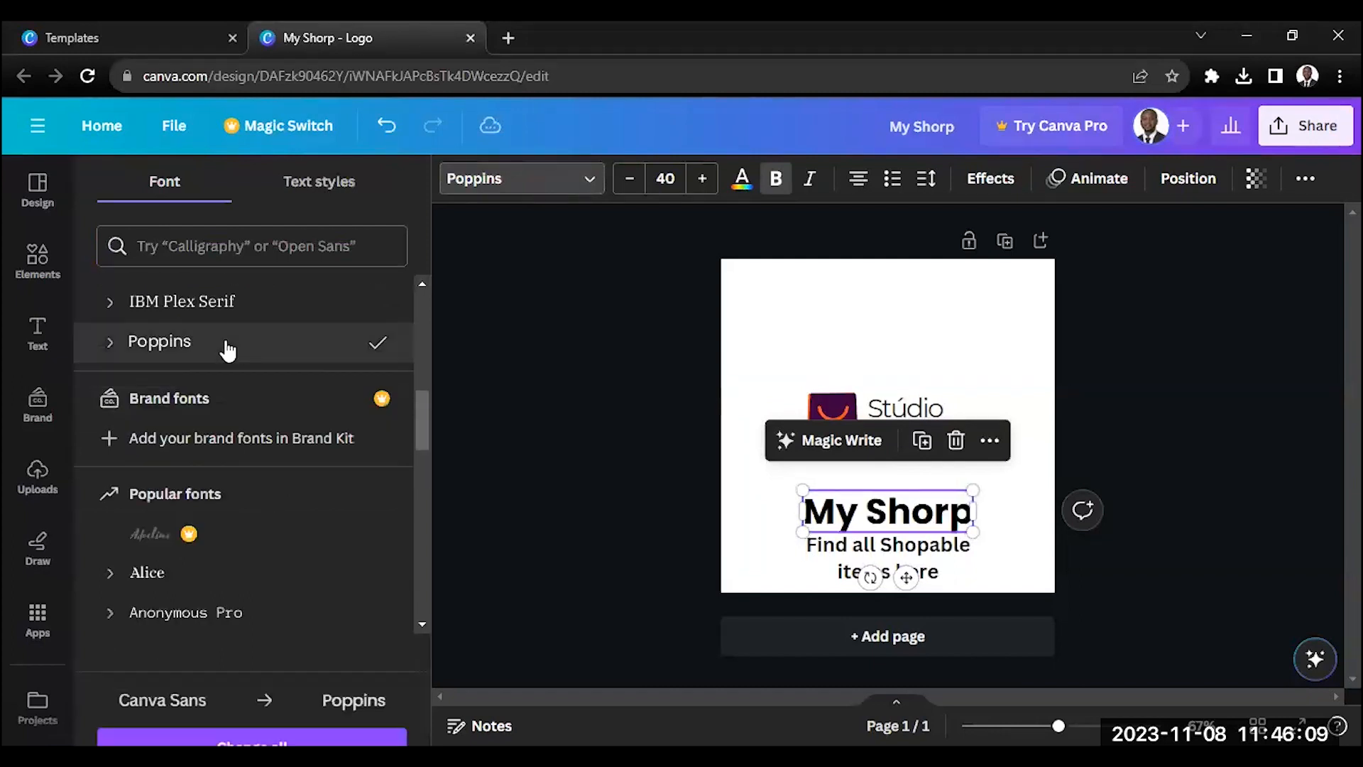
click(248, 306)
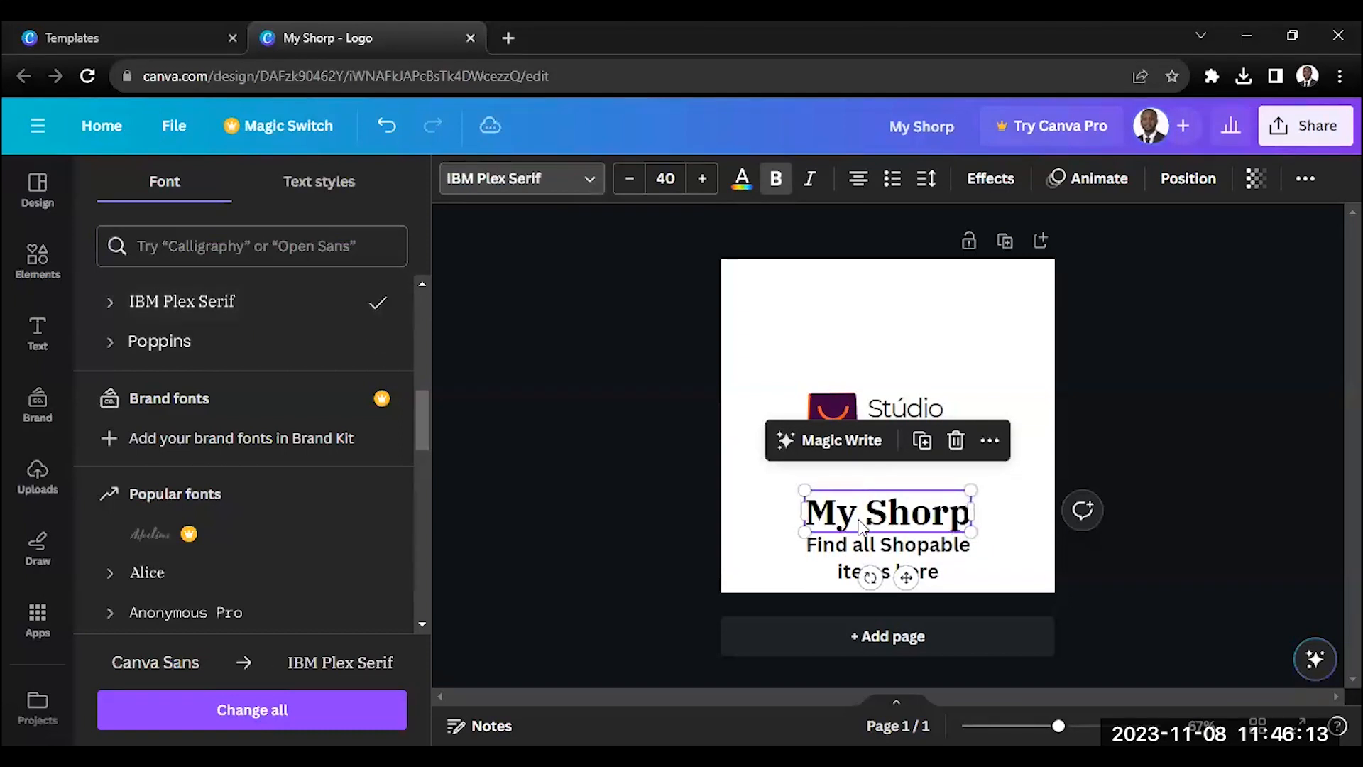
Step: Set the "My Shorp" heading's font size to 72 and its text colour to violet from the default solid colours
click(664, 179)
text(72)
key(Return)
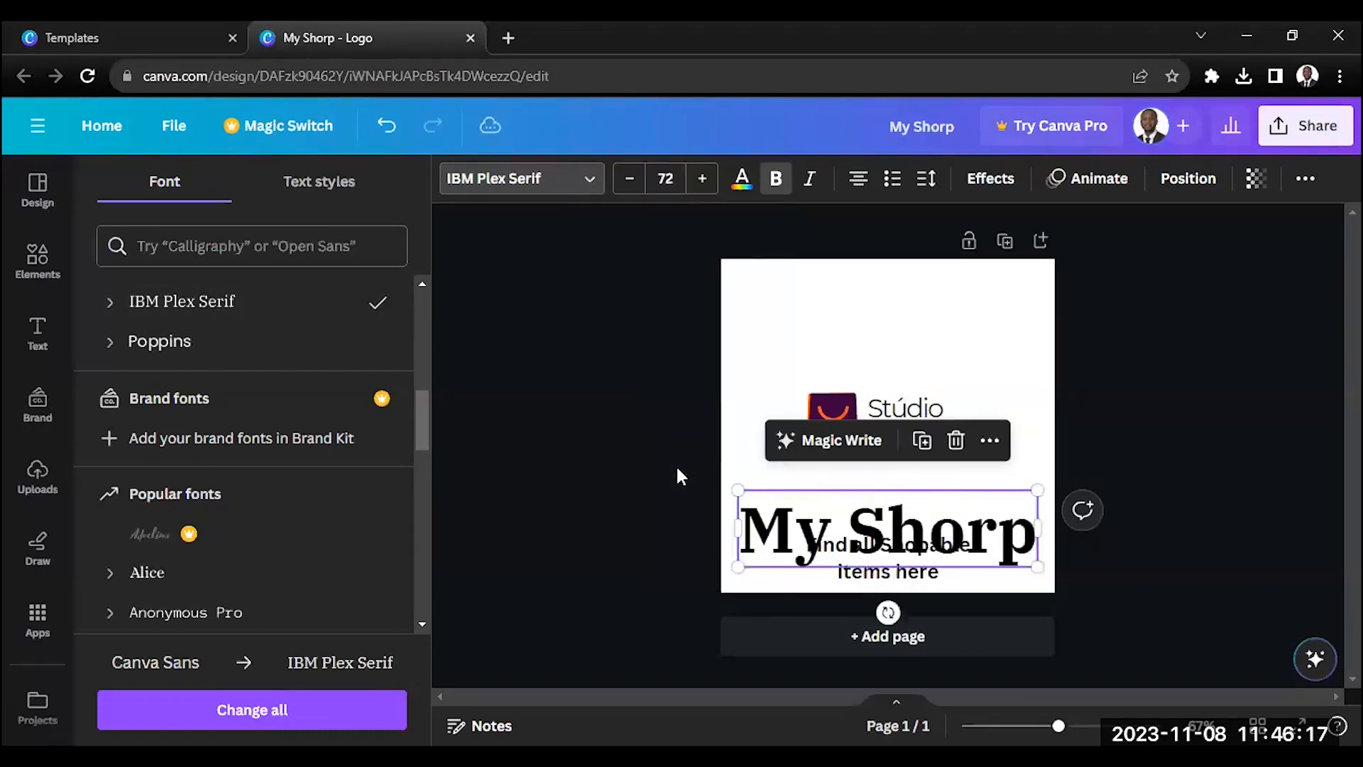
click(741, 179)
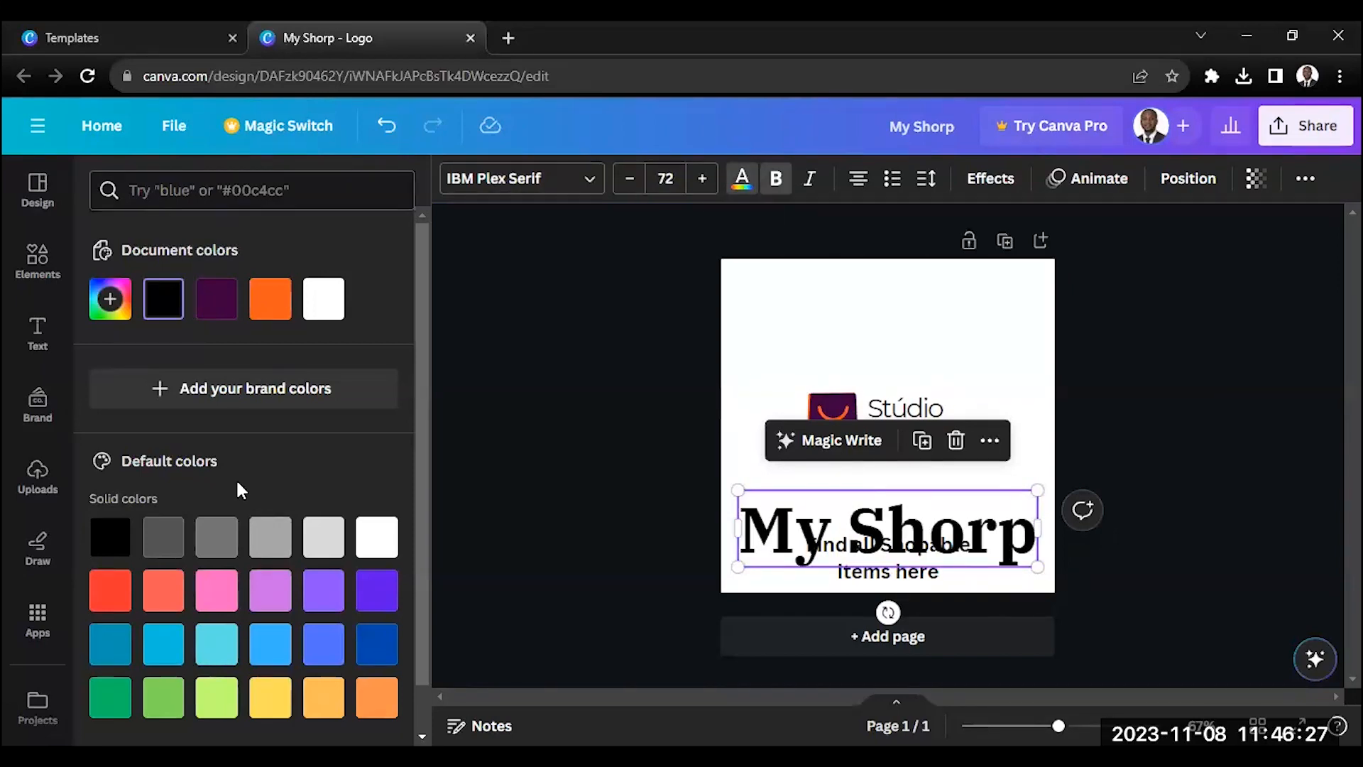
click(217, 601)
click(378, 589)
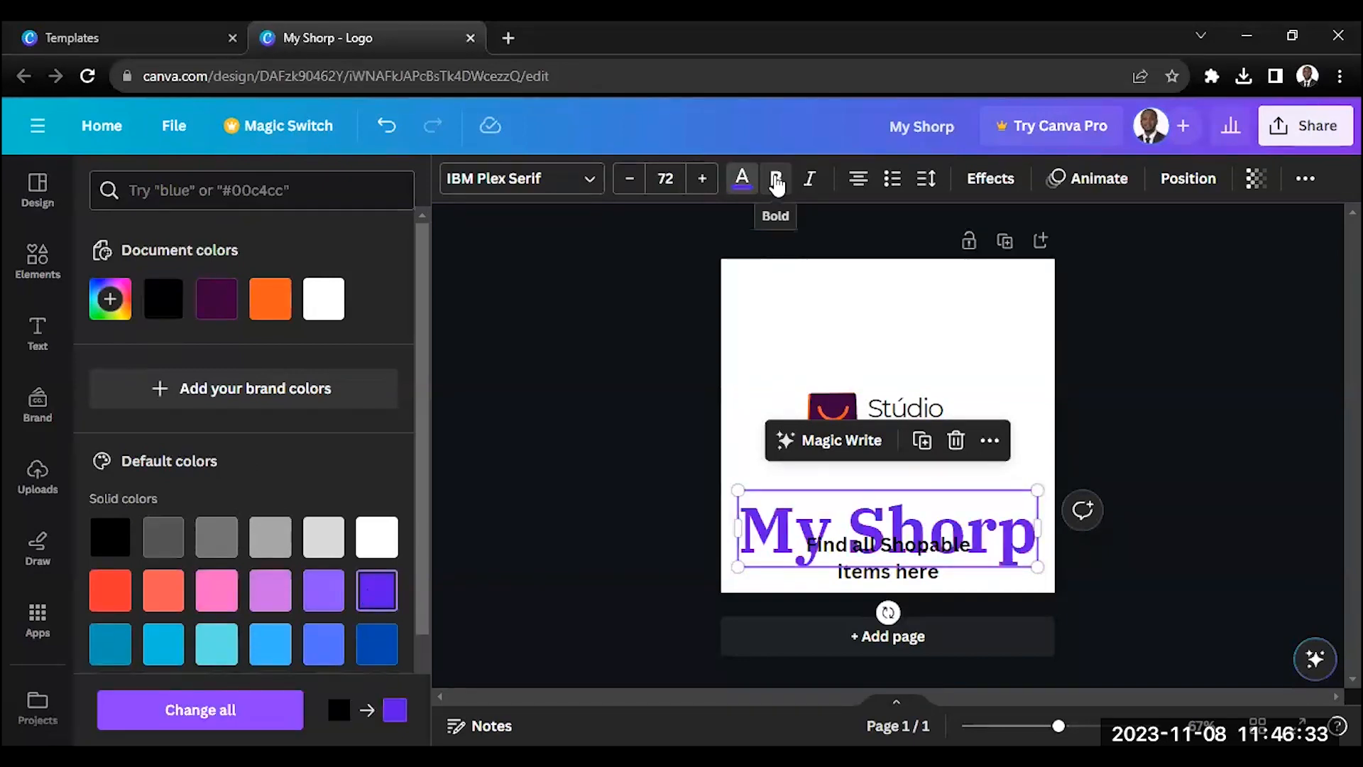
Step: Toggle the heading's bold formatting off and on, justify its text, and review the additional formatting options
click(778, 185)
click(777, 186)
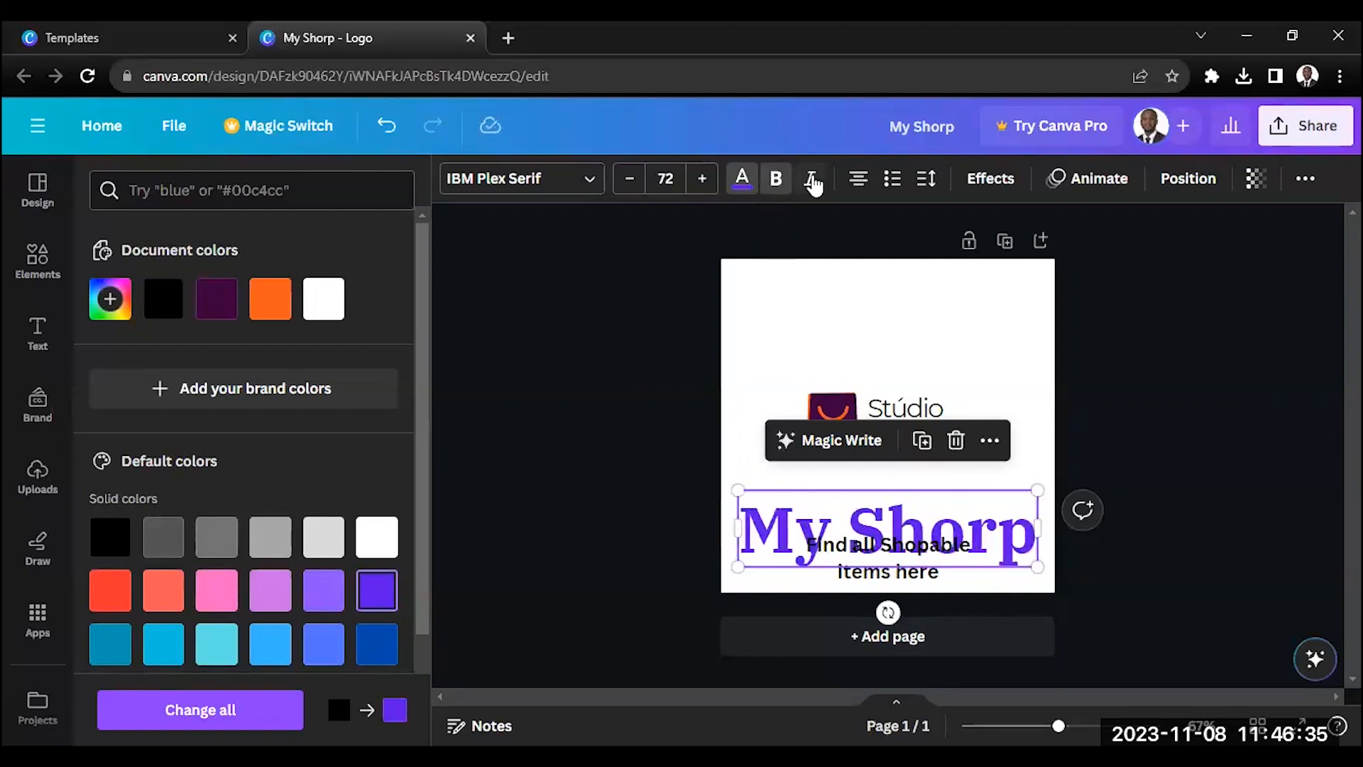
click(861, 181)
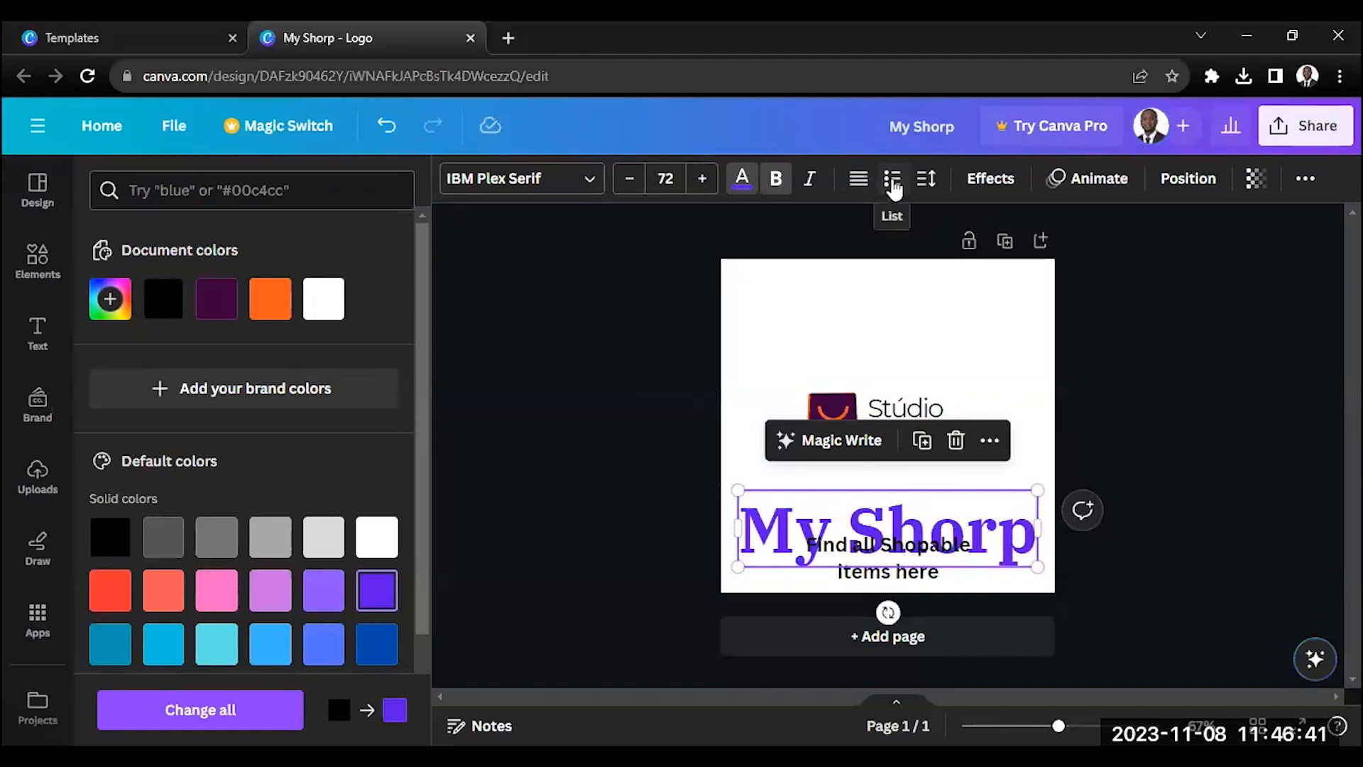
click(1305, 181)
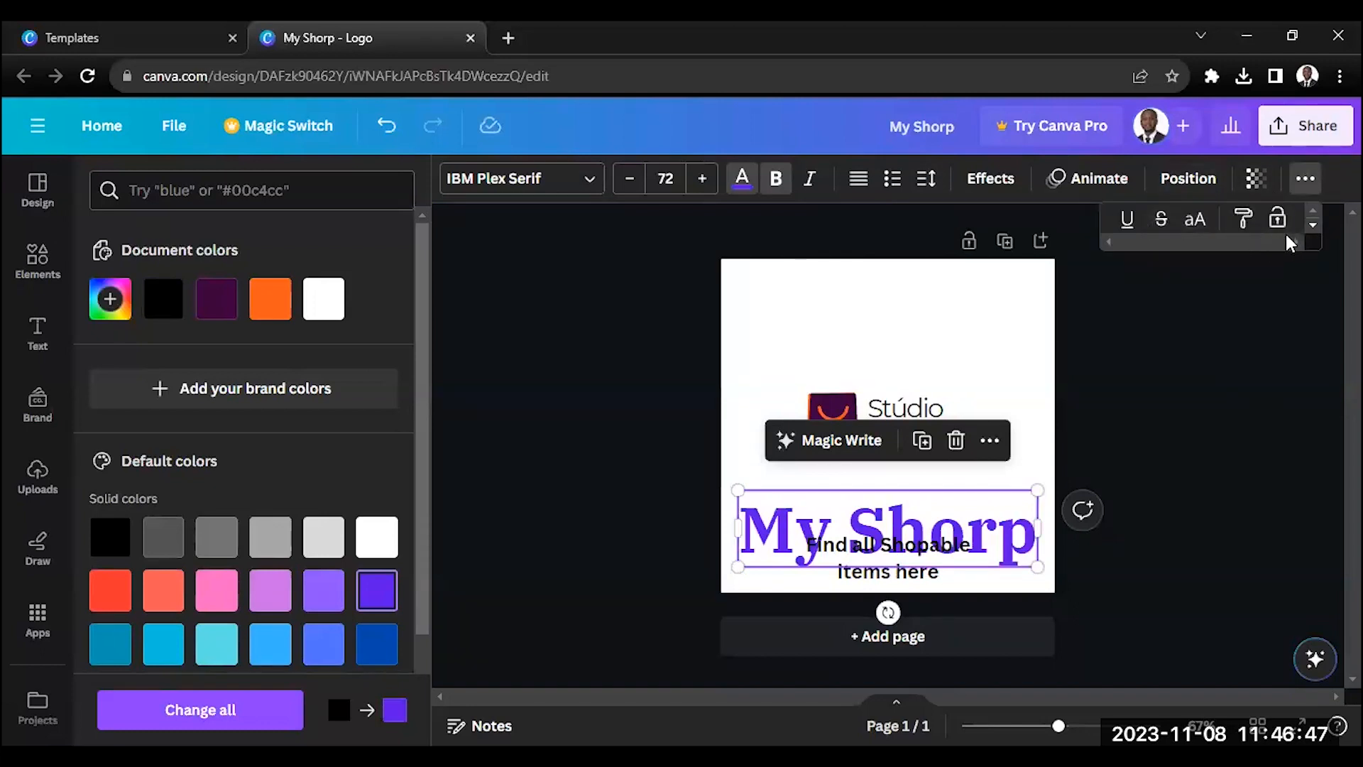
click(1204, 355)
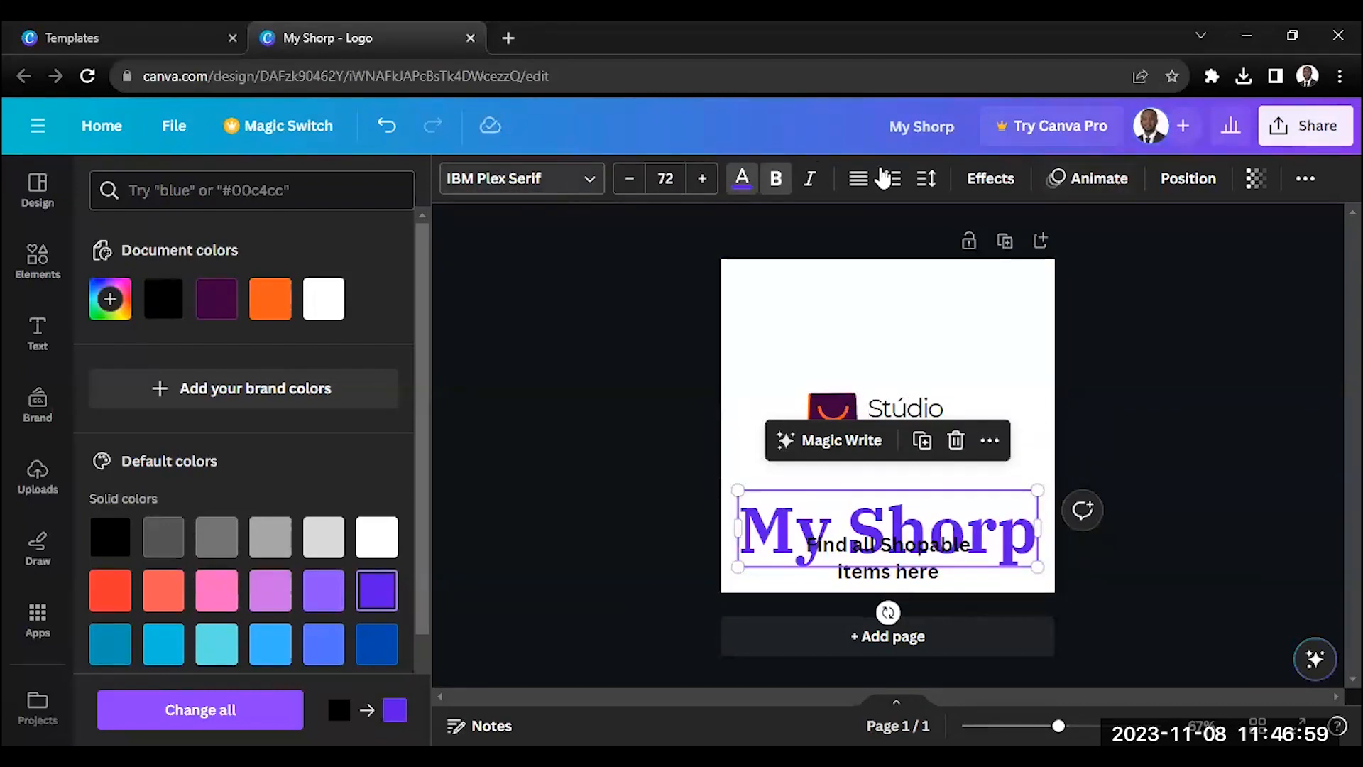
Step: Change the shopping bag graphic's dark purple fill to dark blue, leaving its orange colour as it is
click(845, 416)
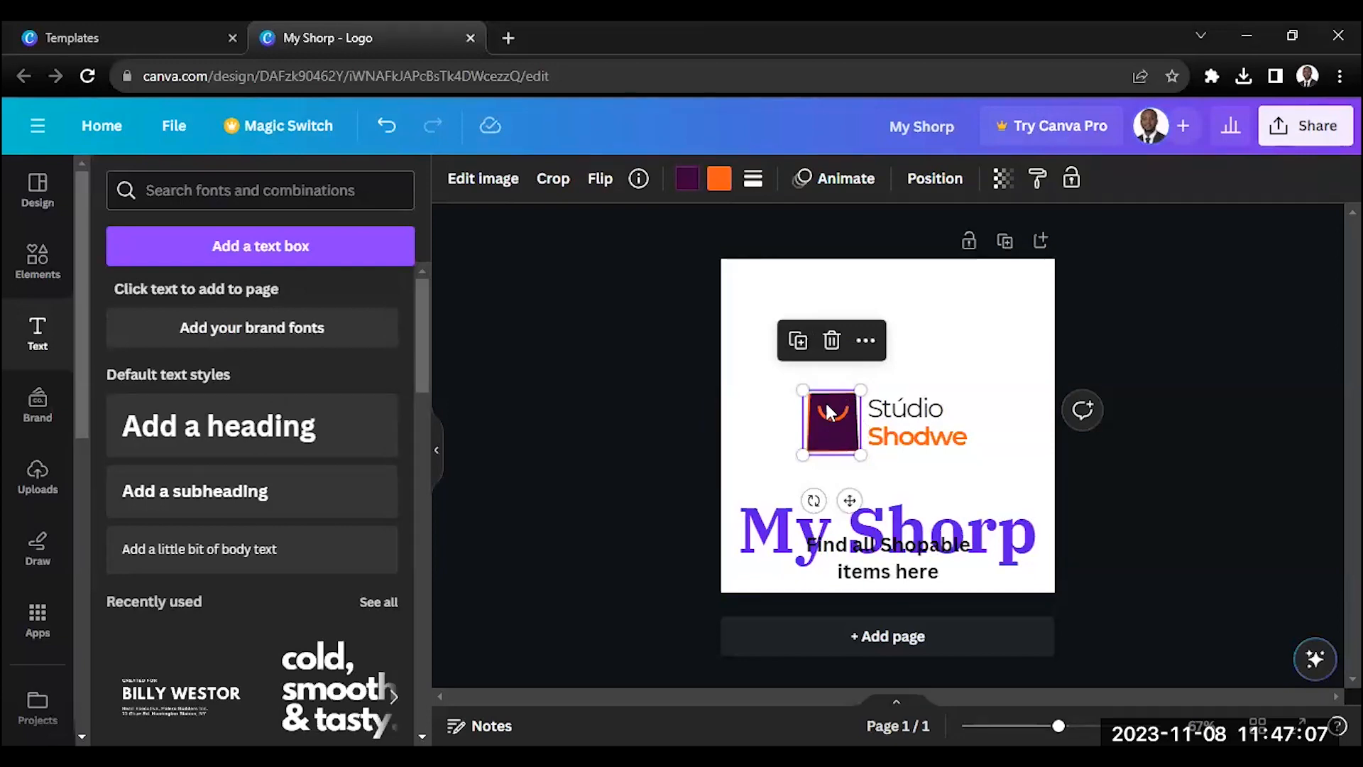
click(683, 188)
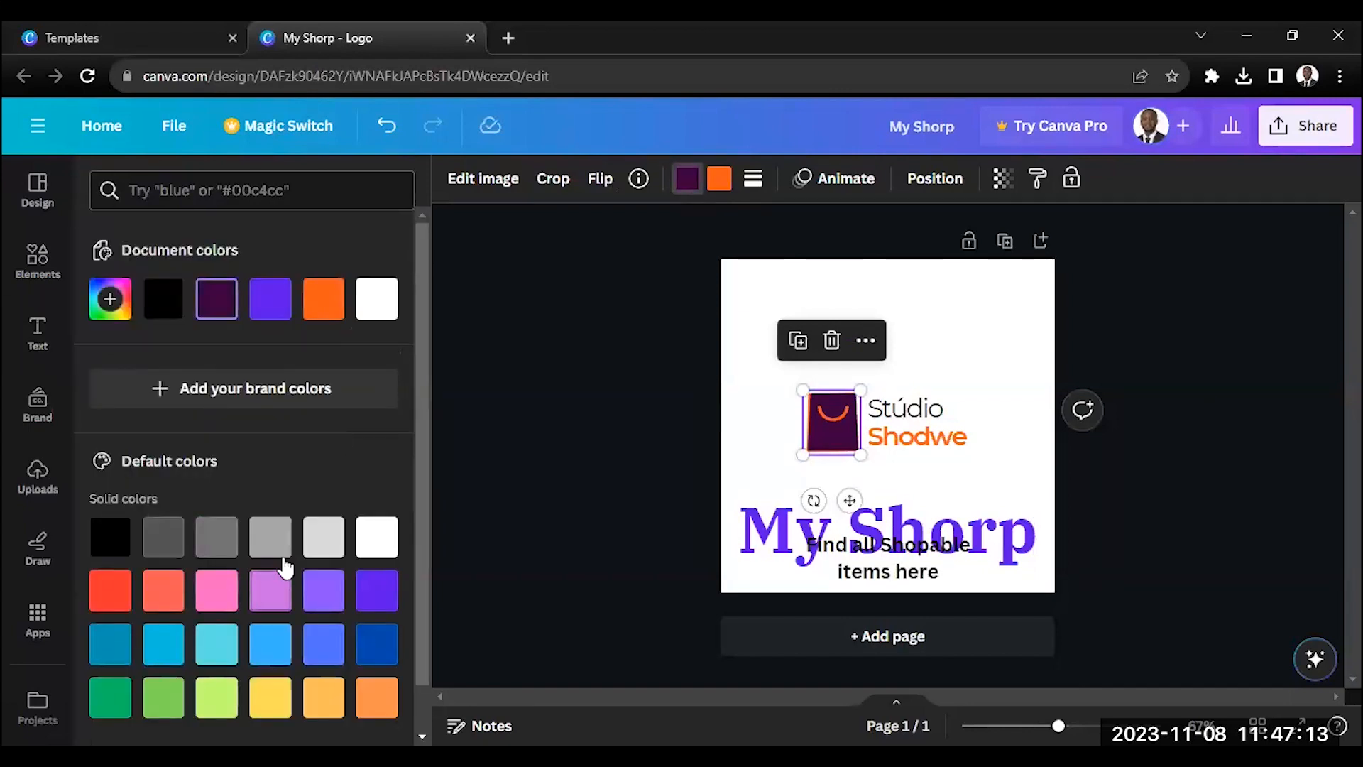
scroll(352, 585, down, 1)
click(377, 591)
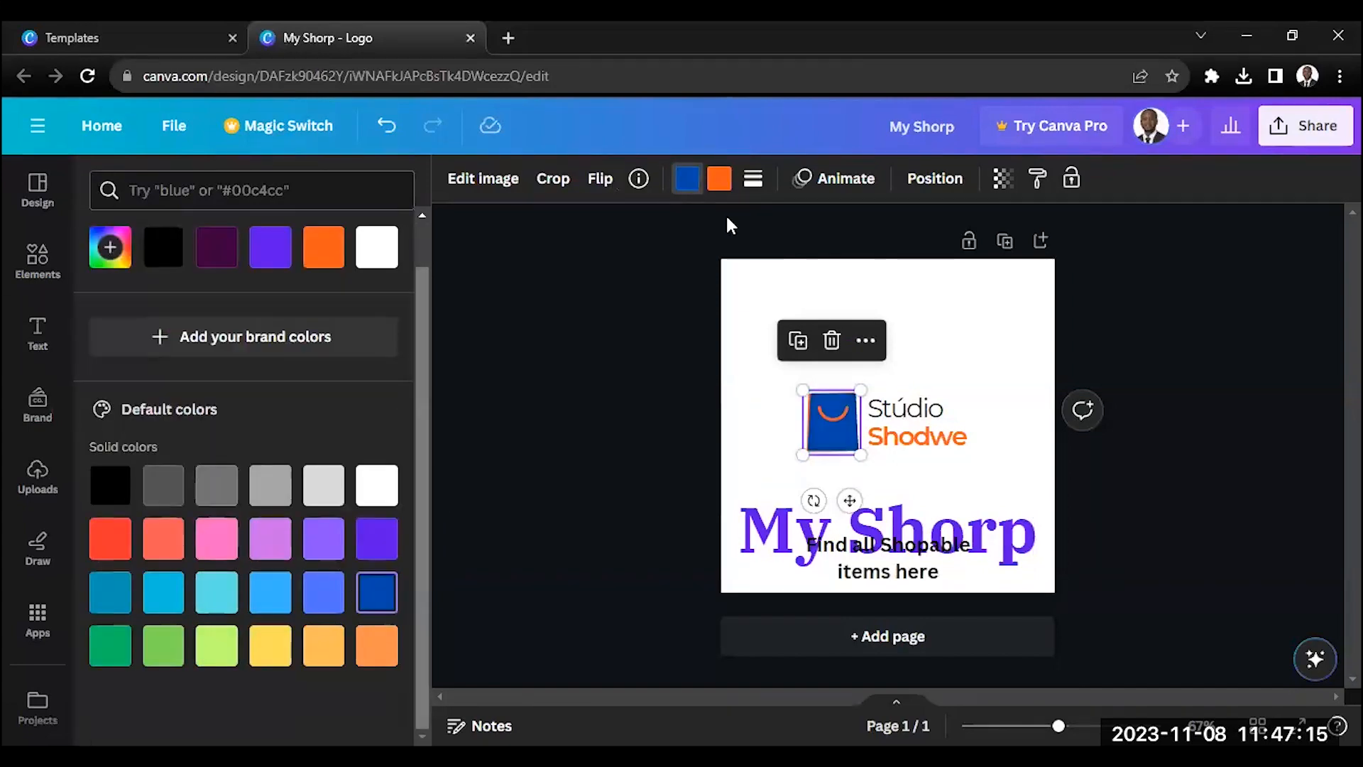
click(721, 181)
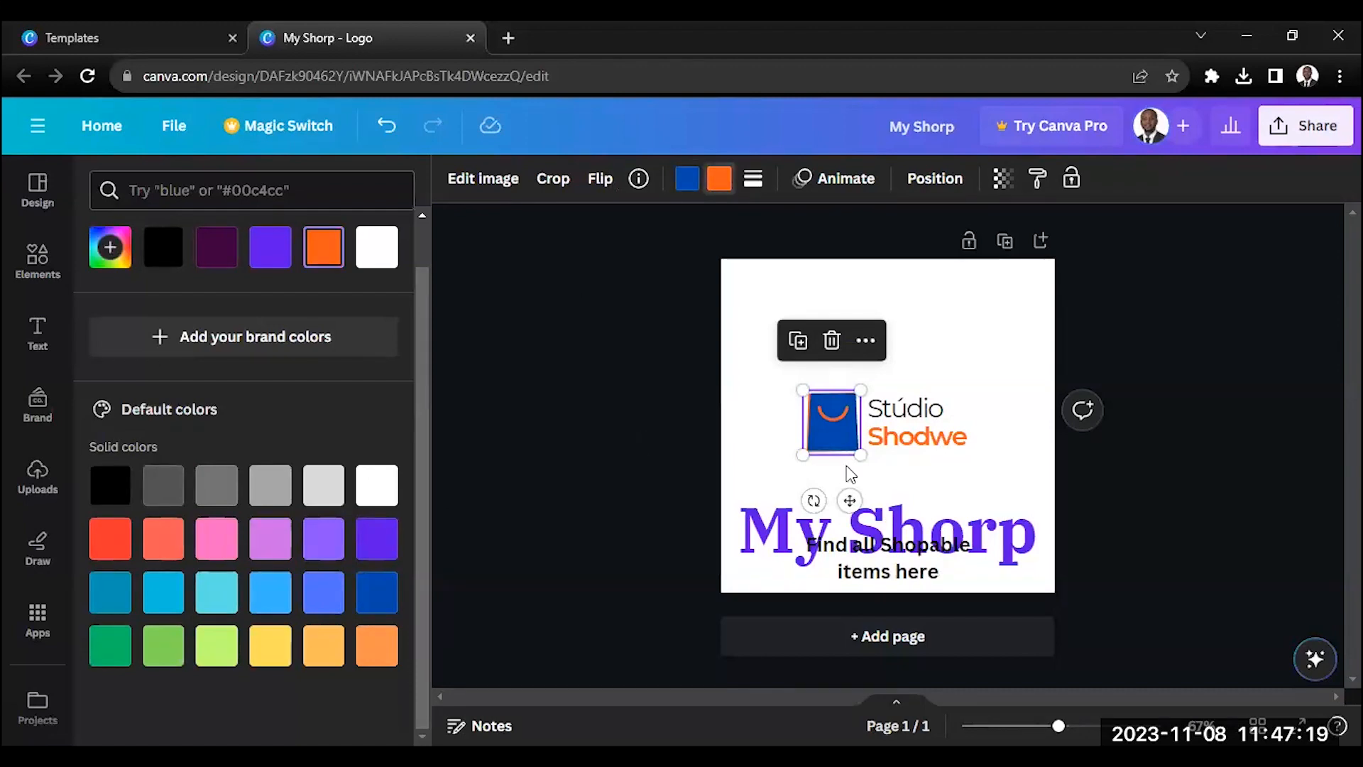
click(648, 519)
Step: Delete the "My Shorp" heading and the "Find all Shopable items here" subheading from the page
click(955, 536)
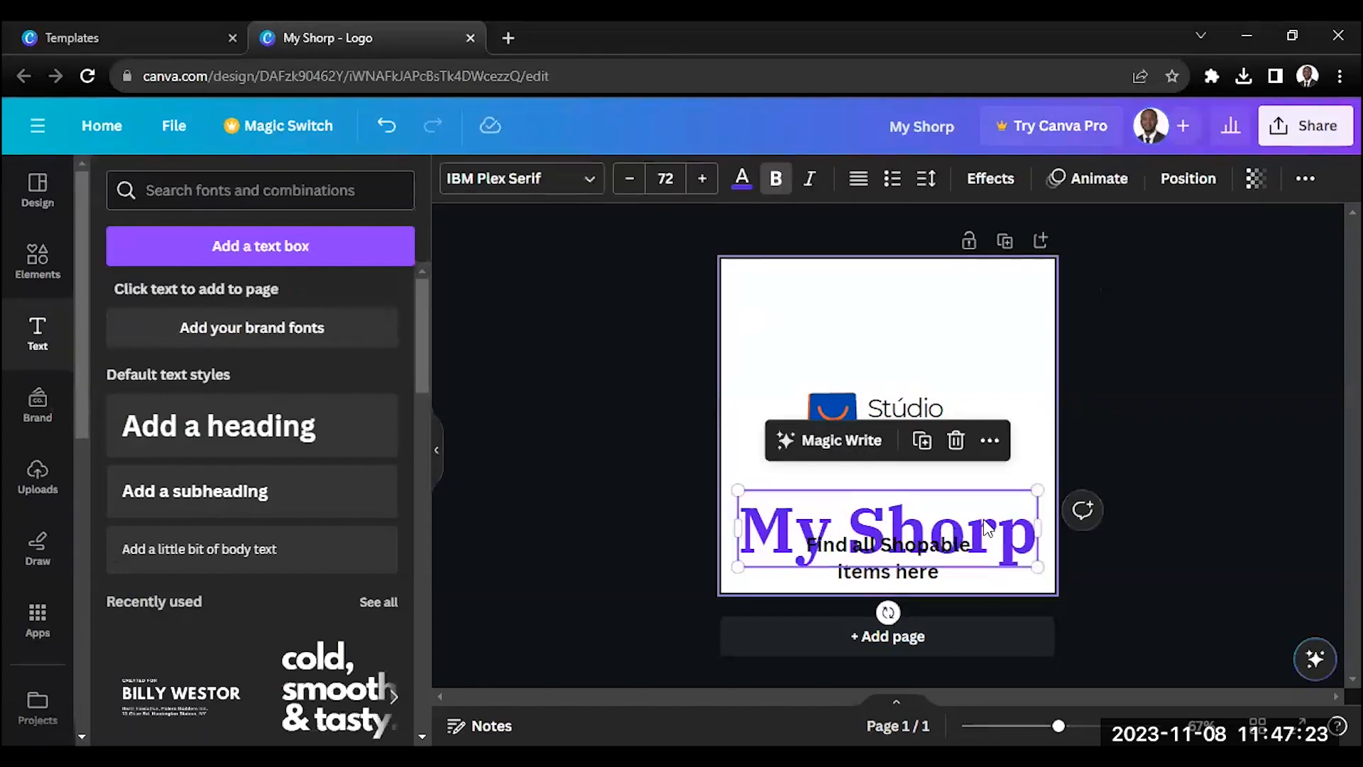
key(Delete)
click(893, 544)
click(956, 484)
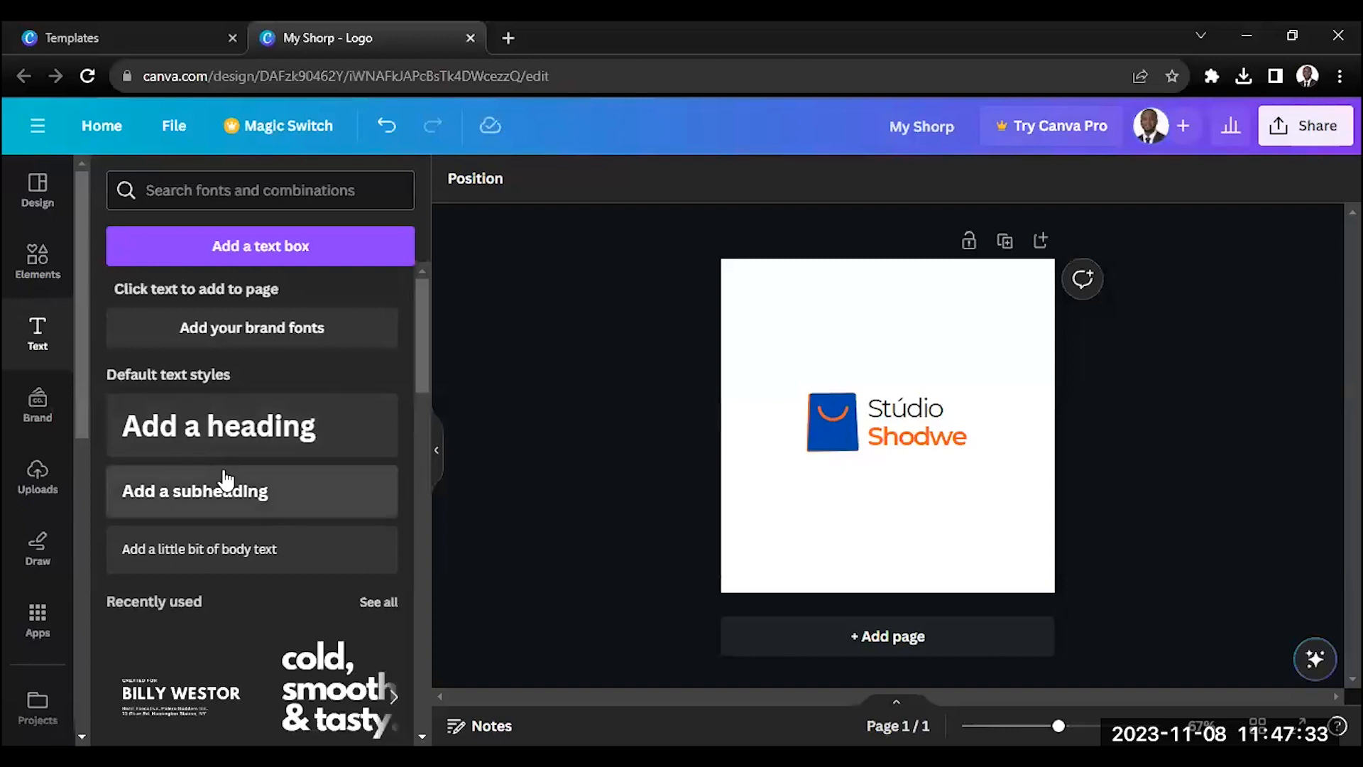
Step: Review the brand kit options and look through the previously uploaded images
click(40, 413)
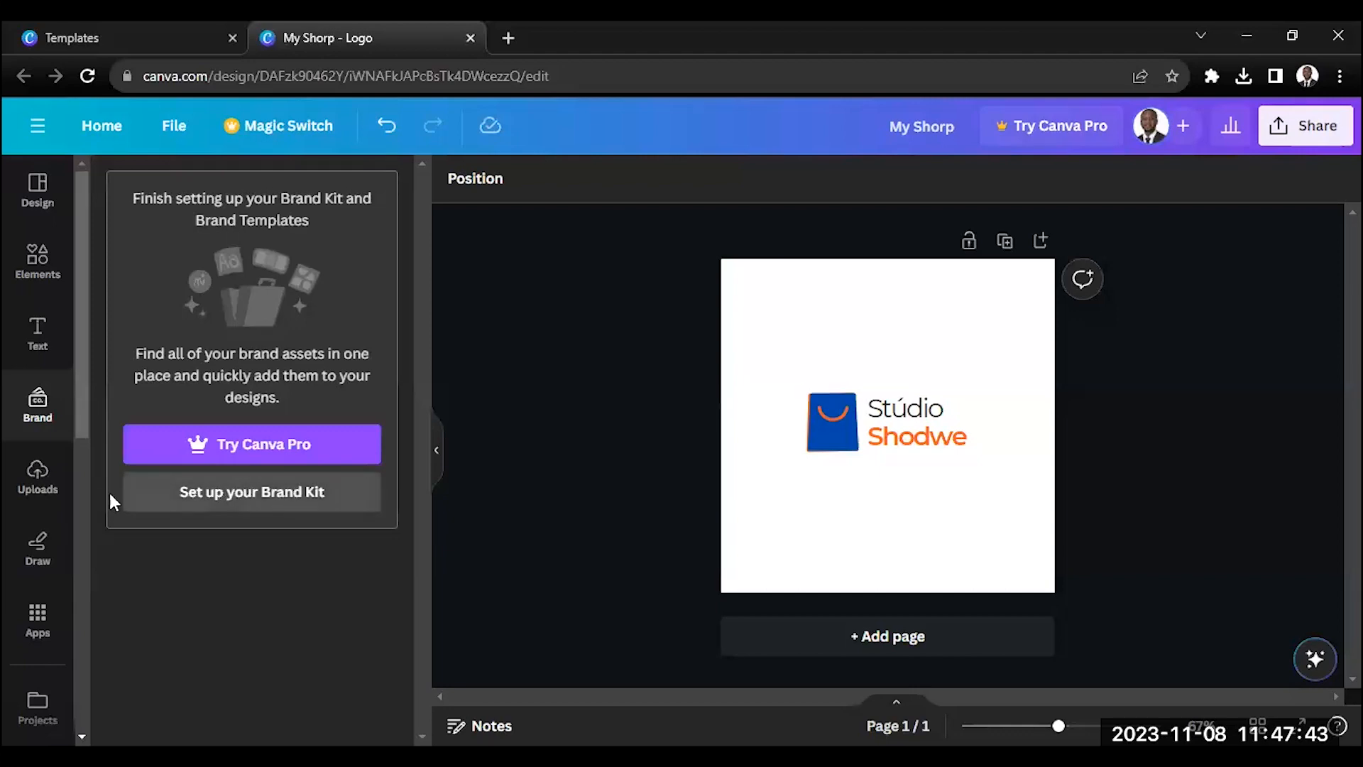
click(37, 496)
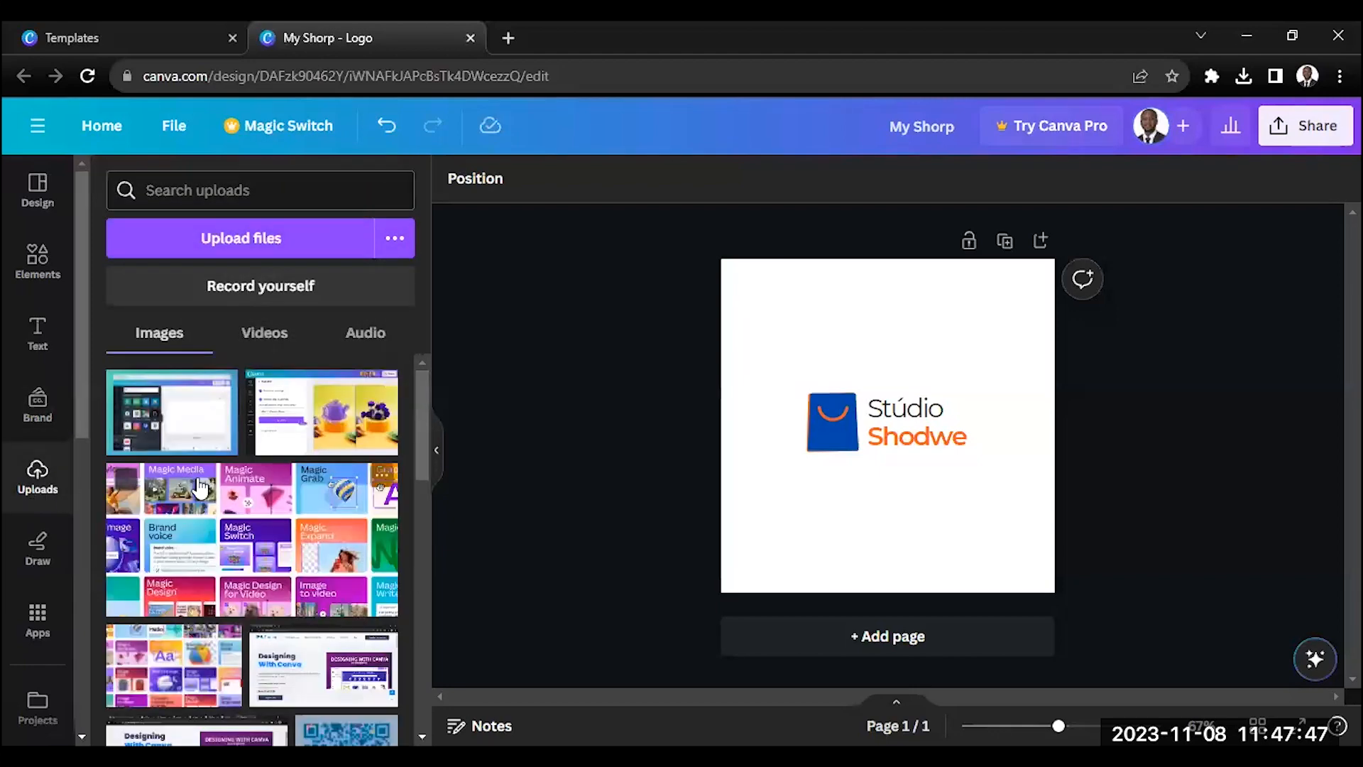
scroll(320, 489, down, 10)
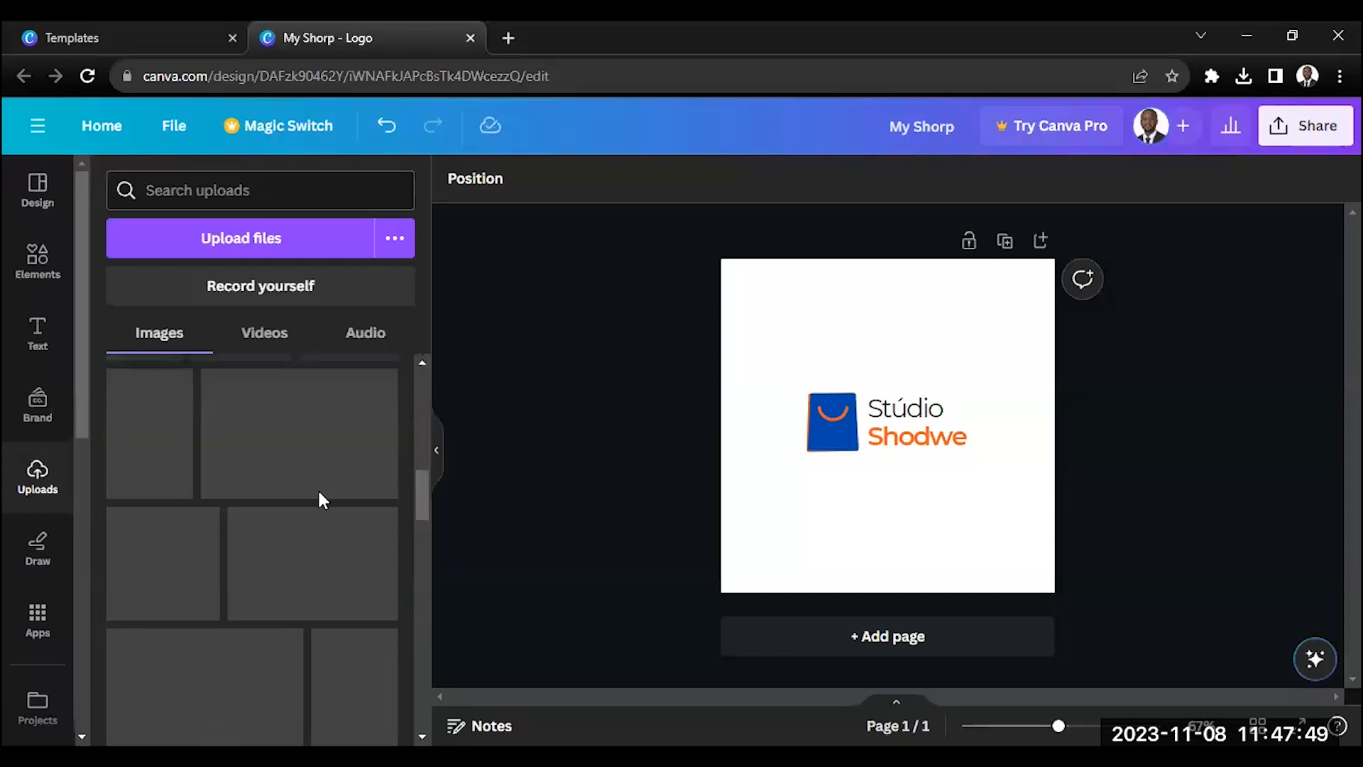
scroll(322, 504, down, 5)
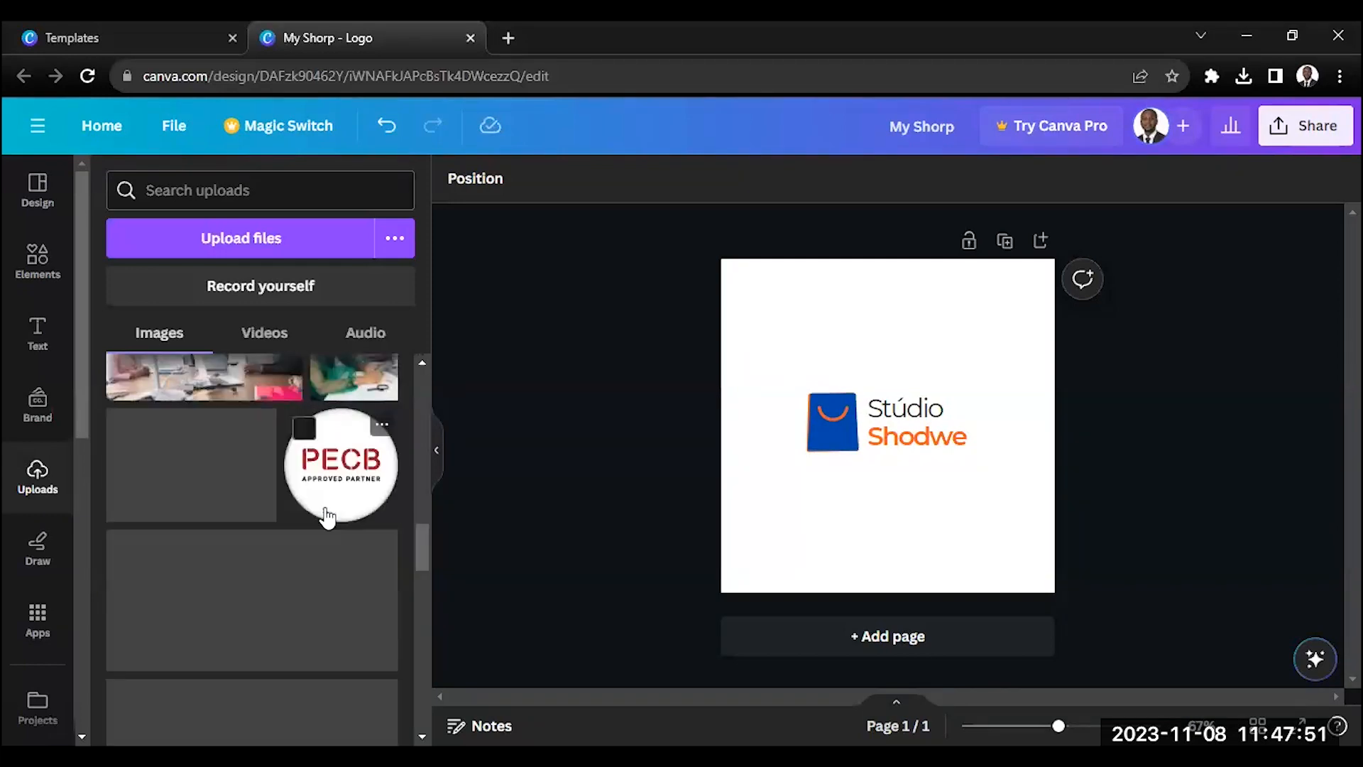
scroll(323, 540, down, 5)
scroll(325, 543, up, 5)
scroll(325, 545, up, 10)
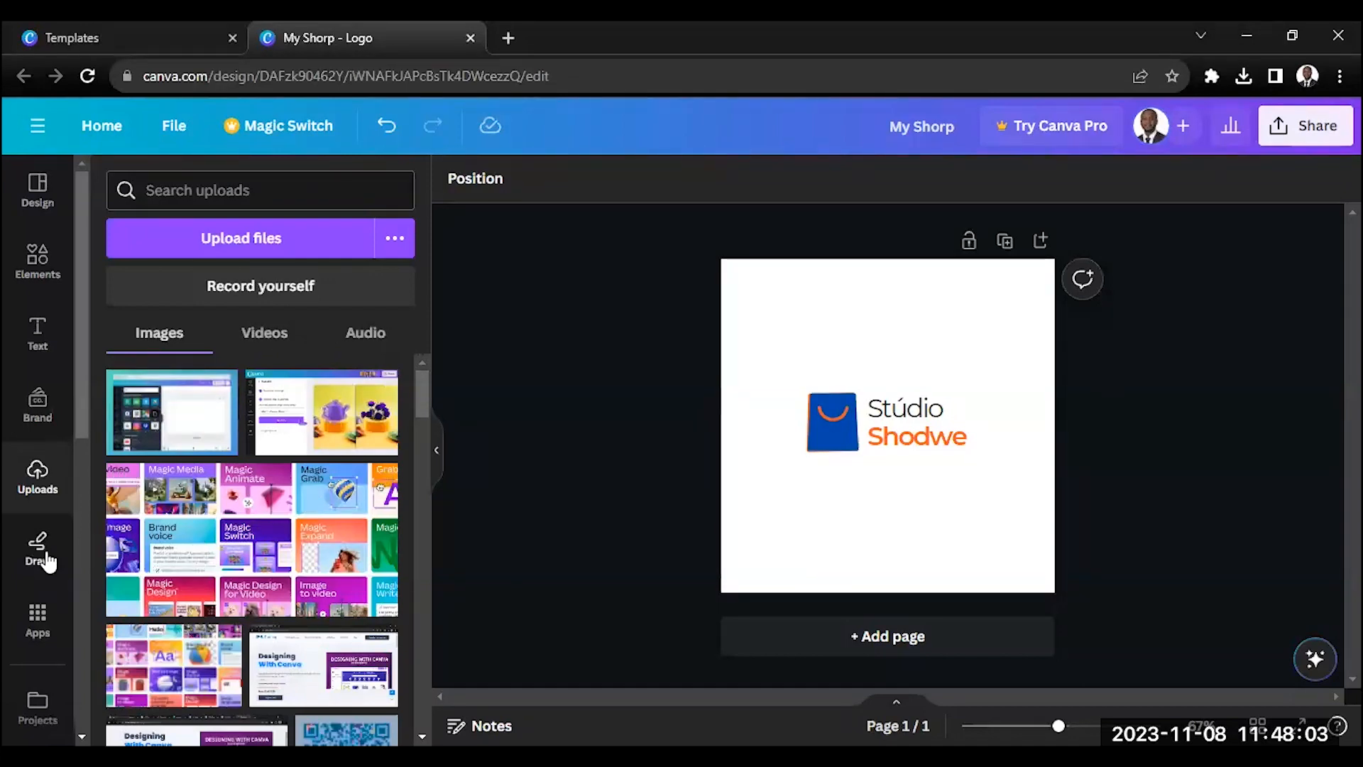
click(23, 503)
click(33, 488)
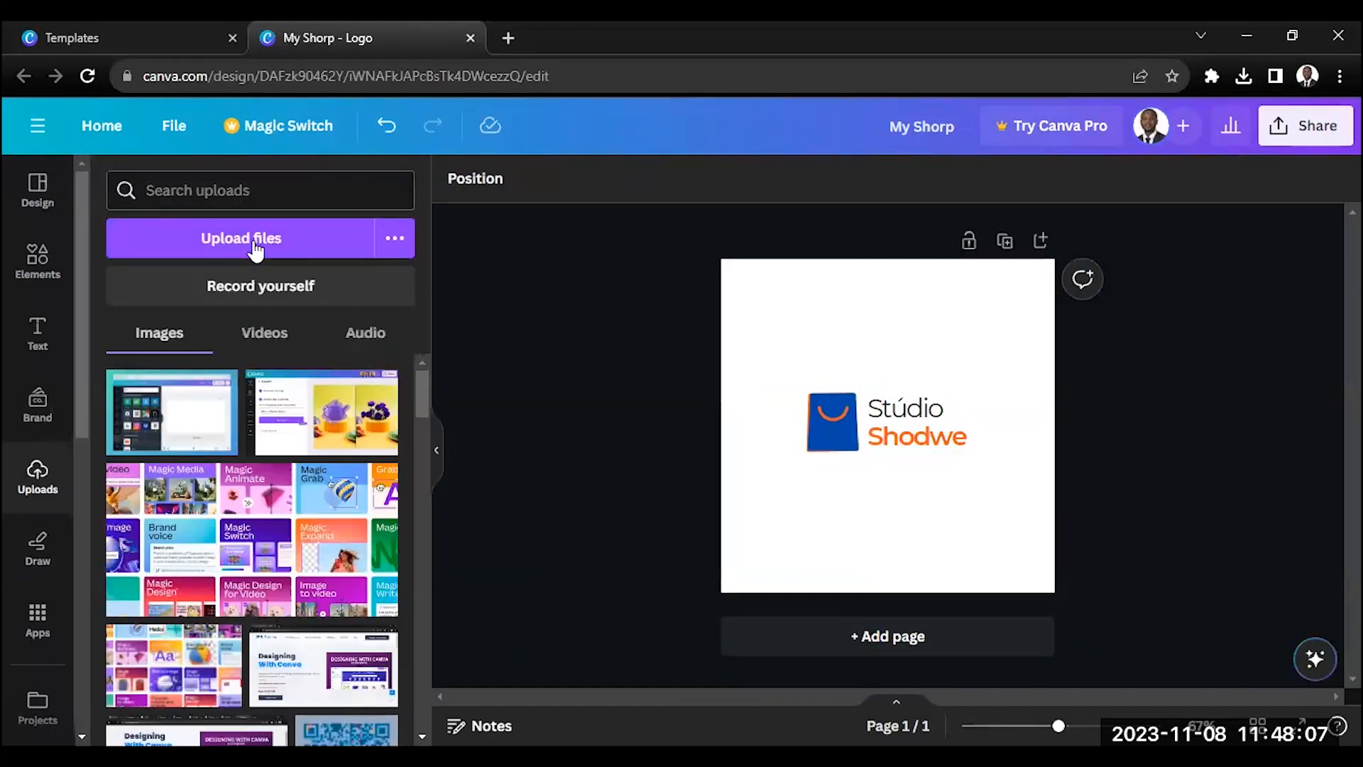
Step: Upload the "beautiful-architecture-office-business-building" photo from the Downloads folder
click(298, 240)
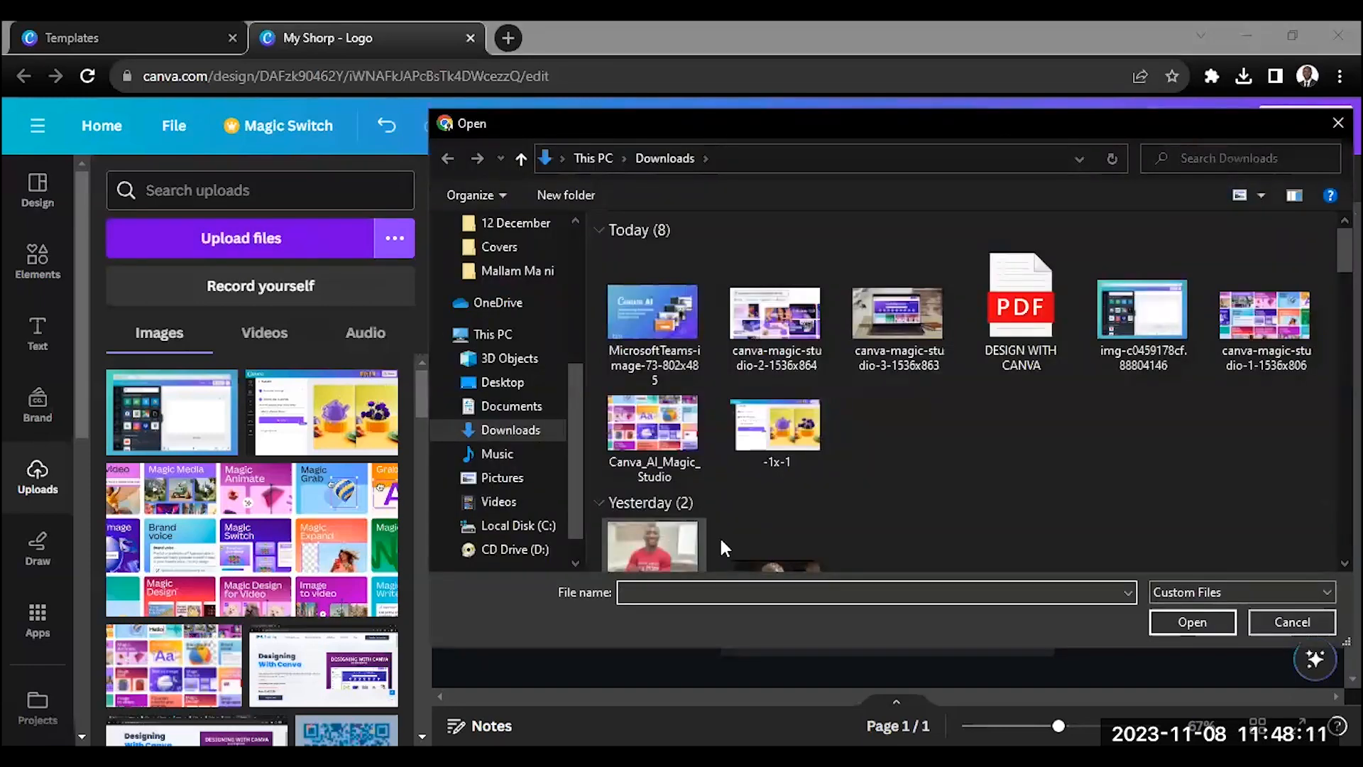
scroll(718, 536, down, 10)
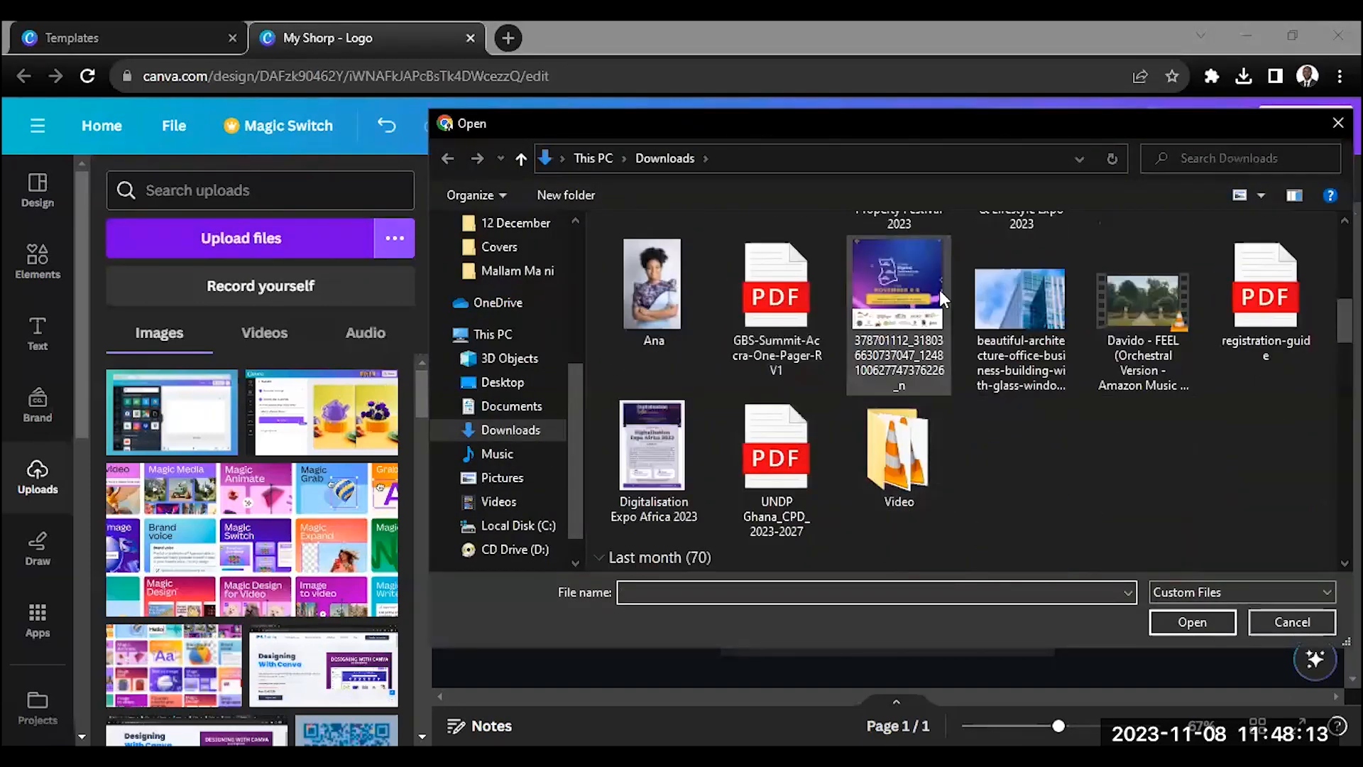
click(1024, 300)
click(1180, 624)
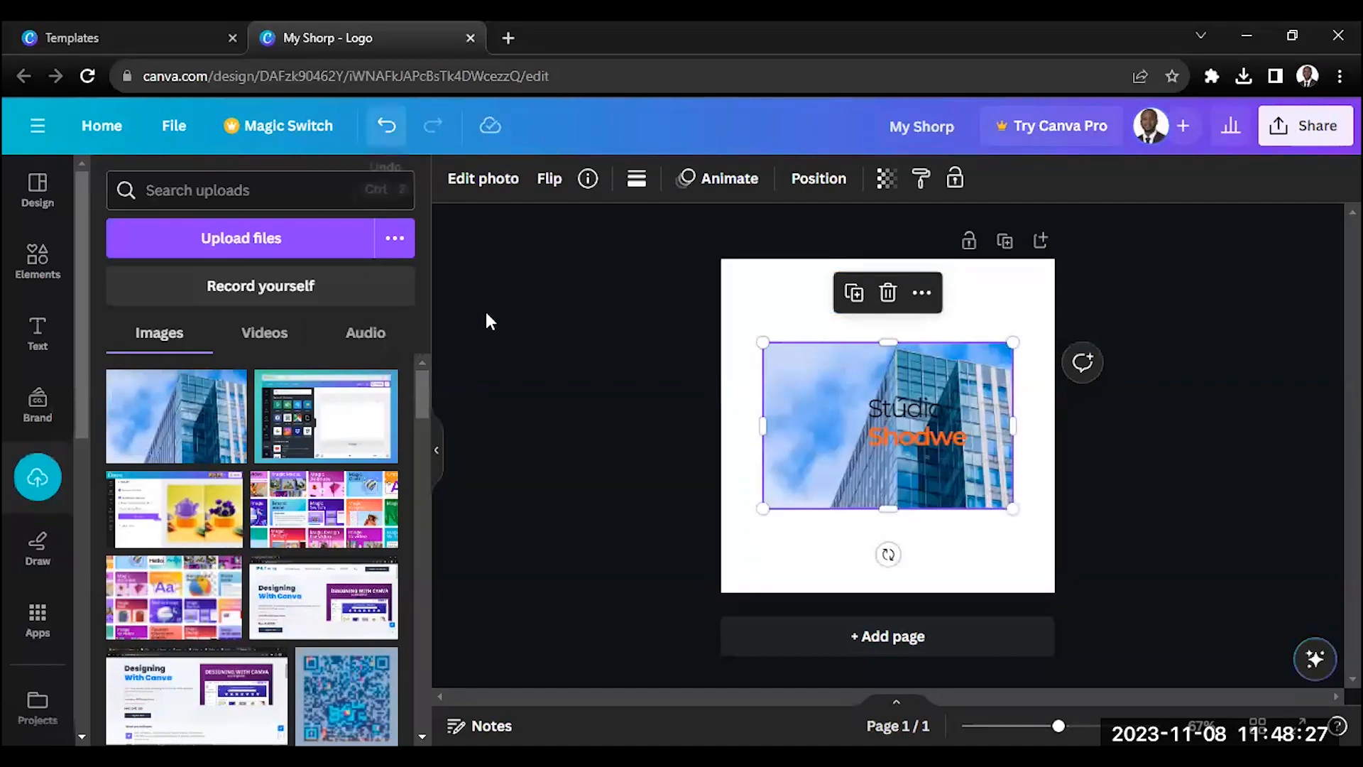
Step: Place the uploaded glass building photo on the page, enlarge it slightly and move it to the lower half of the page
click(204, 430)
mouse_move(758, 338)
mouse_down()
mouse_move(740, 300)
mouse_move(760, 322)
mouse_up()
drag(852, 446, 861, 510)
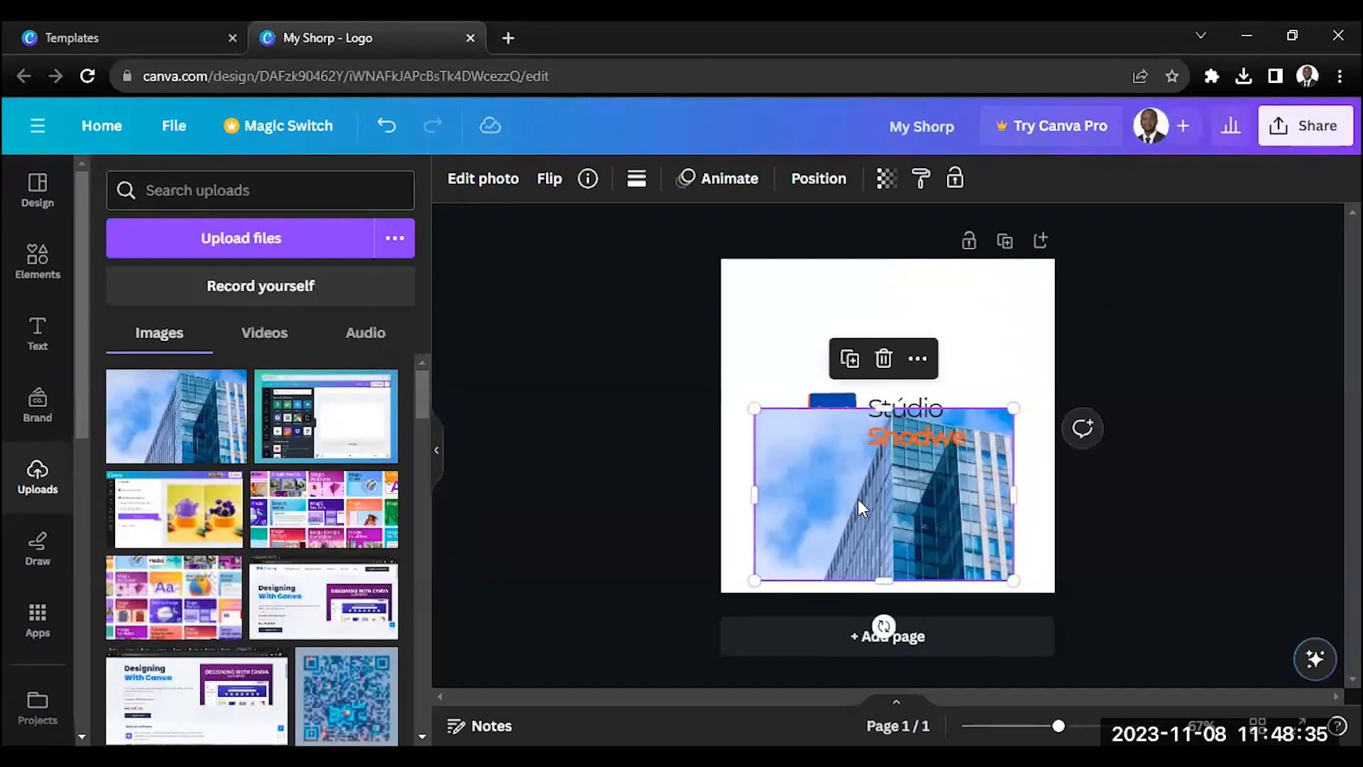
Step: Crop the glass building photo from its upper and lower edges into a shorter strip below the logo
right_click(856, 415)
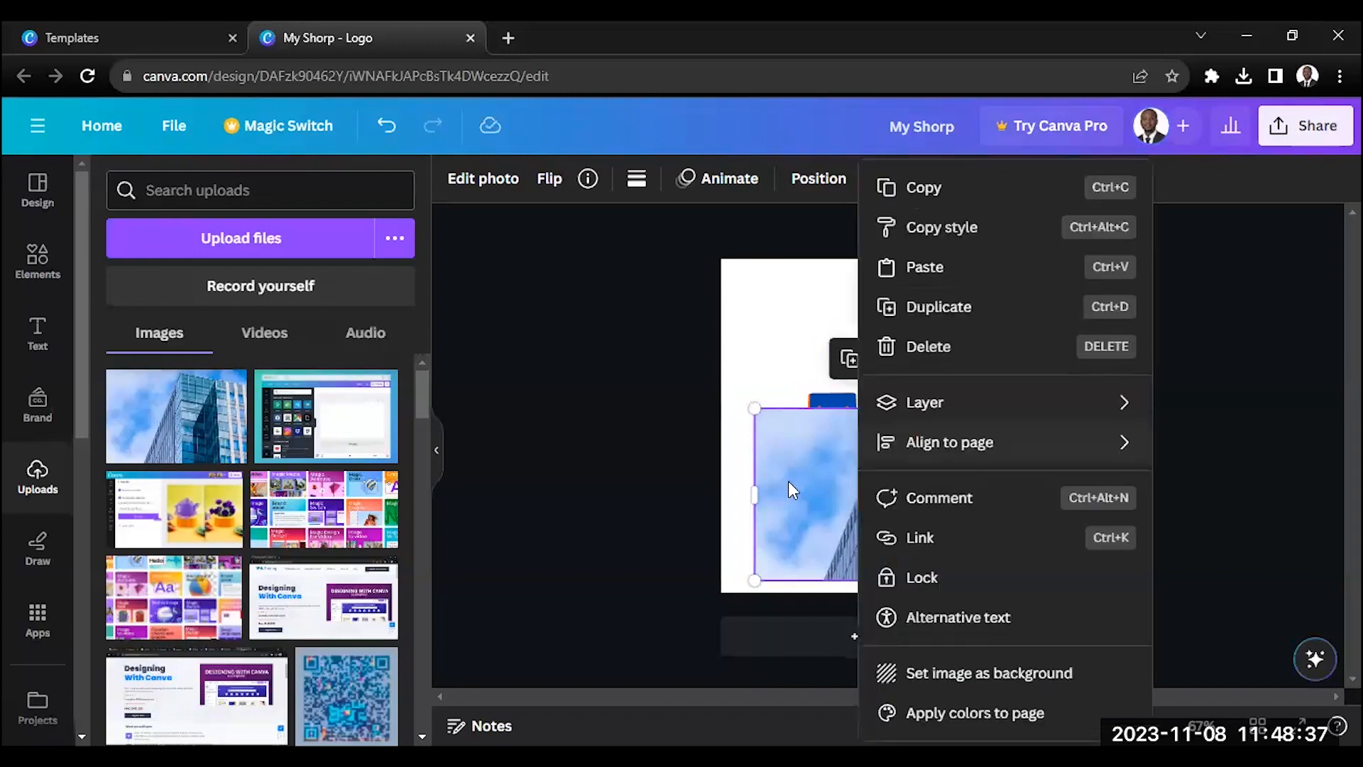
click(846, 408)
drag(863, 501, 902, 471)
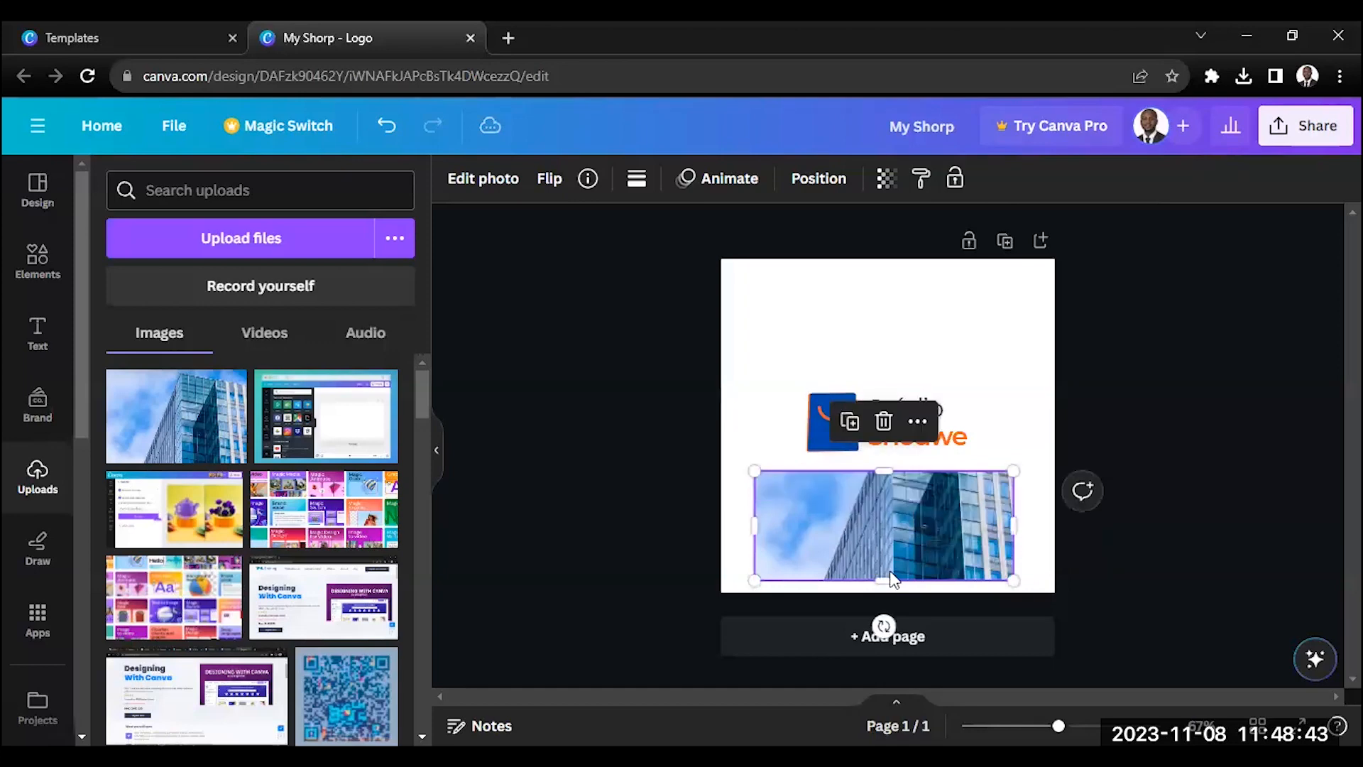
drag(884, 571, 884, 489)
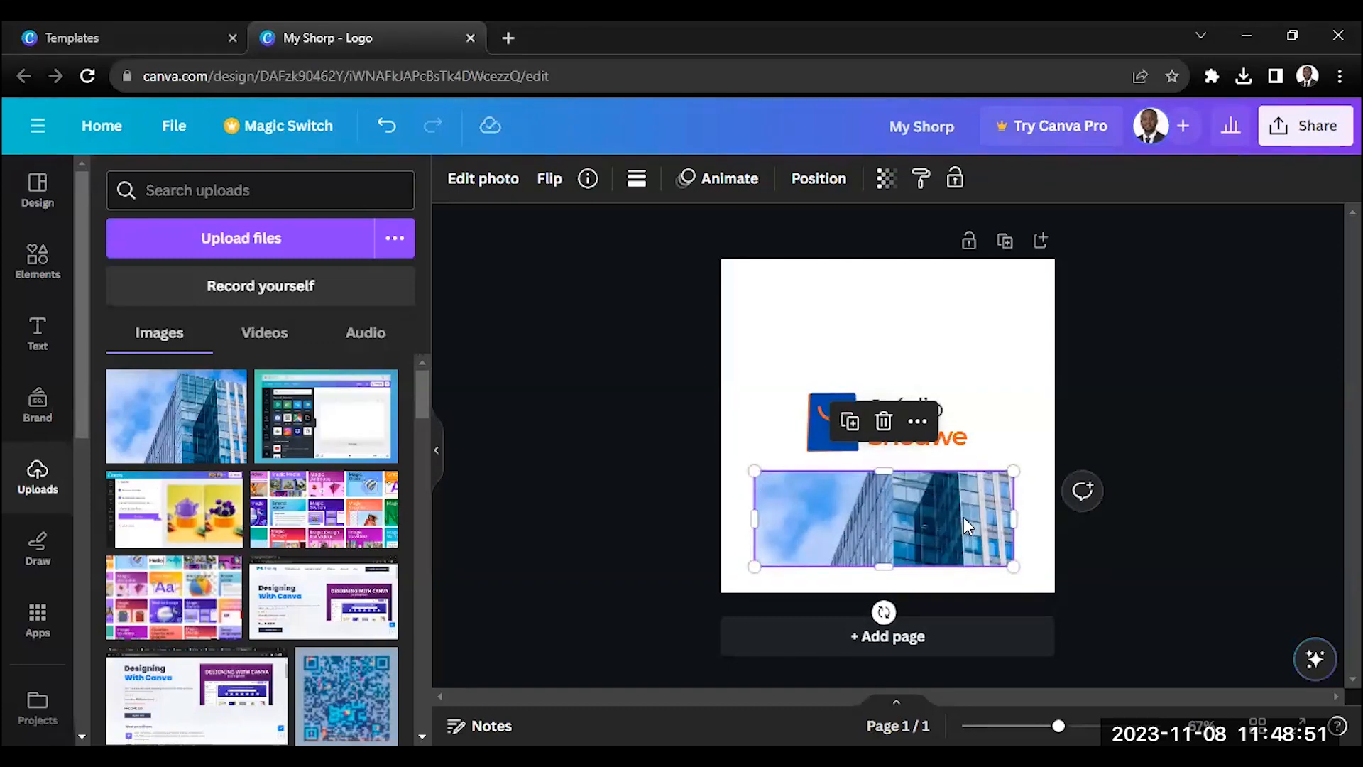
Step: Try the cropped photo above the logo, and undo the move
drag(882, 524, 888, 326)
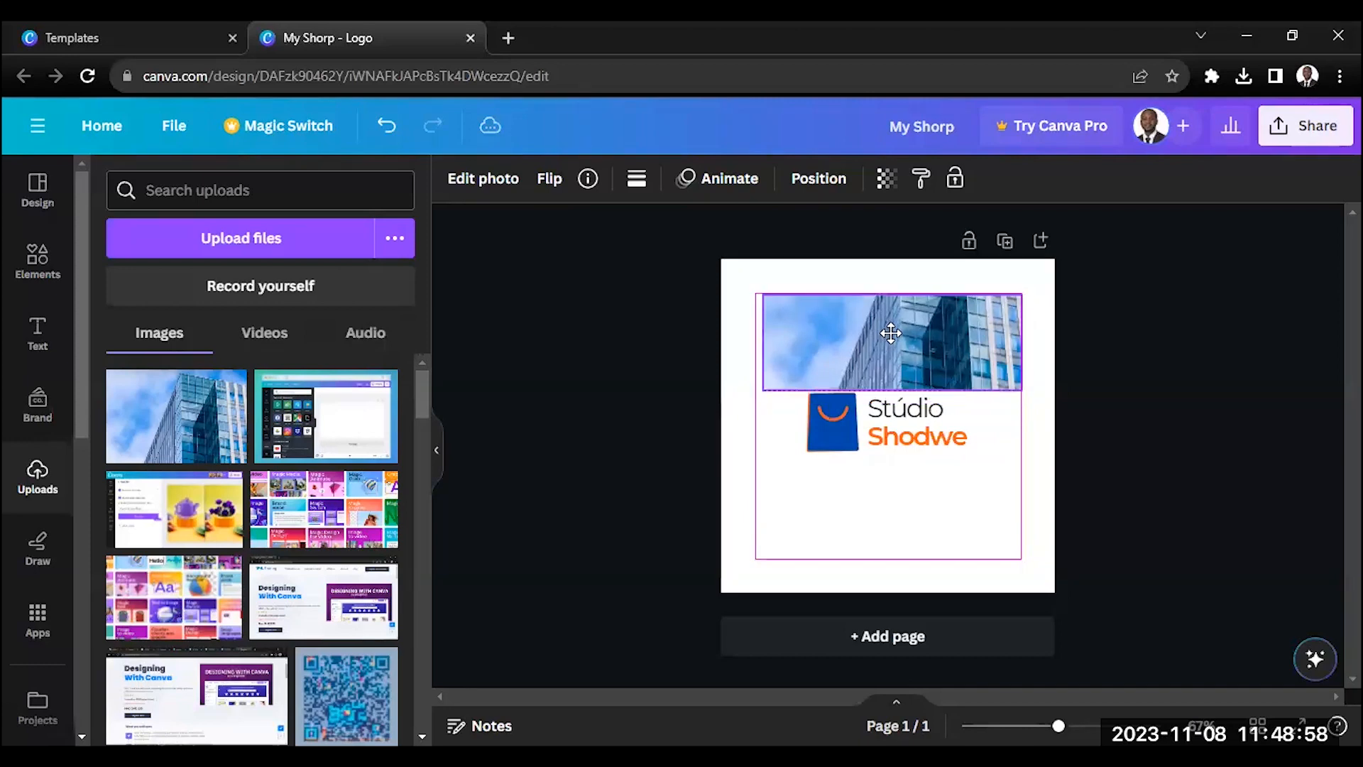
click(1121, 465)
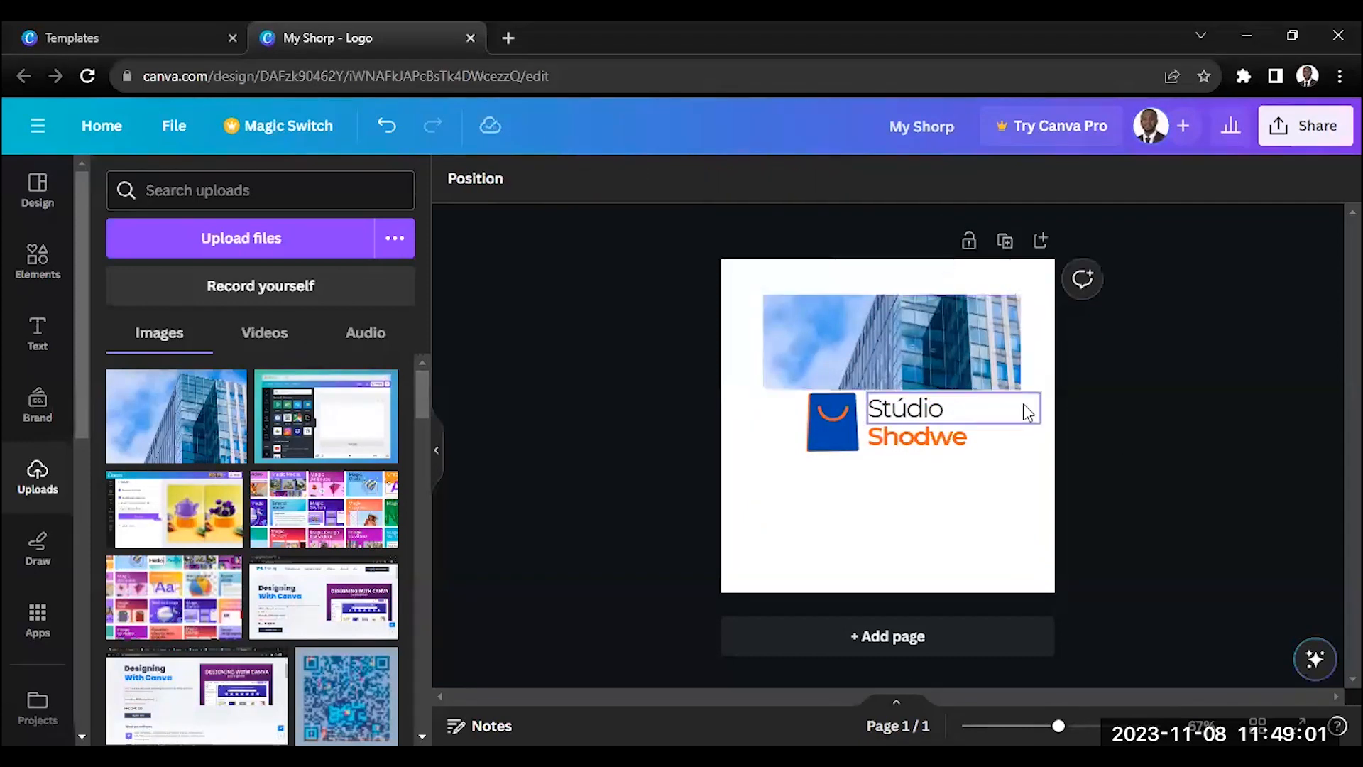
key(ctrl+z)
key(ctrl+z)
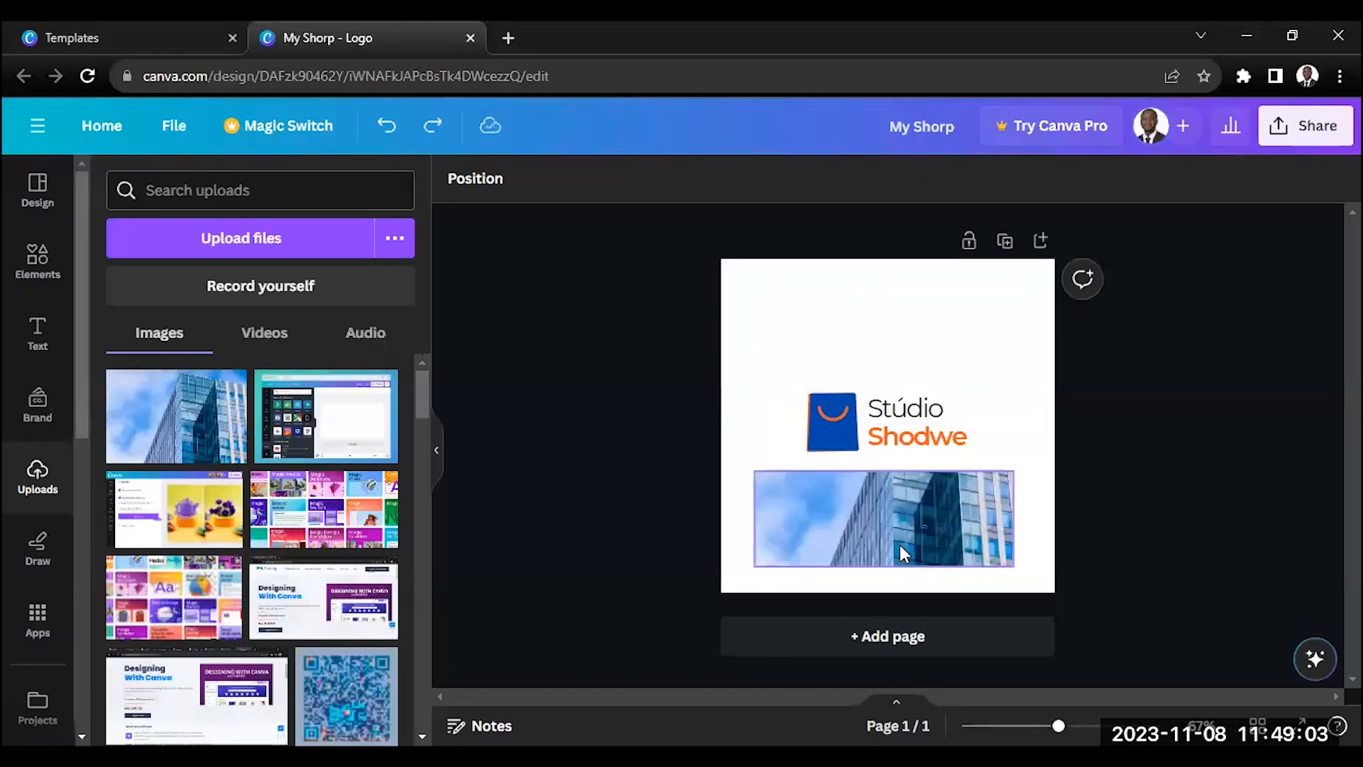
Step: Delete the cropped glass building photo from the page
click(858, 508)
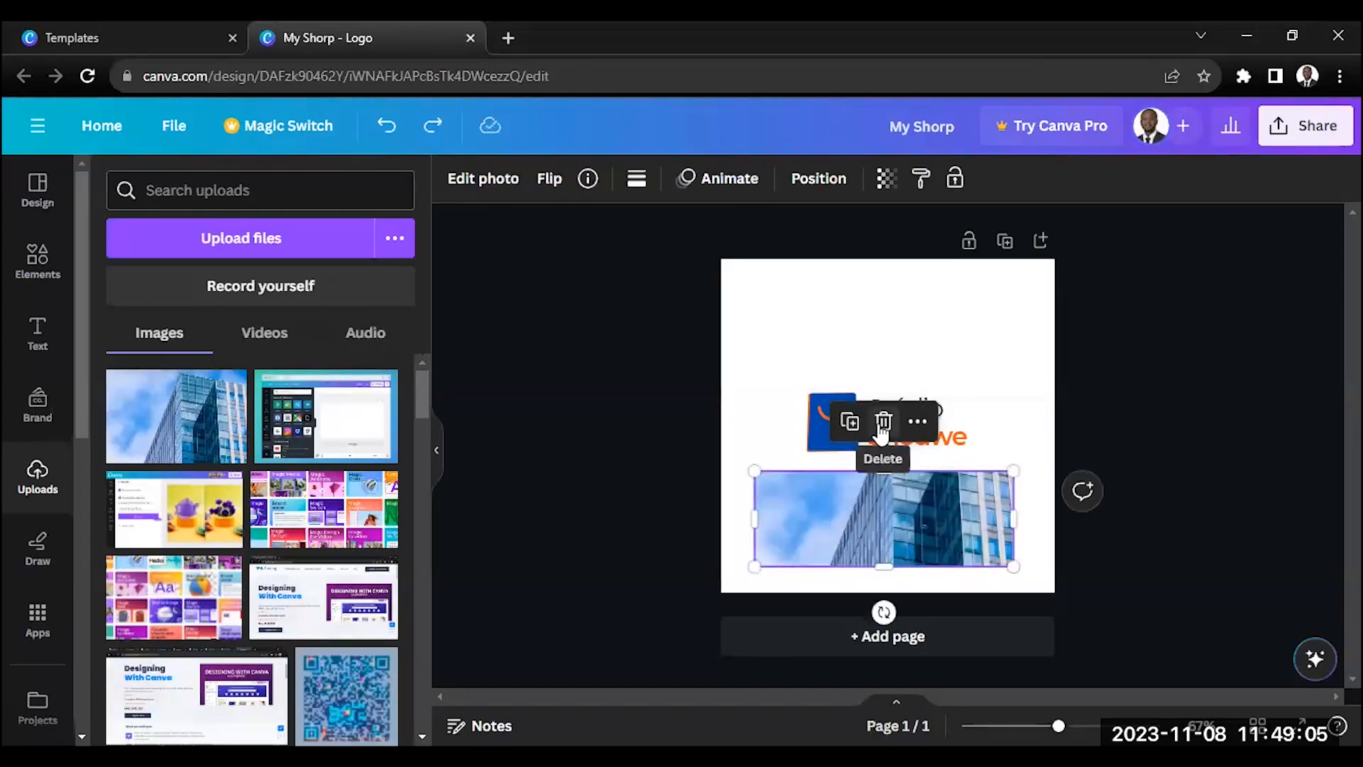
key(Delete)
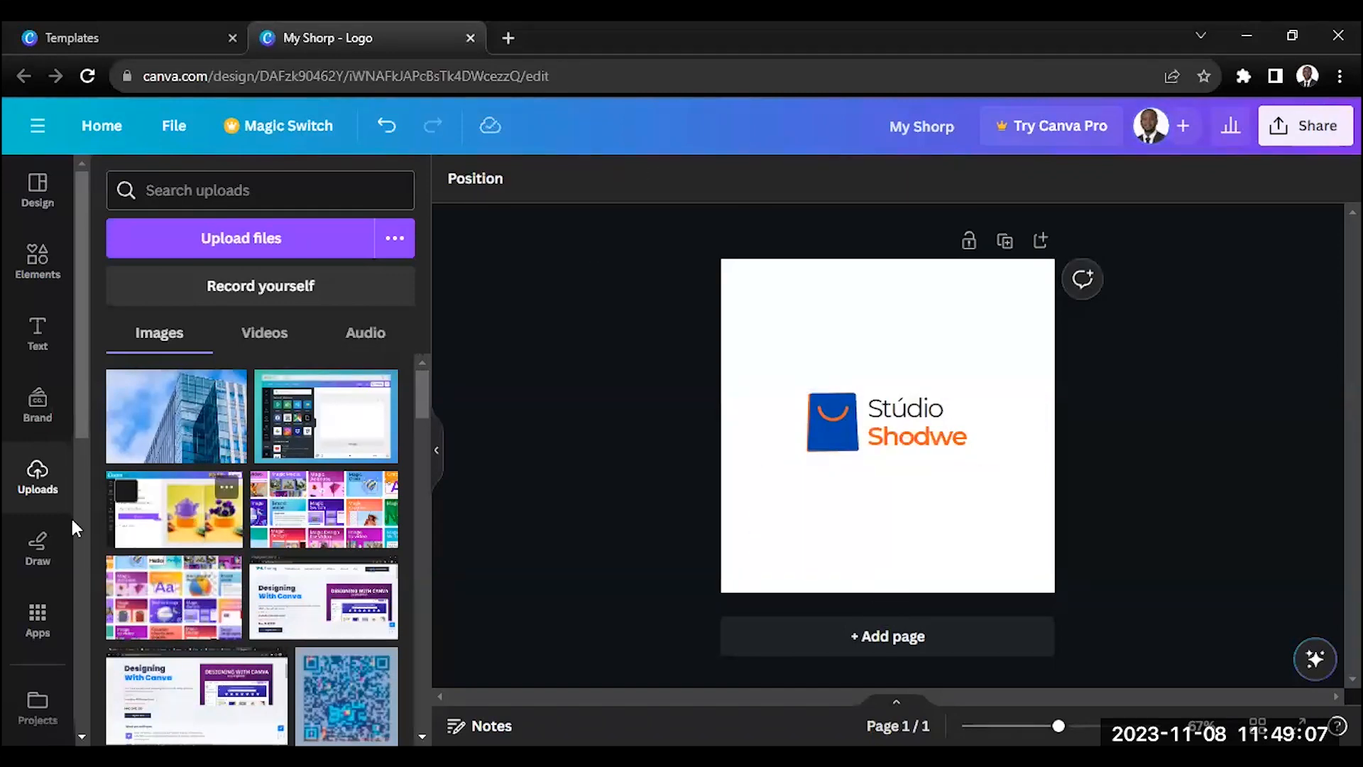
Step: Review the available drawing tools, including the pens, eraser, colour and stroke options
scroll(73, 522, down, 4)
scroll(37, 575, down, 3)
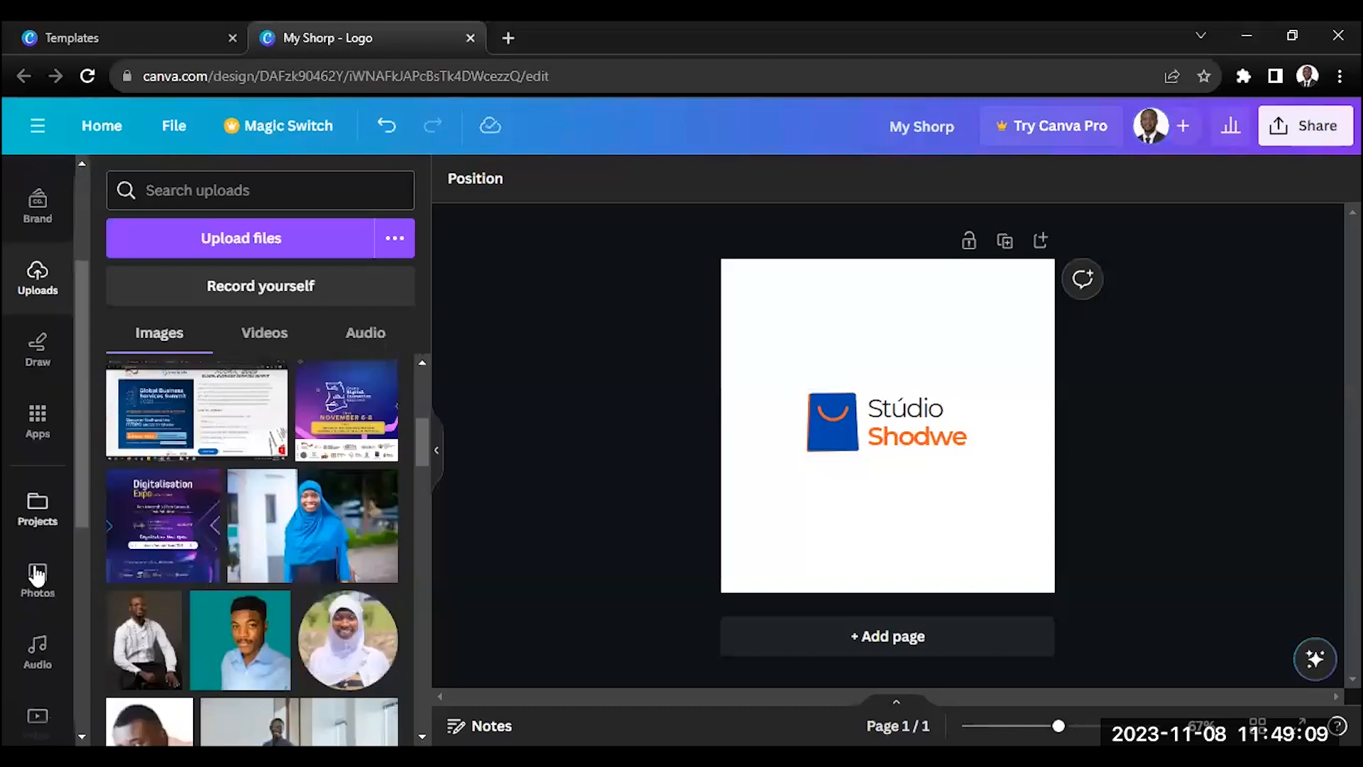
click(37, 345)
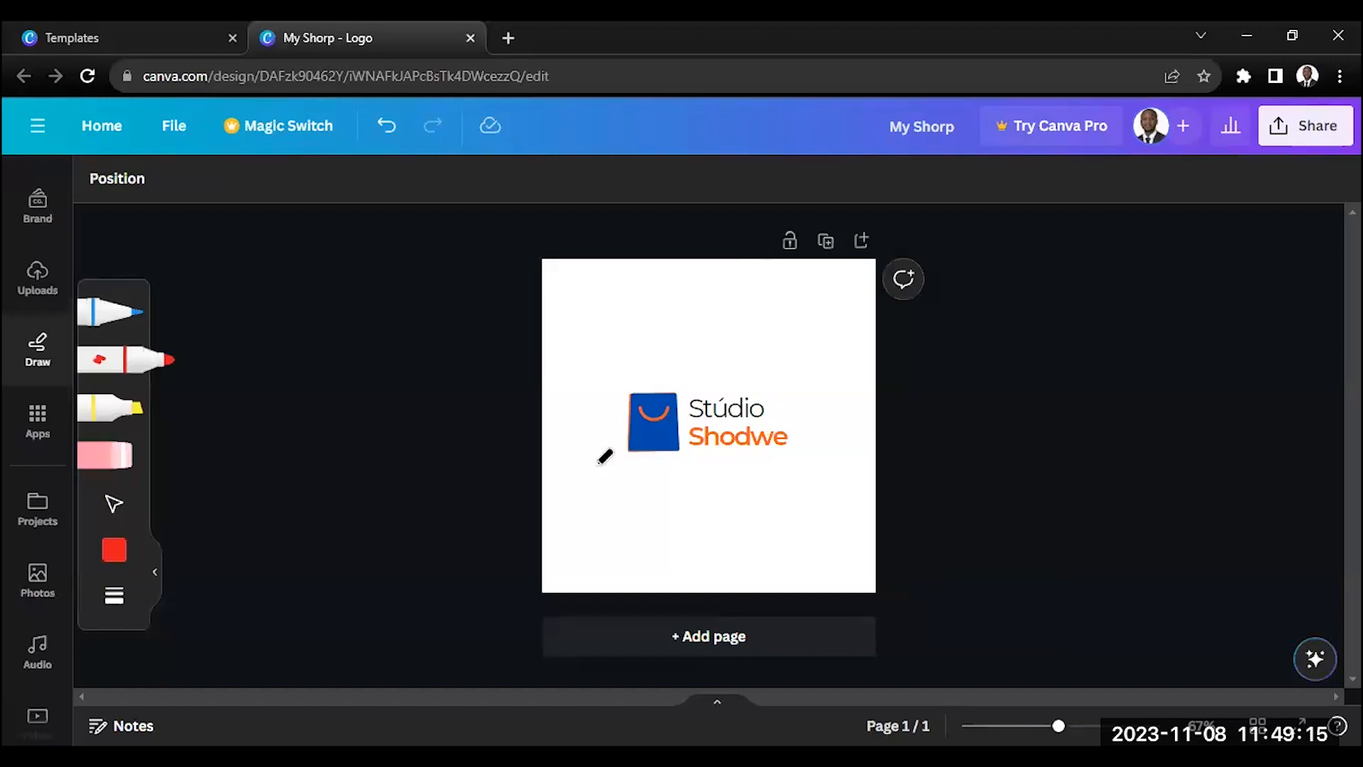
Step: Examine the apps offered for discovery, the apps already added to the account and the More from Canva collection
click(38, 425)
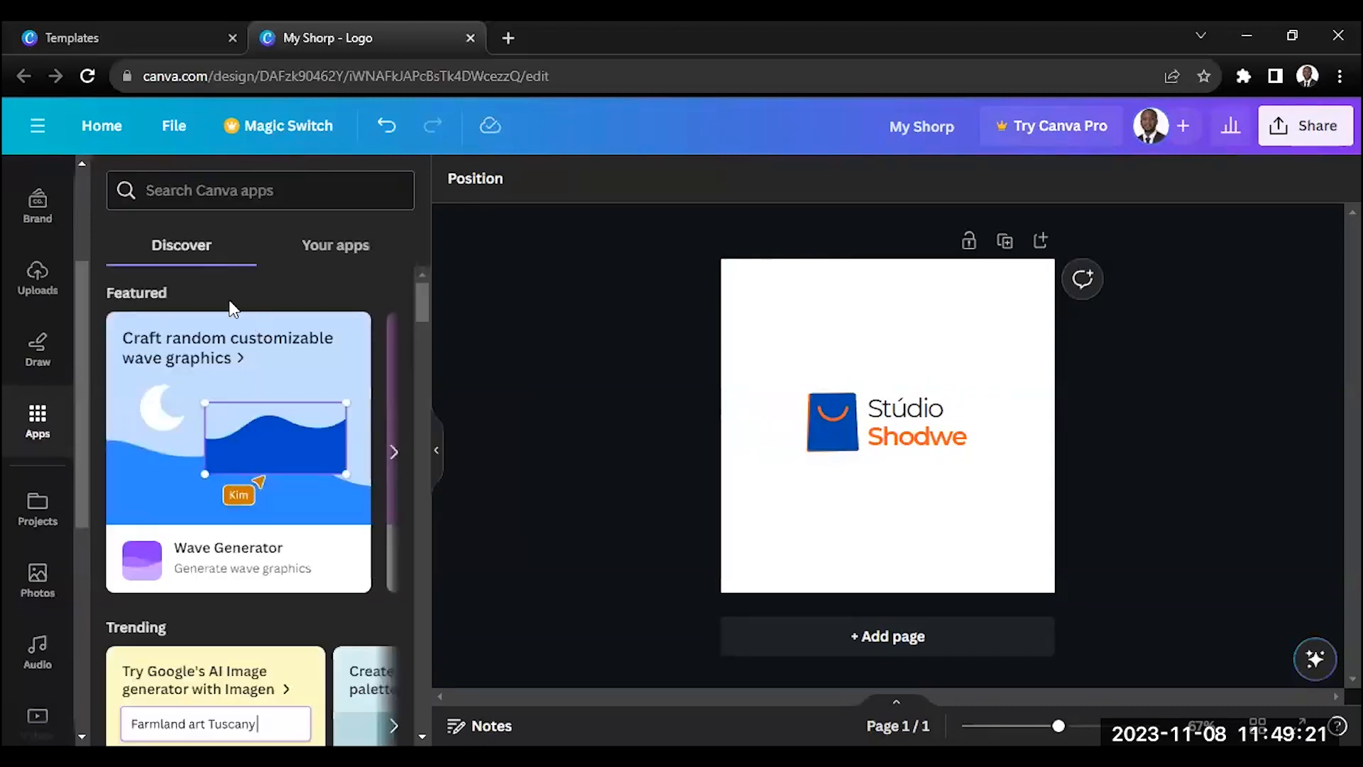
click(315, 250)
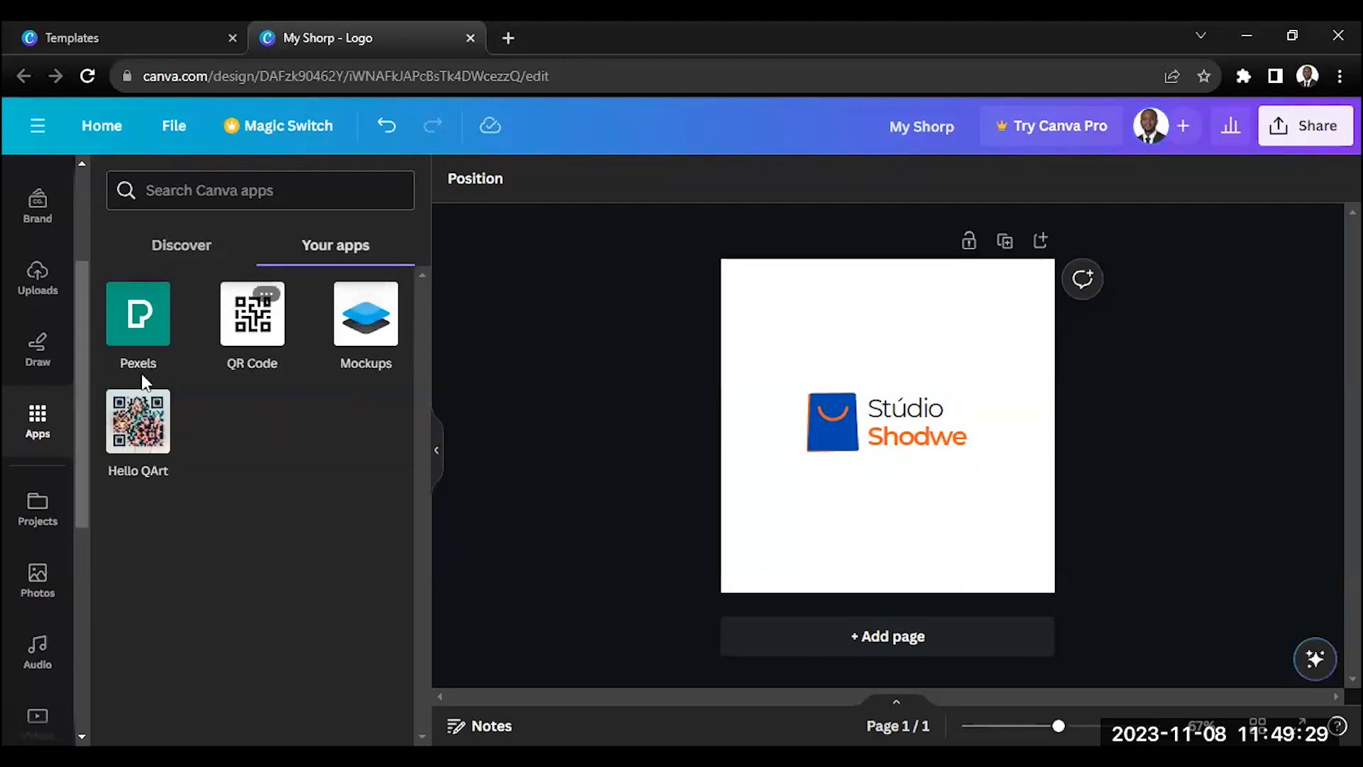
click(178, 256)
click(337, 258)
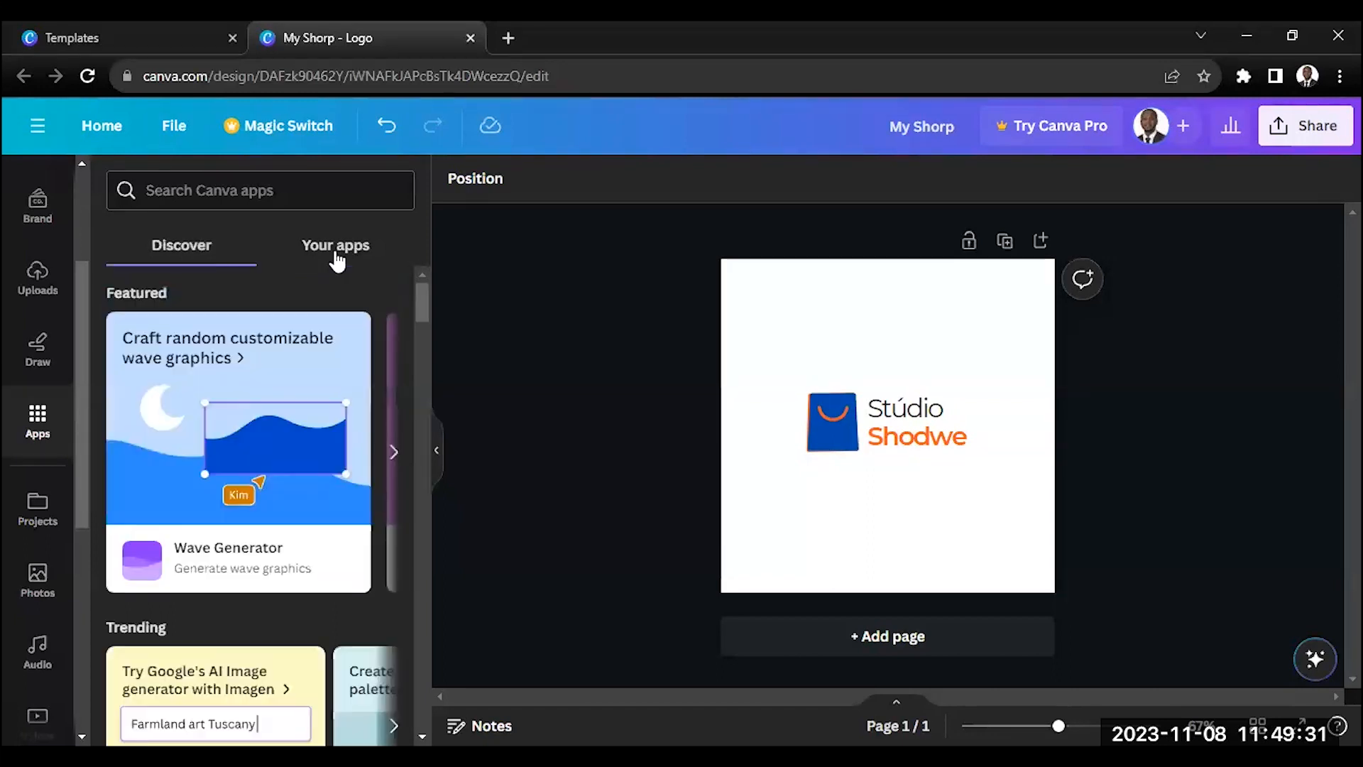
click(183, 260)
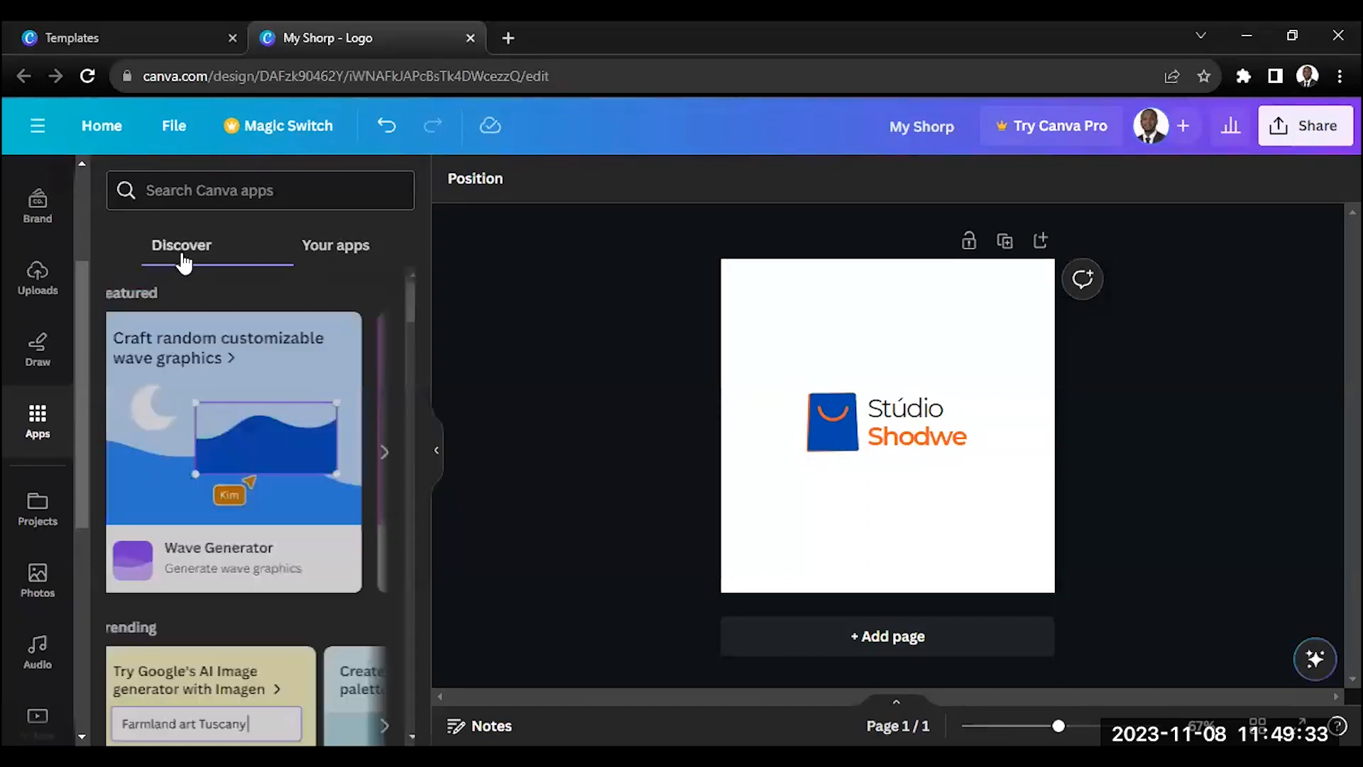
scroll(268, 441, down, 5)
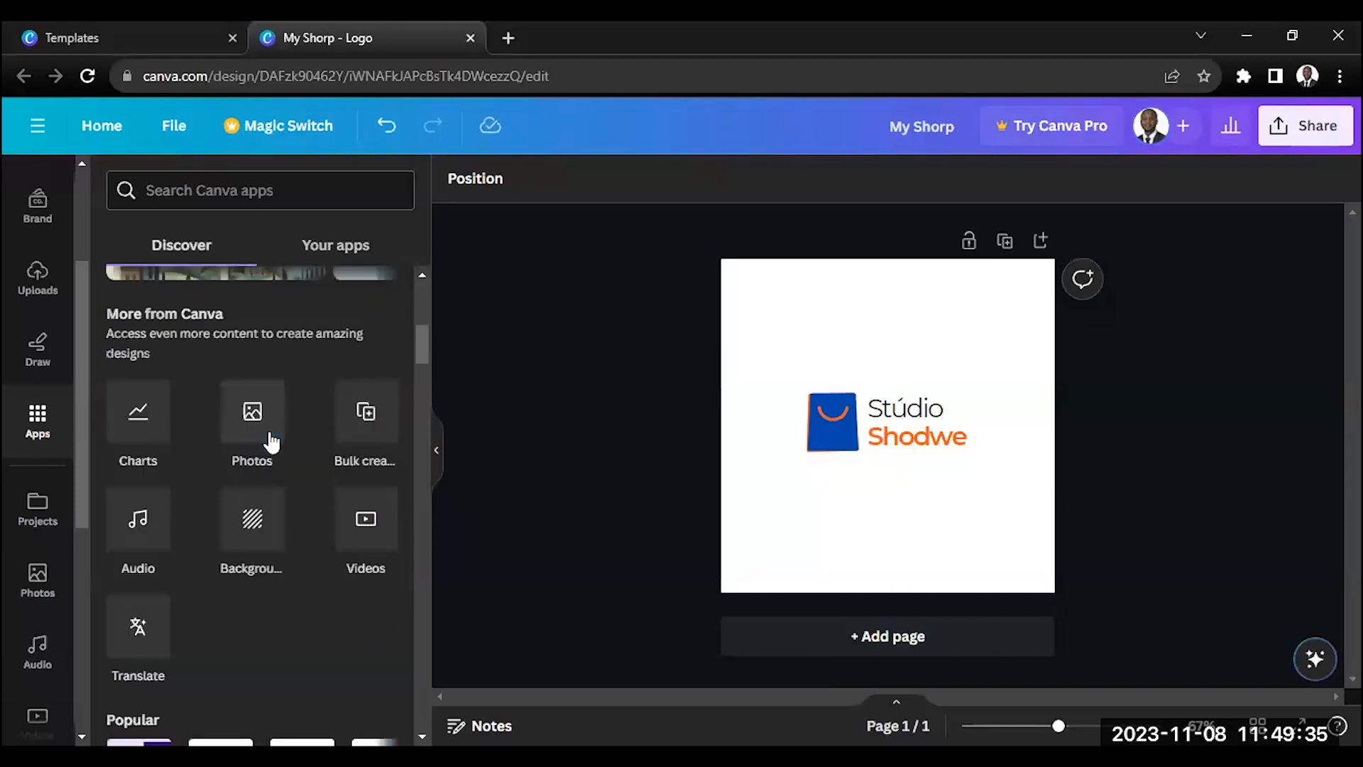
scroll(213, 390, up, 1)
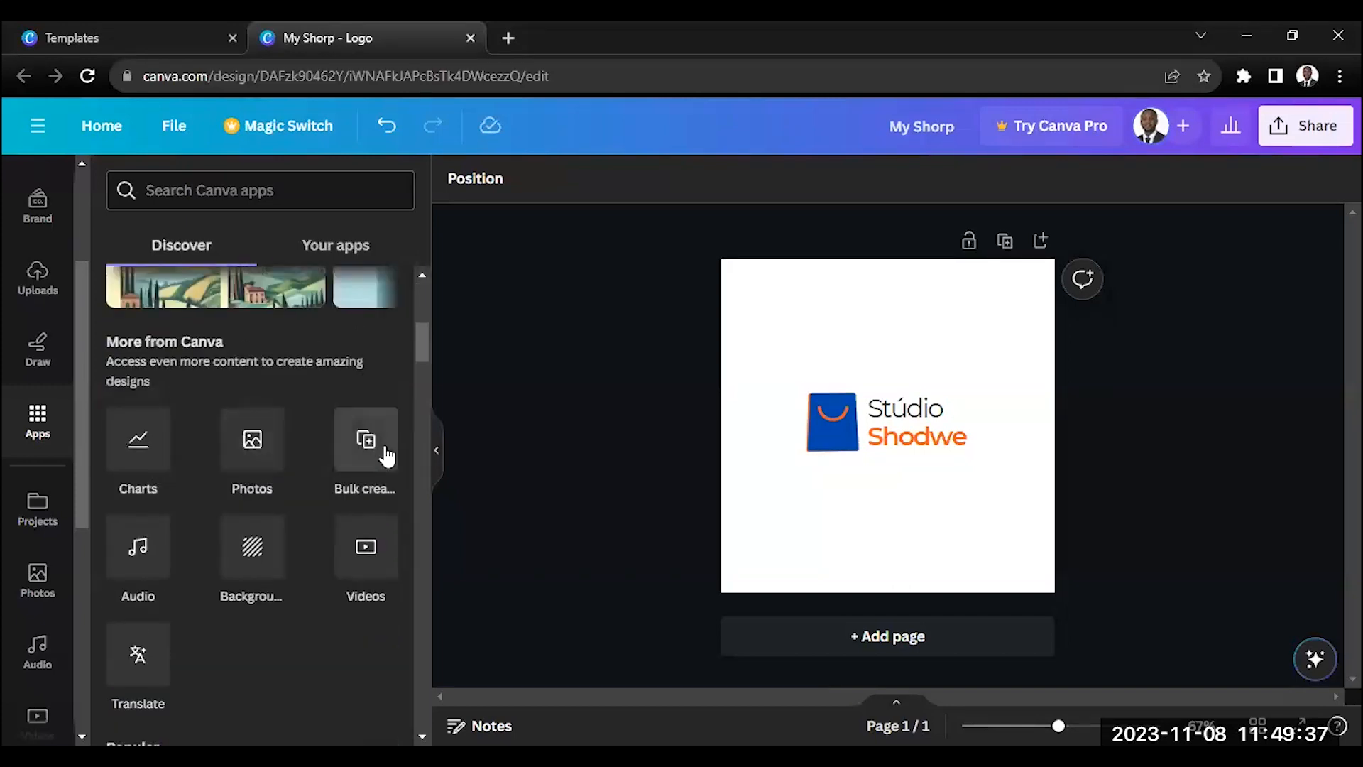
scroll(422, 369, up, 2)
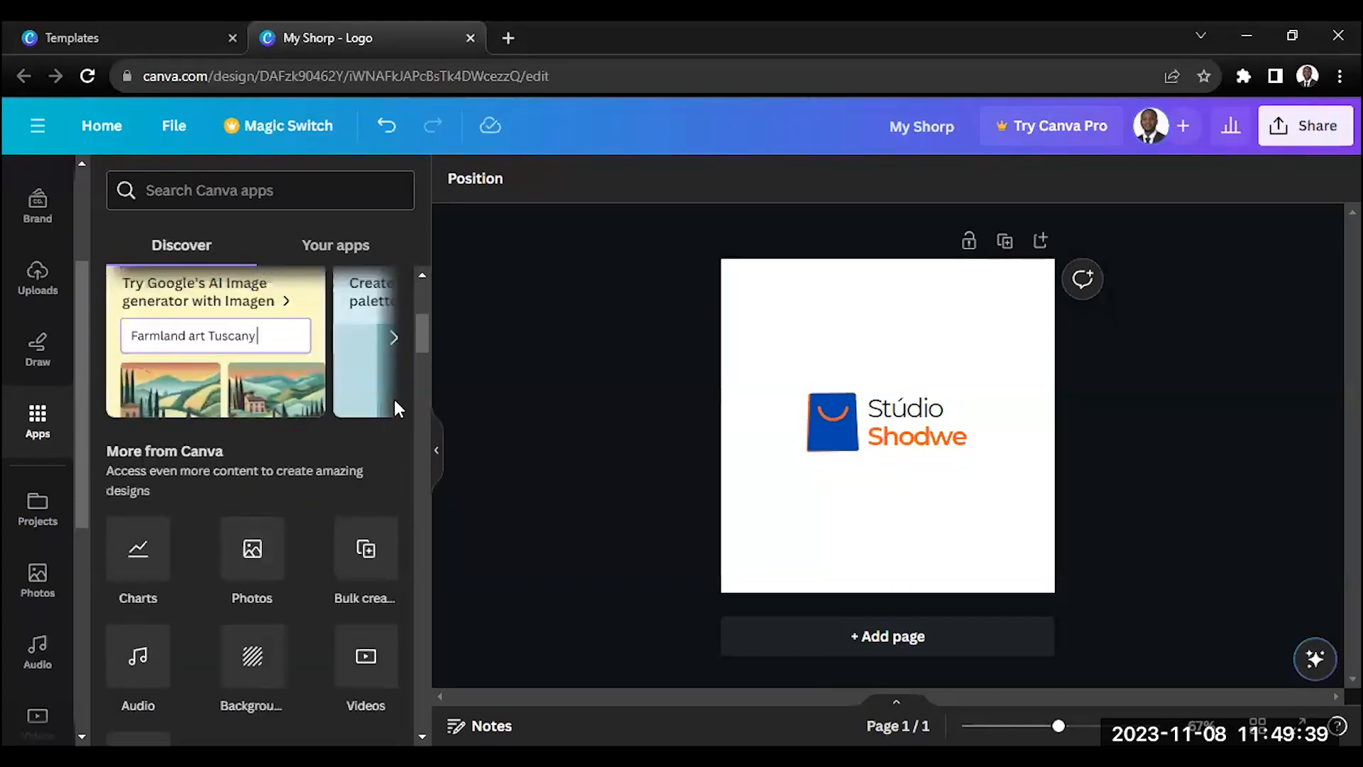
scroll(424, 356, down, 5)
scroll(424, 355, up, 3)
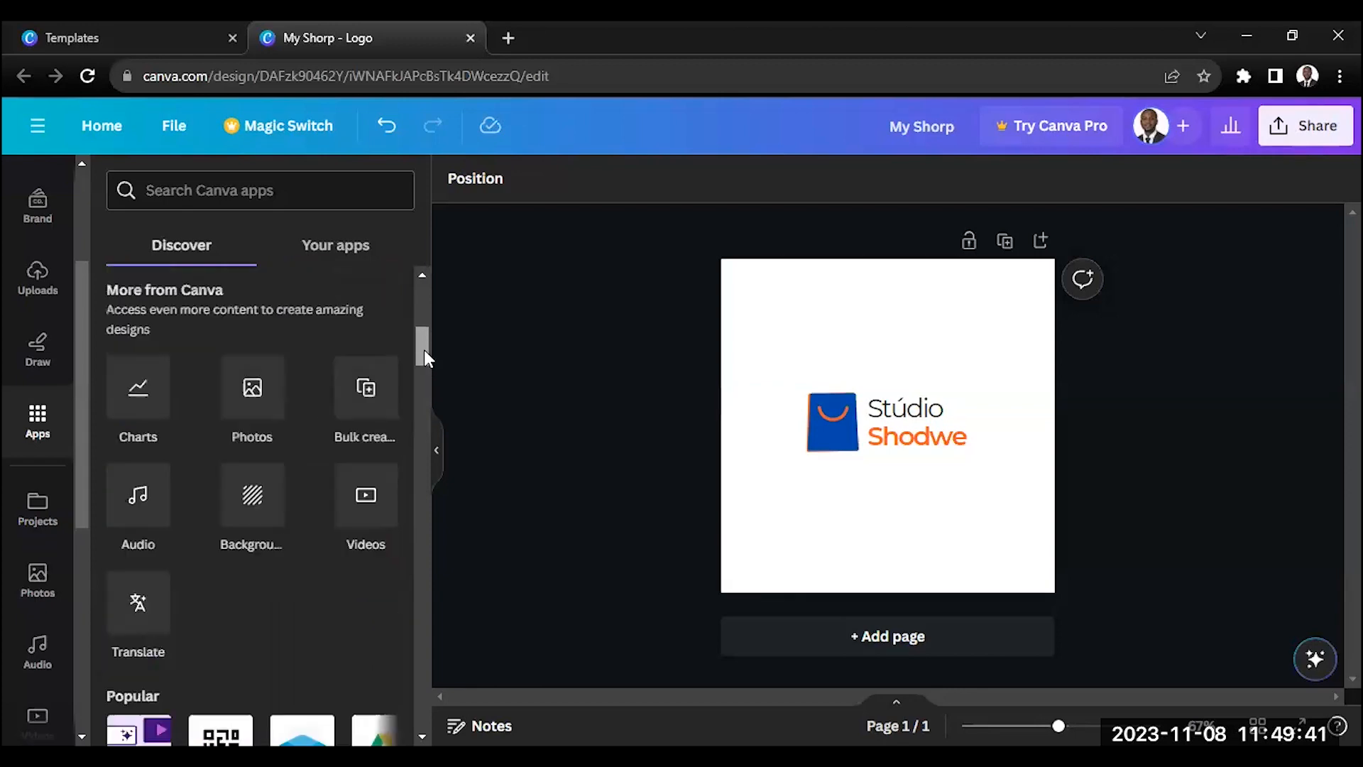
scroll(423, 352, down, 1)
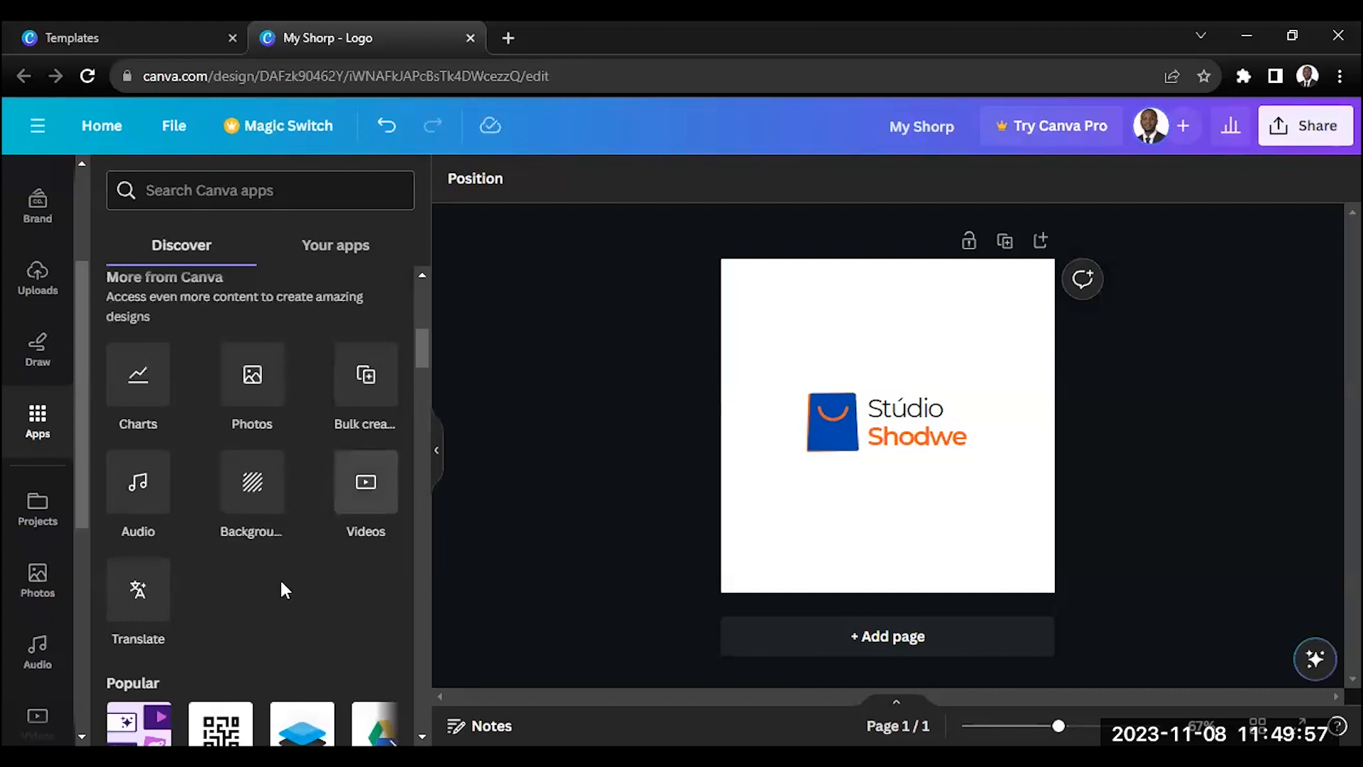
Step: Open the QR Code app, and copy the address of the Canva home page from a new browser tab
drag(422, 354, 426, 385)
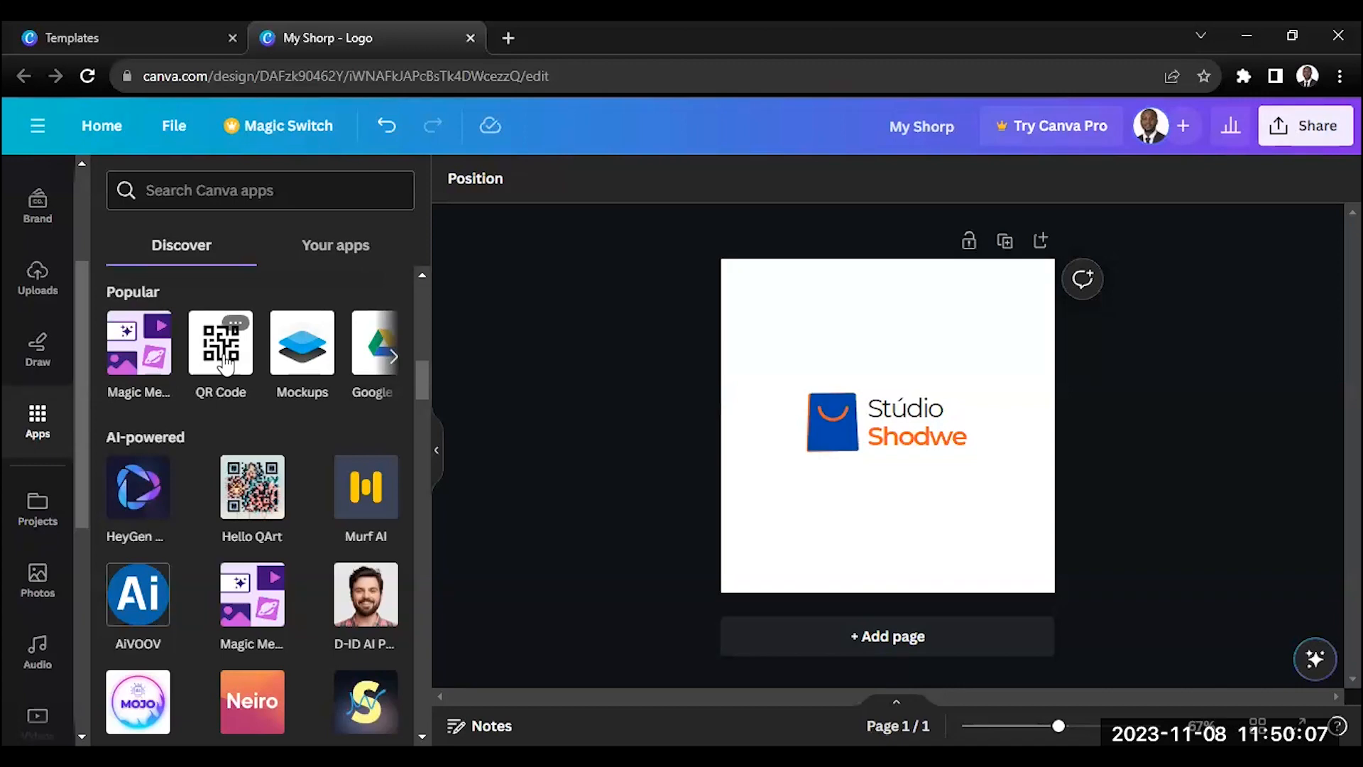
scroll(225, 364, down, 10)
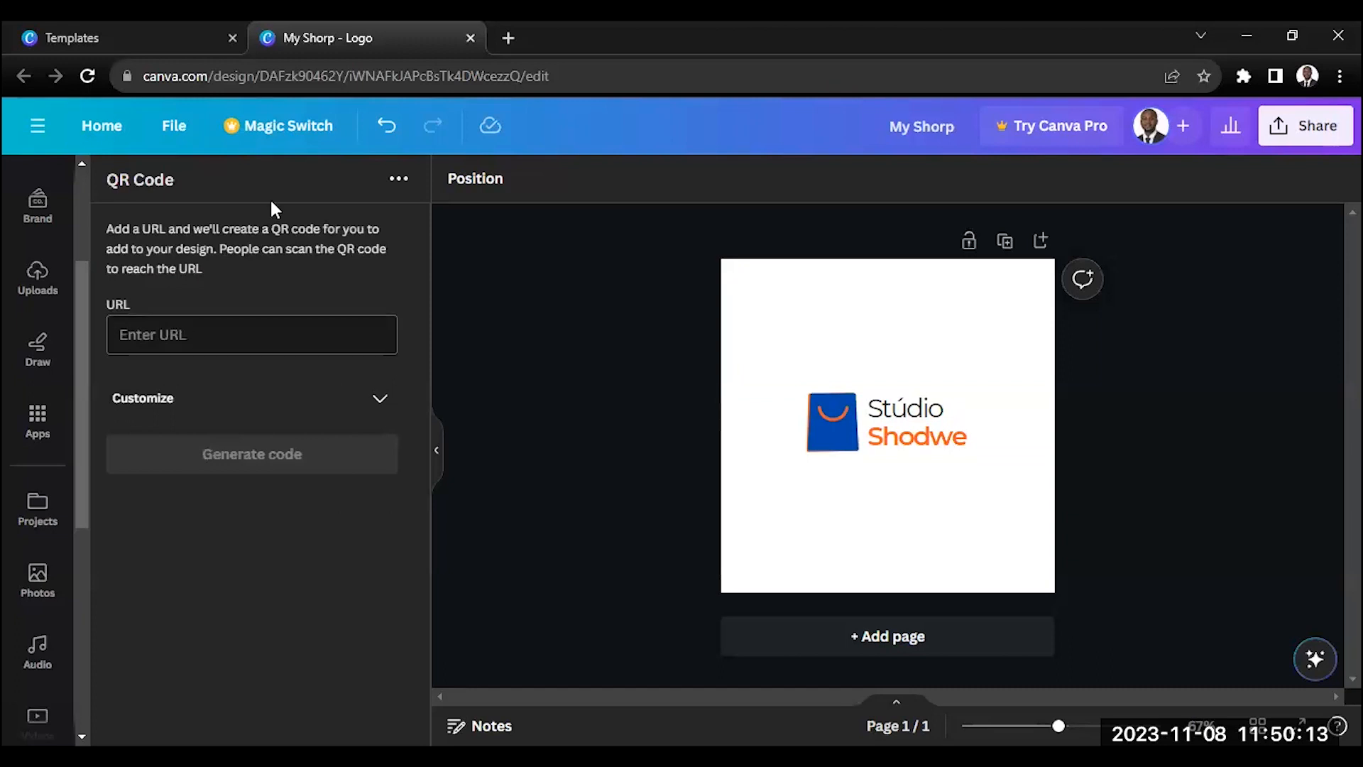
click(507, 39)
click(606, 83)
key(Down)
key(Down)
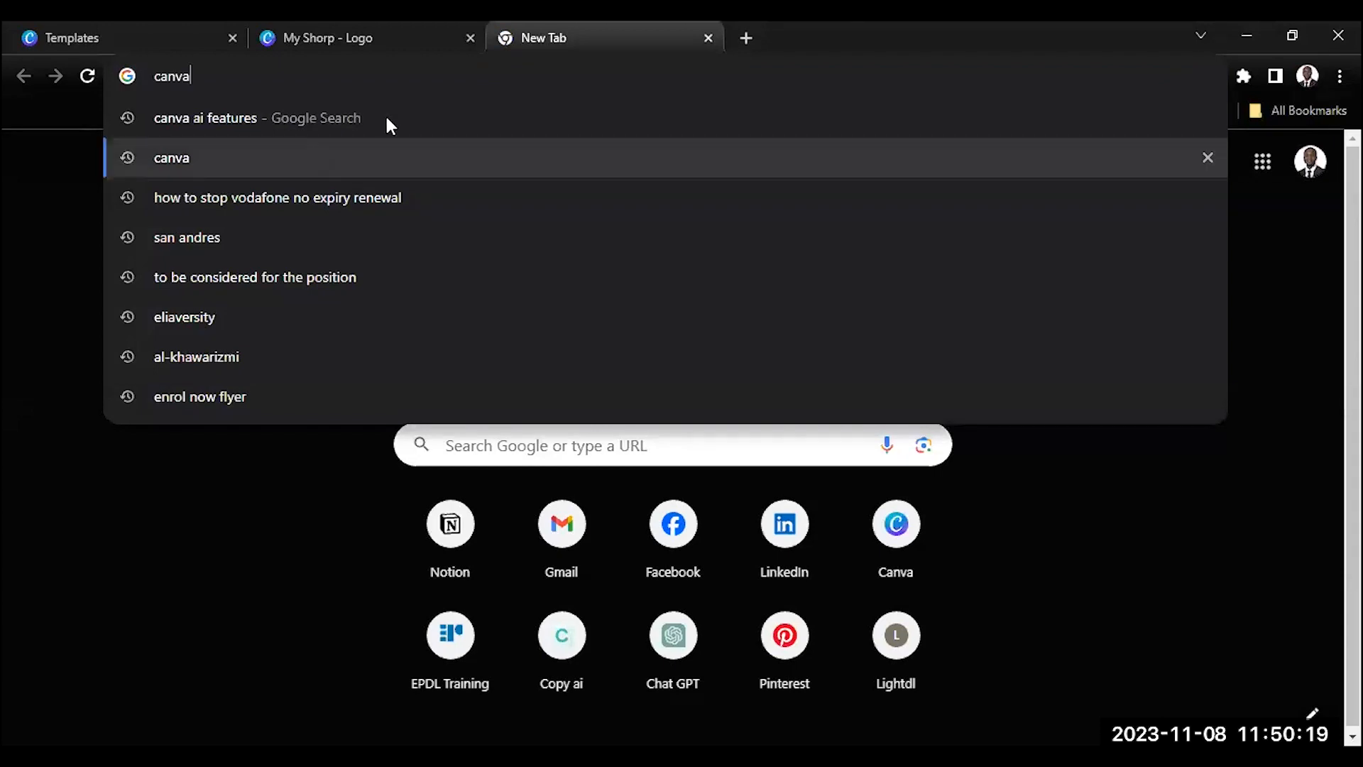
key(Return)
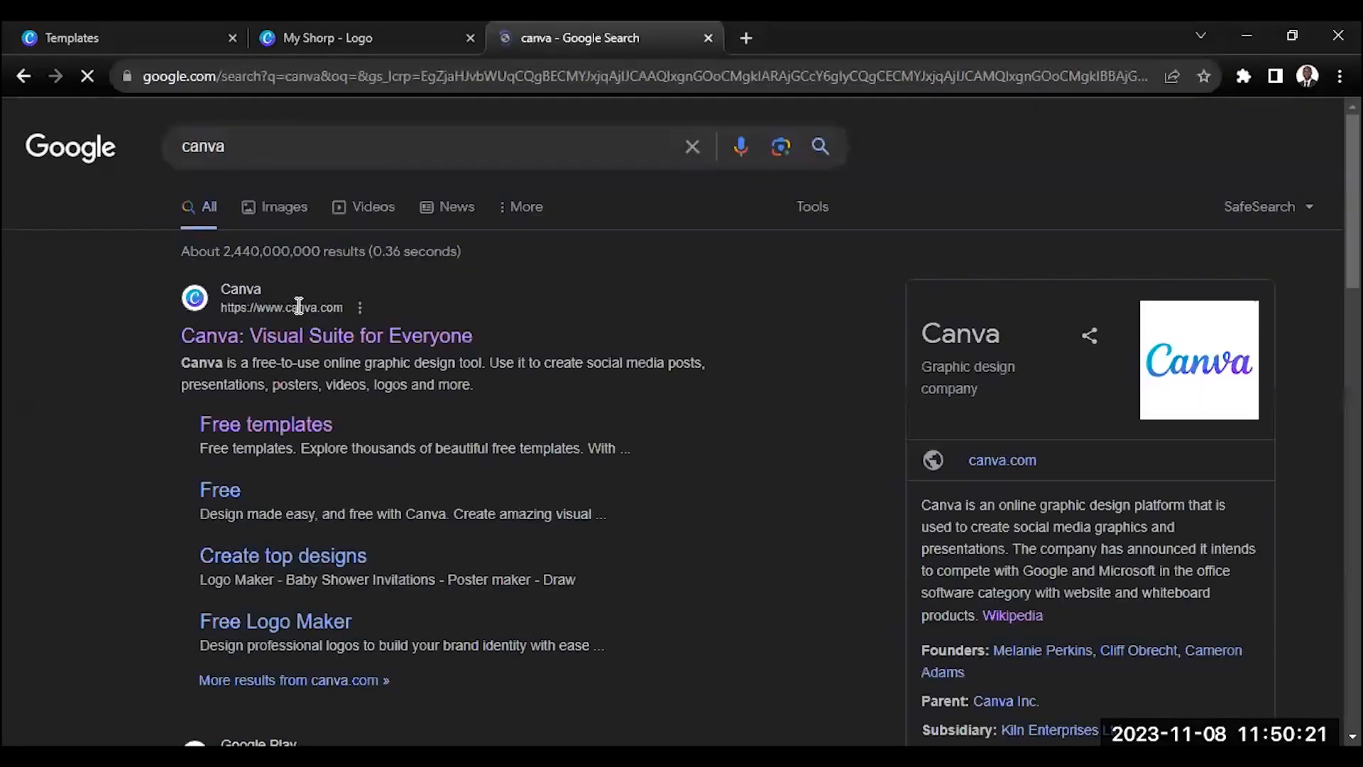
click(372, 71)
key(ctrl+c)
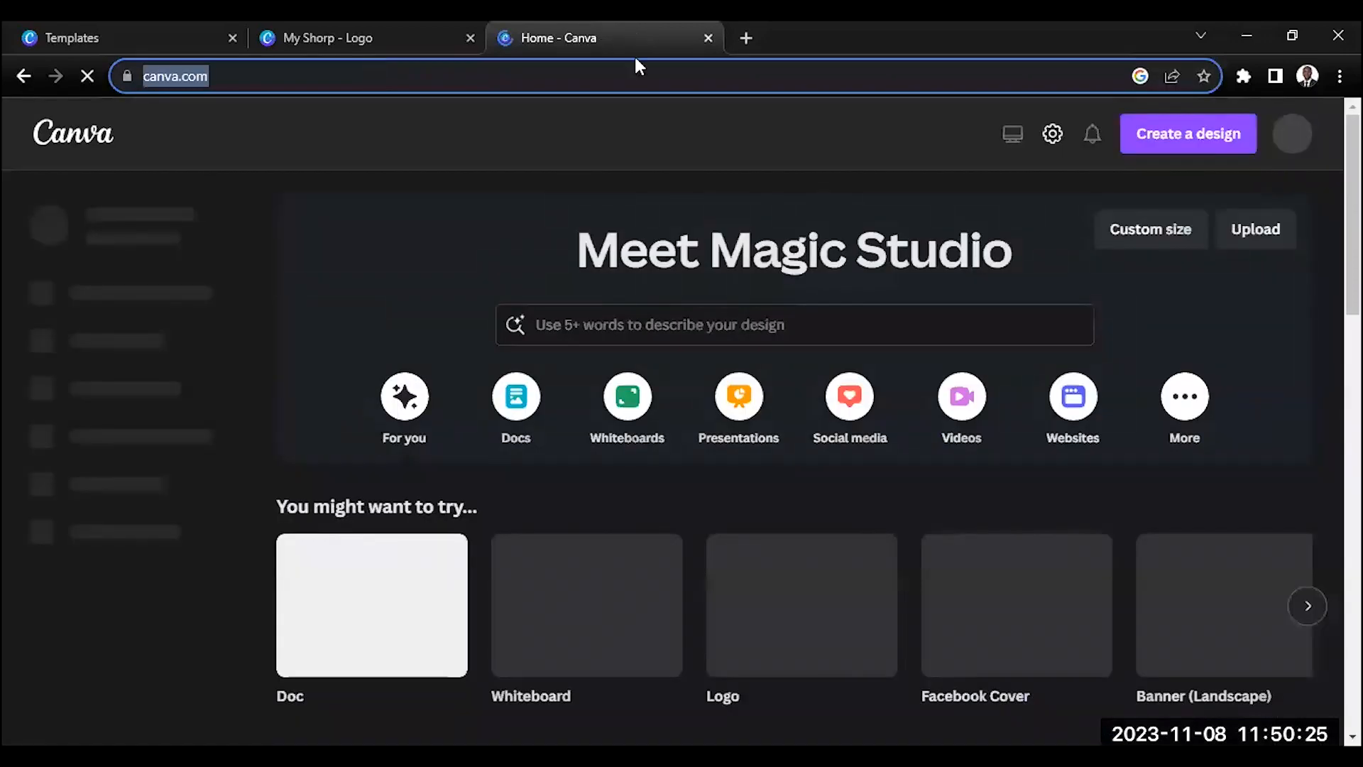
click(326, 23)
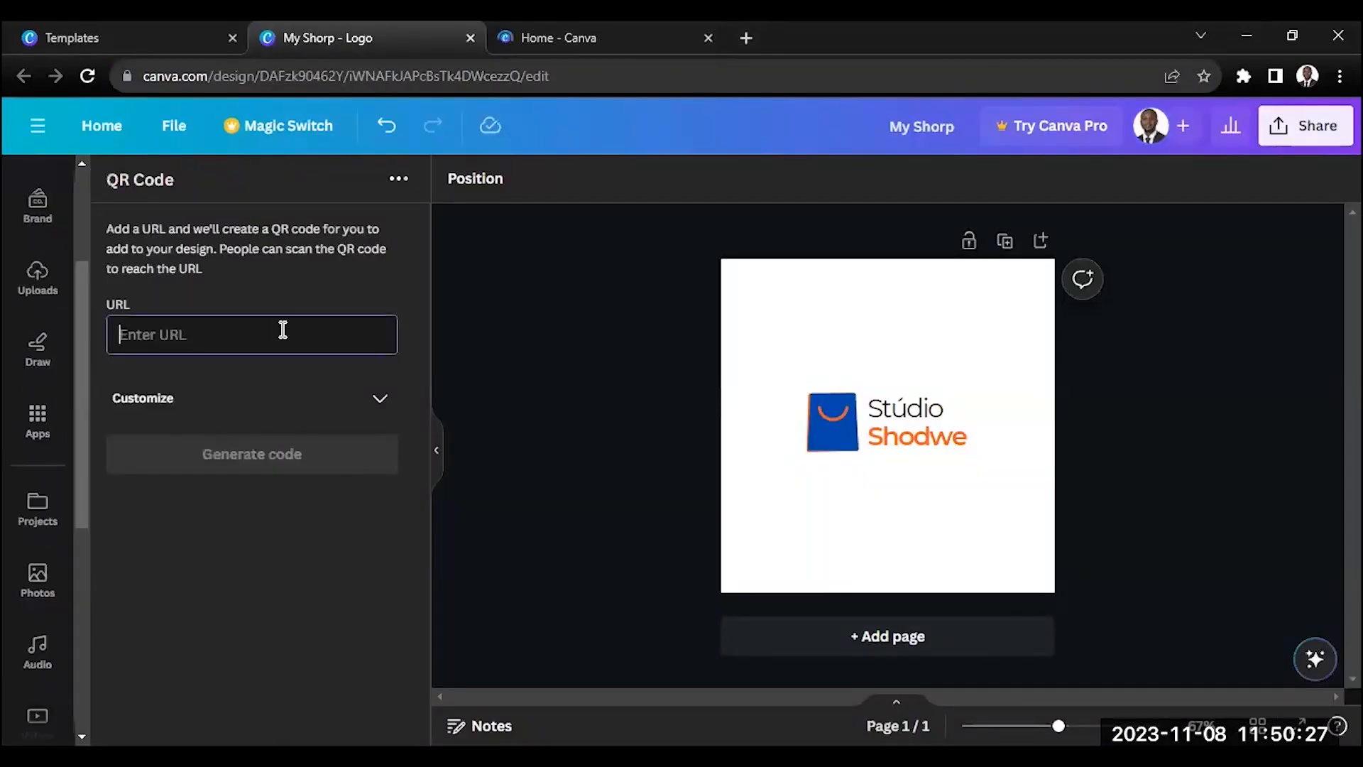
key(ctrl+v)
click(272, 448)
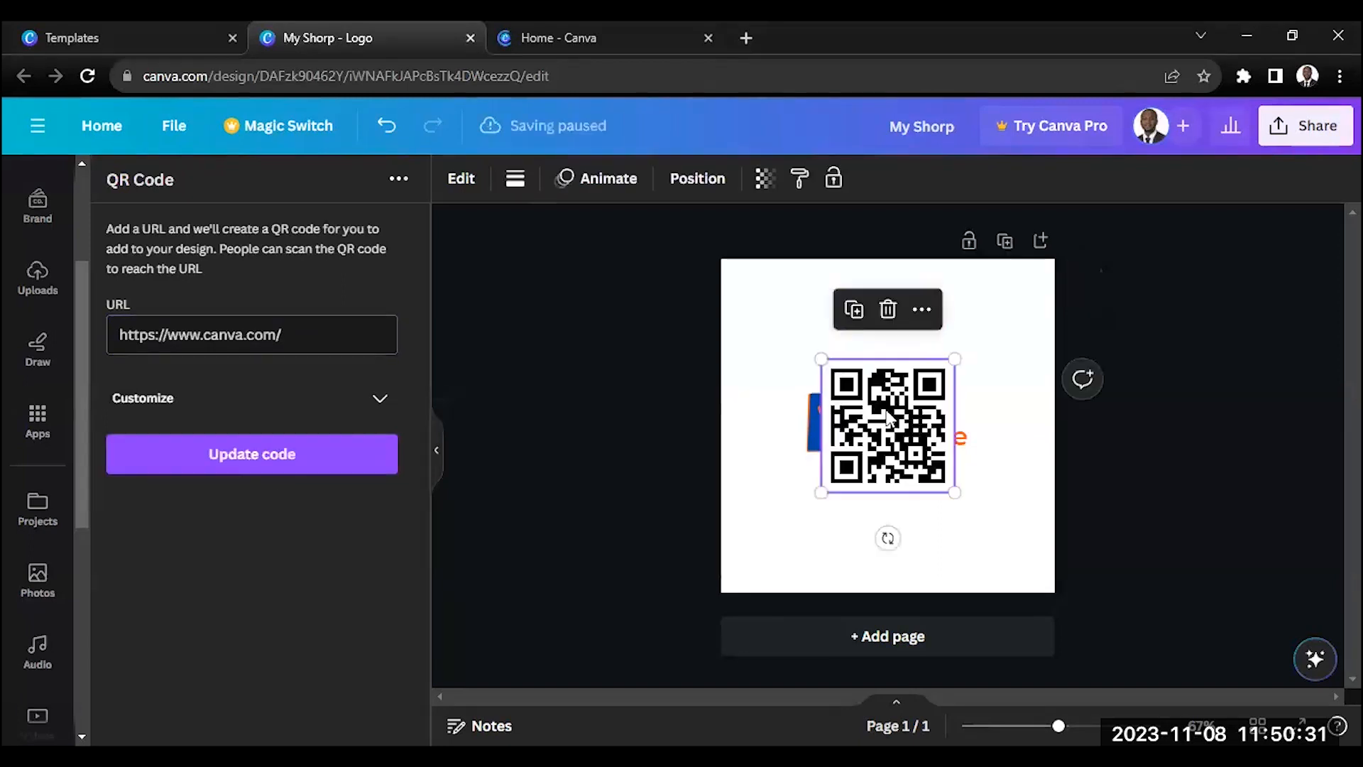
drag(900, 428, 984, 511)
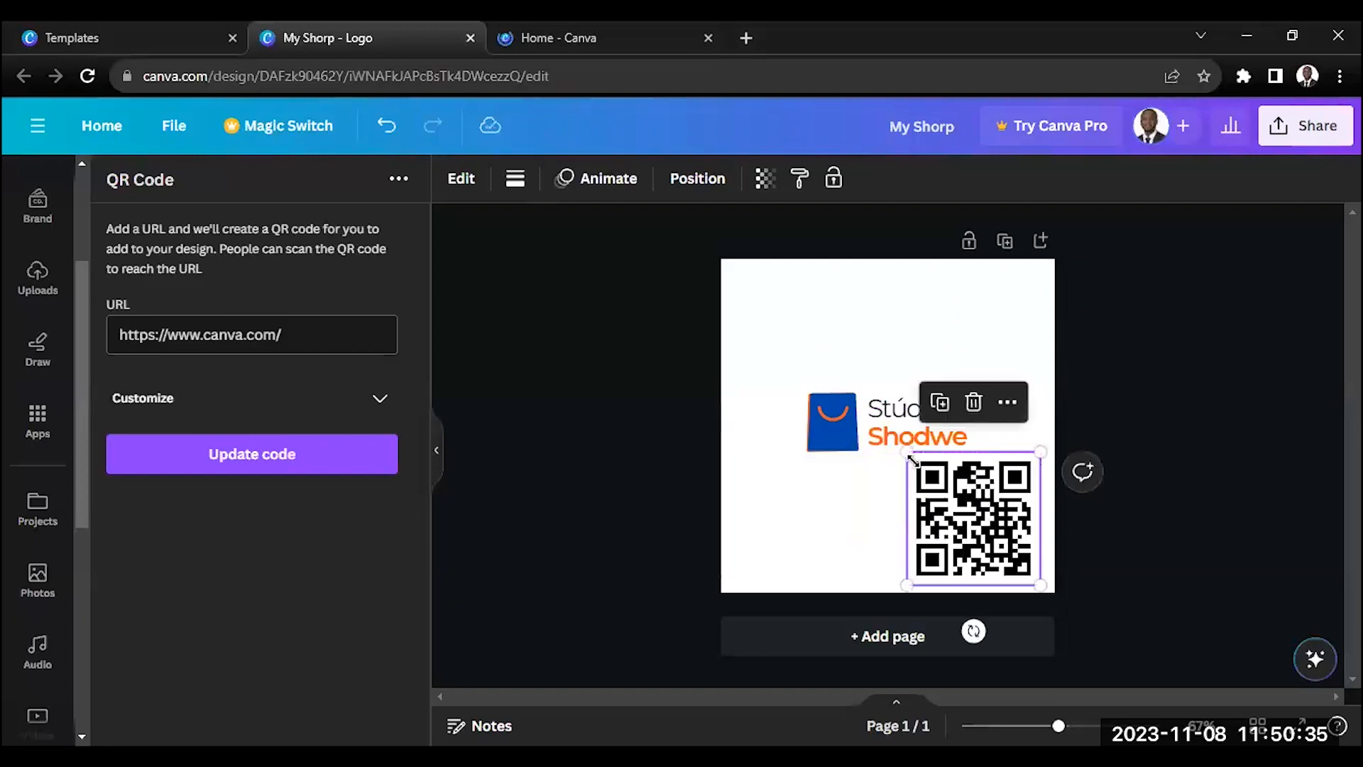
drag(907, 452, 940, 484)
click(1089, 556)
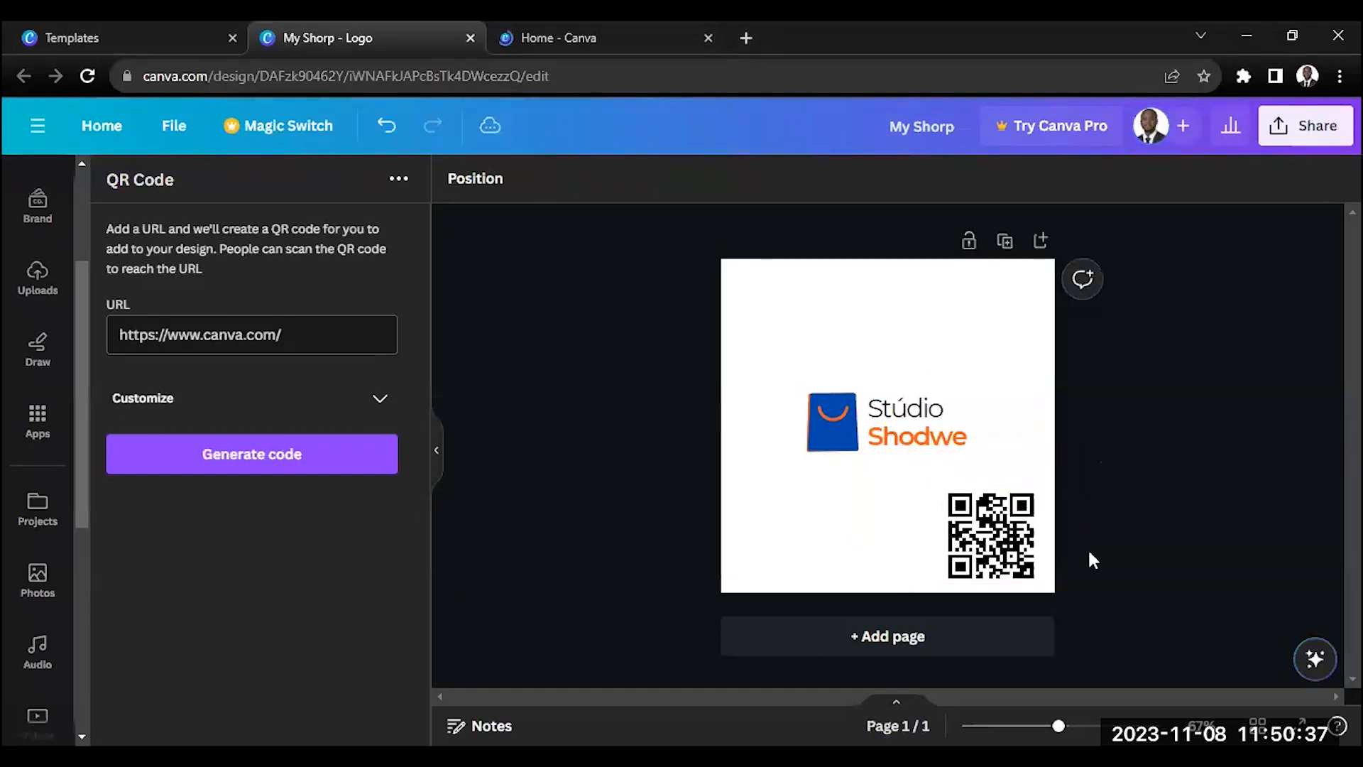
Step: Delete the QR code from the page
click(996, 547)
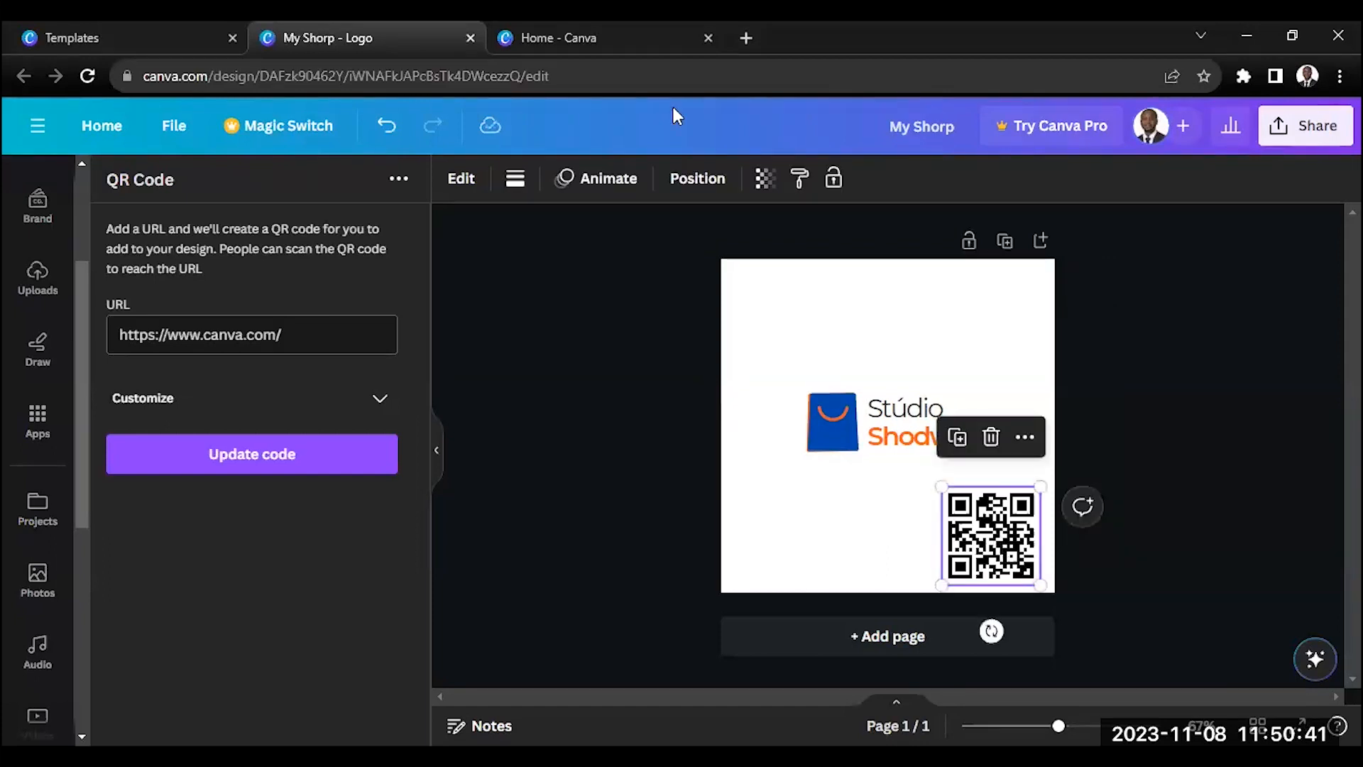
key(Delete)
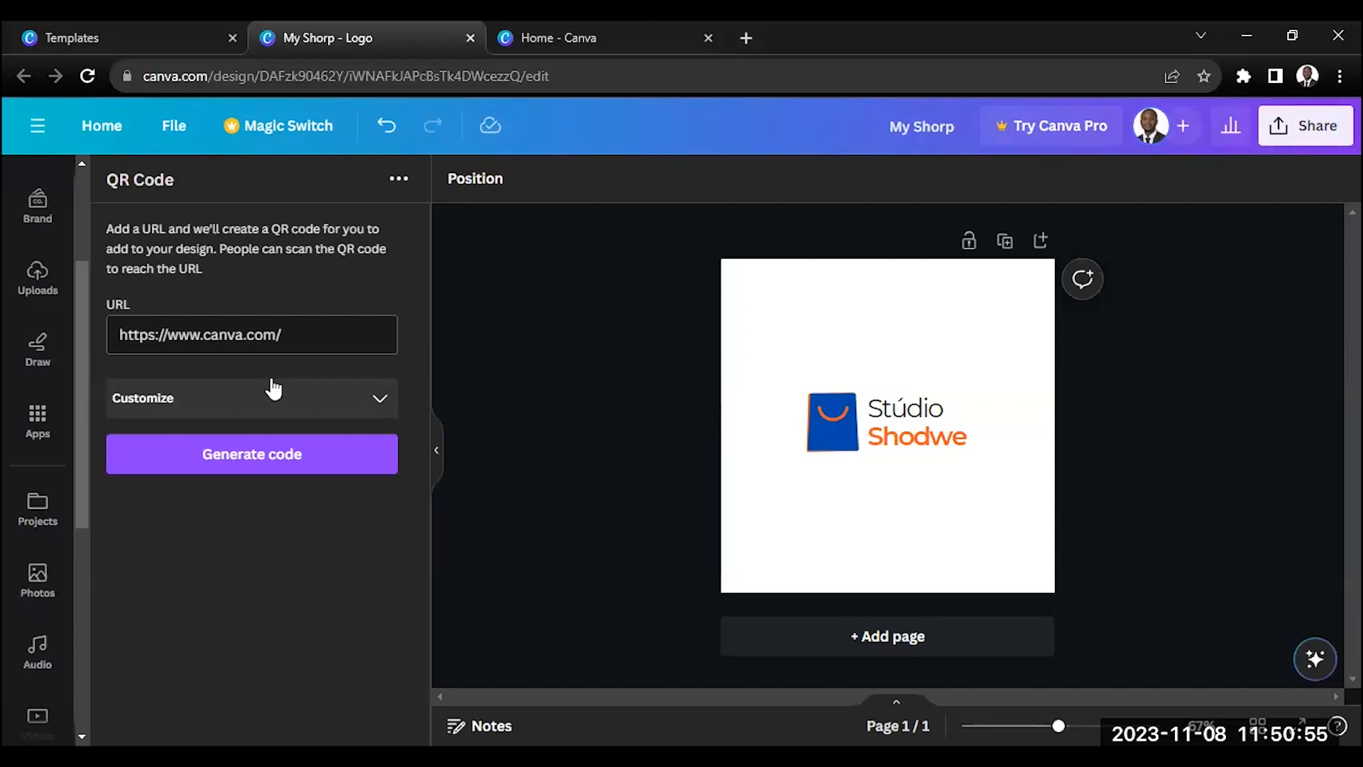
Step: Browse the discoverable apps in the AI-powered and Create something new categories
click(39, 419)
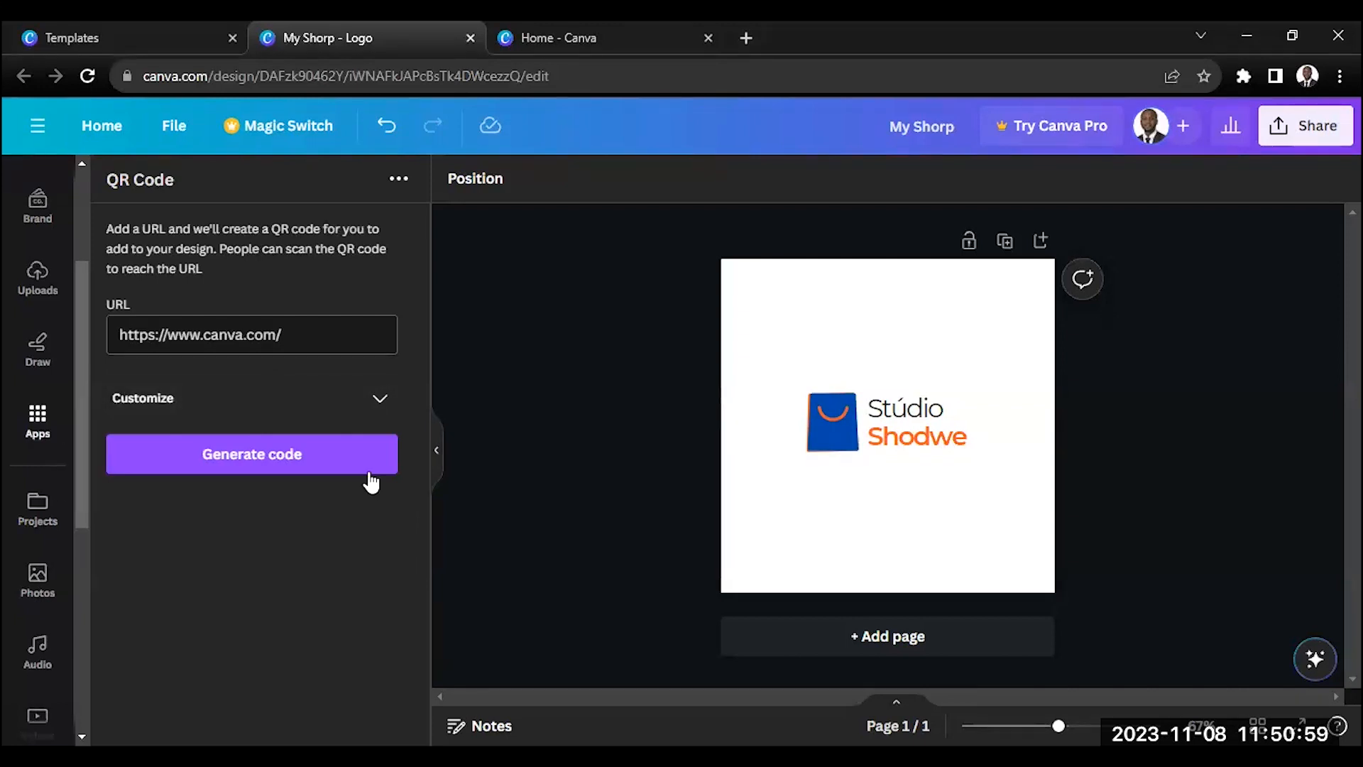
scroll(422, 405, down, 5)
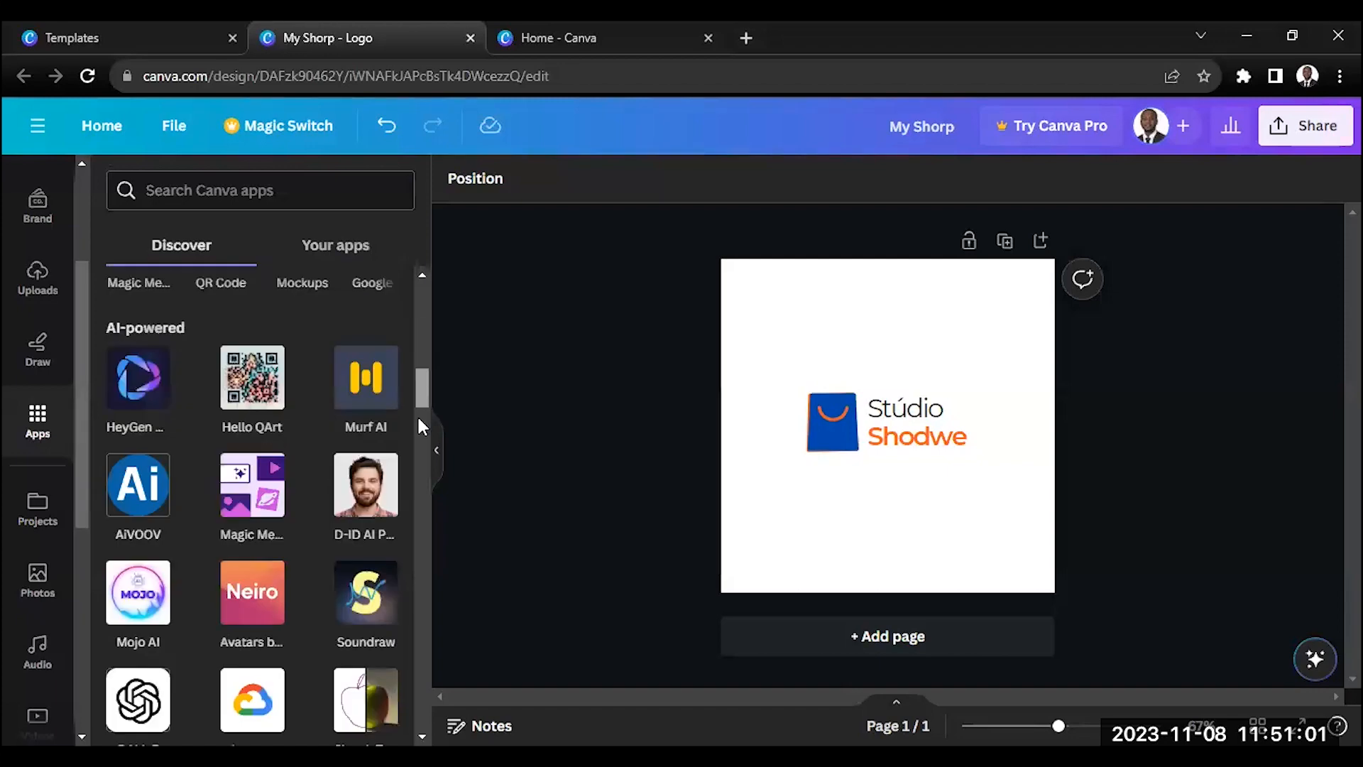
scroll(417, 426, down, 4)
scroll(418, 465, down, 8)
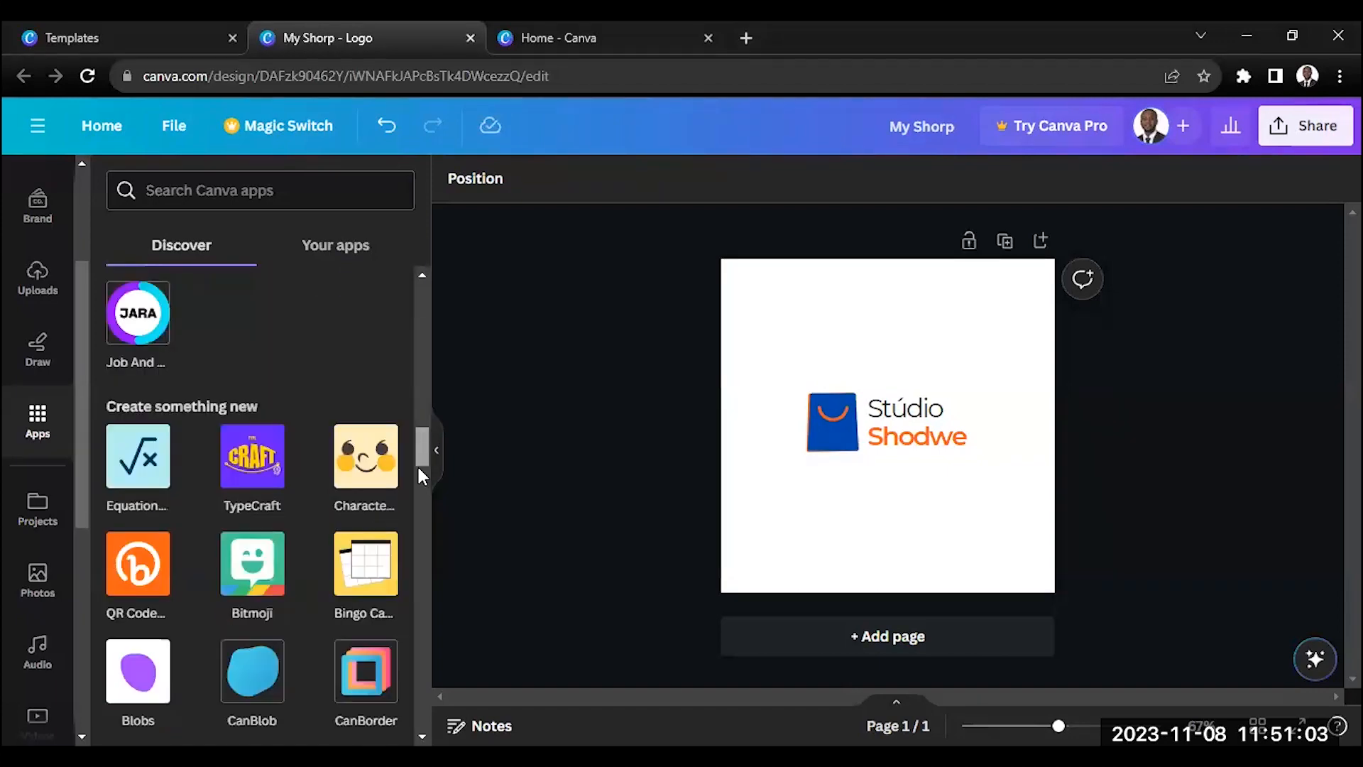
scroll(193, 526, down, 2)
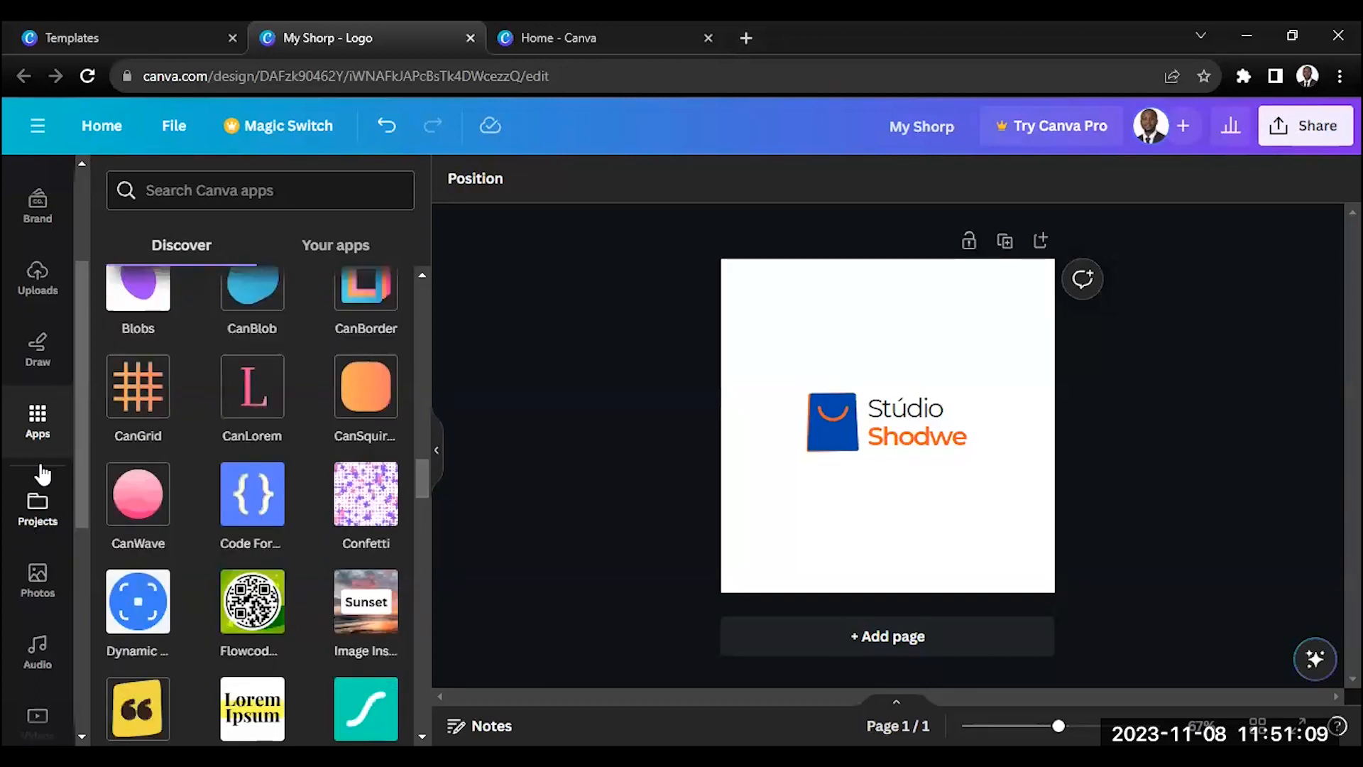
Step: Look through the saved projects and folders and the remaining editor tools
click(38, 505)
scroll(38, 497, down, 5)
scroll(38, 532, down, 1)
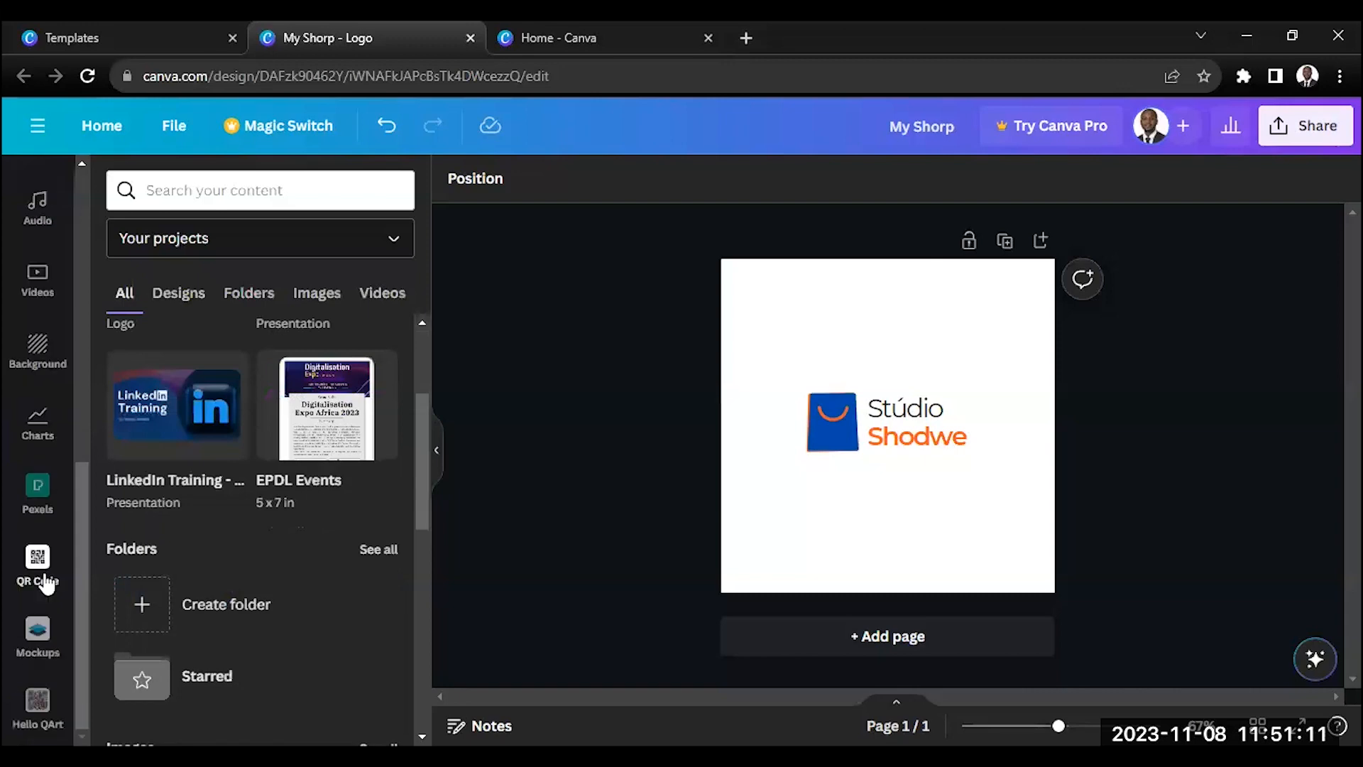
Step: Replace the logo's upper text line "Stúdio" with "My"
scroll(41, 557, up, 6)
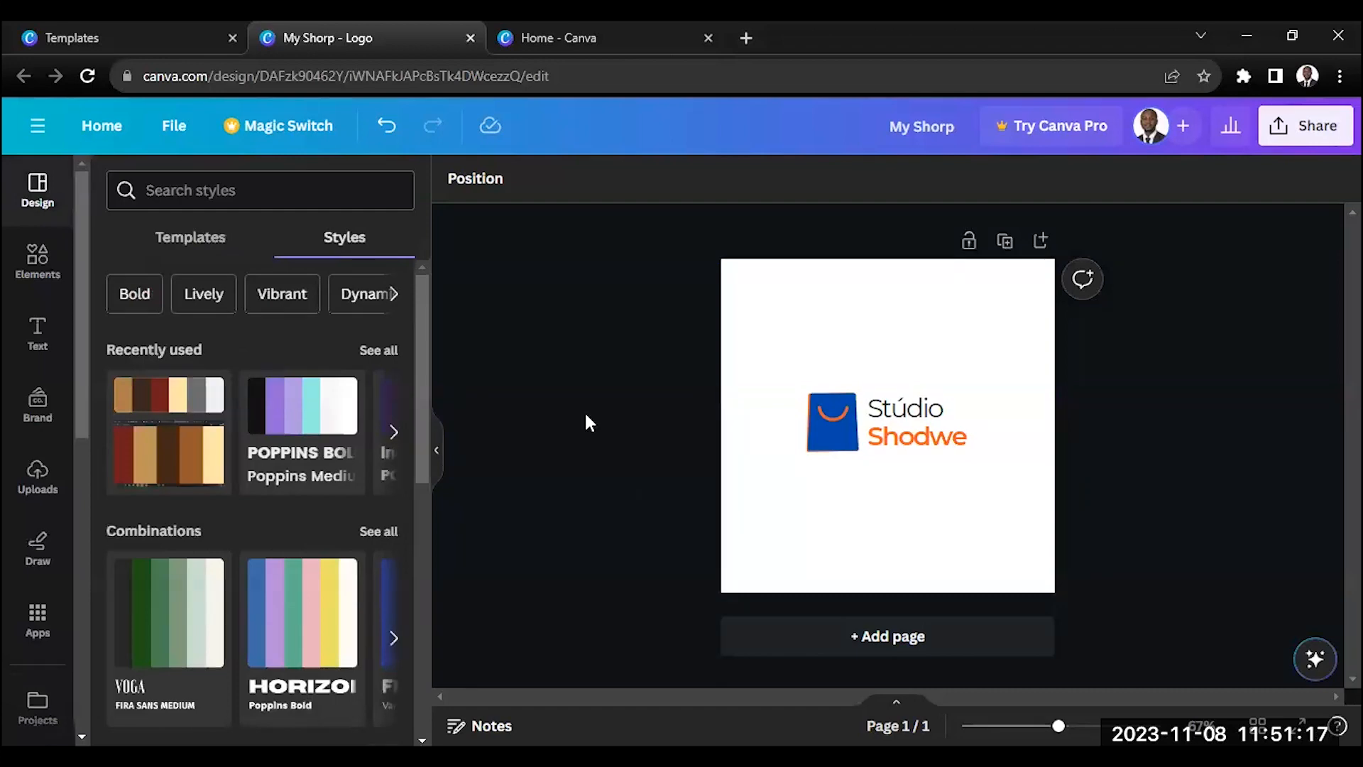
double_click(920, 406)
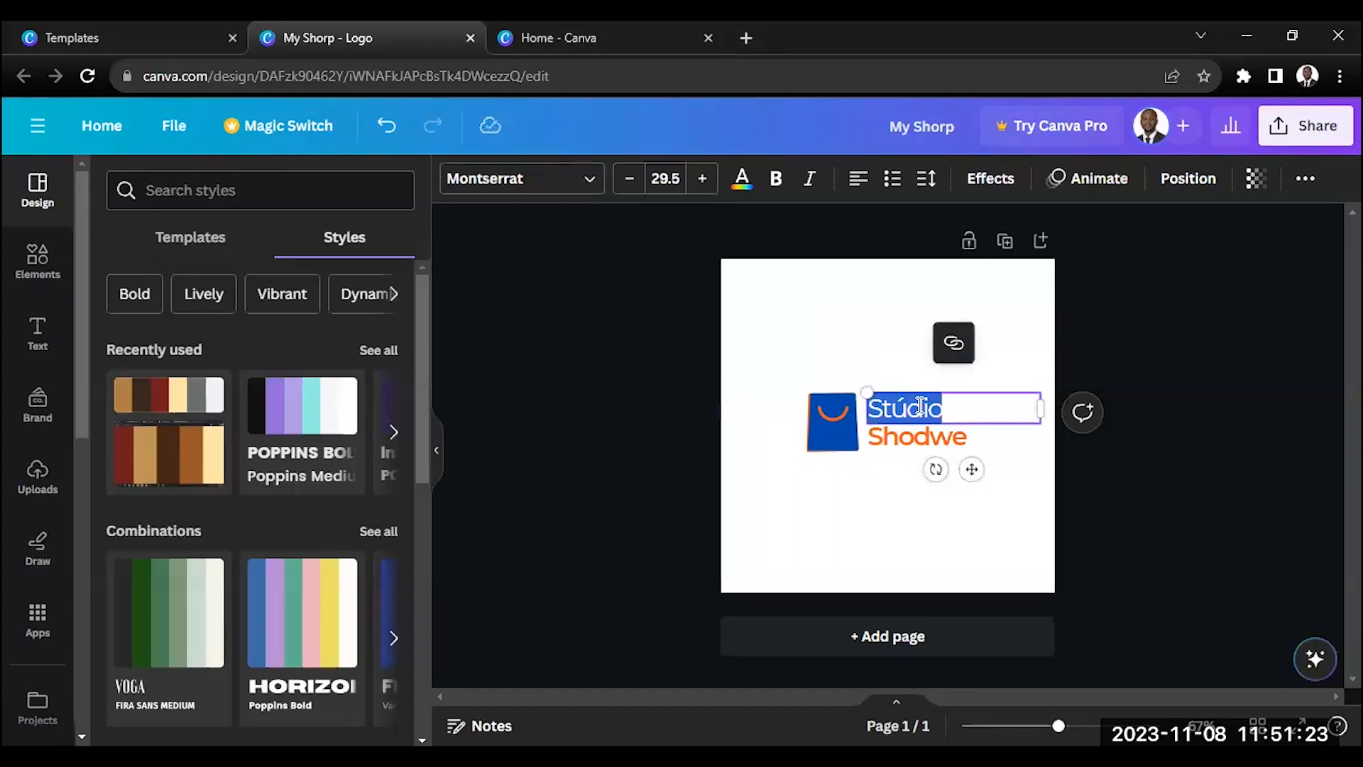
click(897, 409)
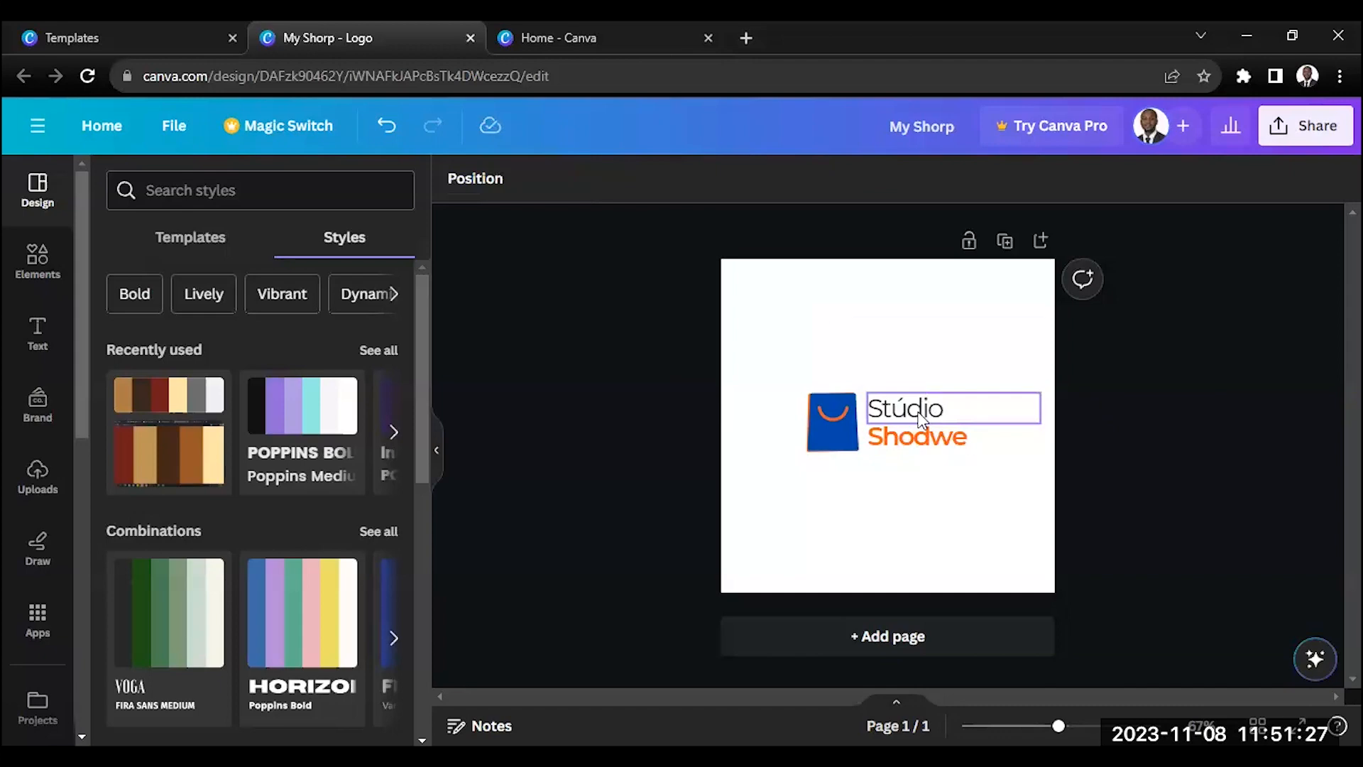
click(920, 411)
double_click(919, 412)
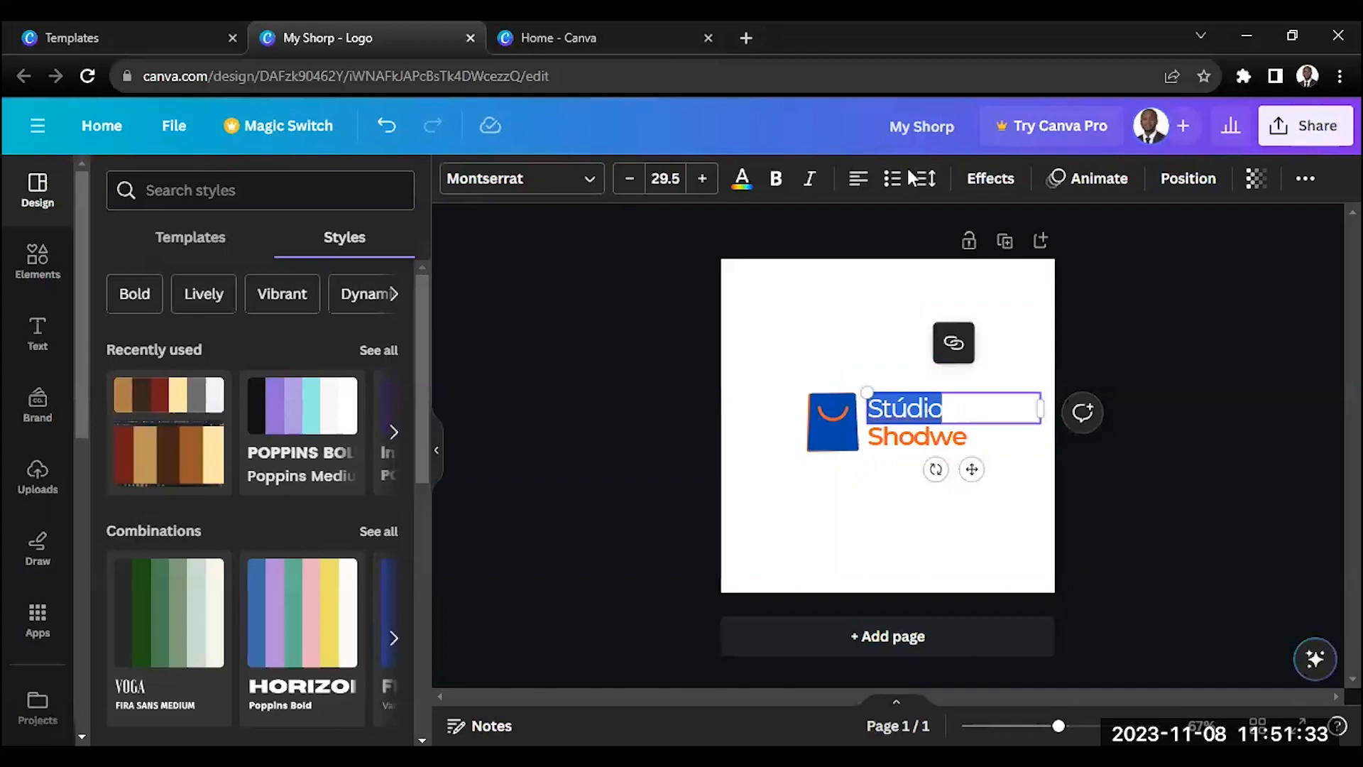
text(My)
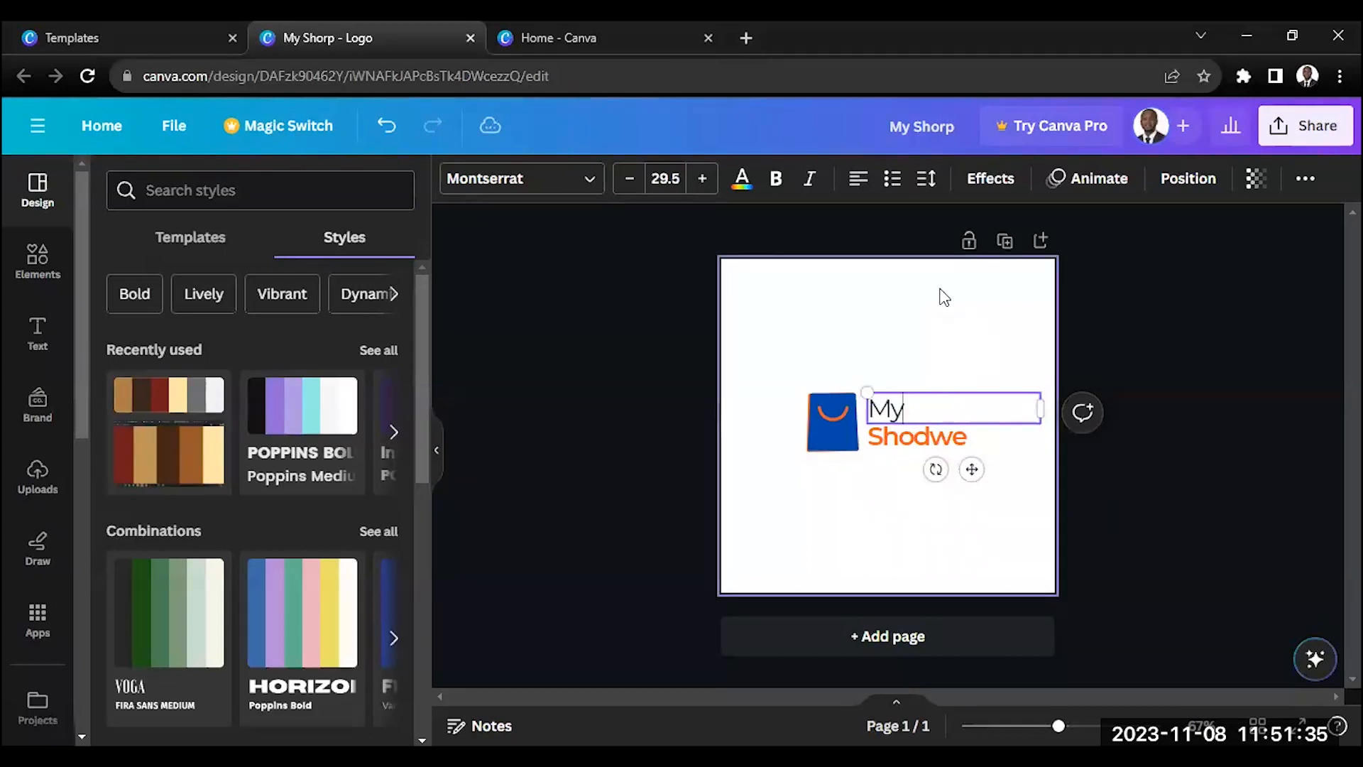
Step: Replace the logo's orange lower text line "Shodwe" with "Shorp"
click(897, 440)
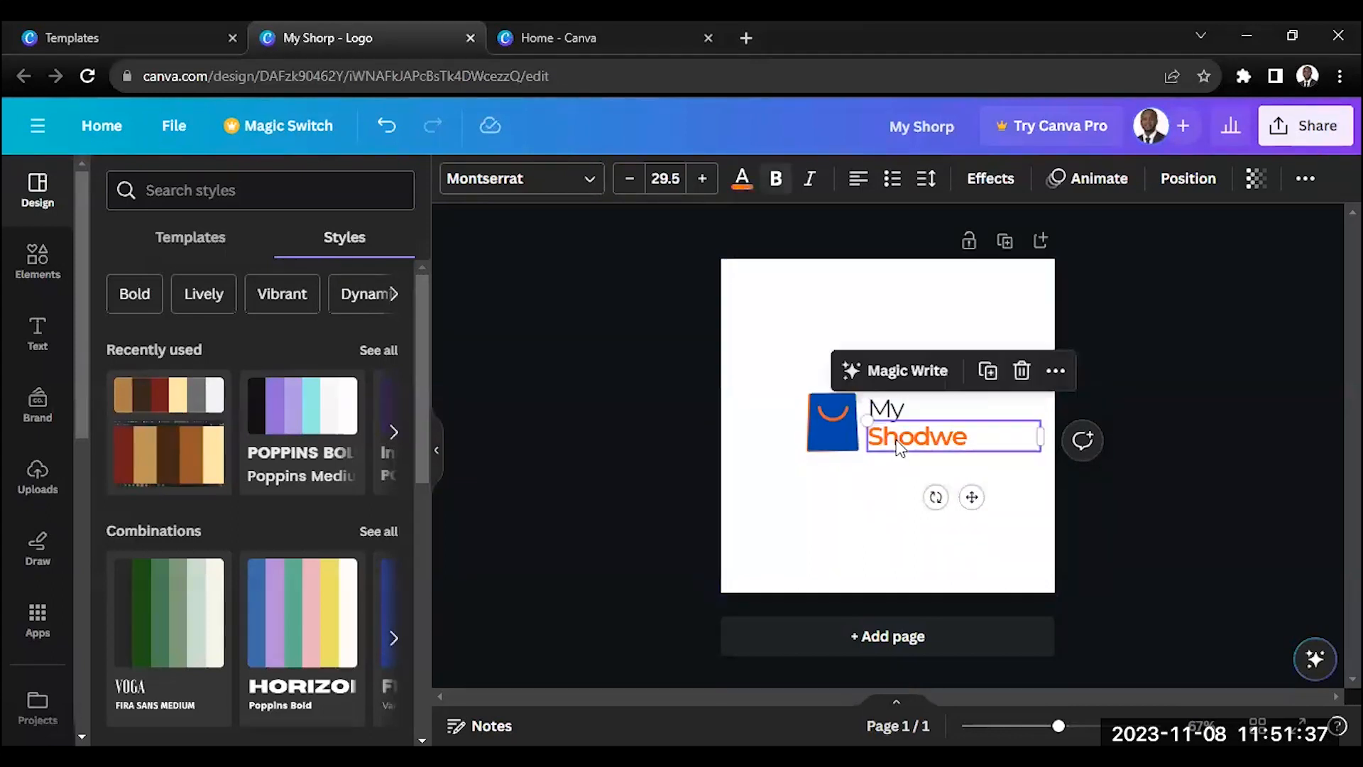
double_click(897, 440)
text(Sh)
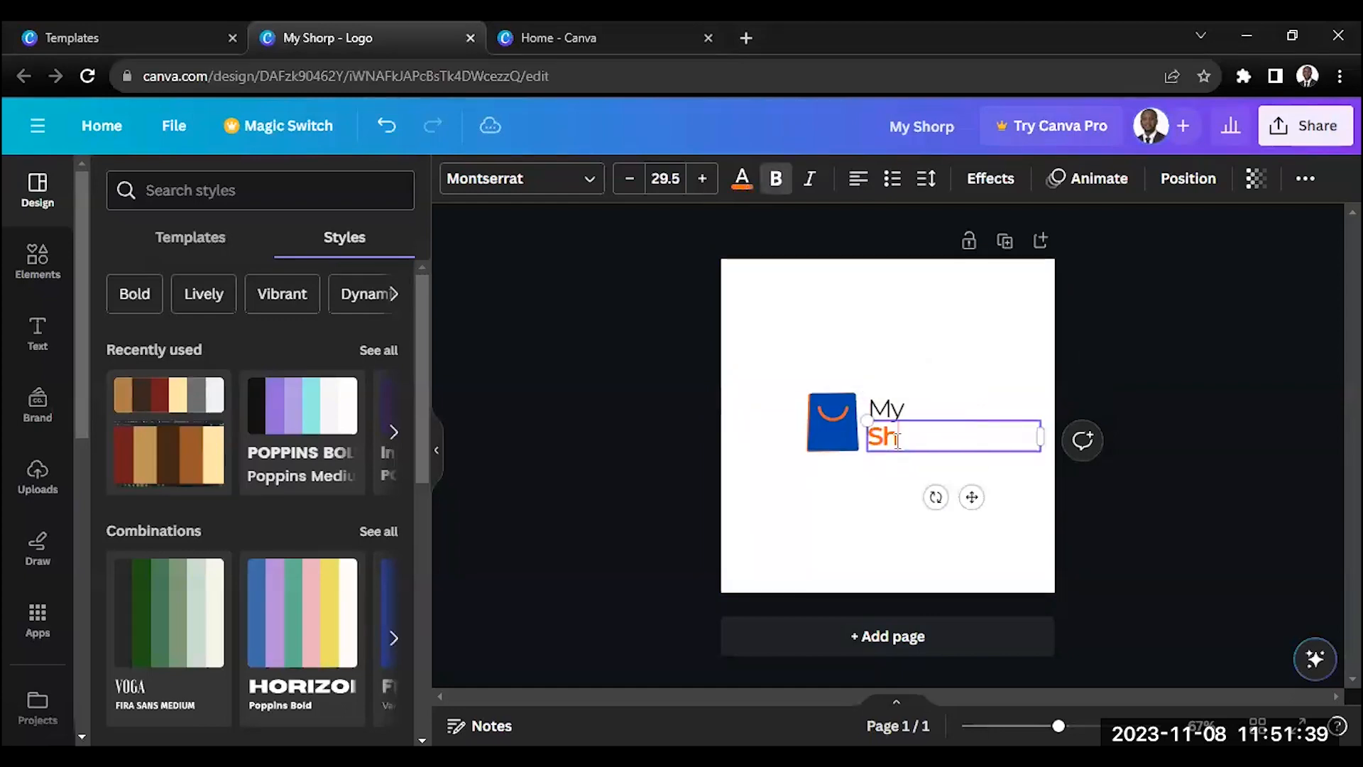
text(orp)
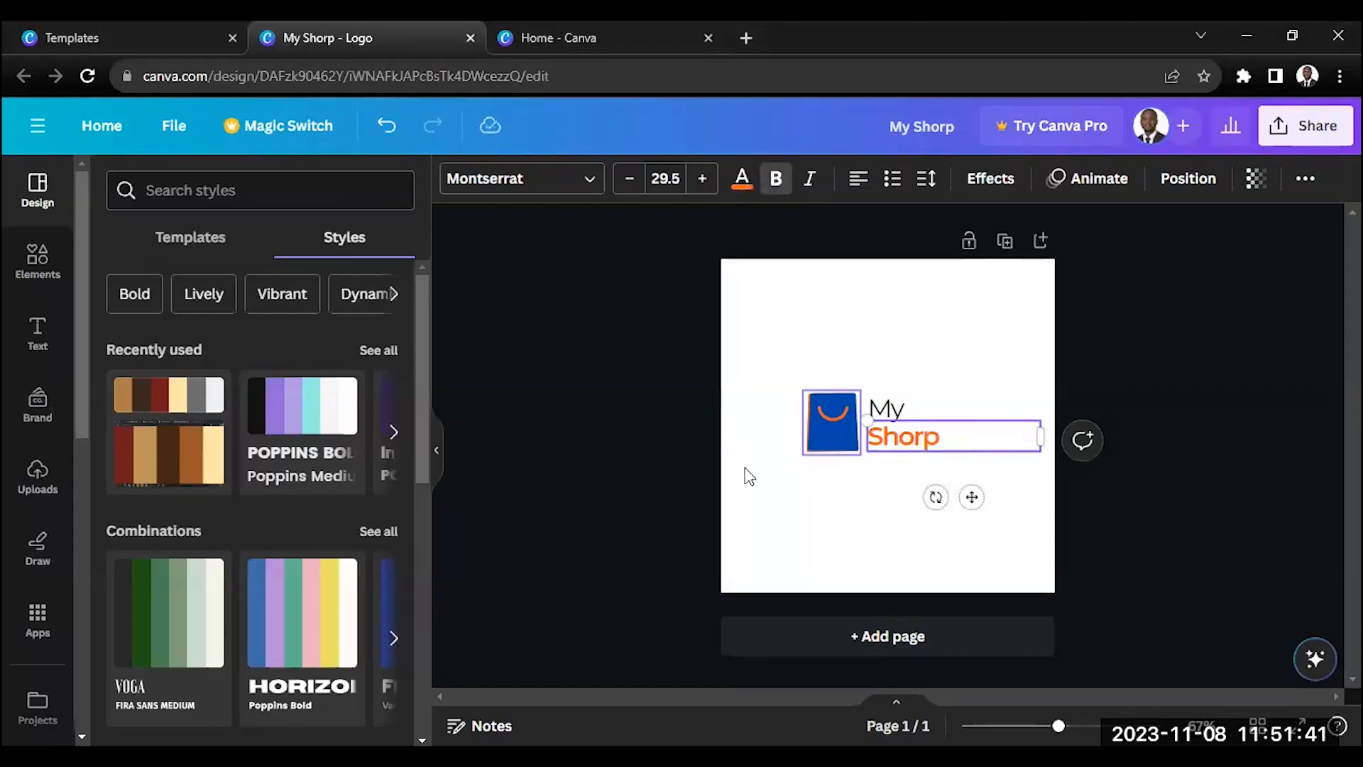
click(709, 478)
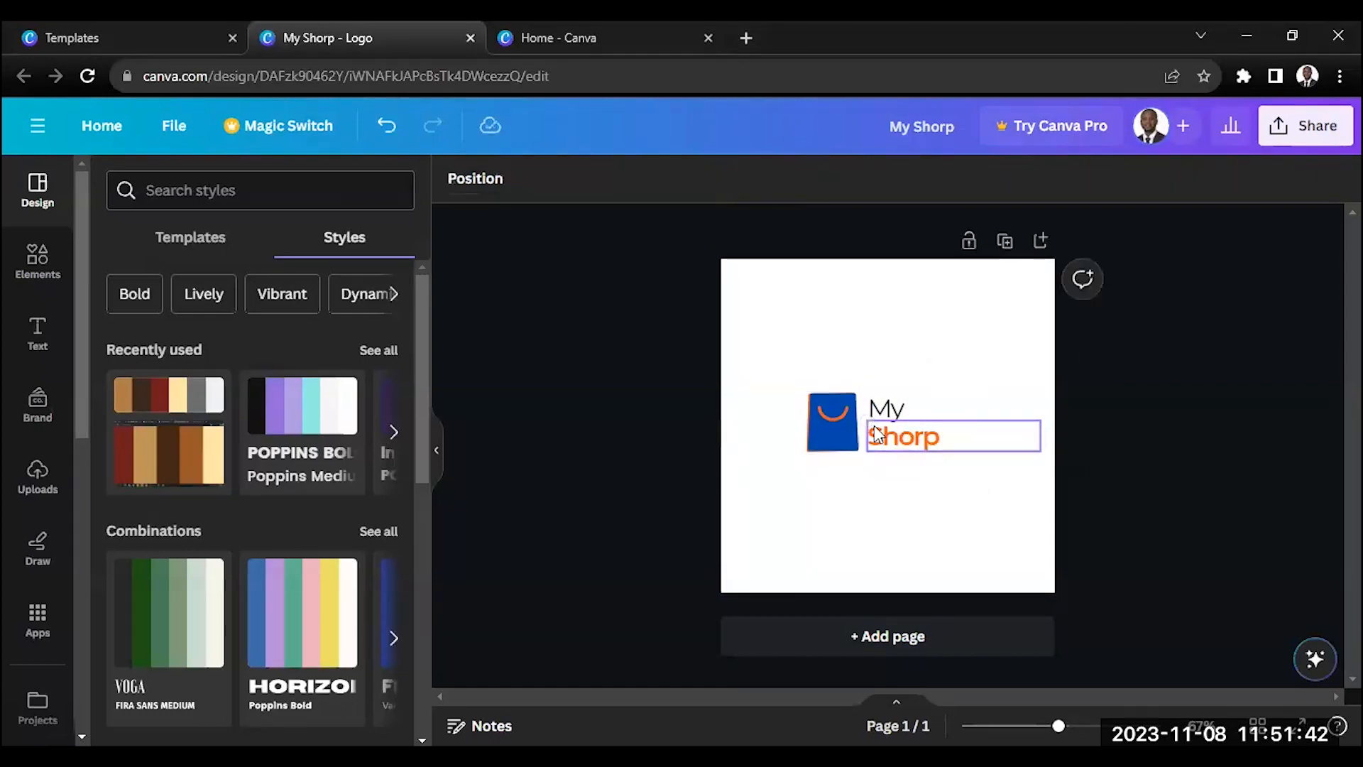
Step: Search the elements library for "ecommerce" and show all matching graphics
click(843, 443)
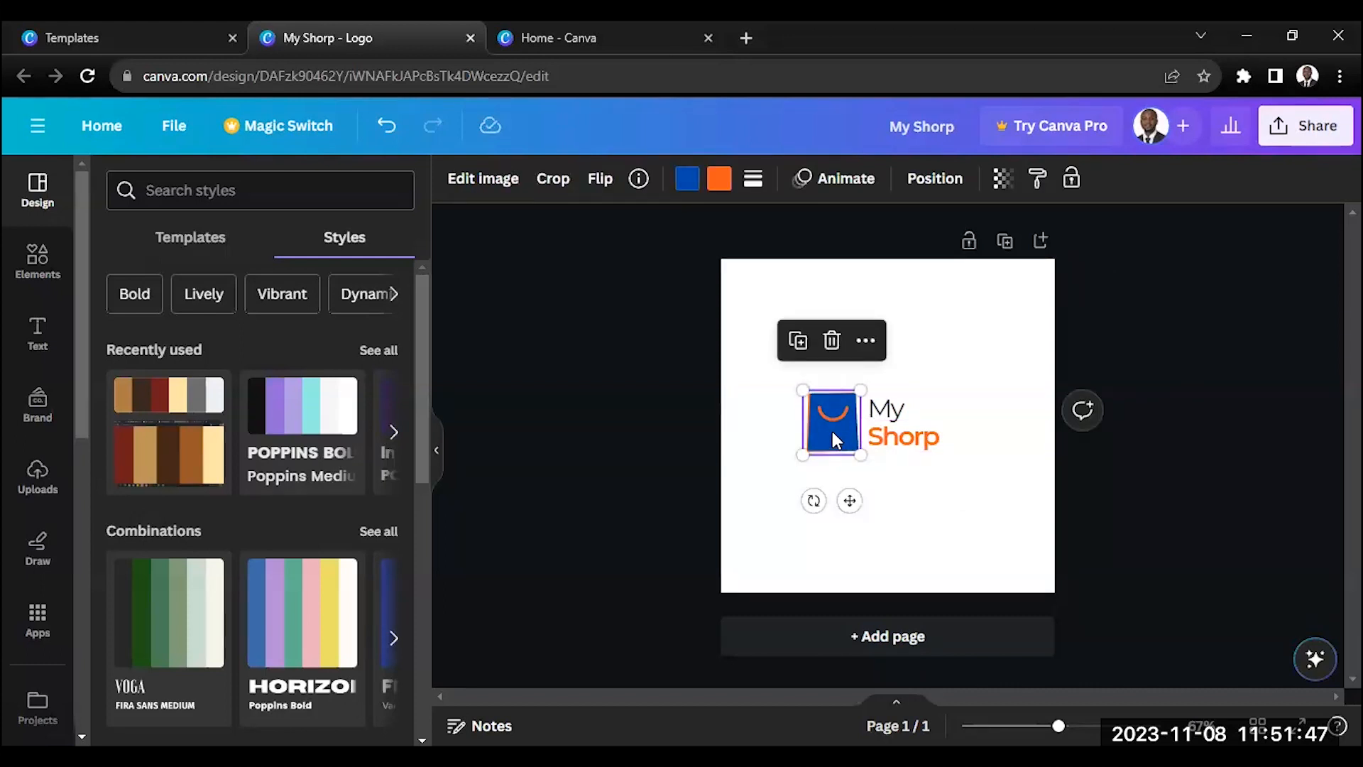
click(45, 266)
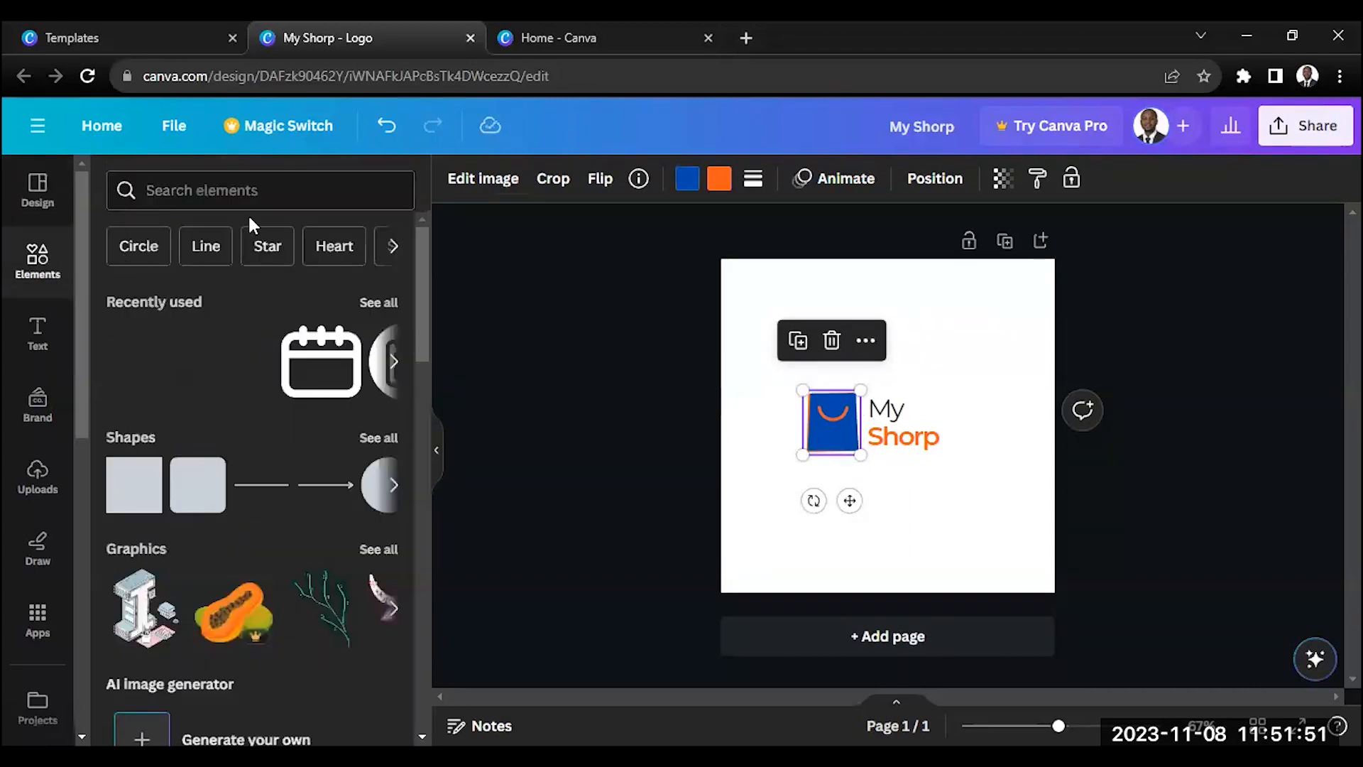
click(253, 198)
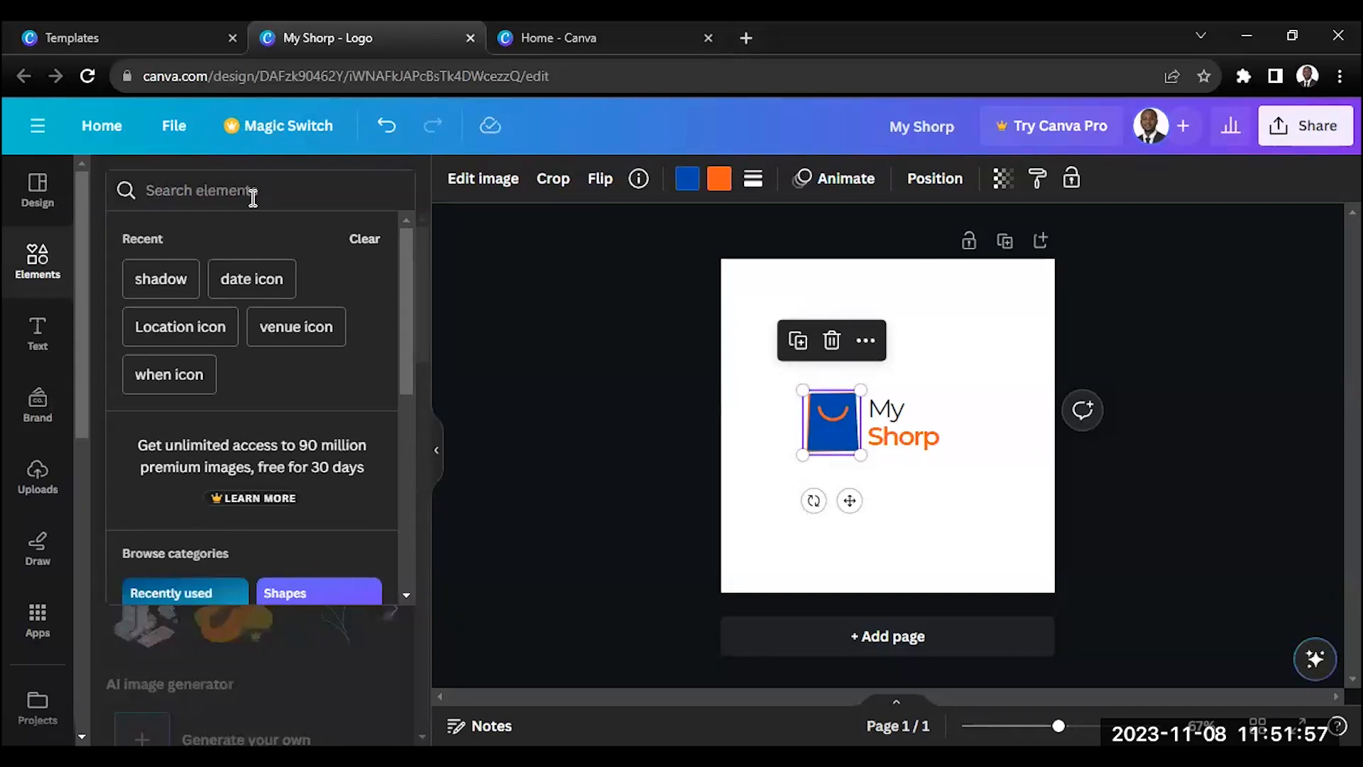
text(ecommerce)
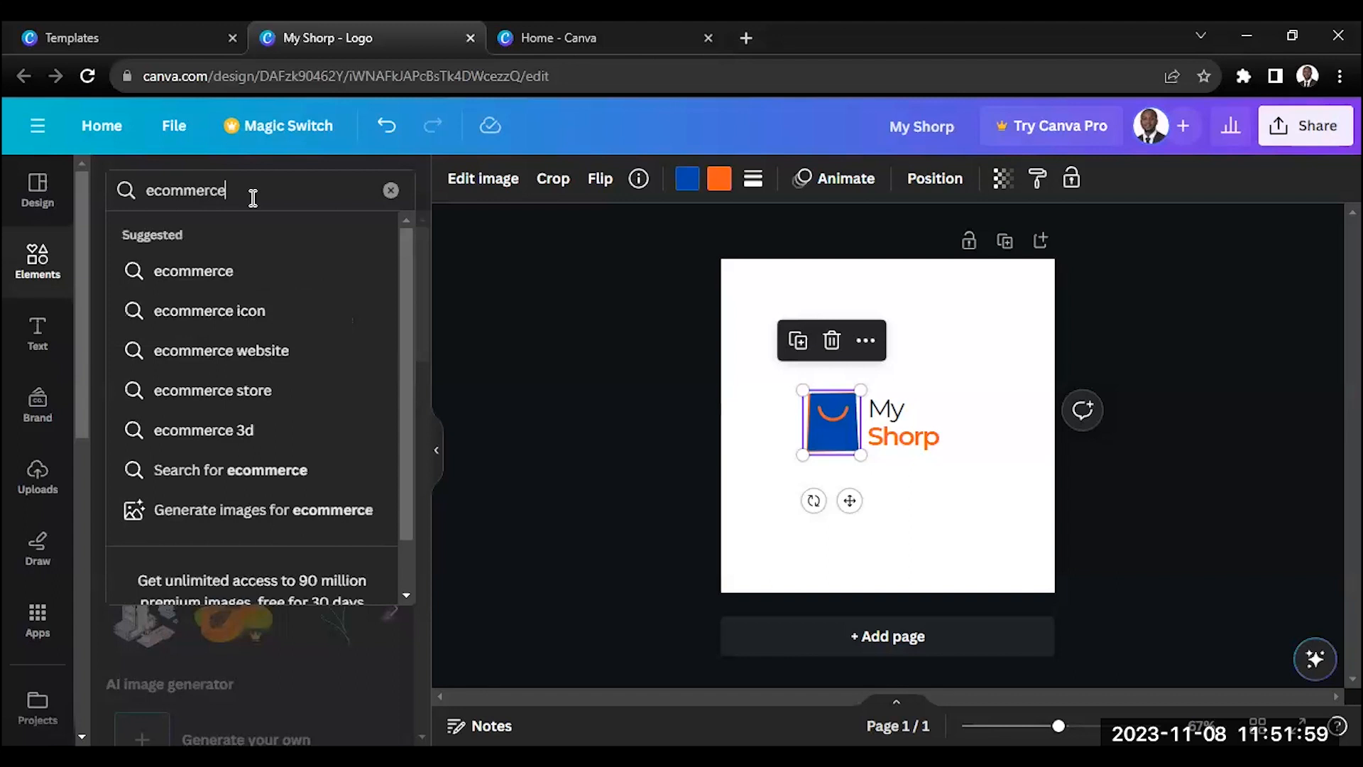
key(Return)
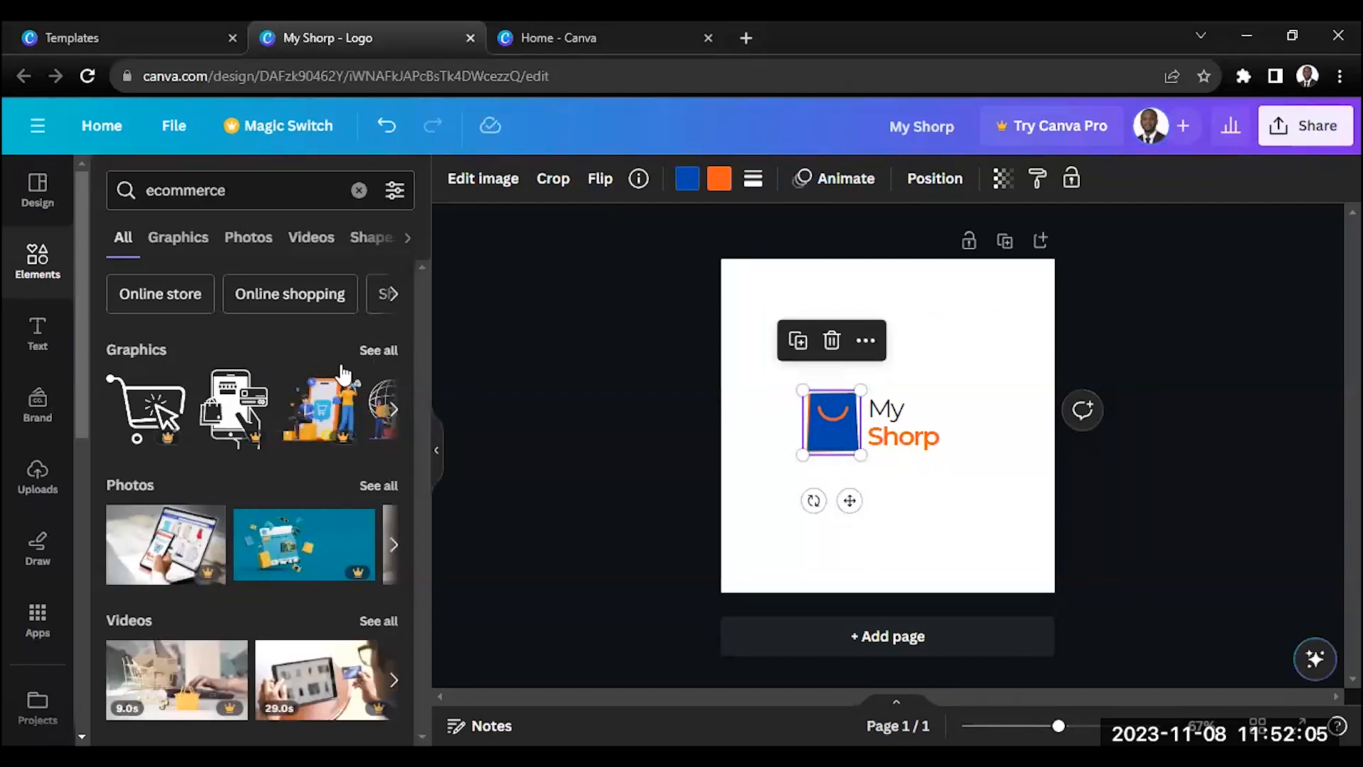
click(379, 350)
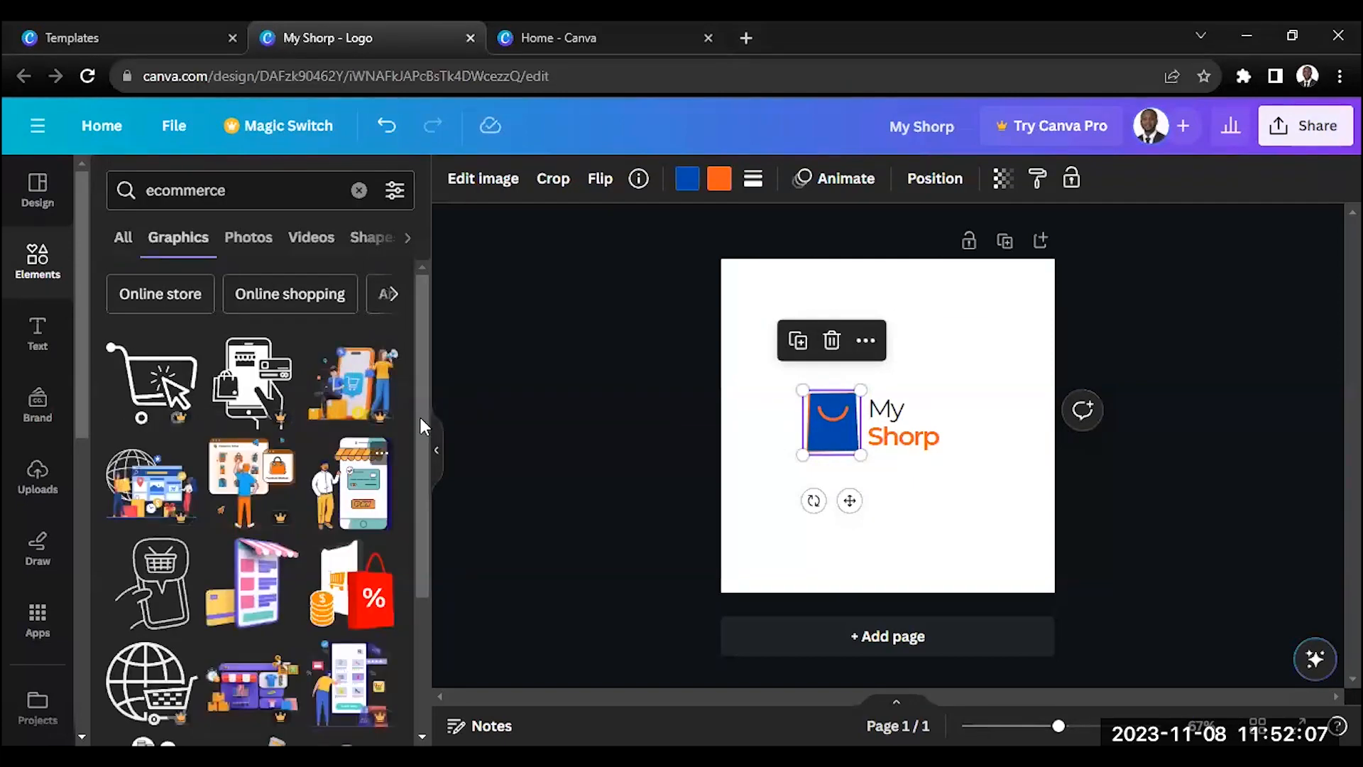
Step: Add the blue shopping cart graphic with the orange handle from the ecommerce graphics to the page
scroll(423, 479, down, 2)
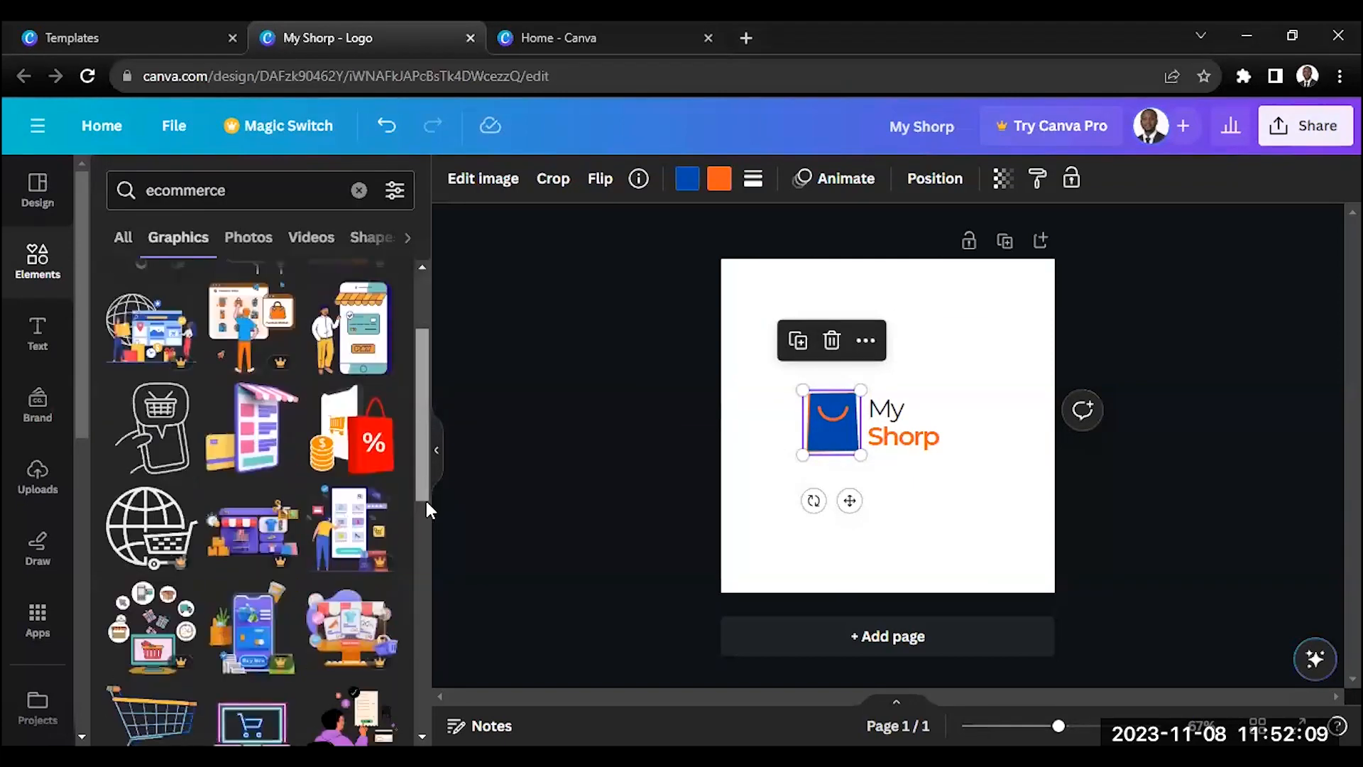
scroll(428, 509, down, 2)
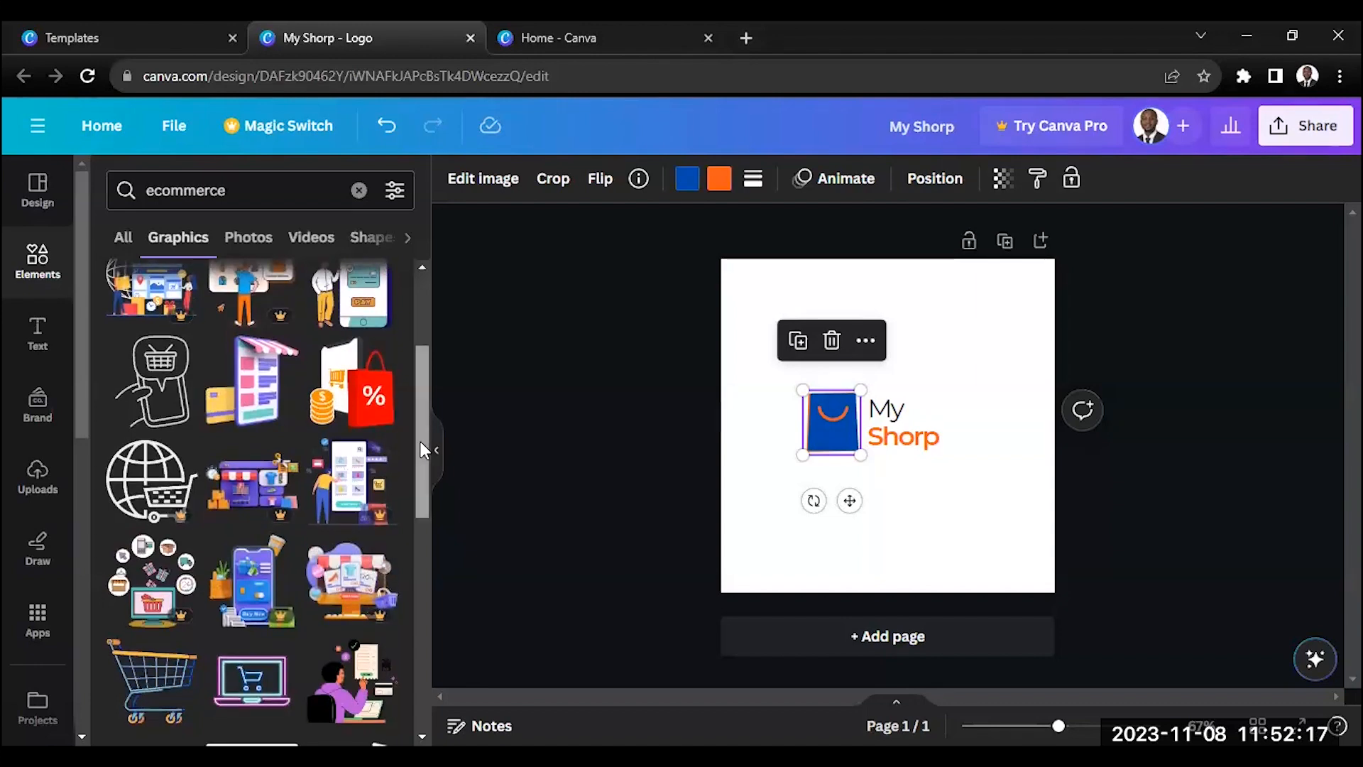
scroll(297, 446, down, 1)
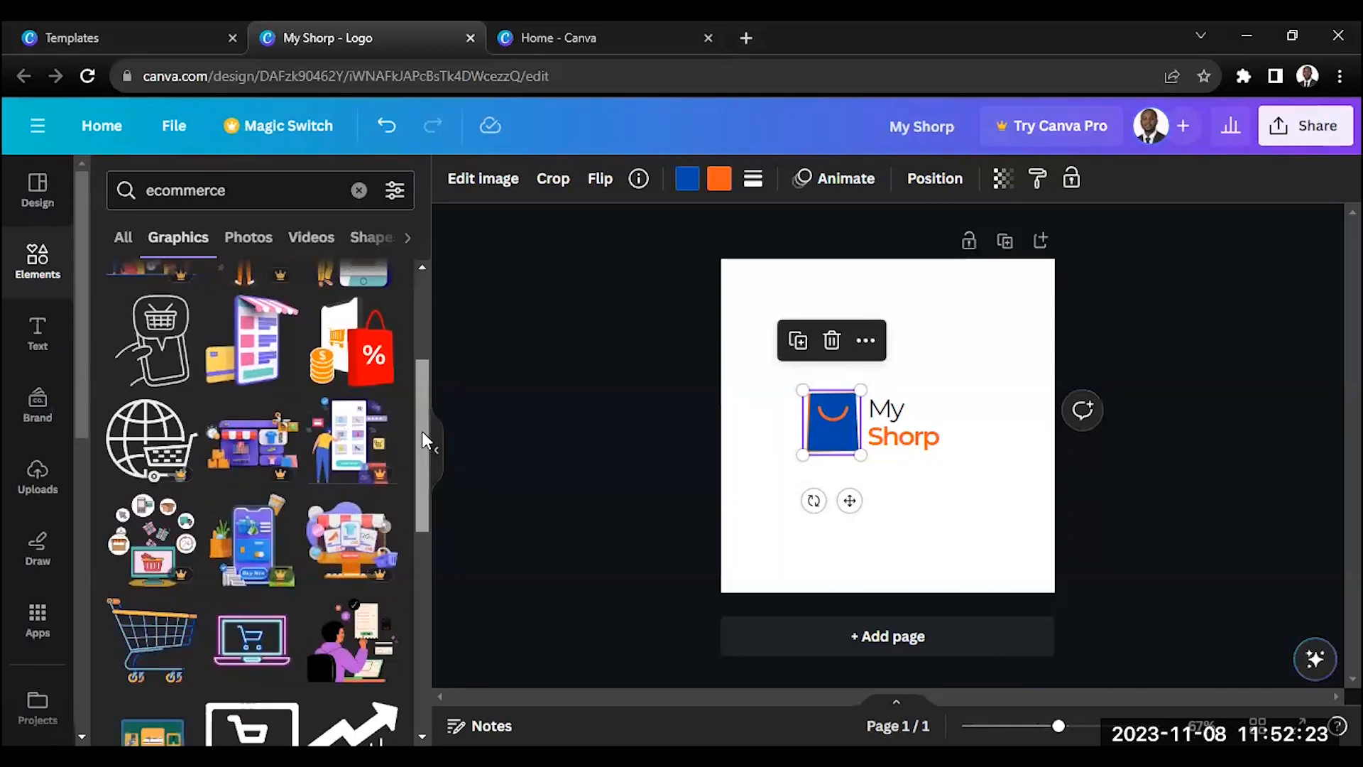
scroll(432, 470, down, 3)
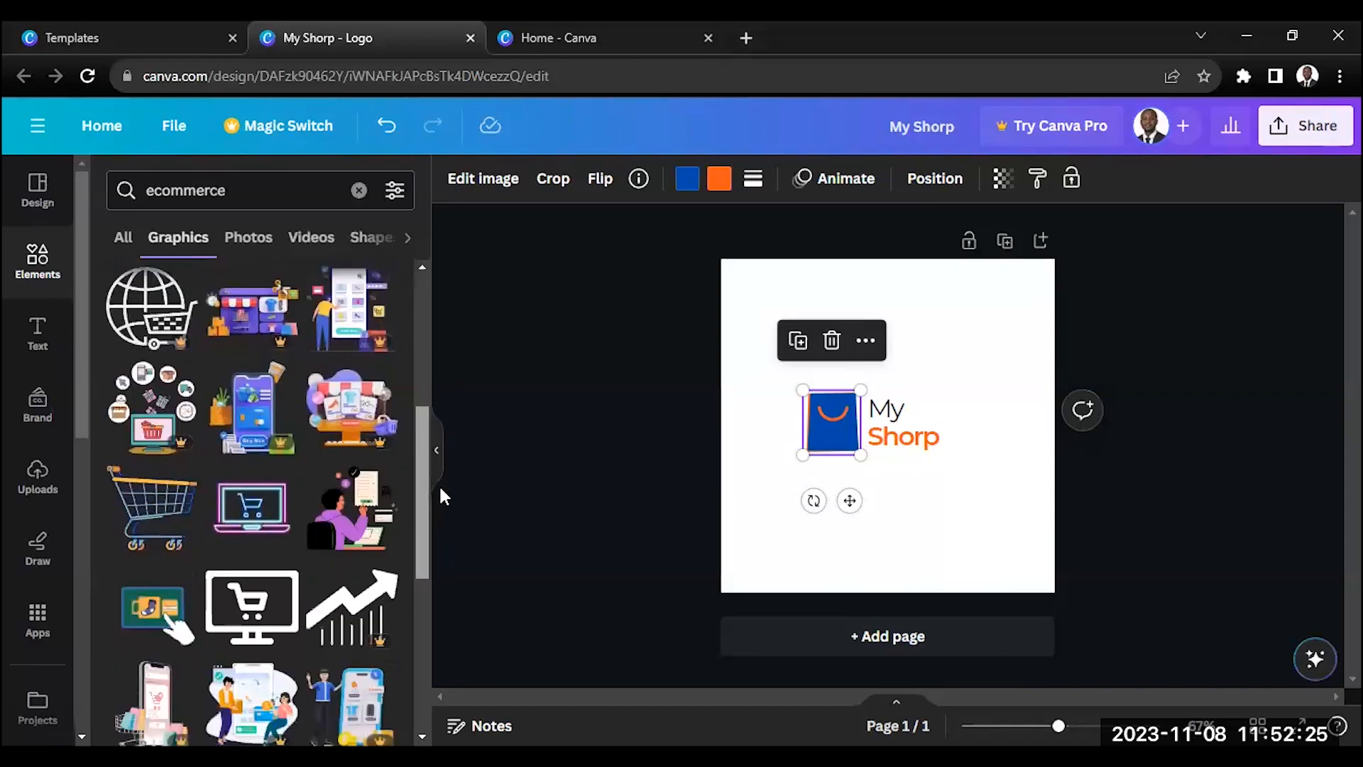
scroll(436, 490, down, 1)
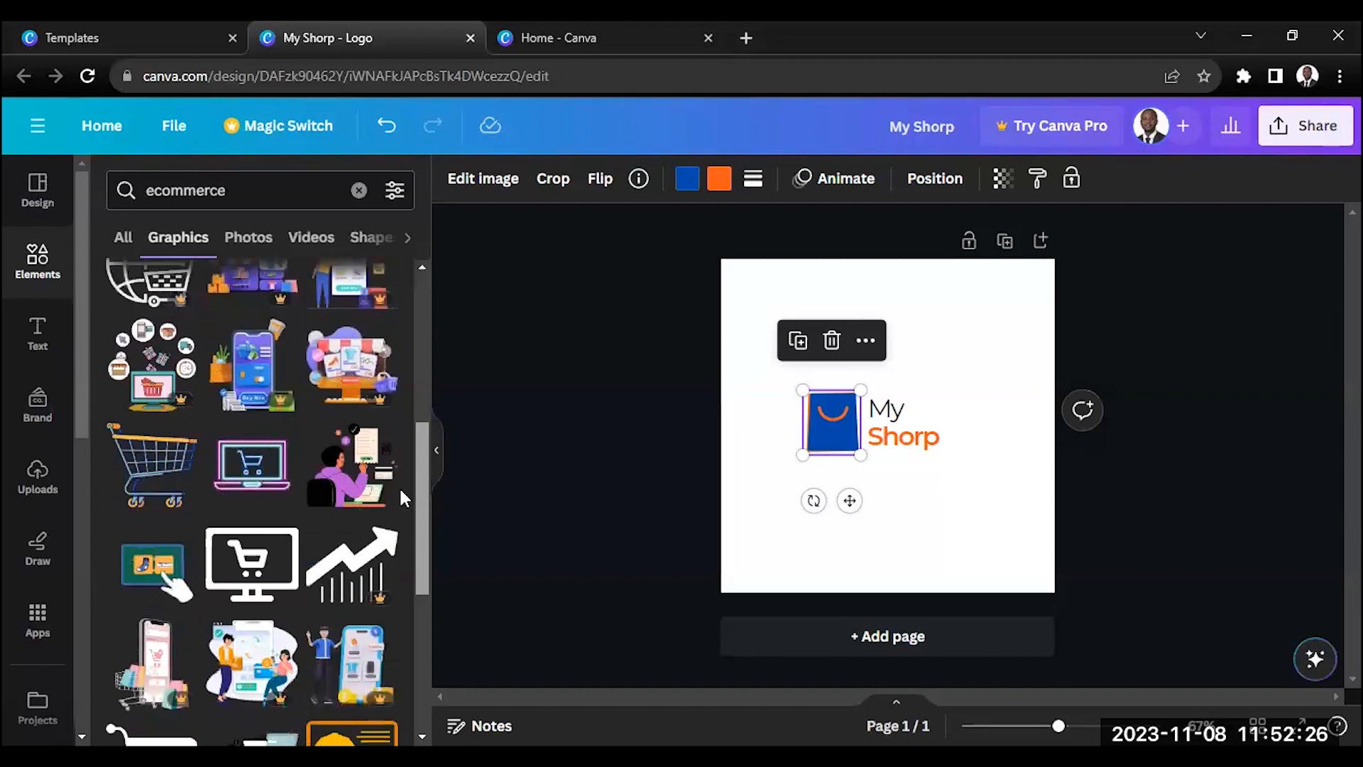
click(153, 456)
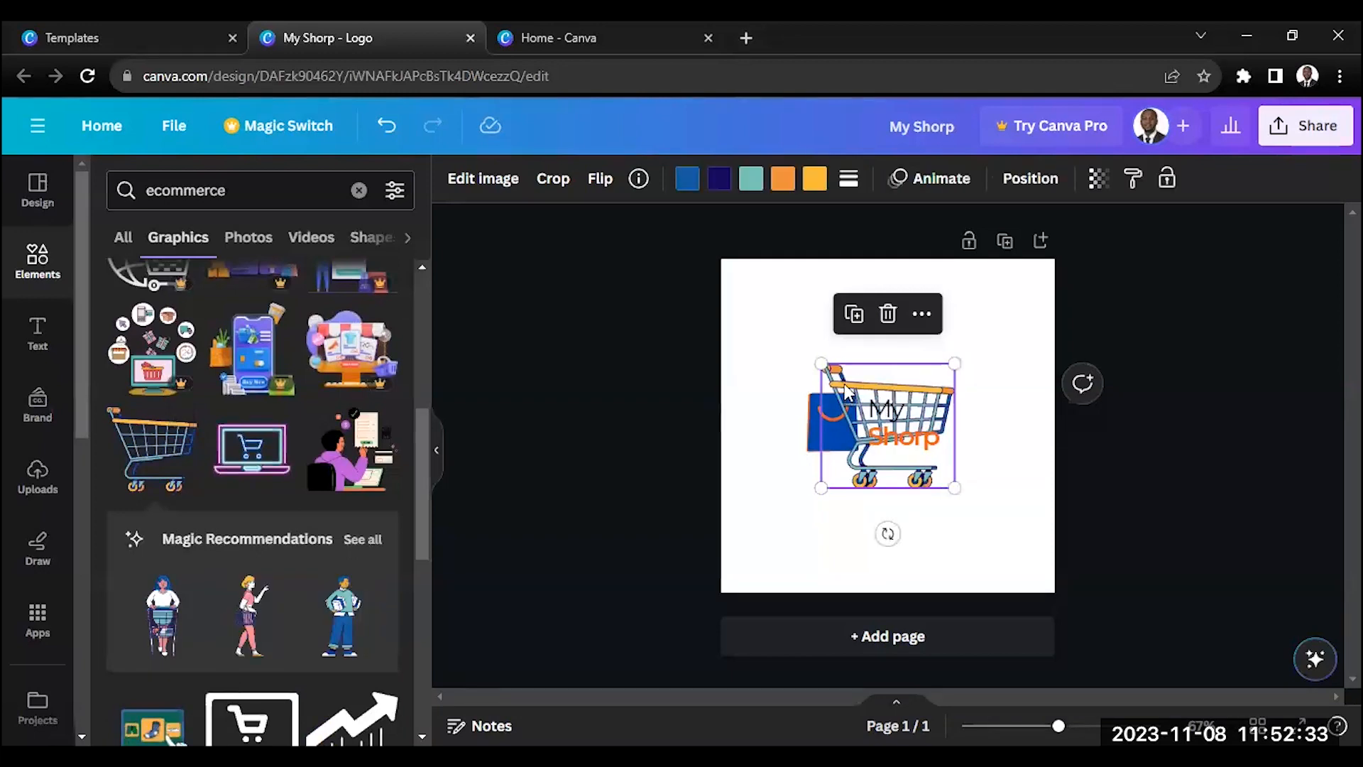
Step: Move the cart to the page's upper-left area and the blue shopping bag below the logo text
drag(823, 362, 751, 285)
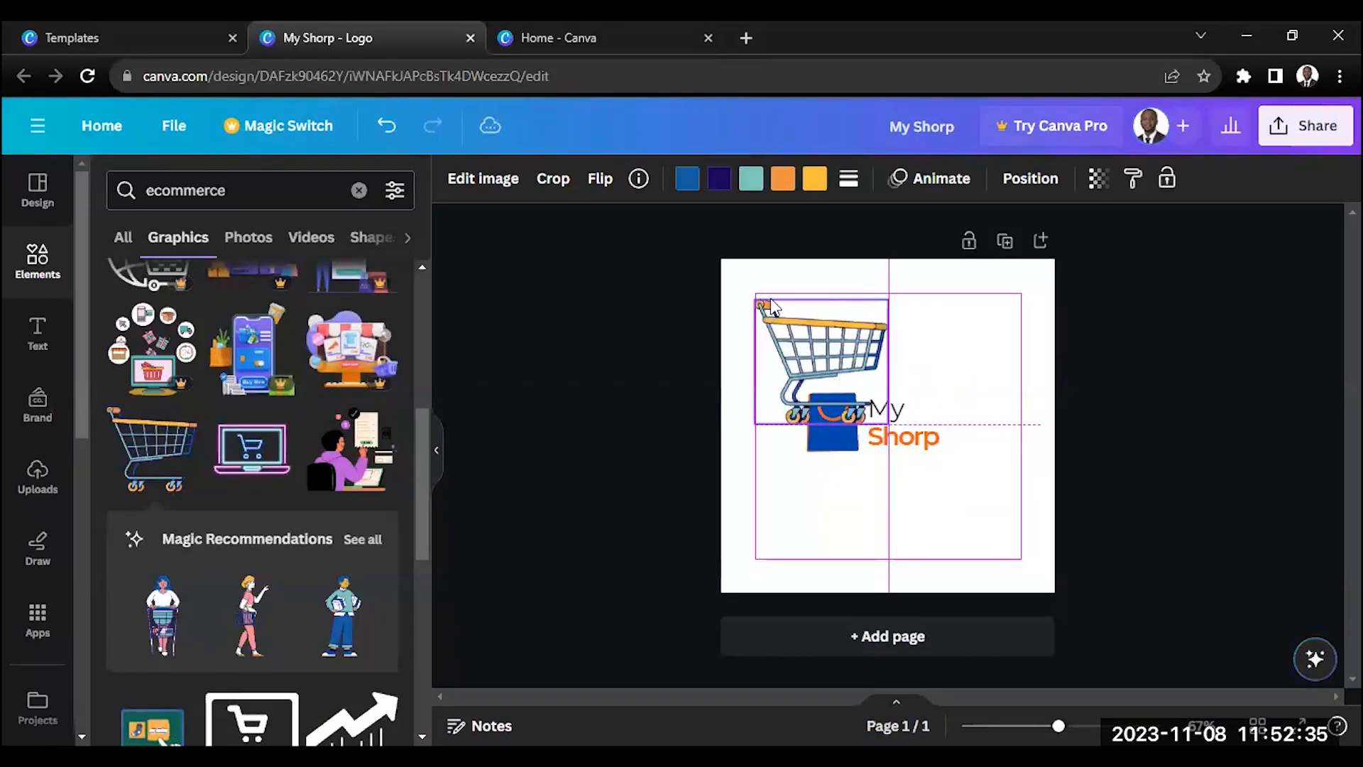
click(831, 435)
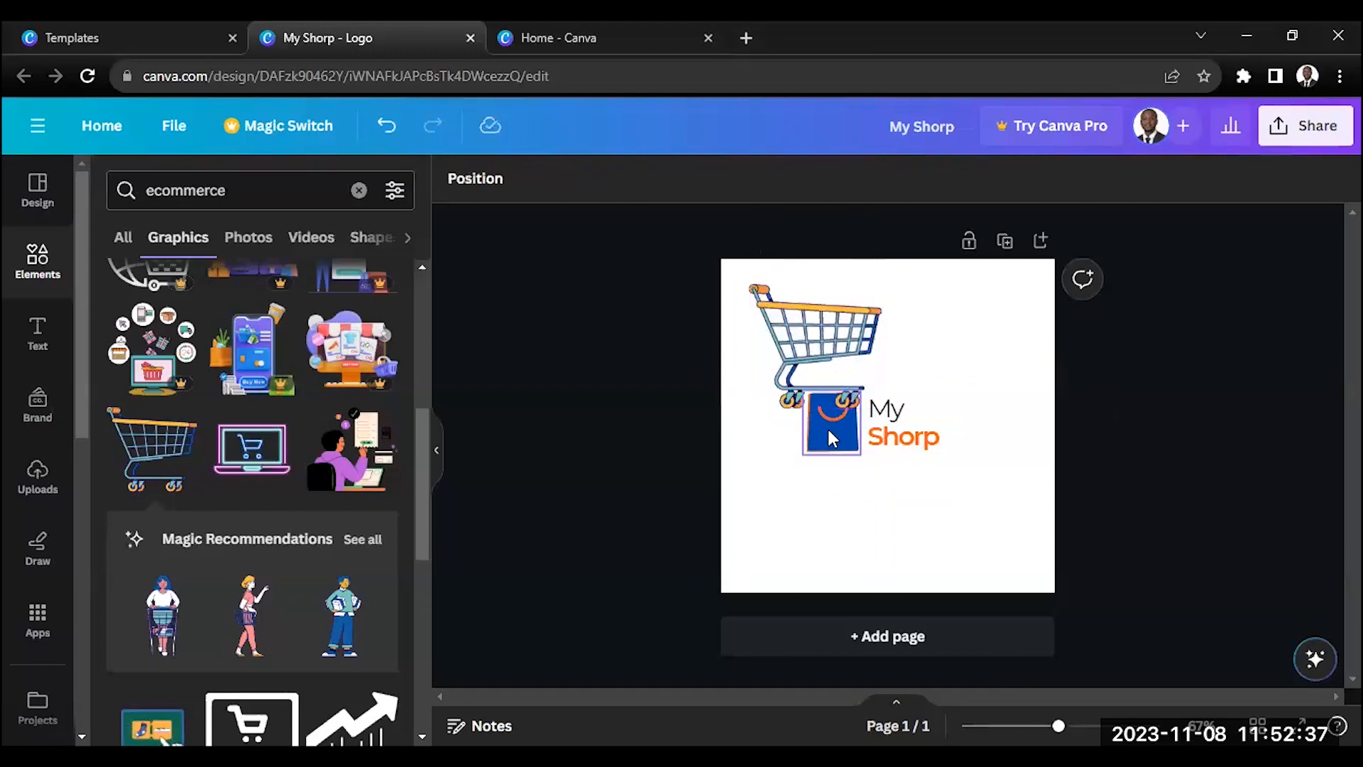
drag(832, 438, 838, 527)
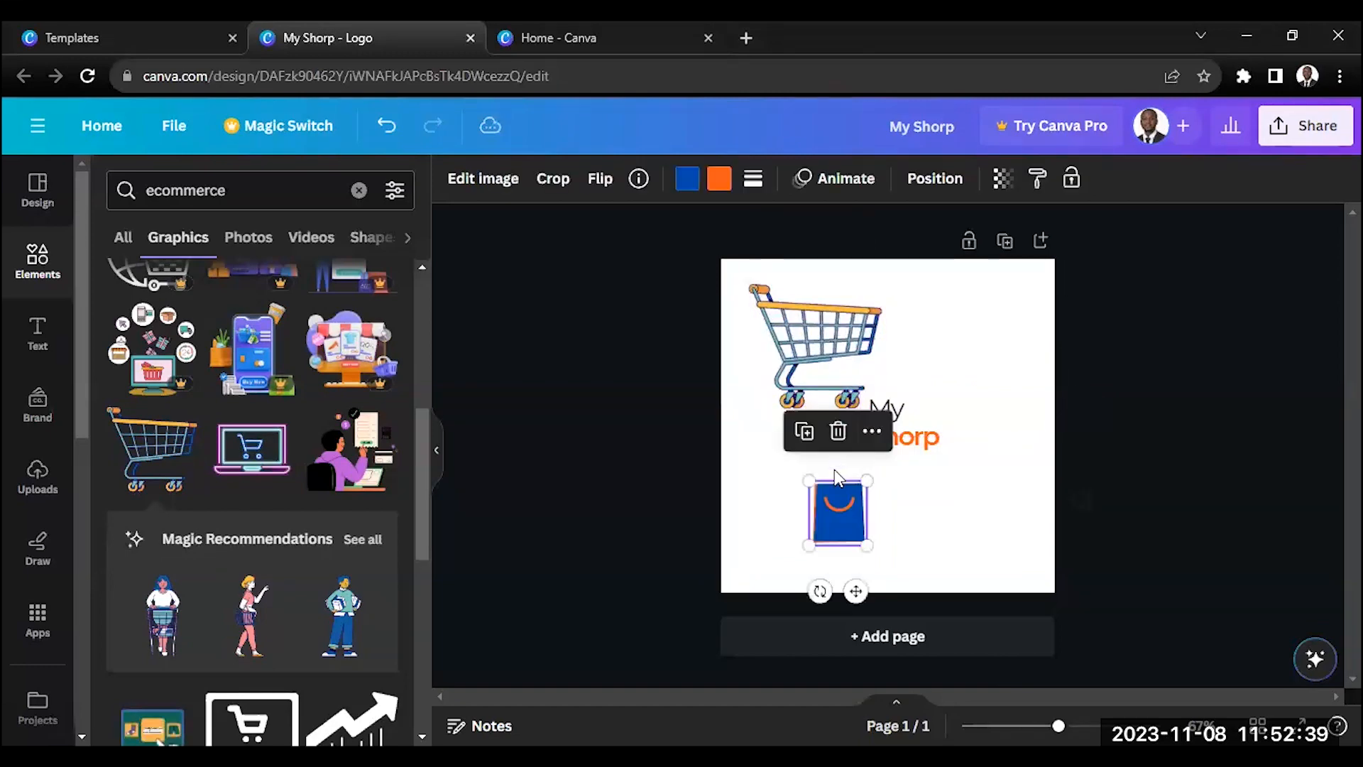
Step: Shrink the shopping cart and place it directly left of the "My Shorp" text, spanning both lines
drag(822, 350, 815, 428)
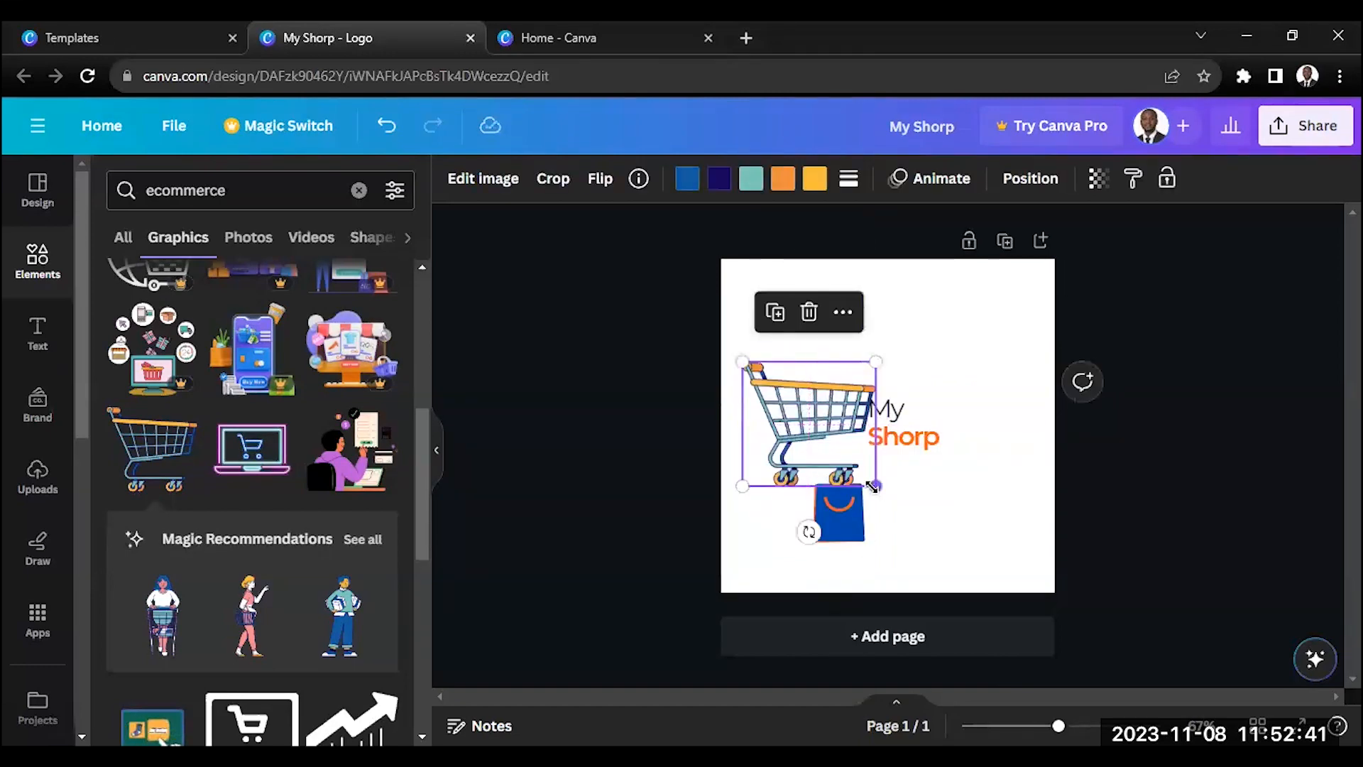
drag(880, 487, 844, 452)
drag(810, 402, 825, 414)
drag(770, 457, 781, 451)
drag(820, 403, 820, 412)
click(601, 447)
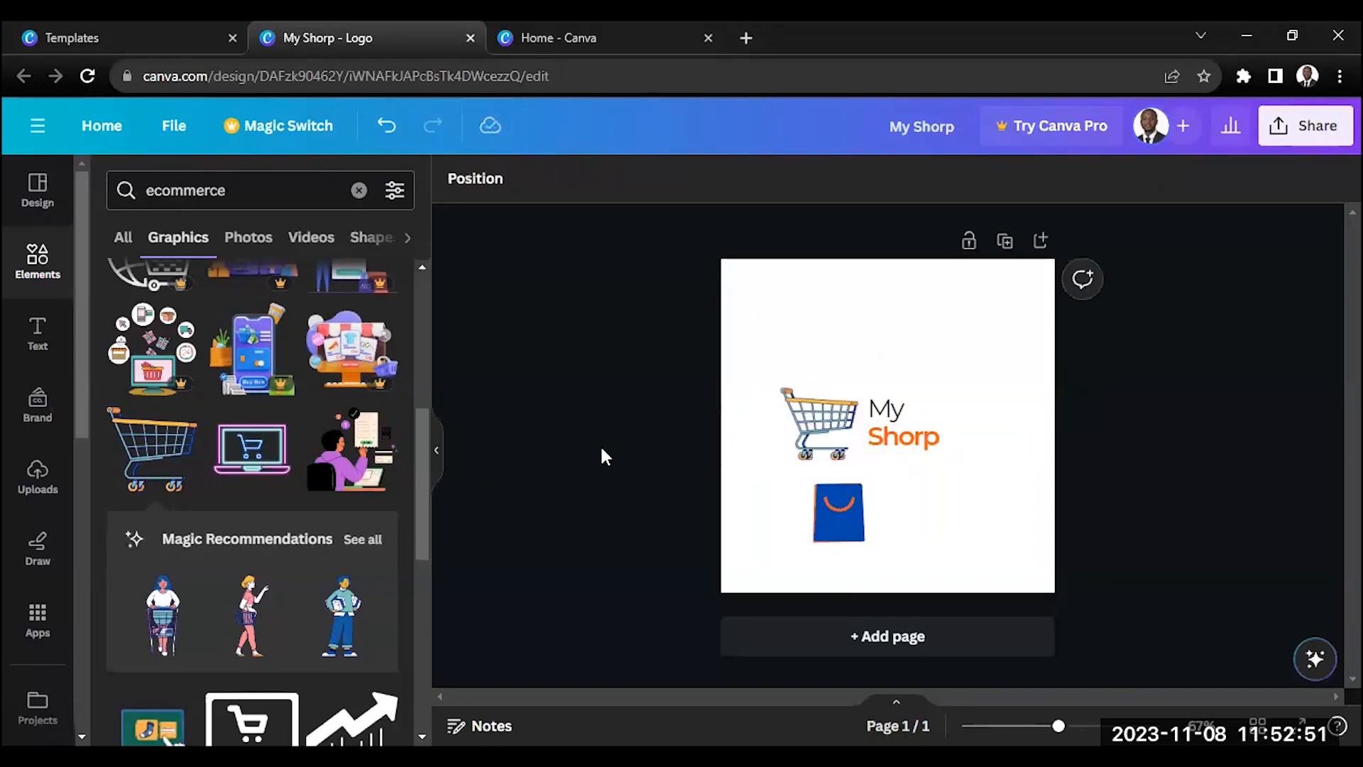
Step: Shrink the blue shopping bag, rotate it into a diamond orientation and place it in the top of the cart
click(824, 426)
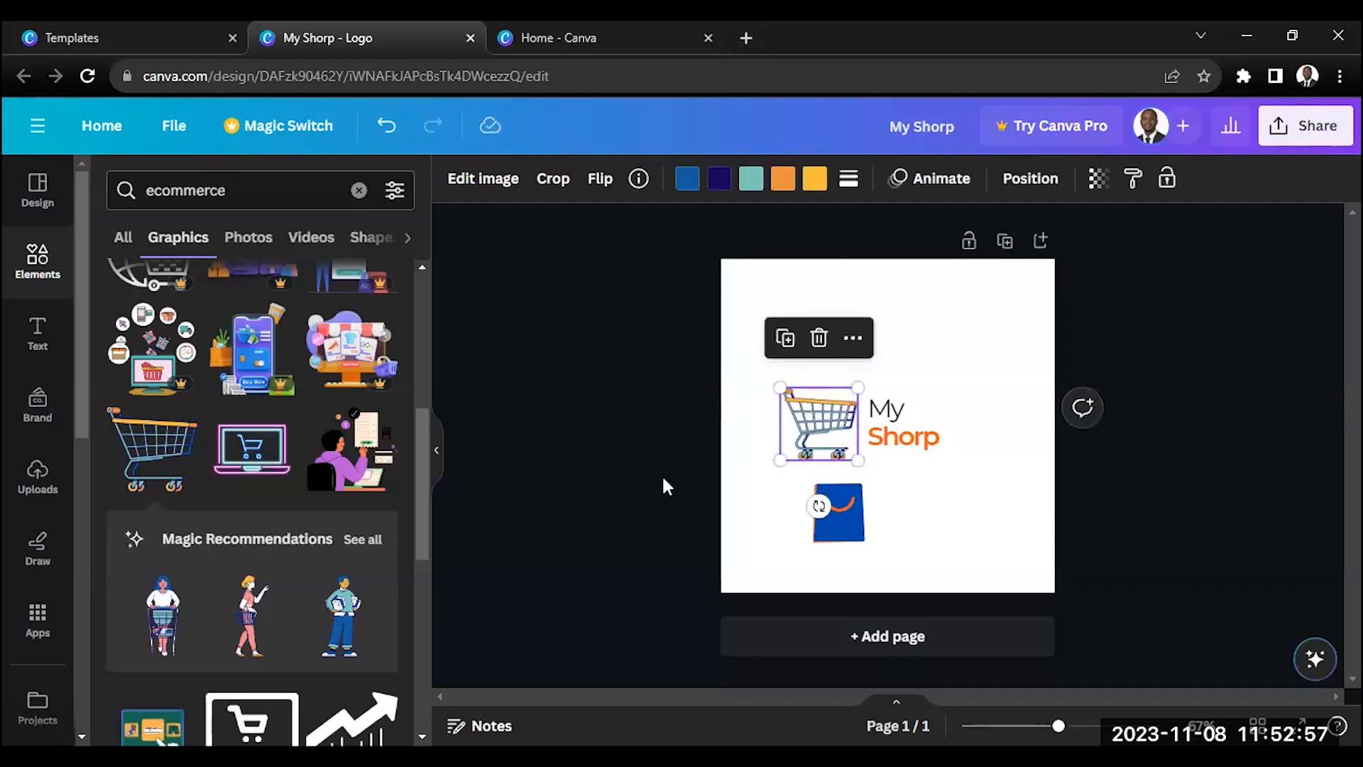
drag(823, 518, 838, 374)
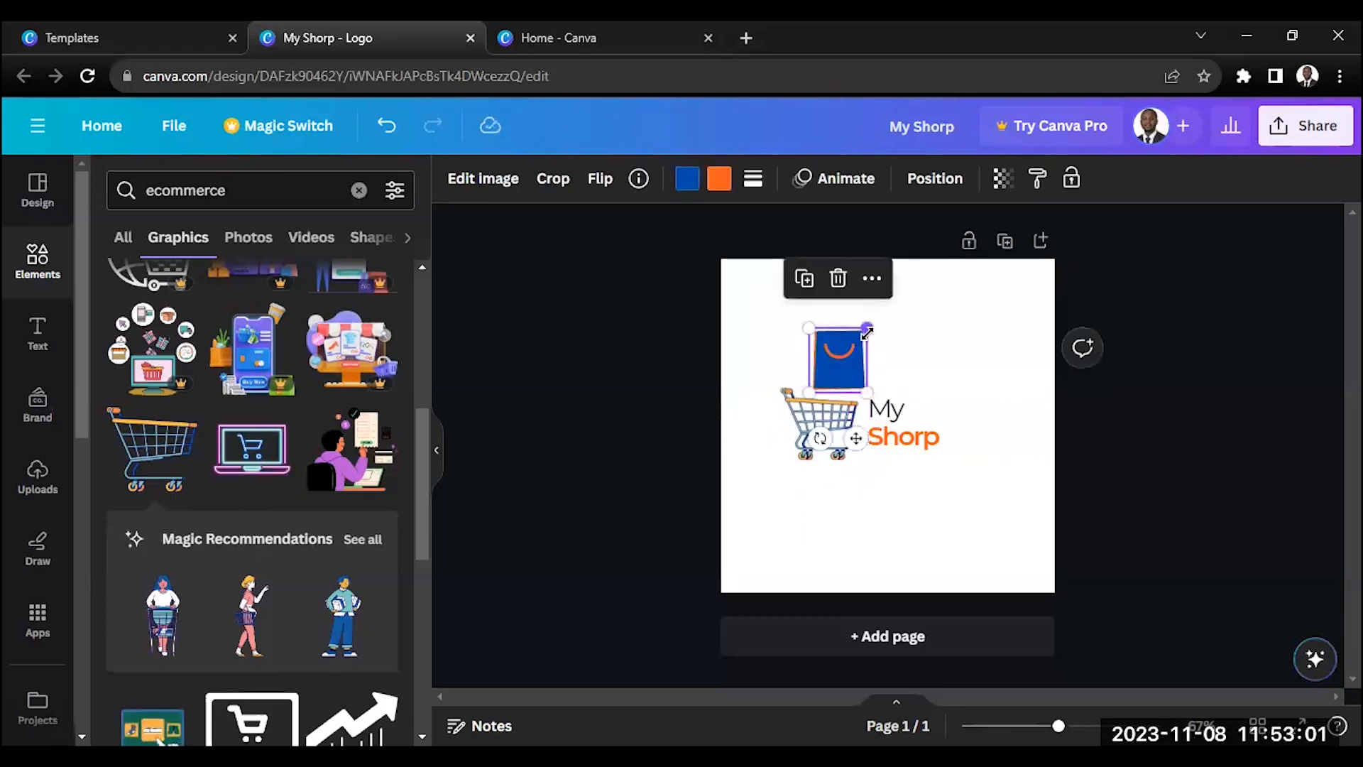
drag(867, 328, 852, 363)
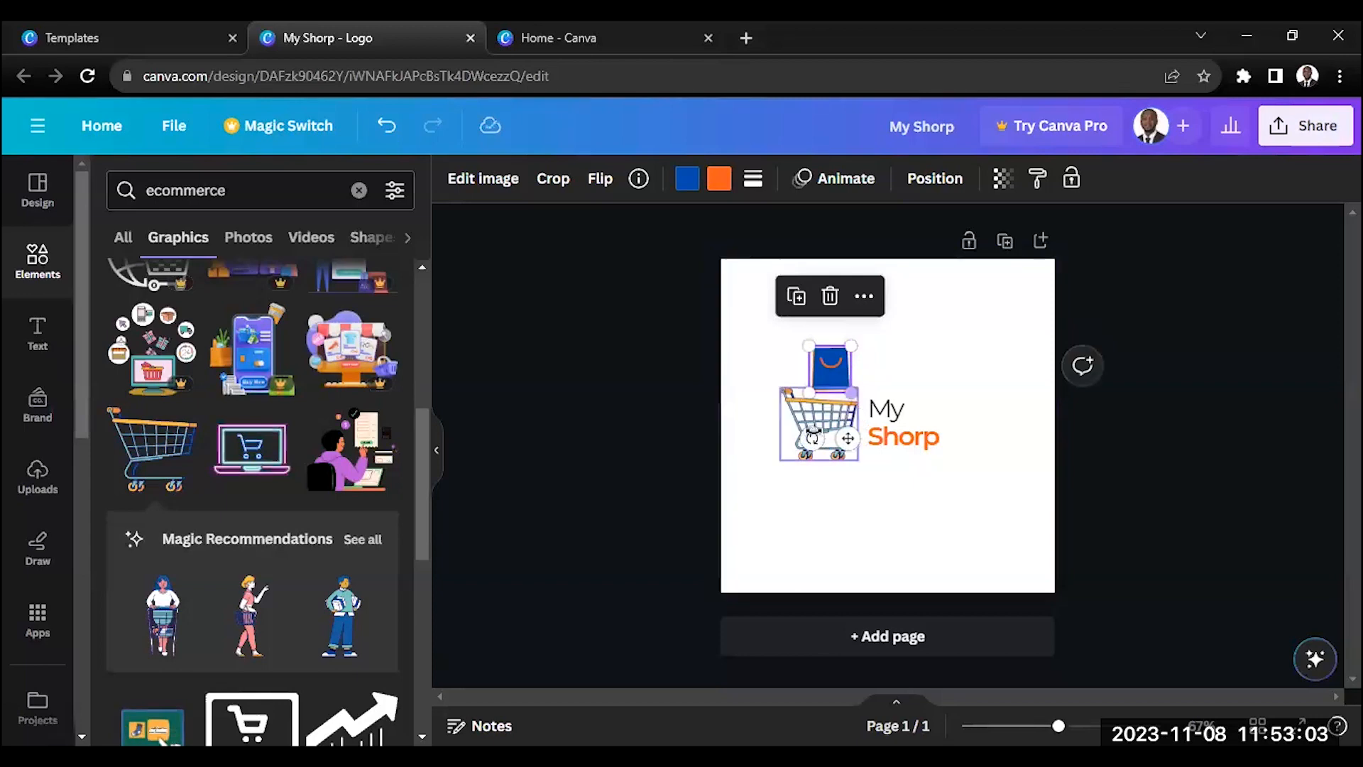
drag(847, 440, 881, 437)
drag(837, 368, 826, 397)
click(675, 497)
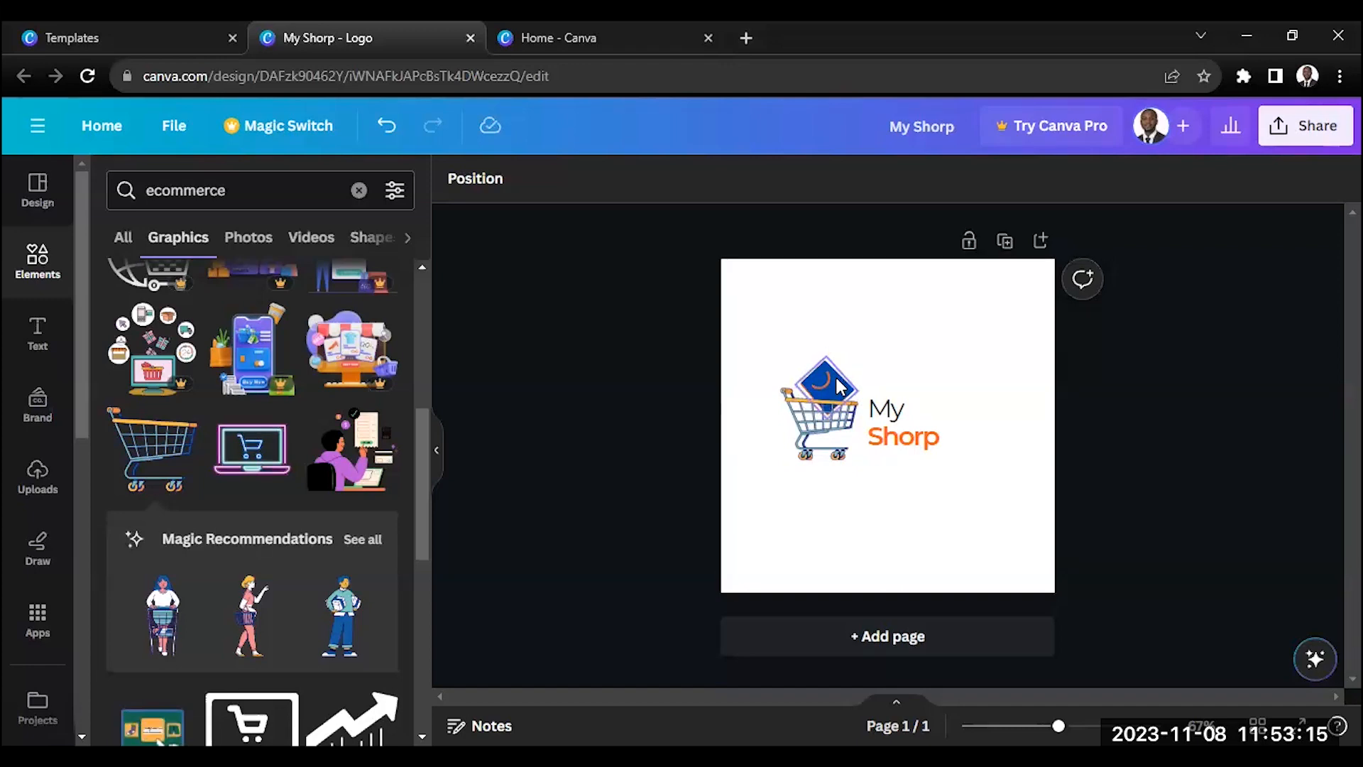
Step: Recolor the cart's blue parts to the logo's orange, its dark purple to medium blue and its teal to black #000000
click(803, 431)
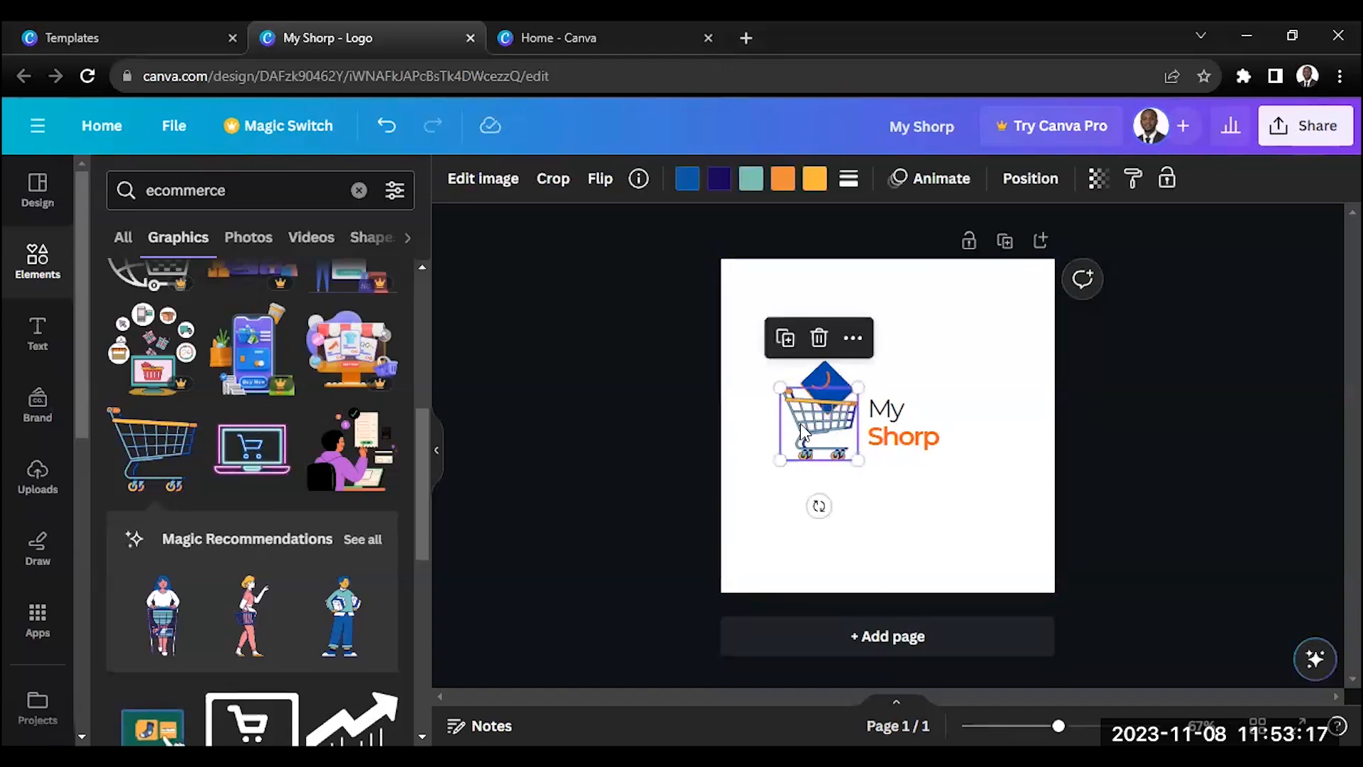
click(687, 186)
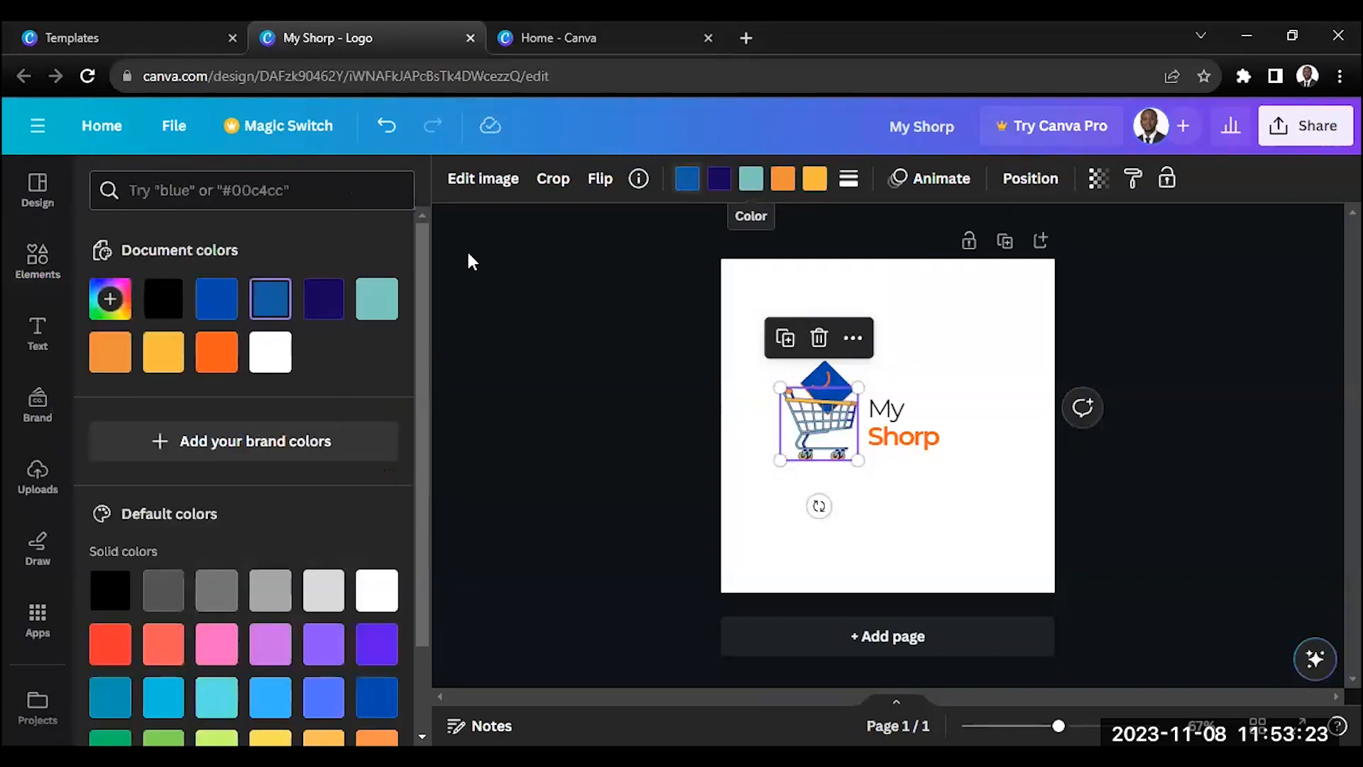
click(222, 351)
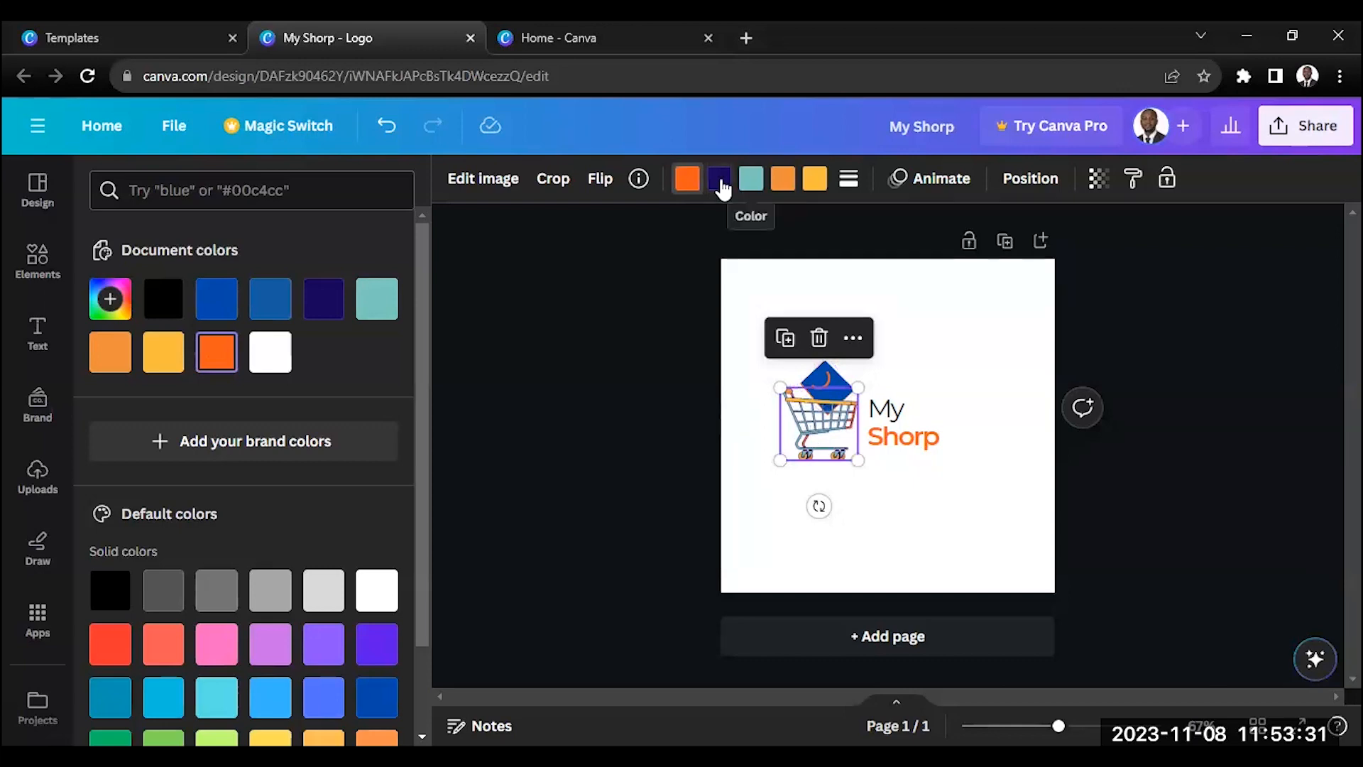
click(279, 304)
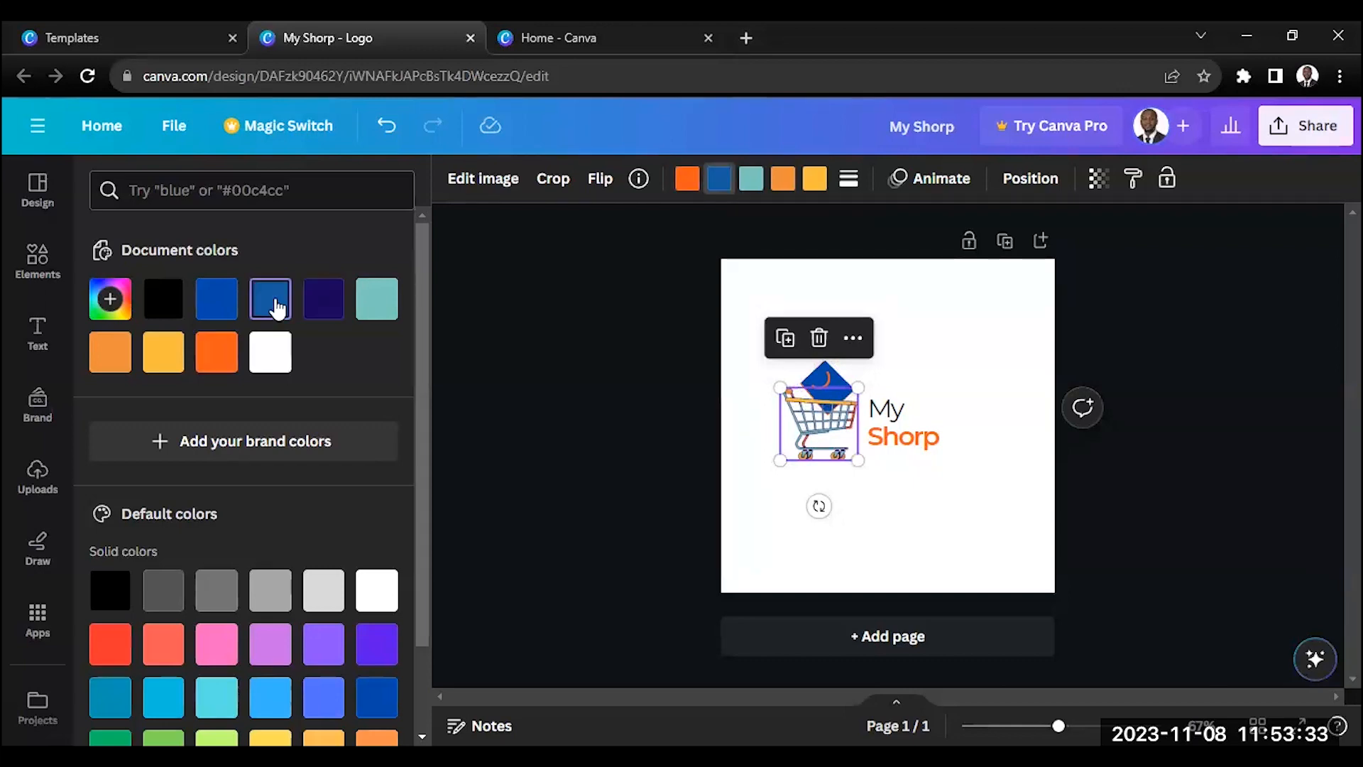
click(747, 181)
click(163, 298)
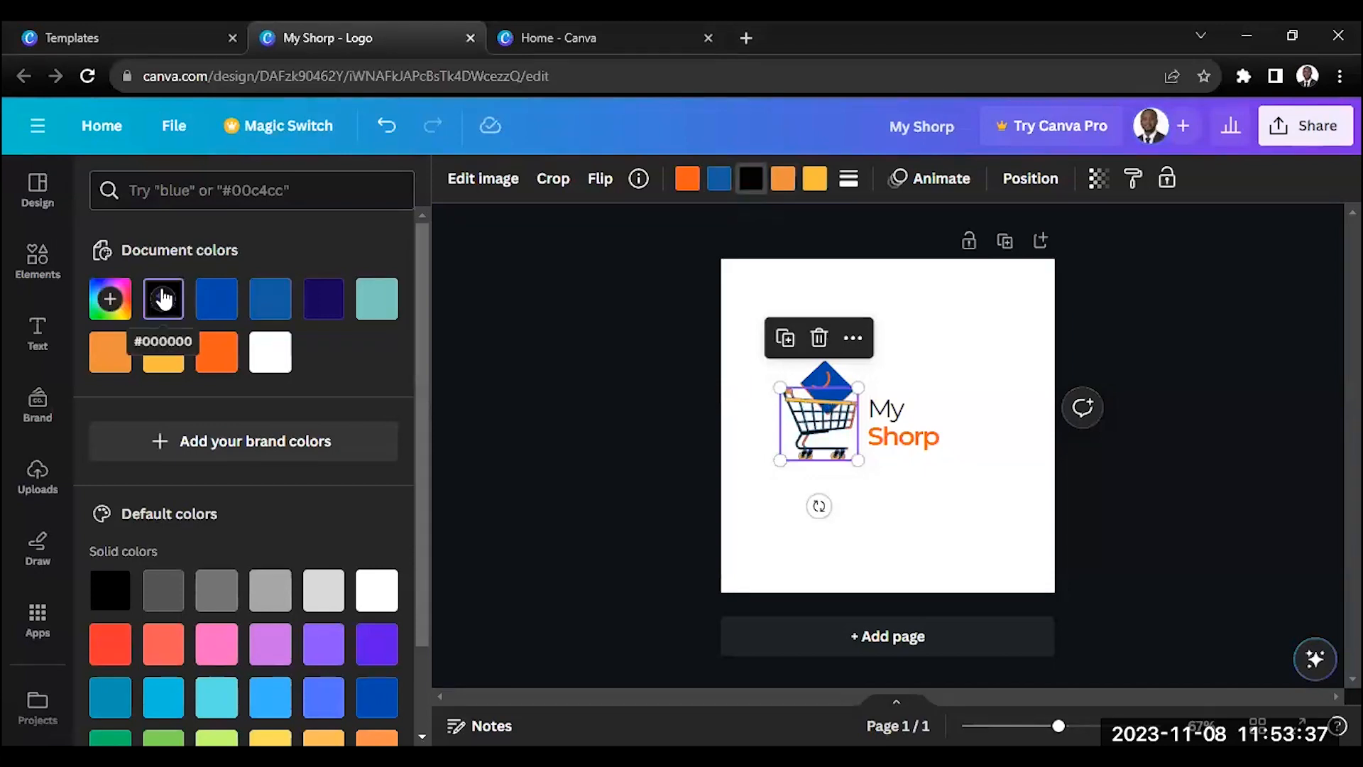
Step: Recolor the cart's black parts to medium blue and its light orange and yellow parts to the logo's orange
click(261, 305)
click(782, 178)
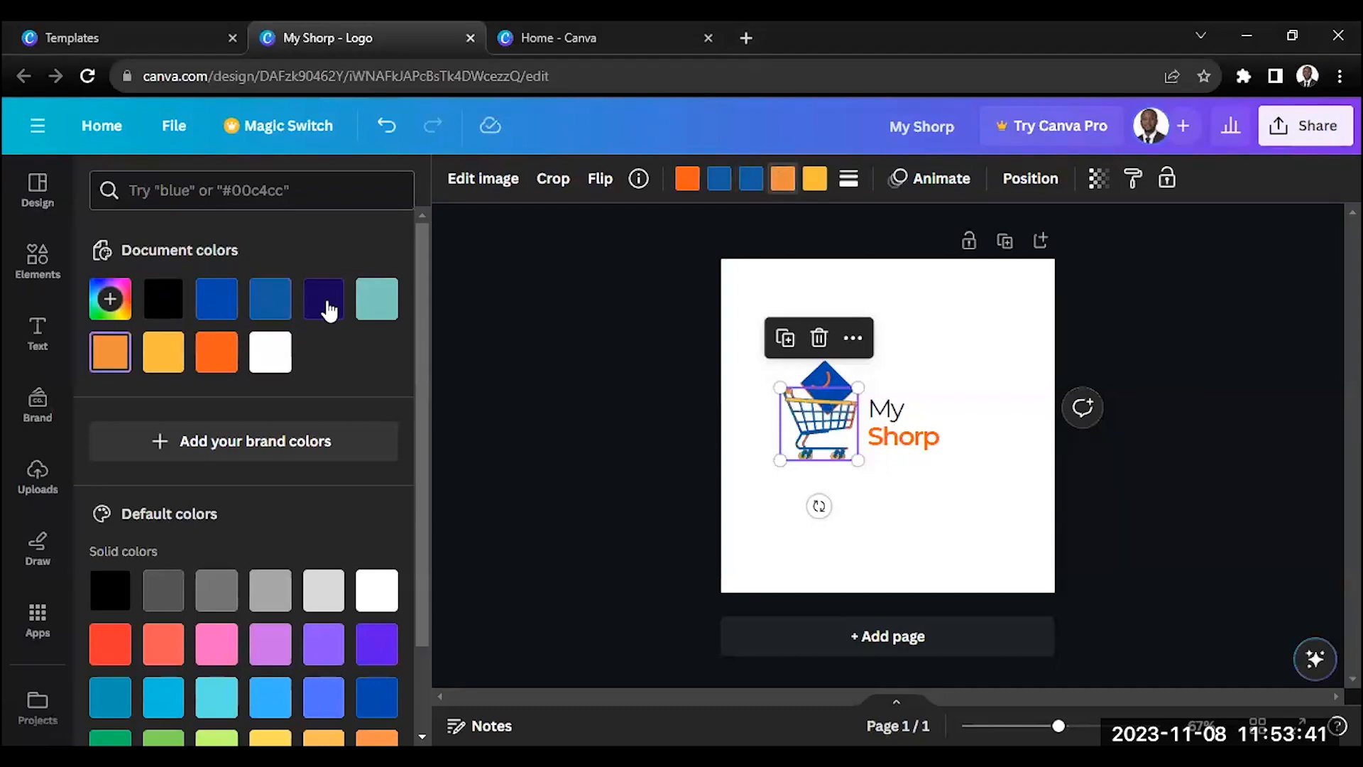
click(216, 355)
click(813, 181)
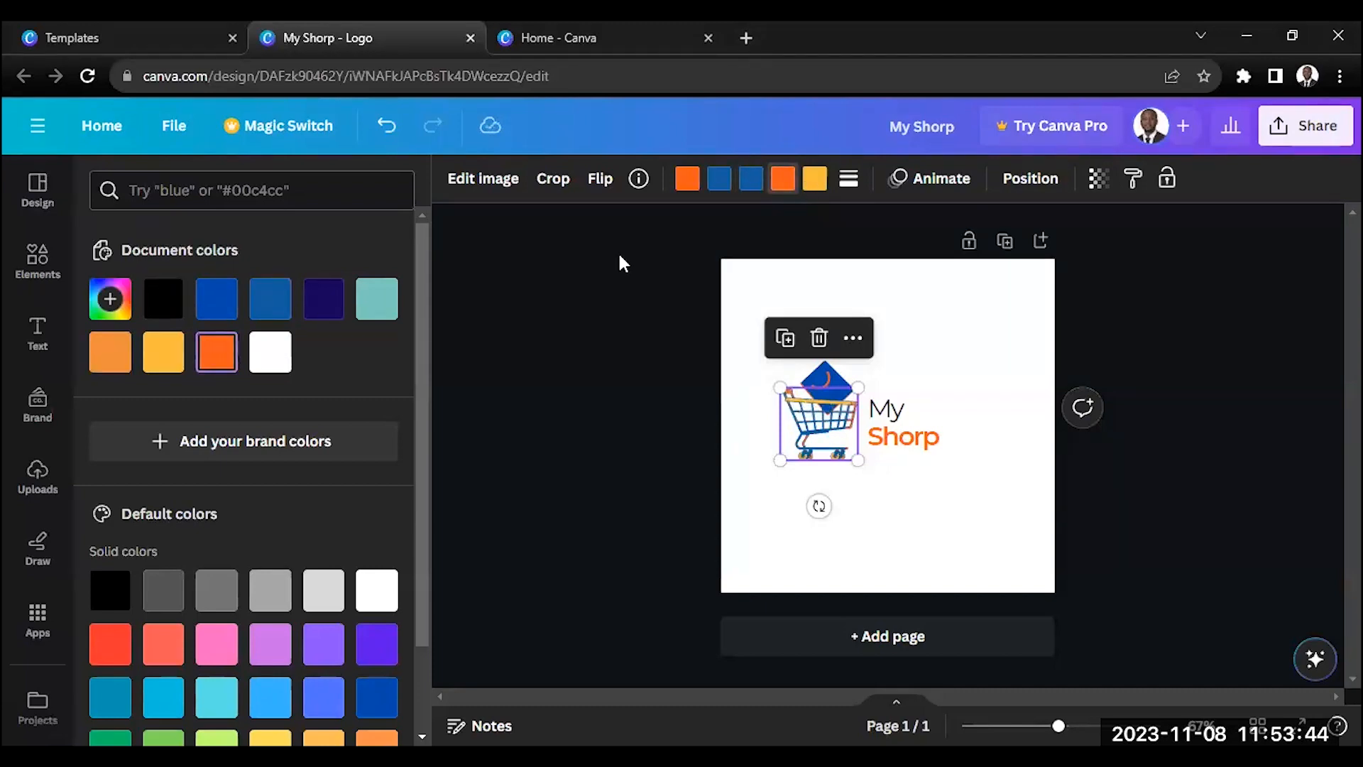
click(217, 369)
key(Escape)
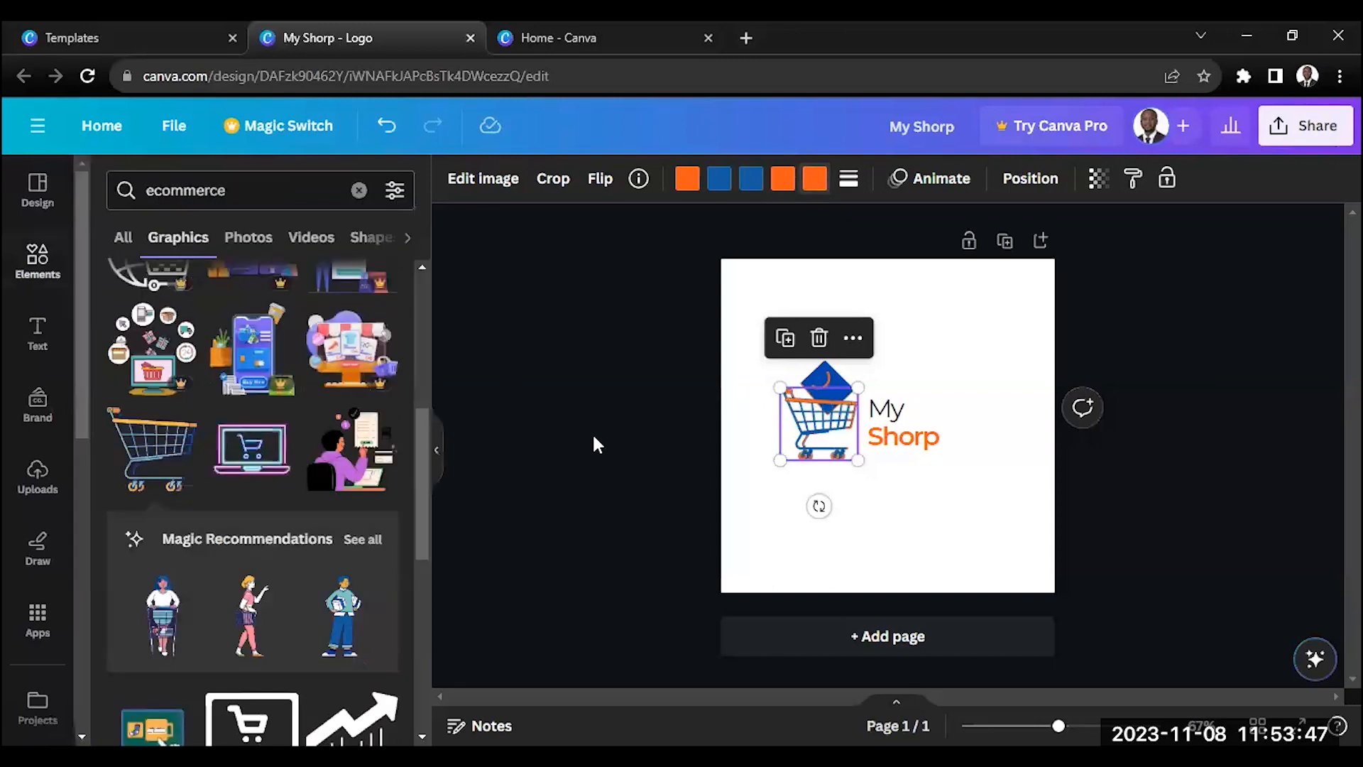
click(594, 437)
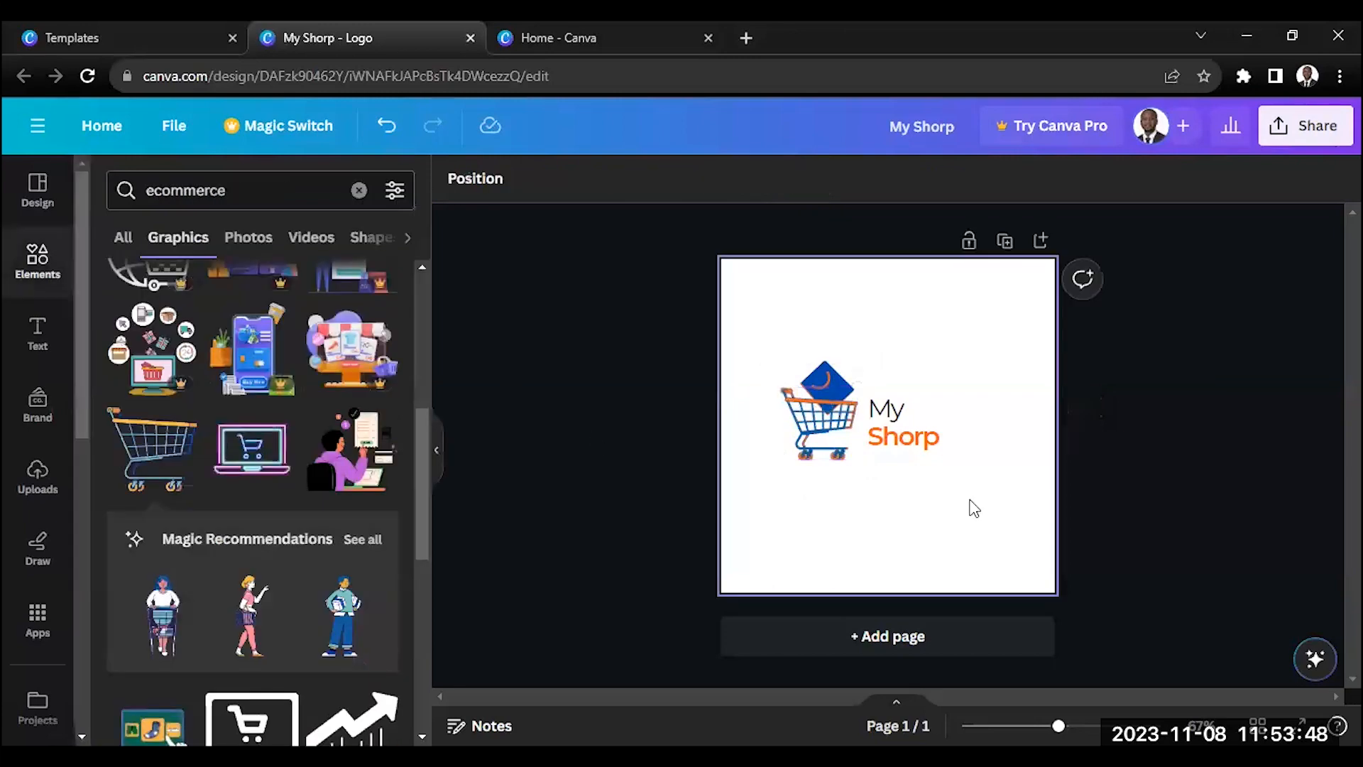
Step: Select the cart, bag and both text lines together, enlarge them to a text size of 36.2 and shift them right
click(840, 431)
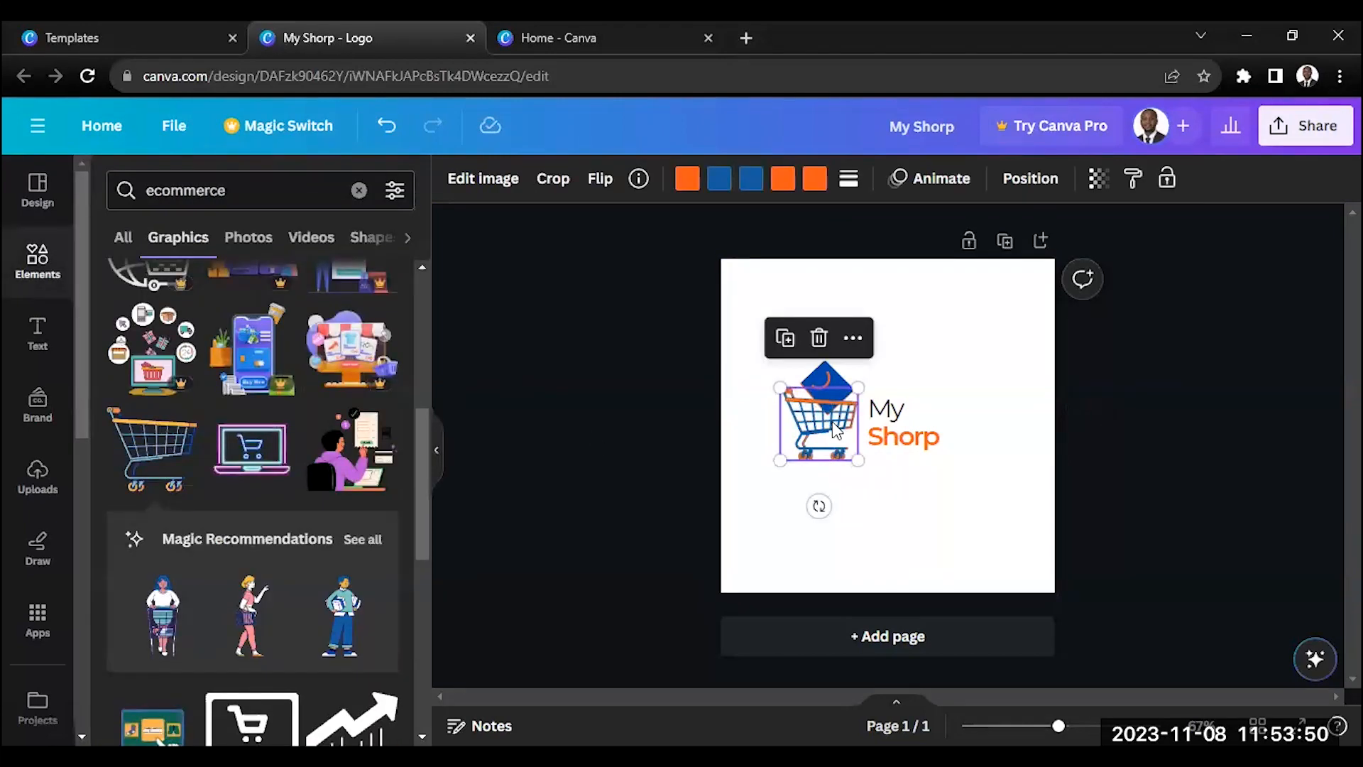
click(767, 316)
drag(952, 498, 948, 490)
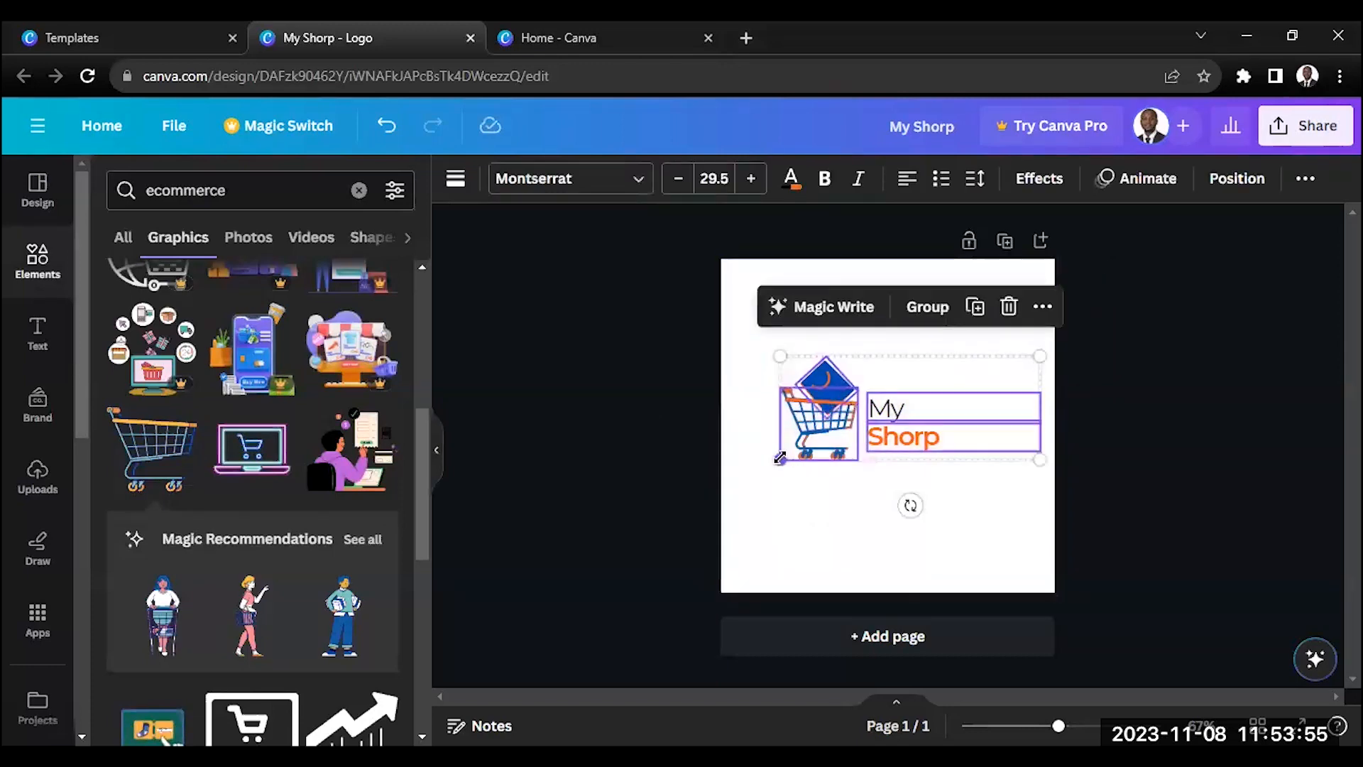
drag(780, 458, 732, 493)
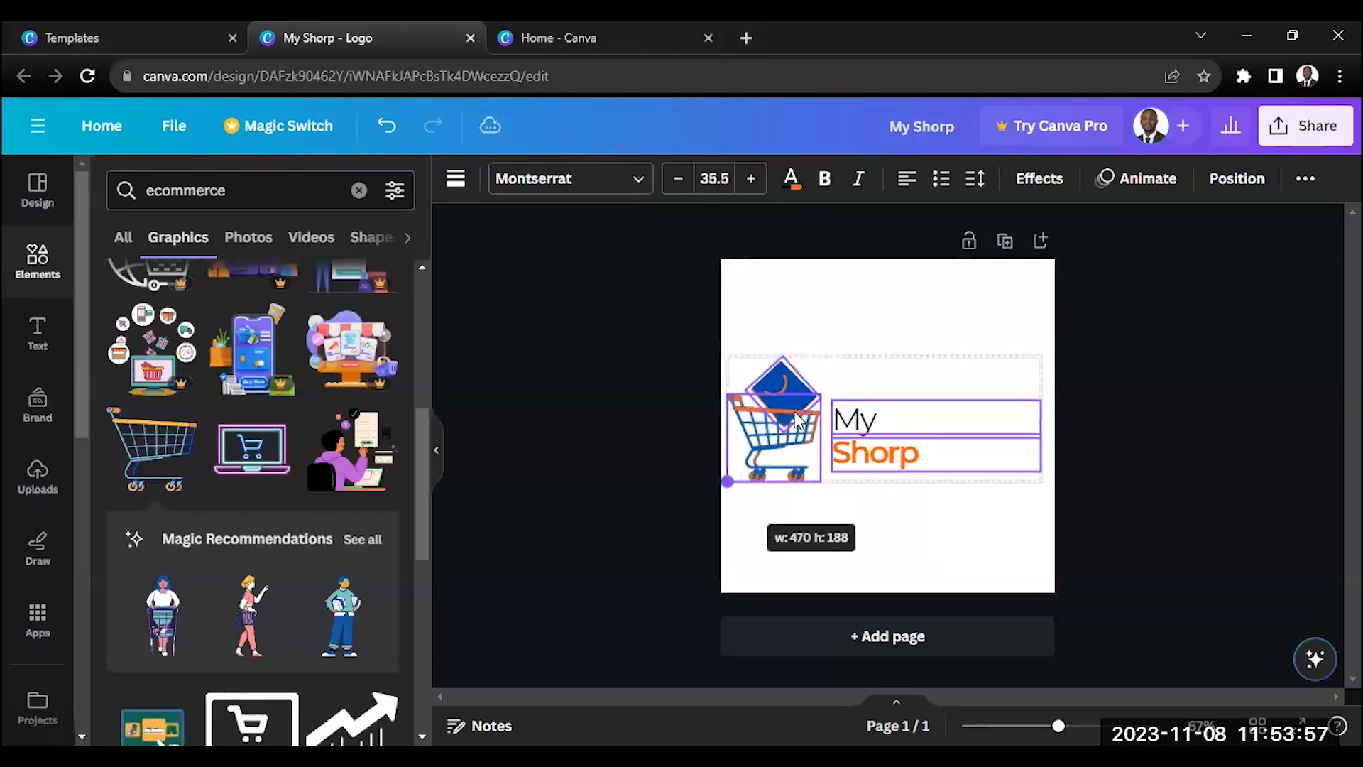
drag(795, 412, 840, 413)
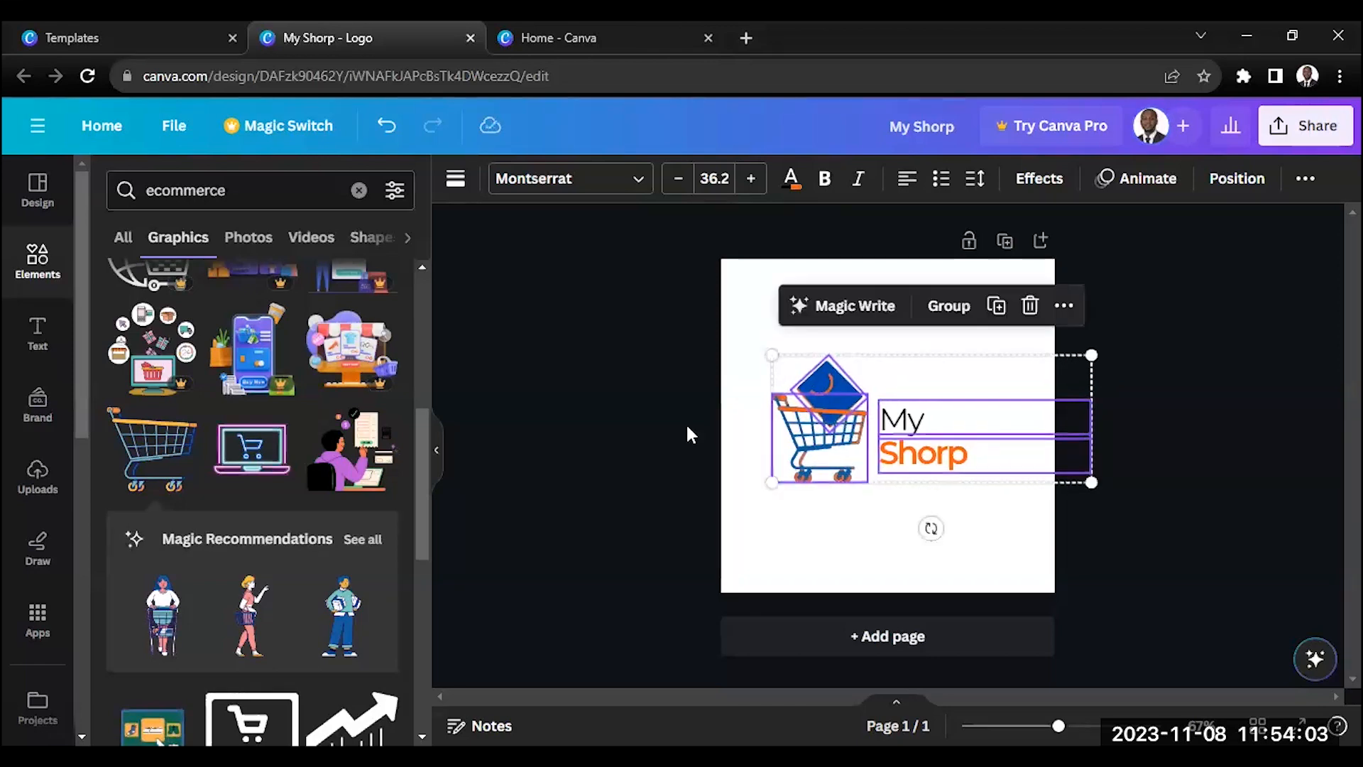
click(635, 430)
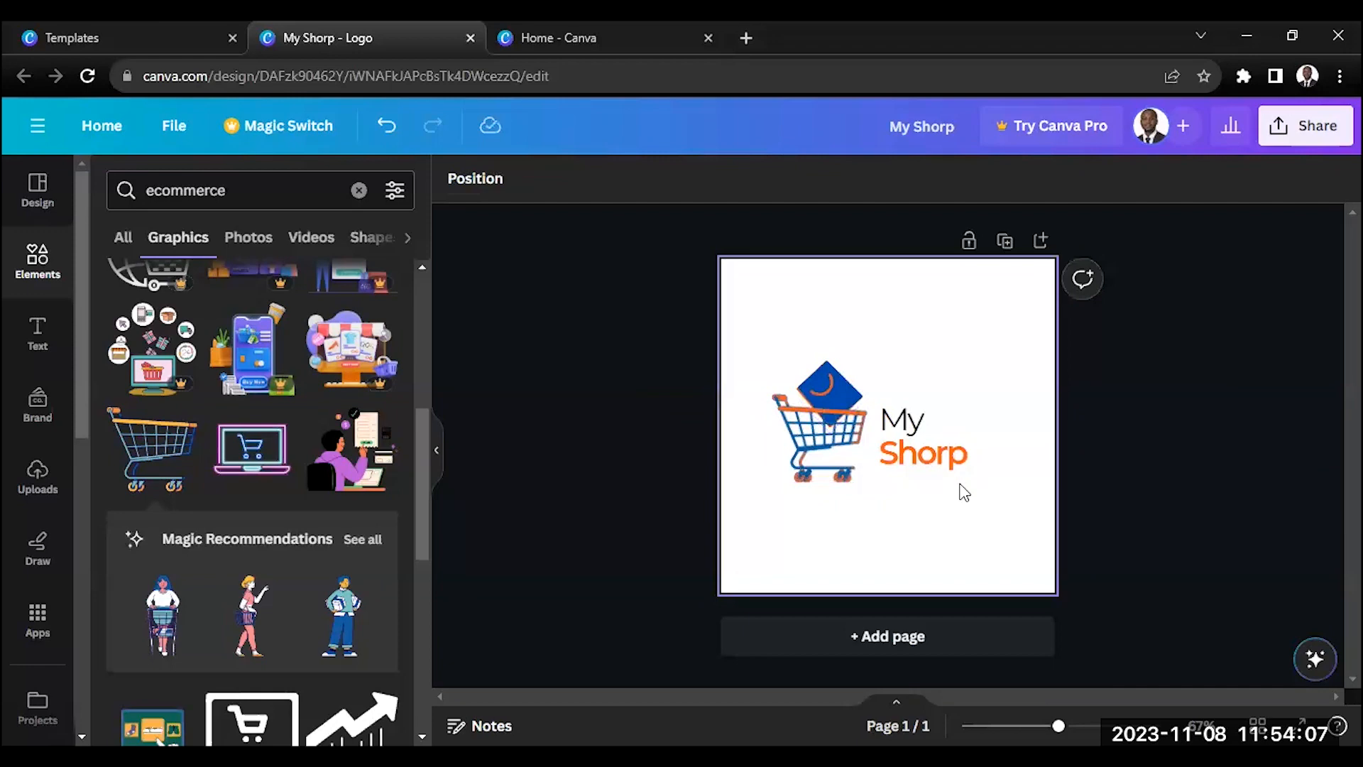
Step: Move the whole logo slightly right toward the page center, then raise the "My Shorp" text beside the cart
drag(769, 352, 953, 471)
drag(836, 416, 857, 415)
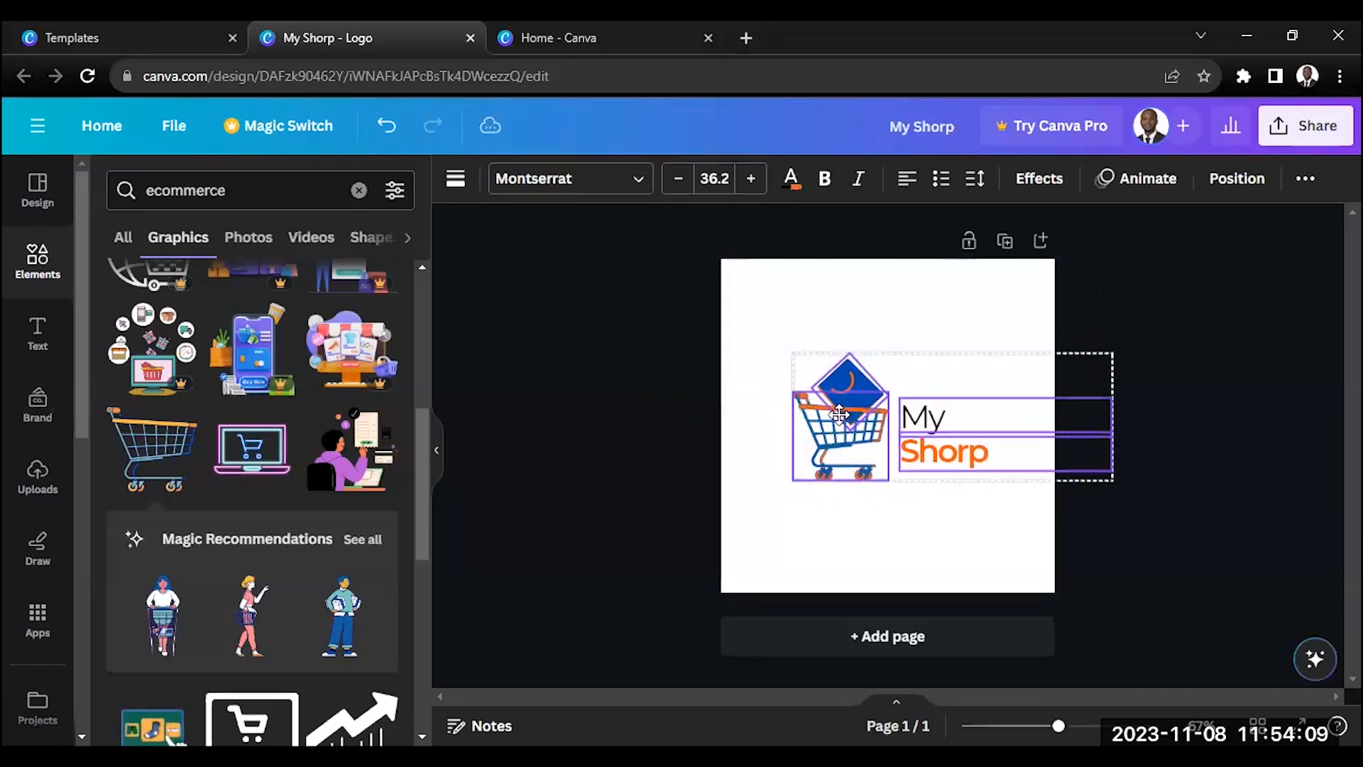
click(1226, 541)
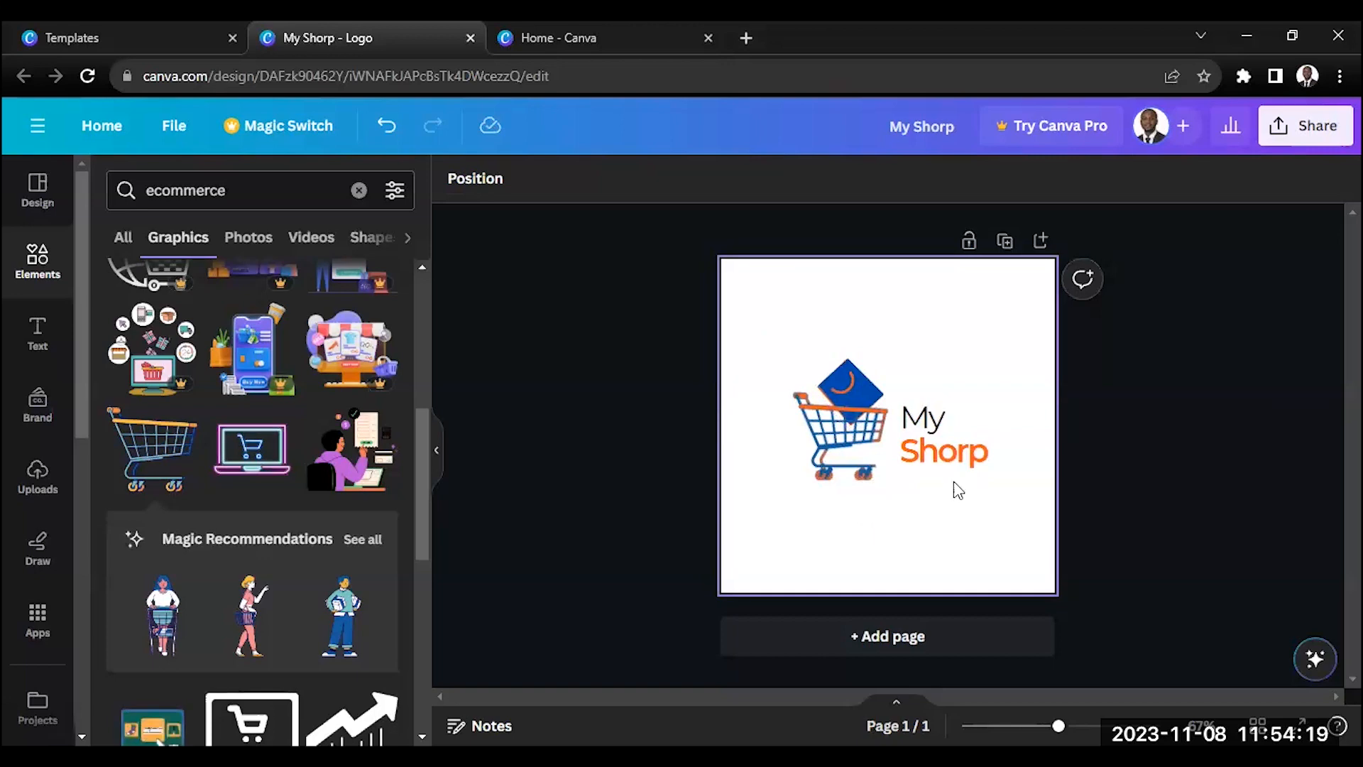
drag(934, 456, 931, 434)
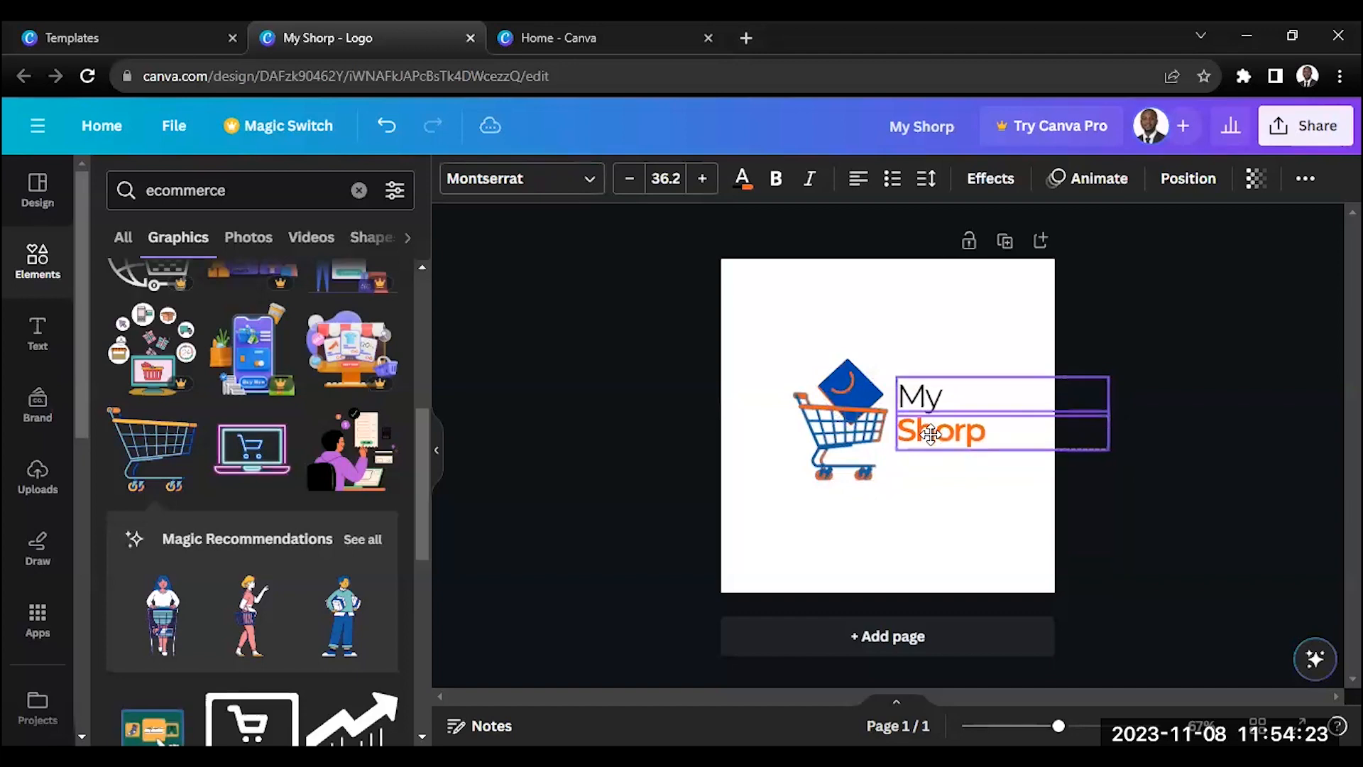
click(1004, 489)
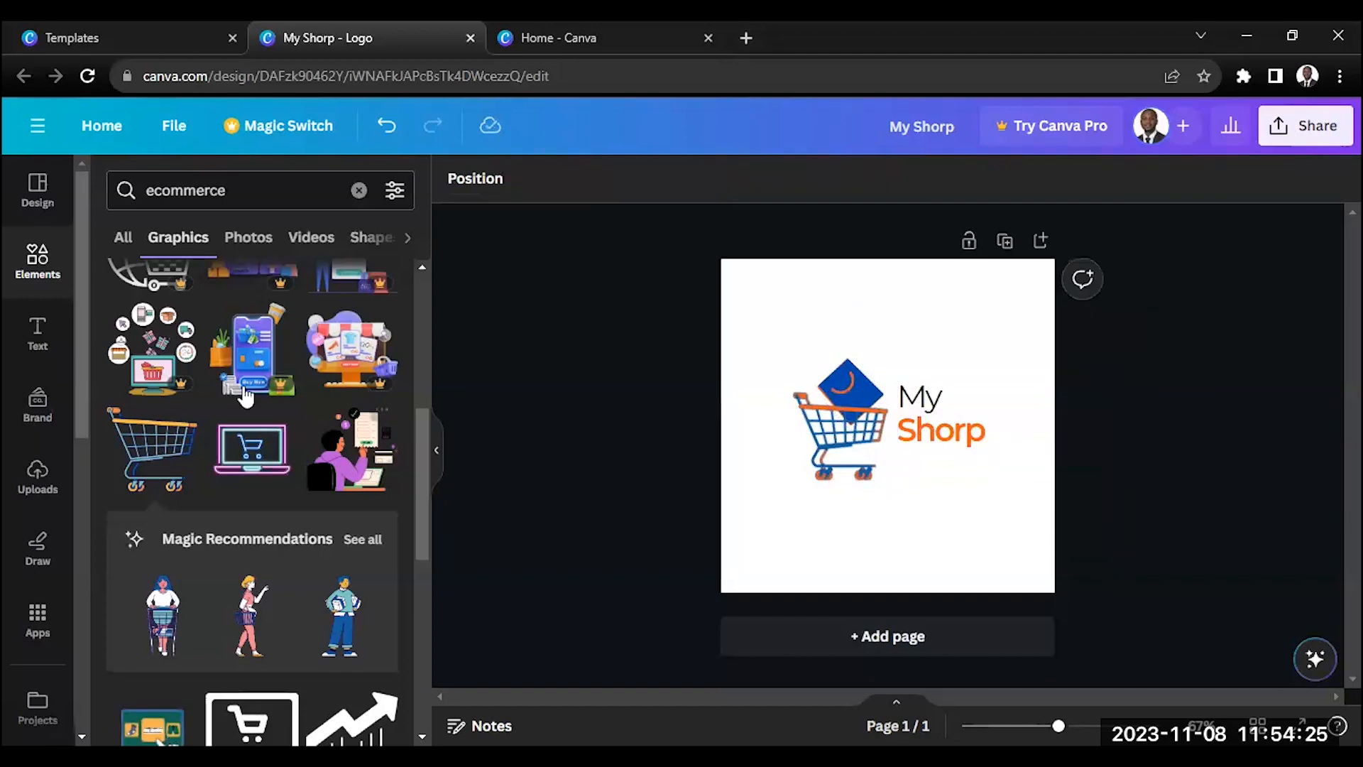
Step: Add a body text box and place it directly beneath the word "Shorp"
click(41, 327)
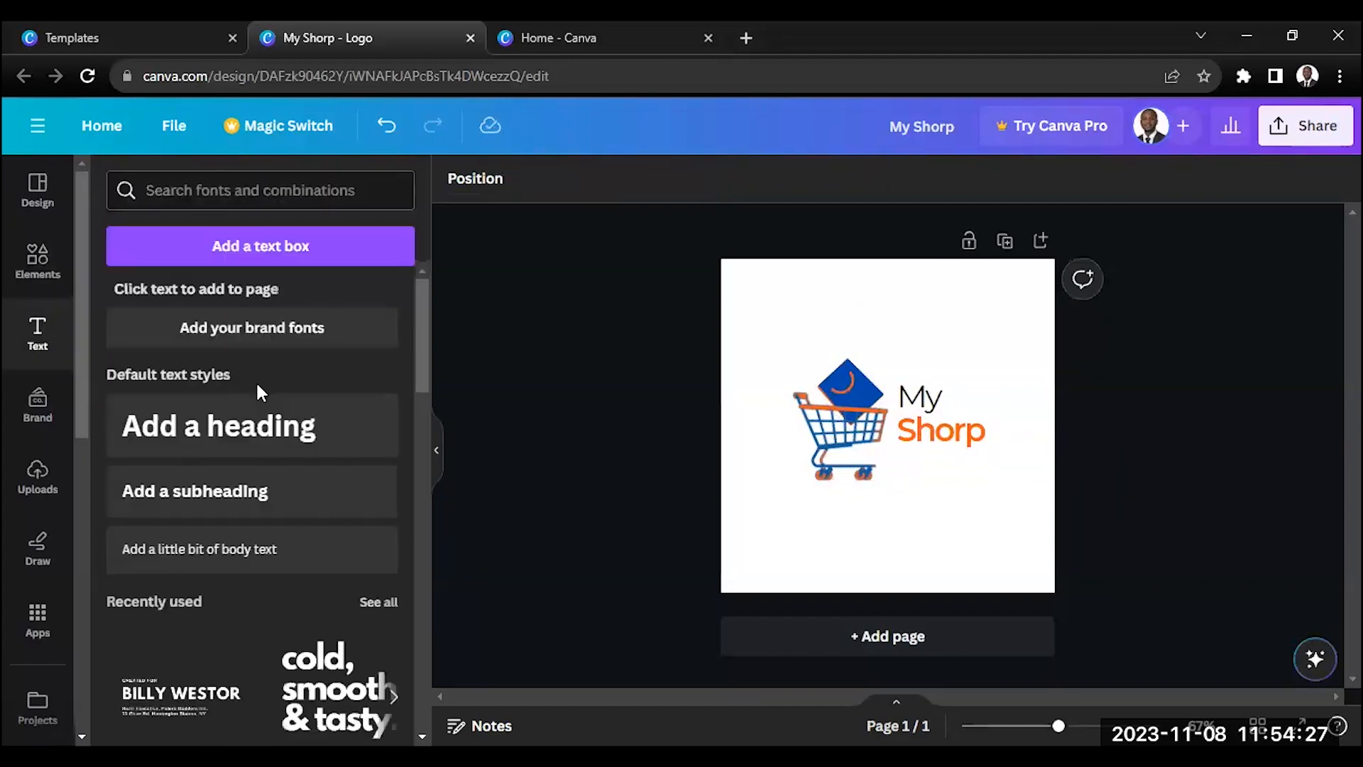
click(240, 558)
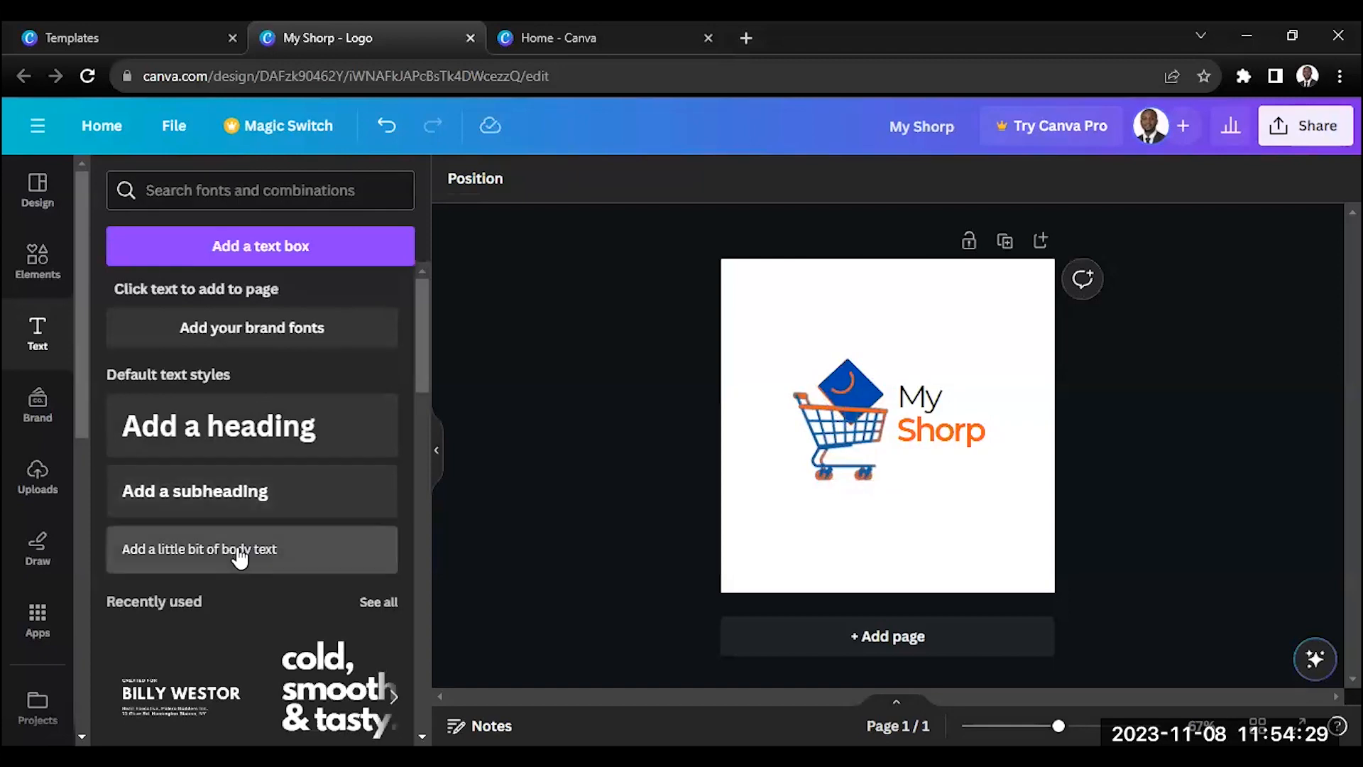
drag(940, 490, 998, 506)
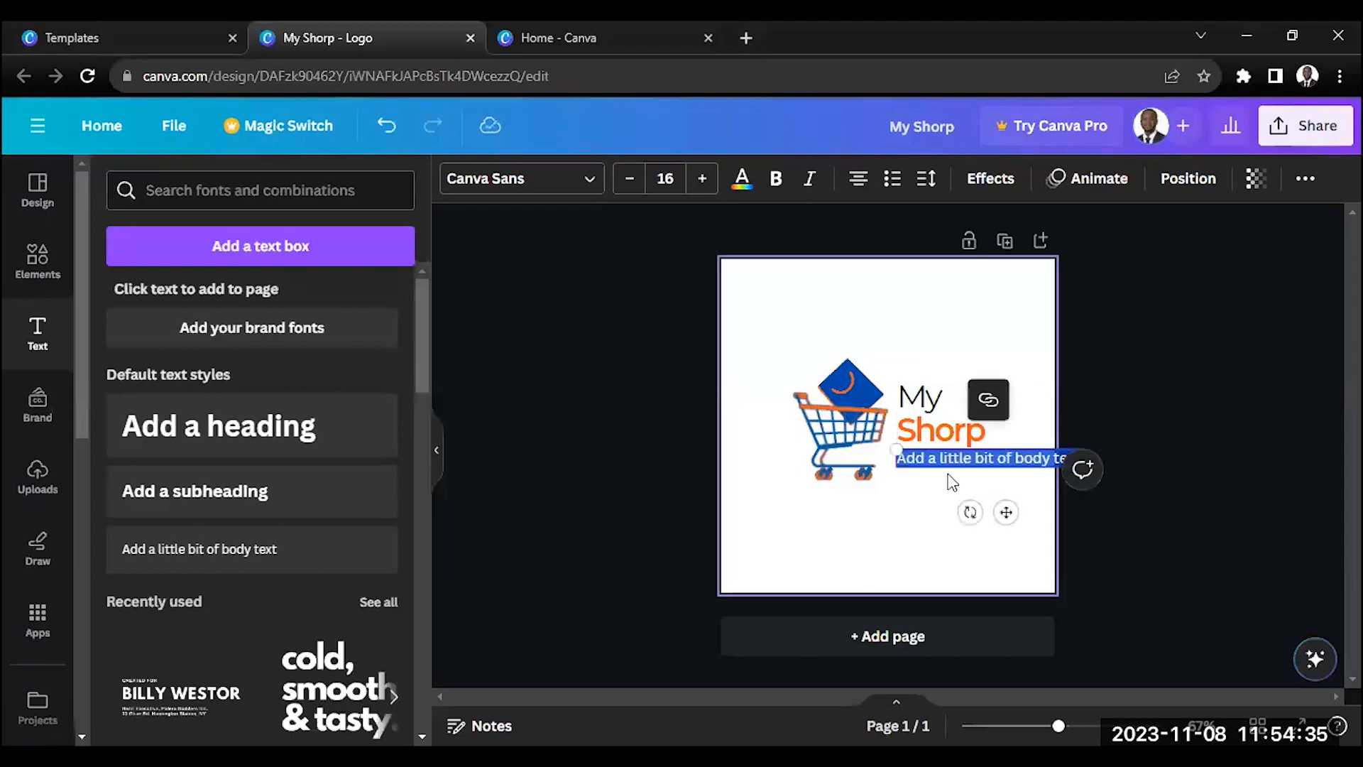
click(1002, 462)
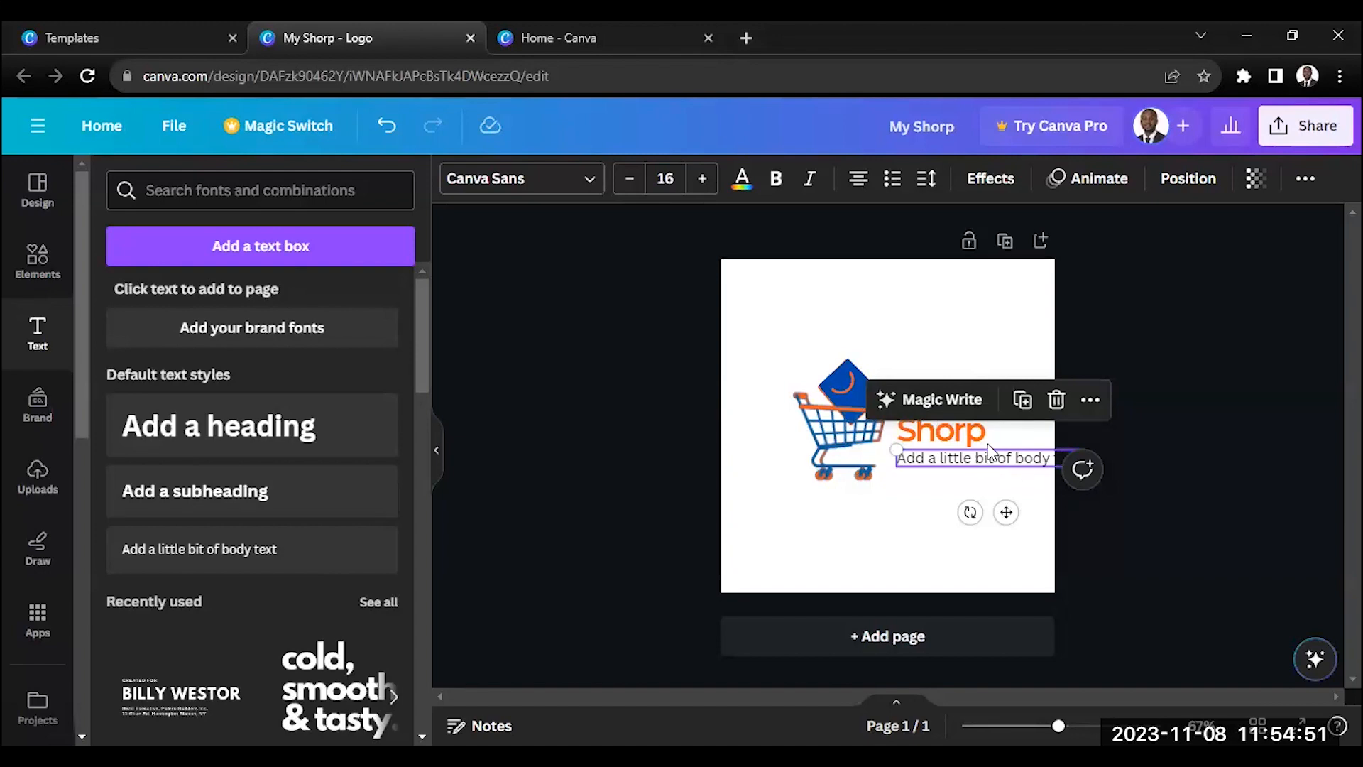
click(932, 401)
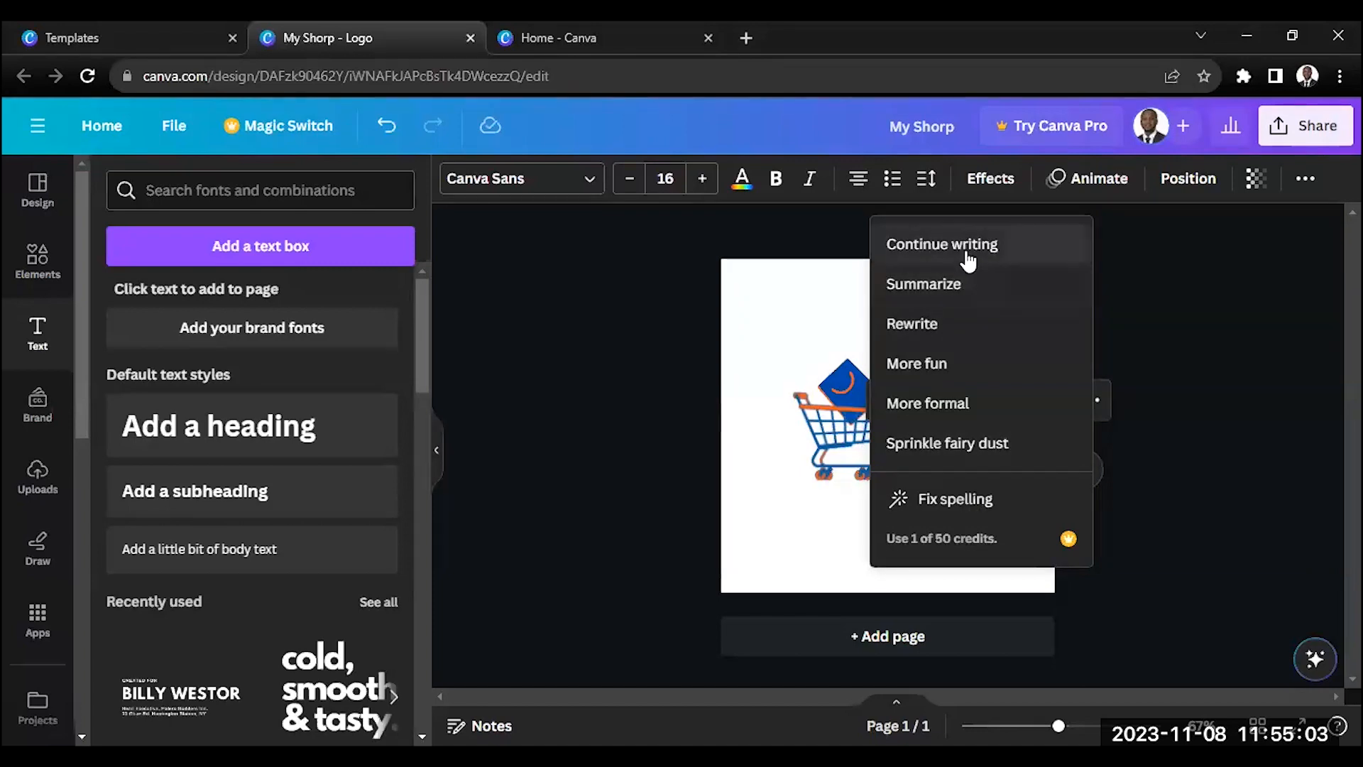
click(1136, 483)
Step: Replace the placeholder body text with "Where everyone shops" and align the text box under the start of "Shorp"
double_click(970, 460)
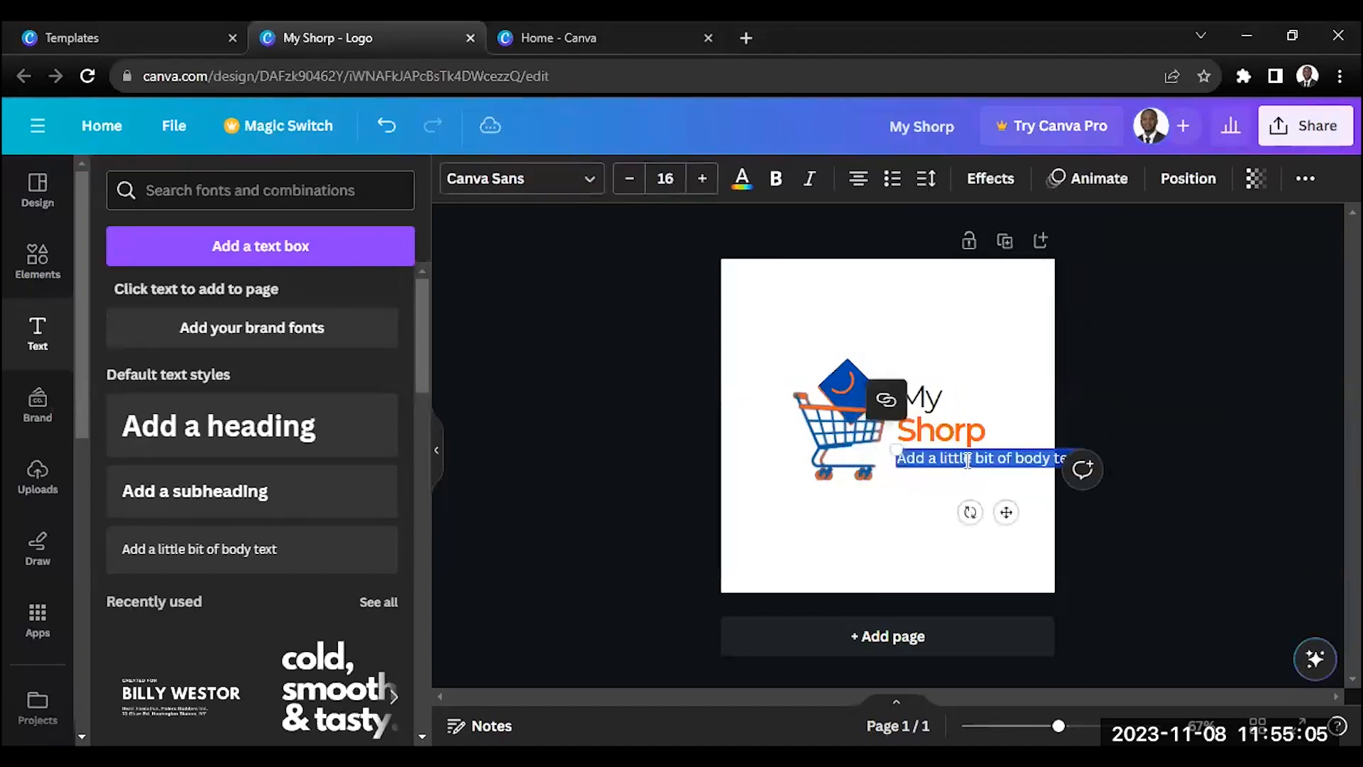
key(BackSpace)
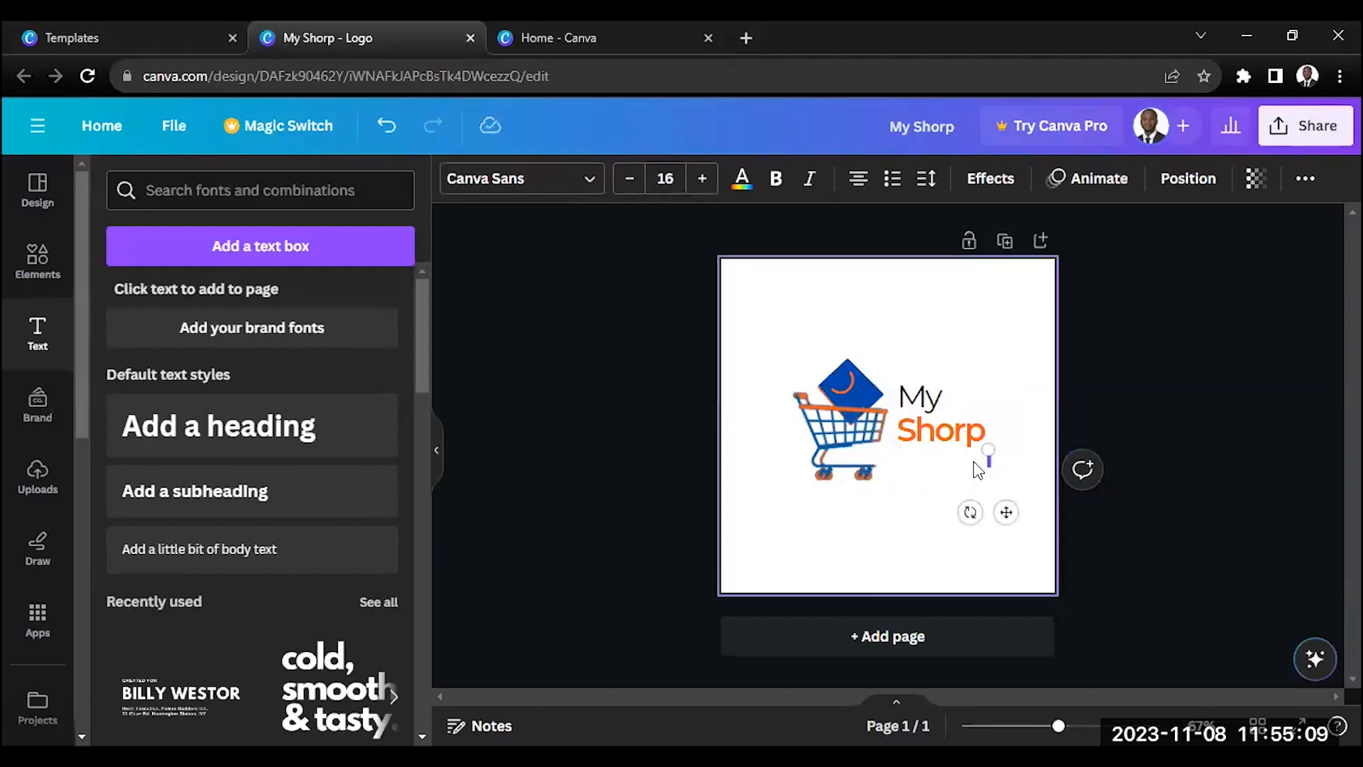
text(Where everyo)
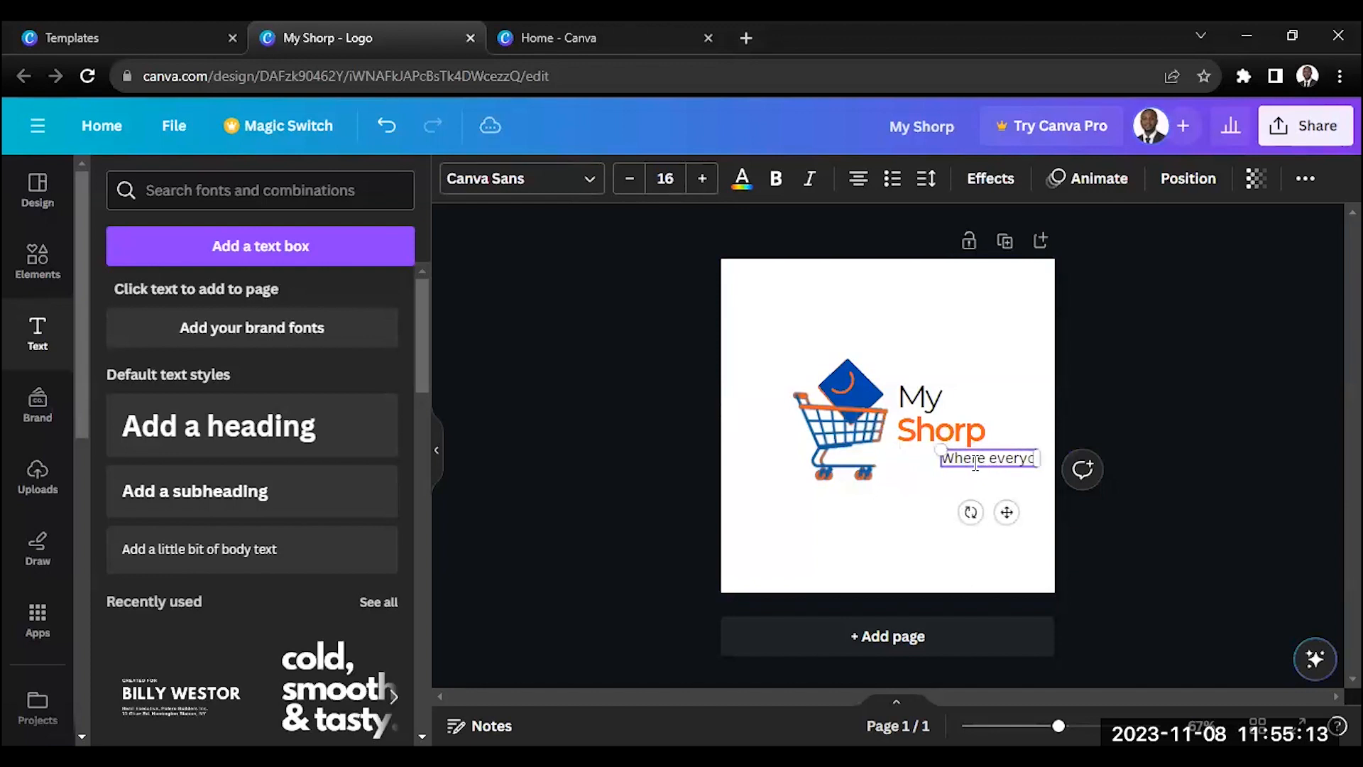
text(ne shops)
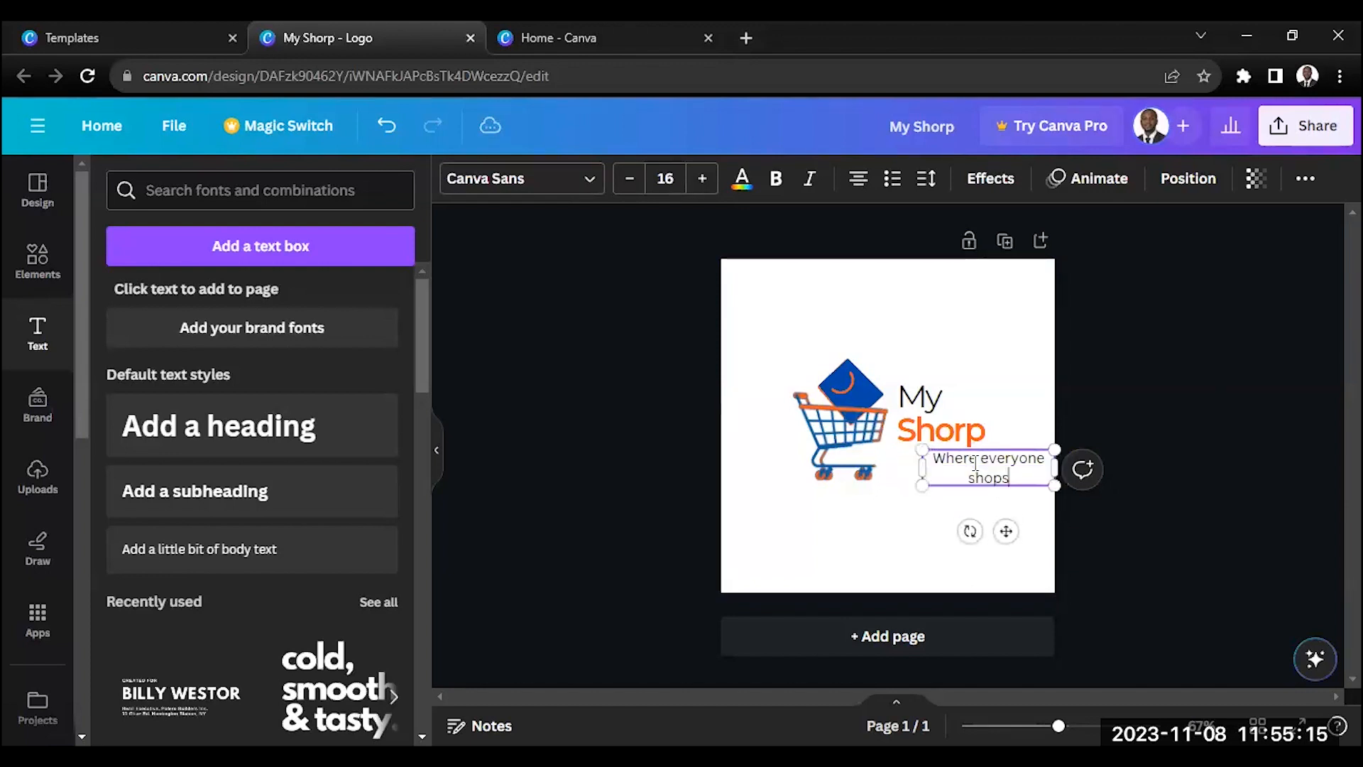
drag(1008, 469, 982, 466)
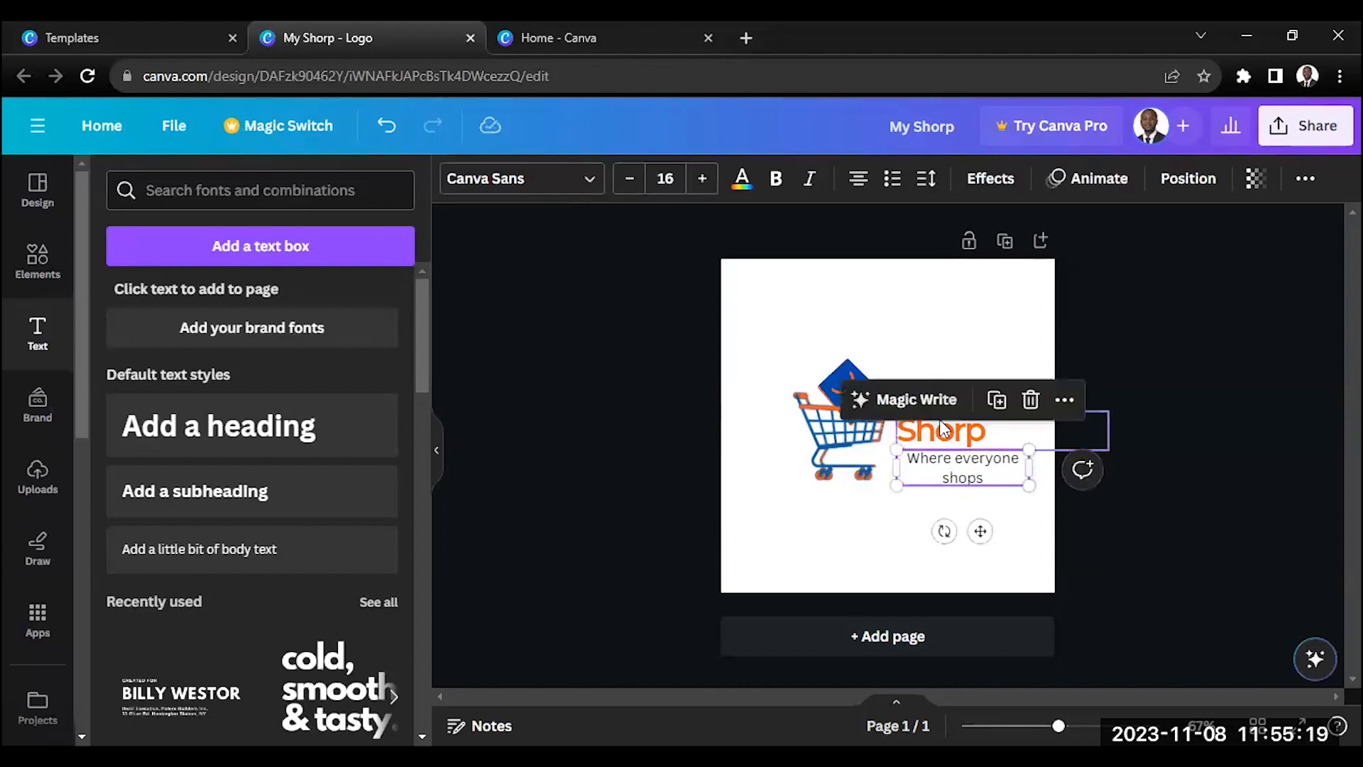
Step: Try out Magic Write on the tagline, getting past its introduction, and apply the Rewrite option
click(899, 402)
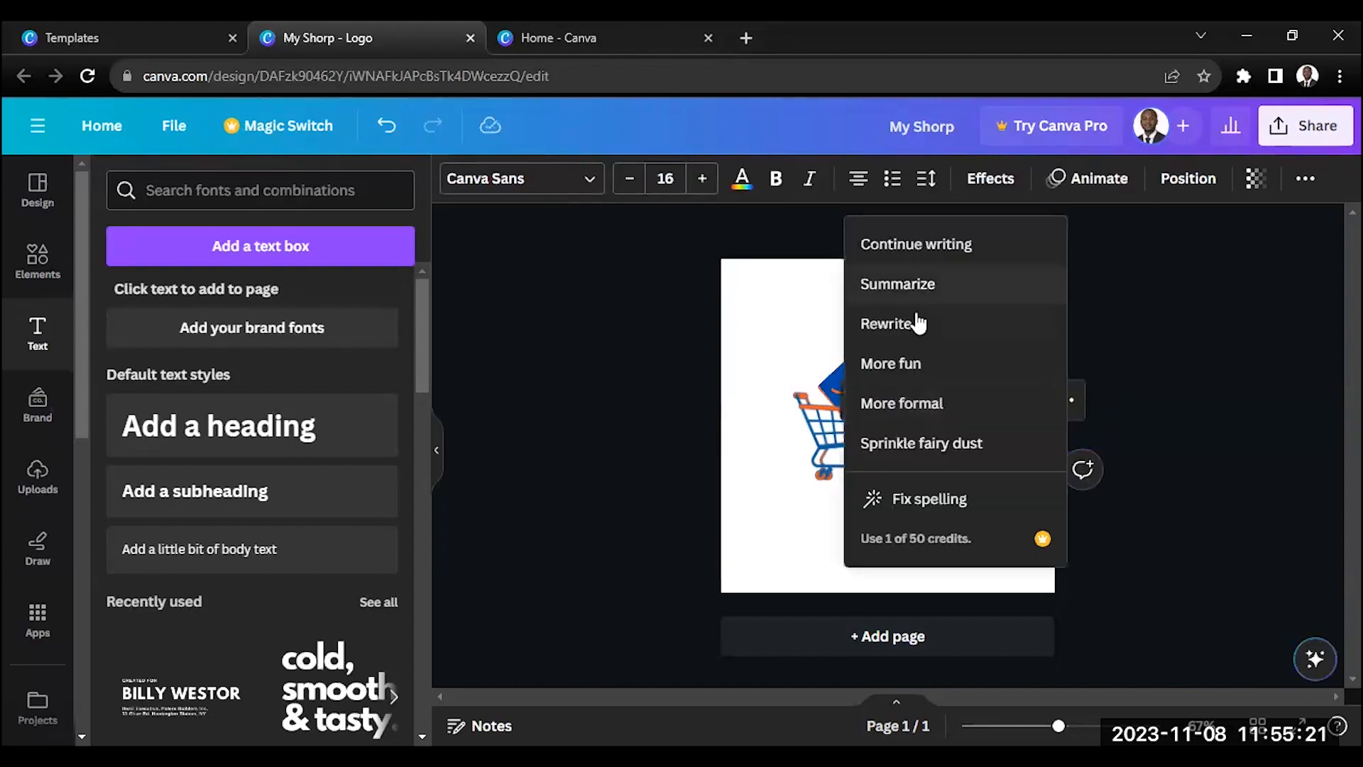
click(936, 395)
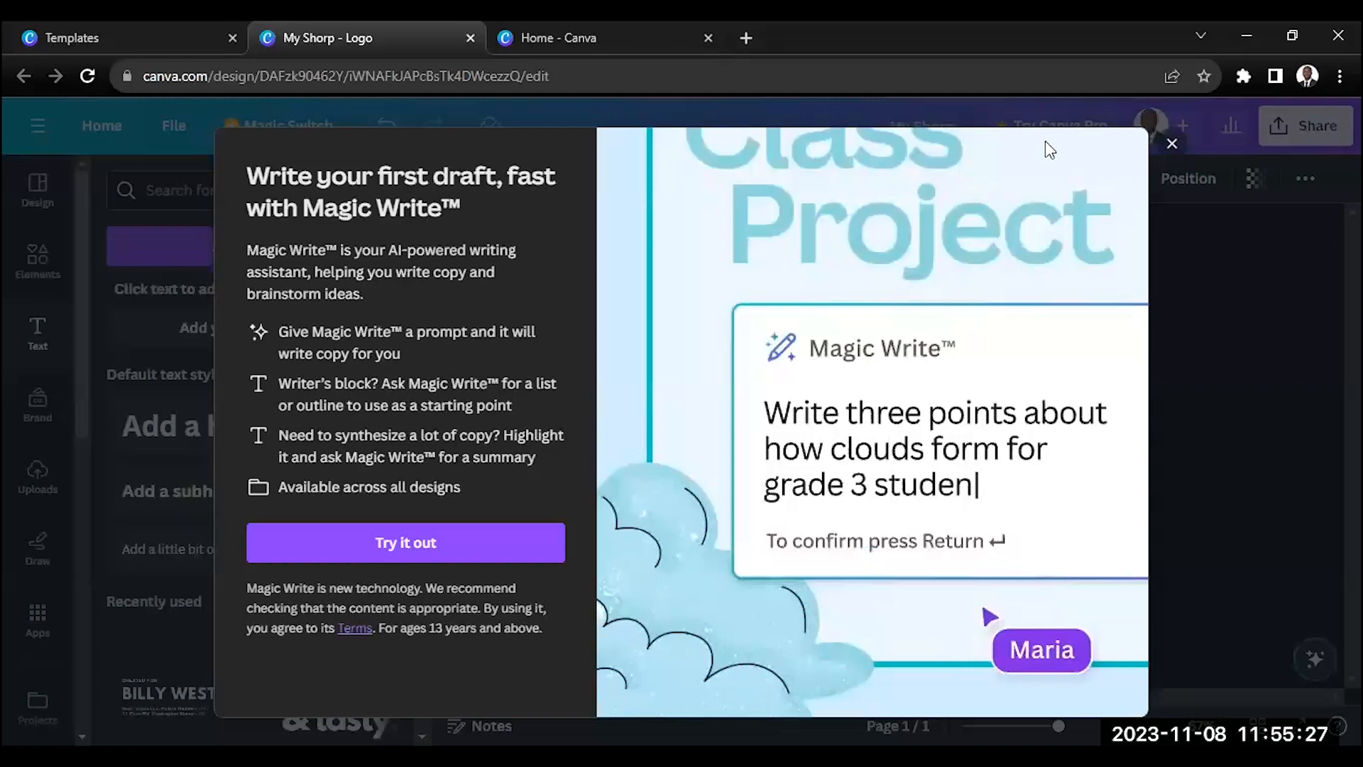
click(448, 549)
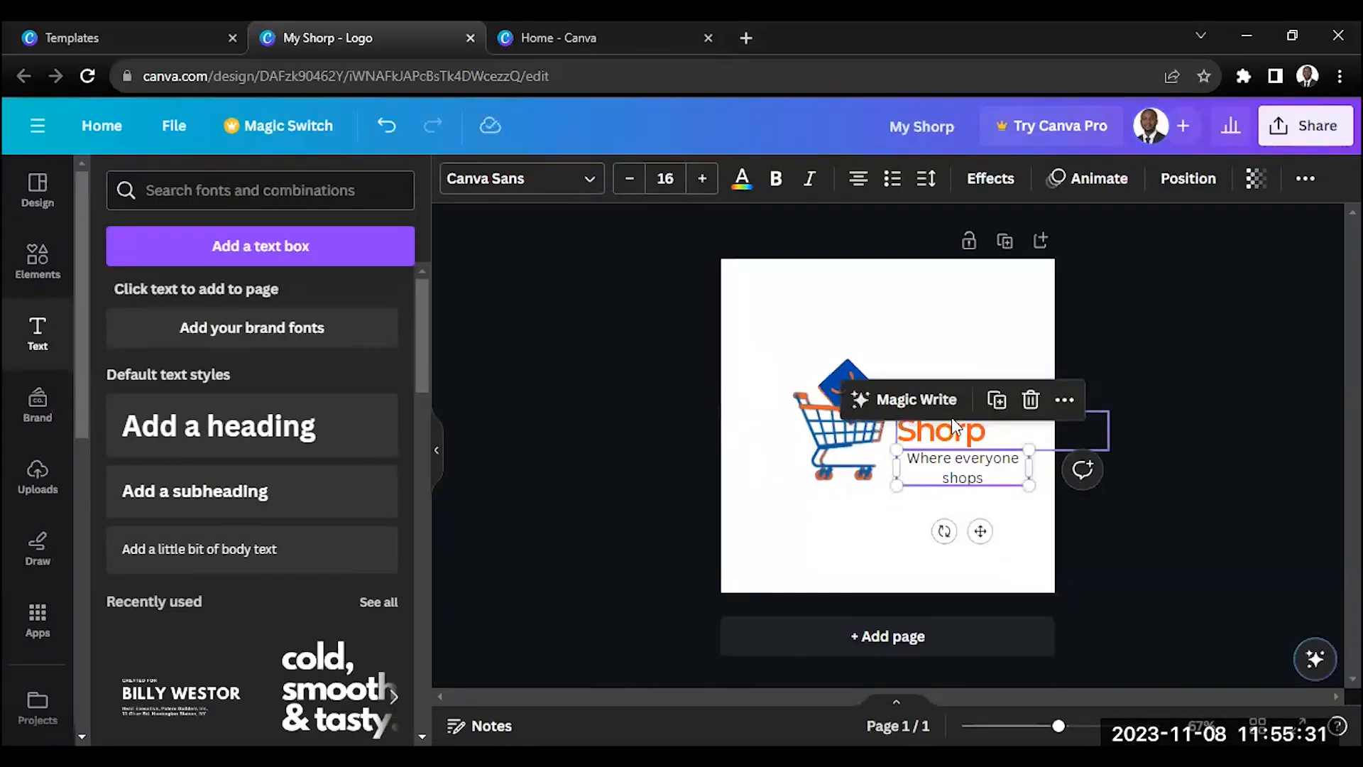
click(939, 399)
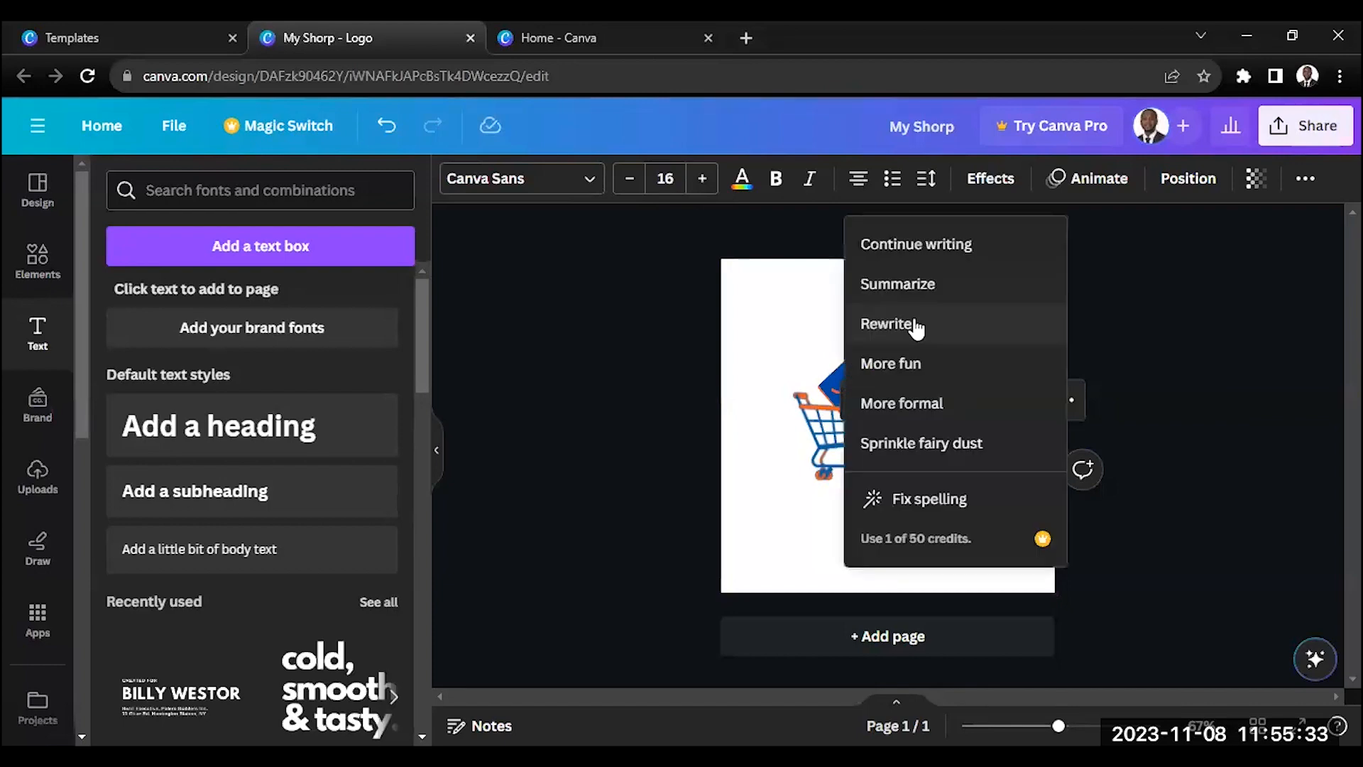
click(888, 324)
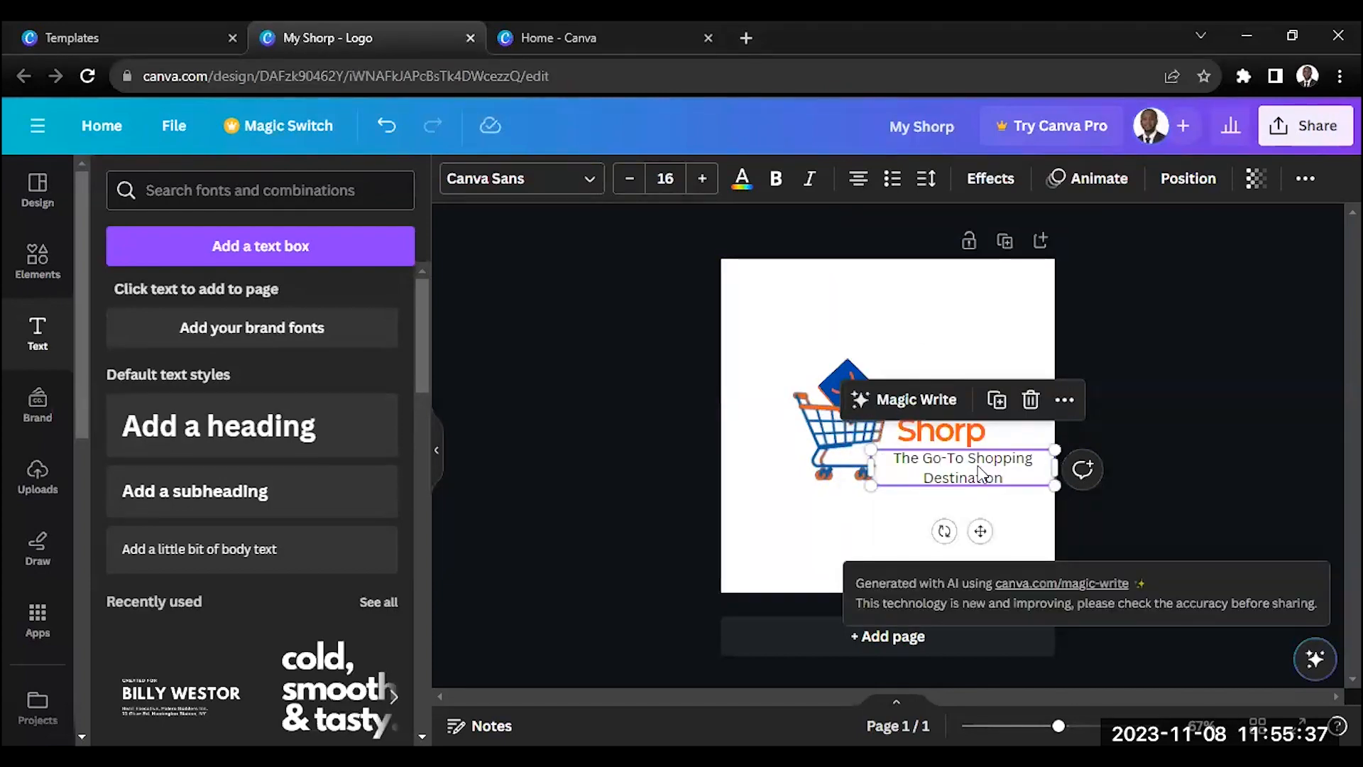
Step: Reword the tagline below "Shorp" once more with Magic Write's "Sprinkle fairy dust" option and deselect it
click(947, 461)
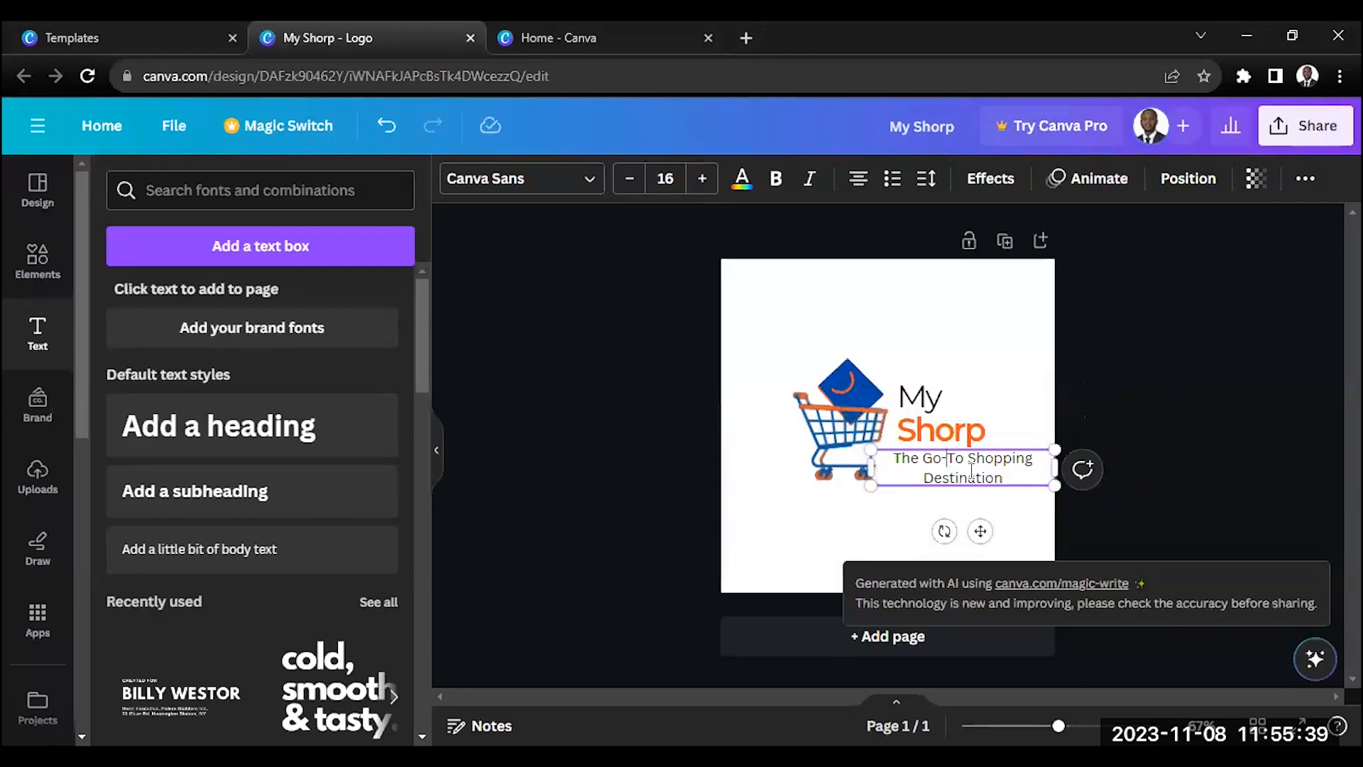
key(ctrl+a)
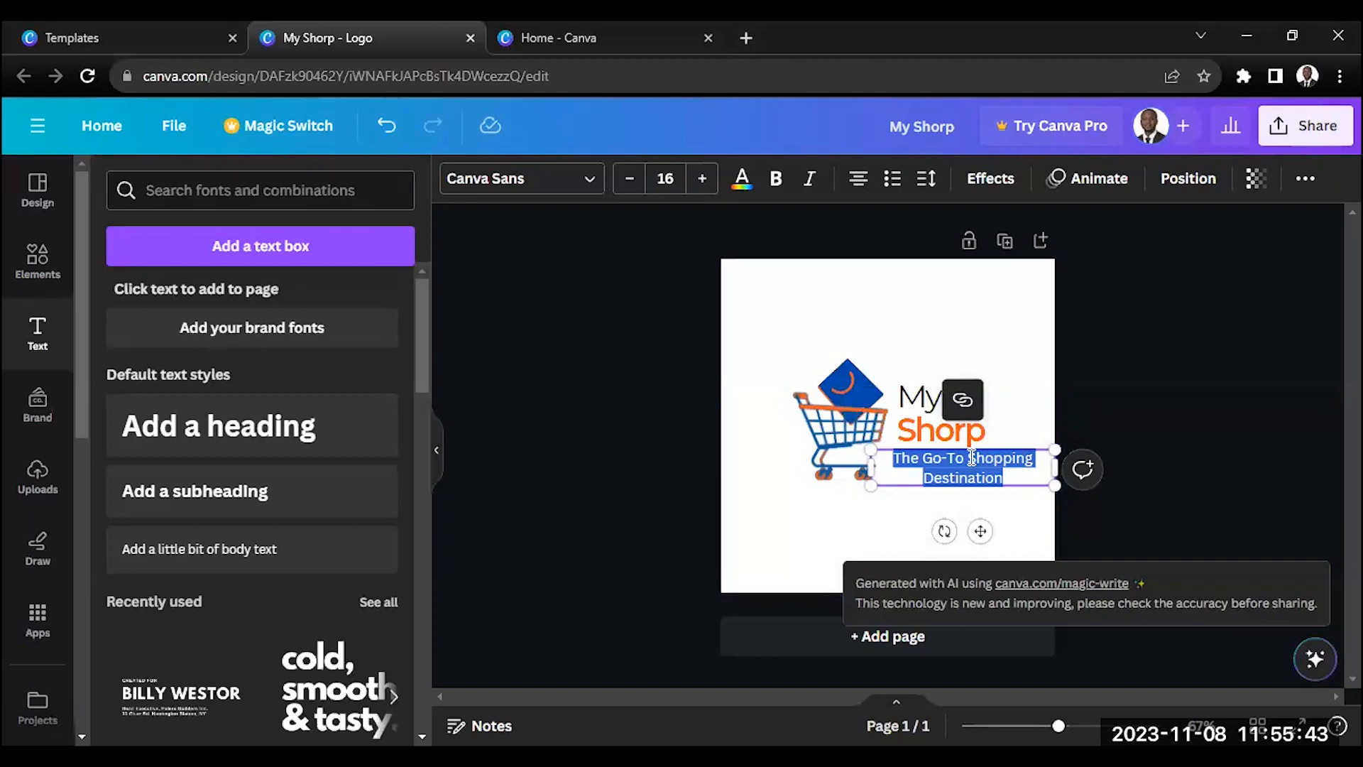
key(Escape)
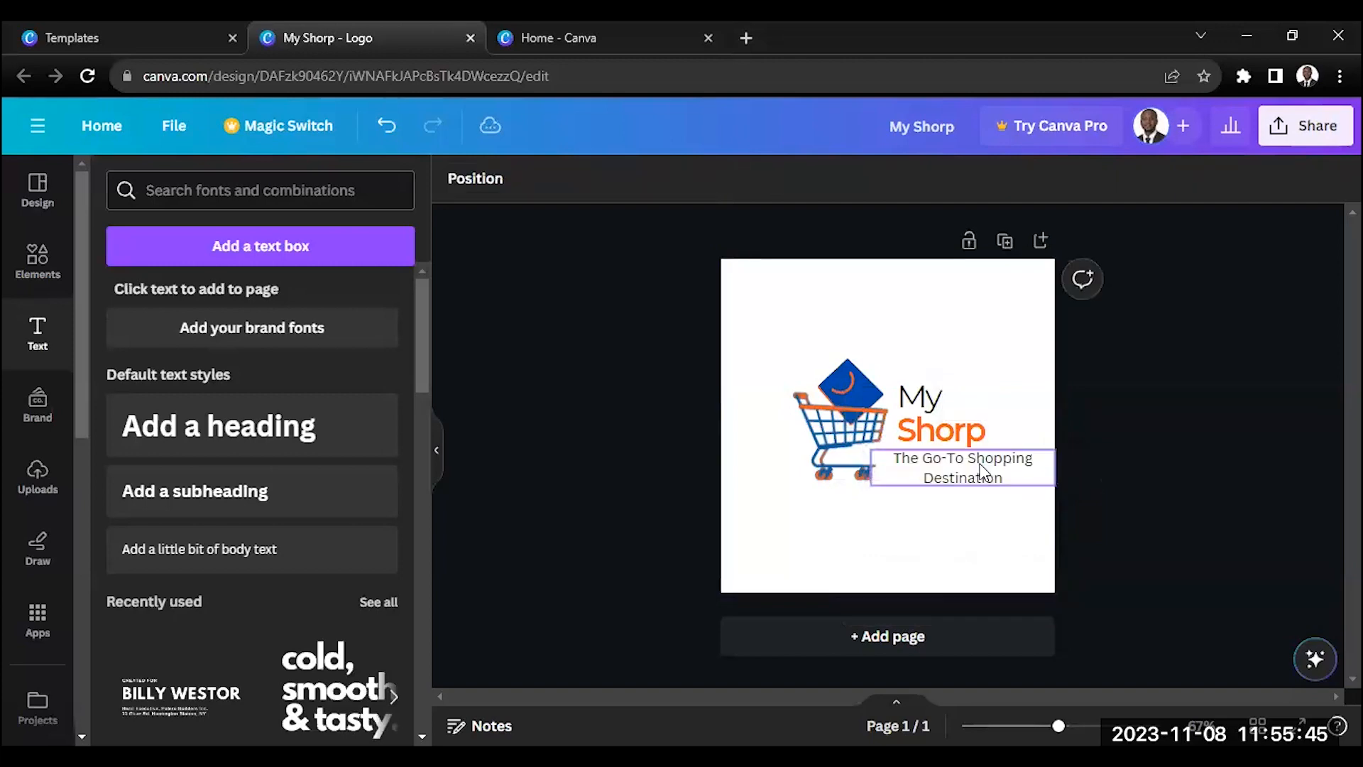
click(973, 463)
click(917, 402)
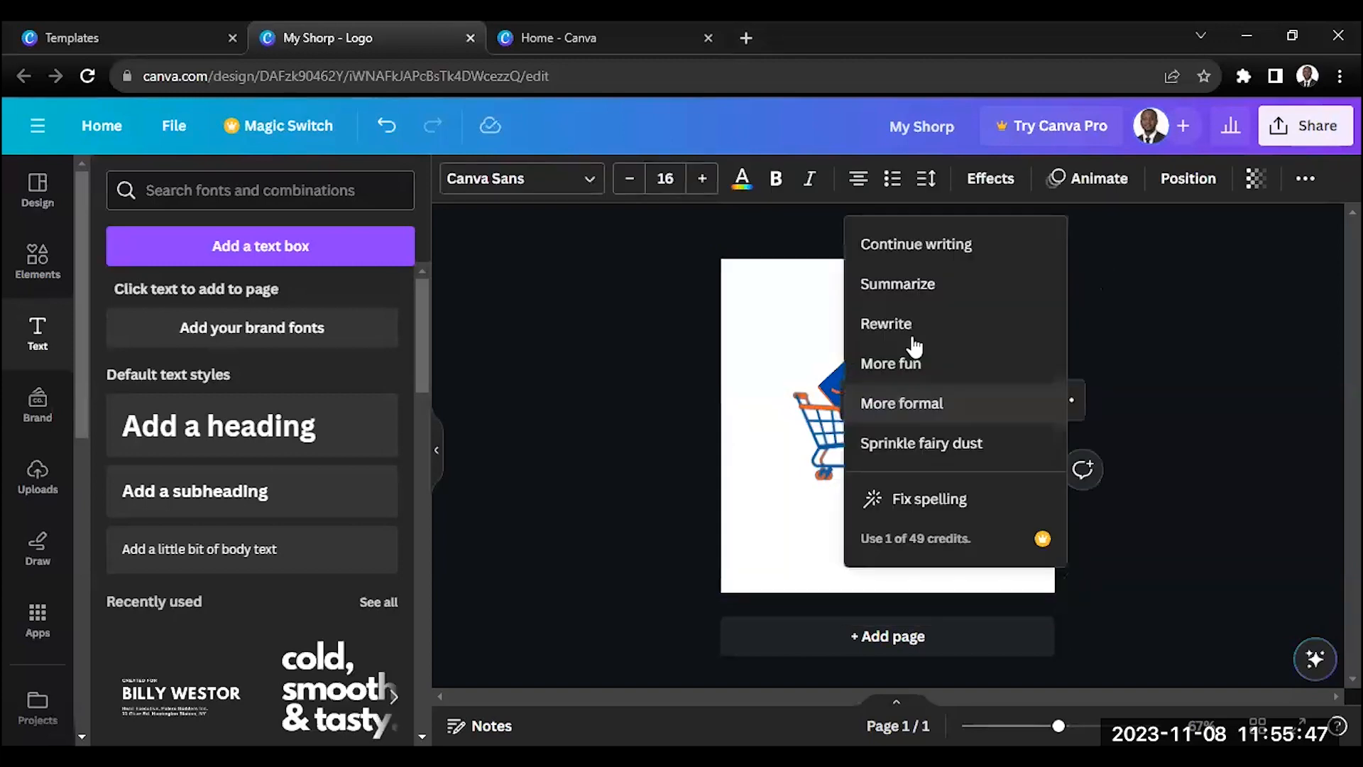
click(991, 441)
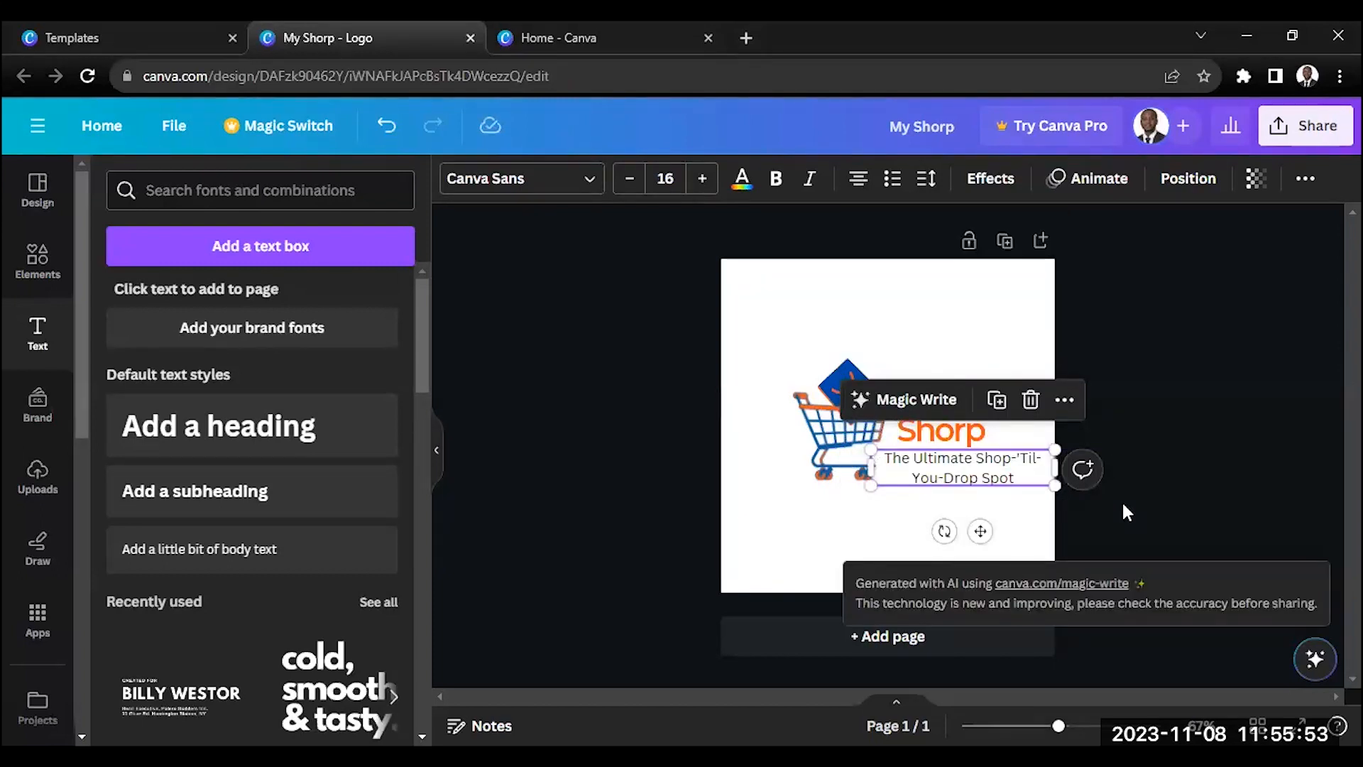
click(1124, 505)
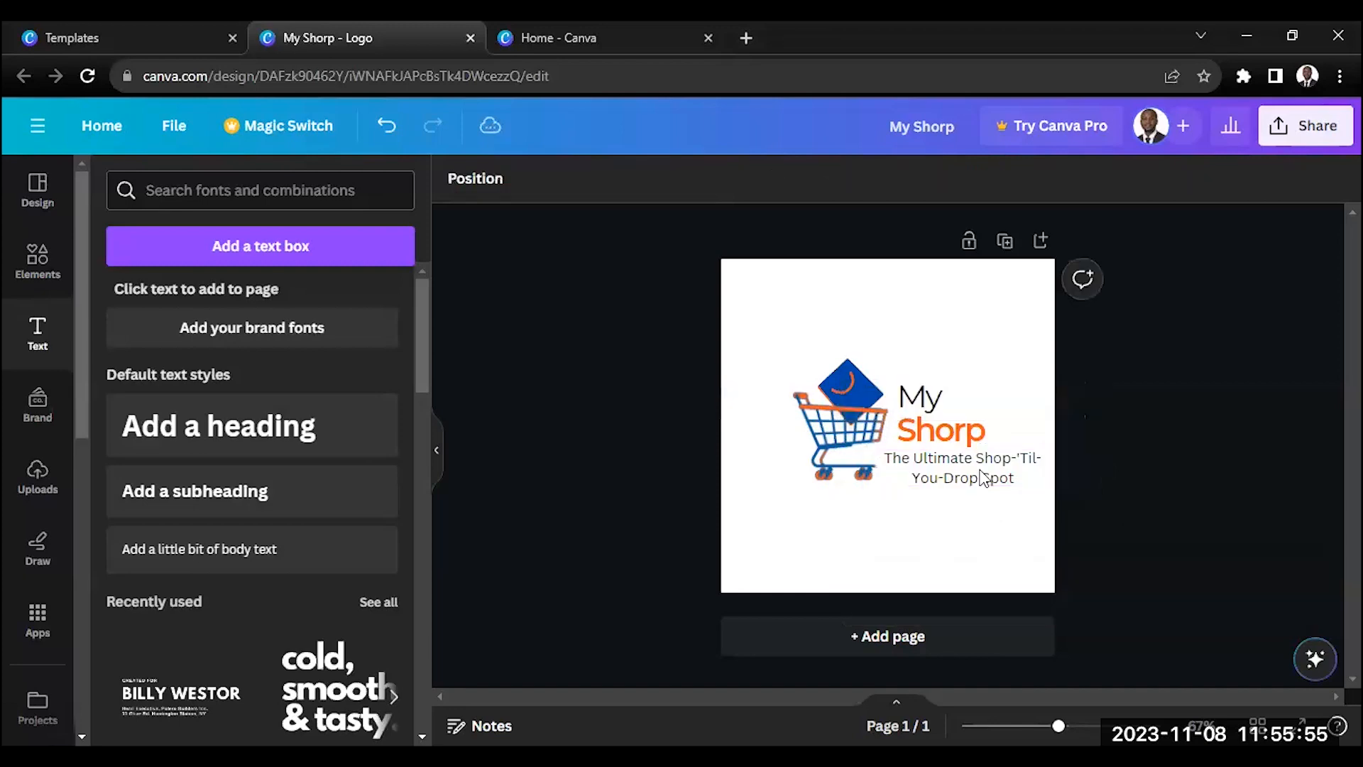
Step: Set the tagline below "Shorp" to font size 14 and make it bold
click(628, 186)
click(628, 186)
click(628, 186)
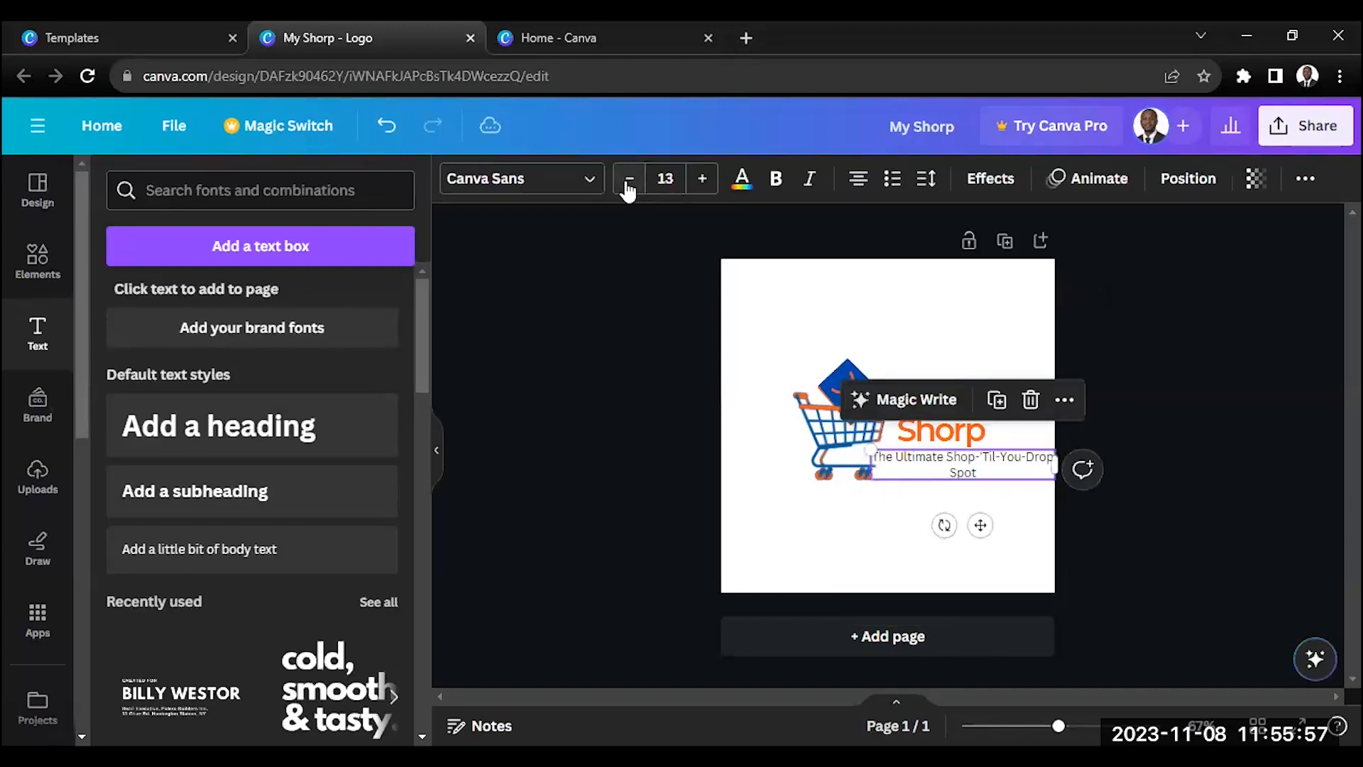
click(701, 180)
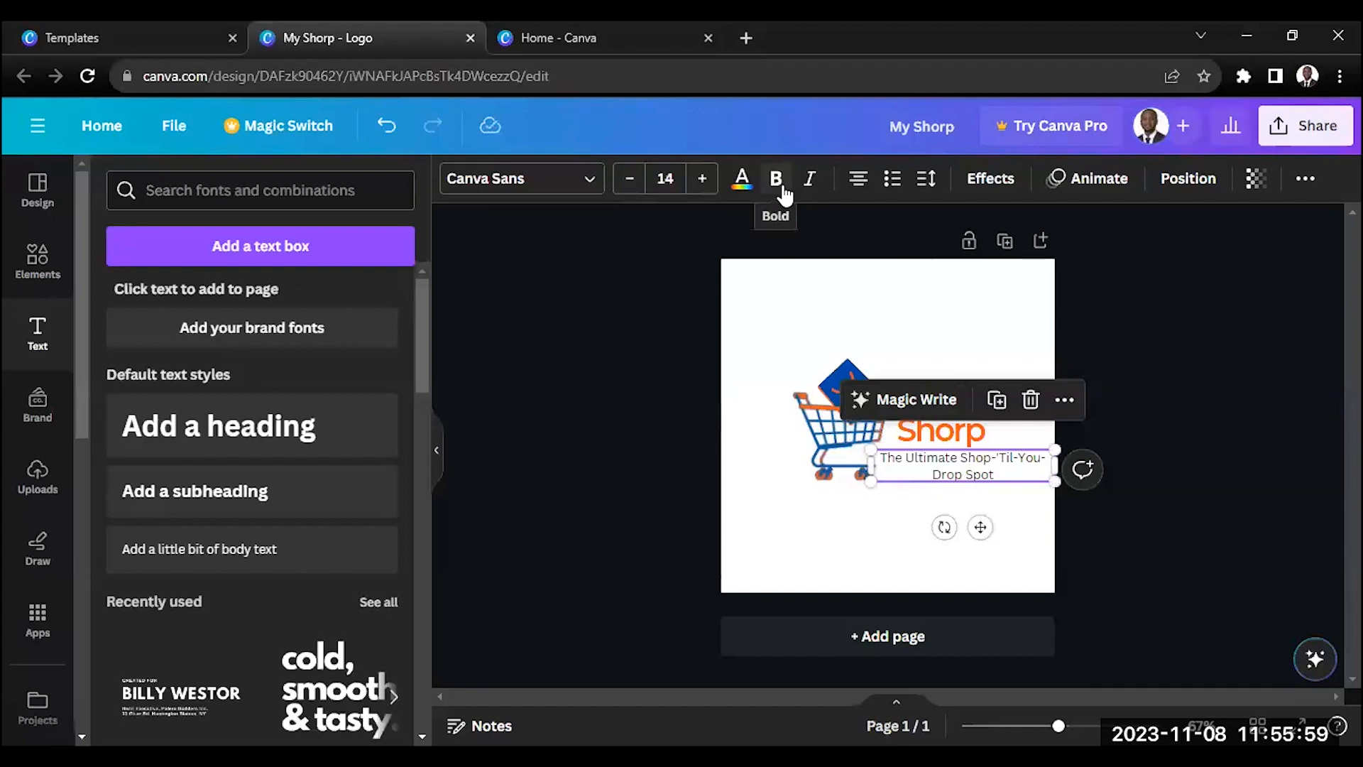
key(ctrl+b)
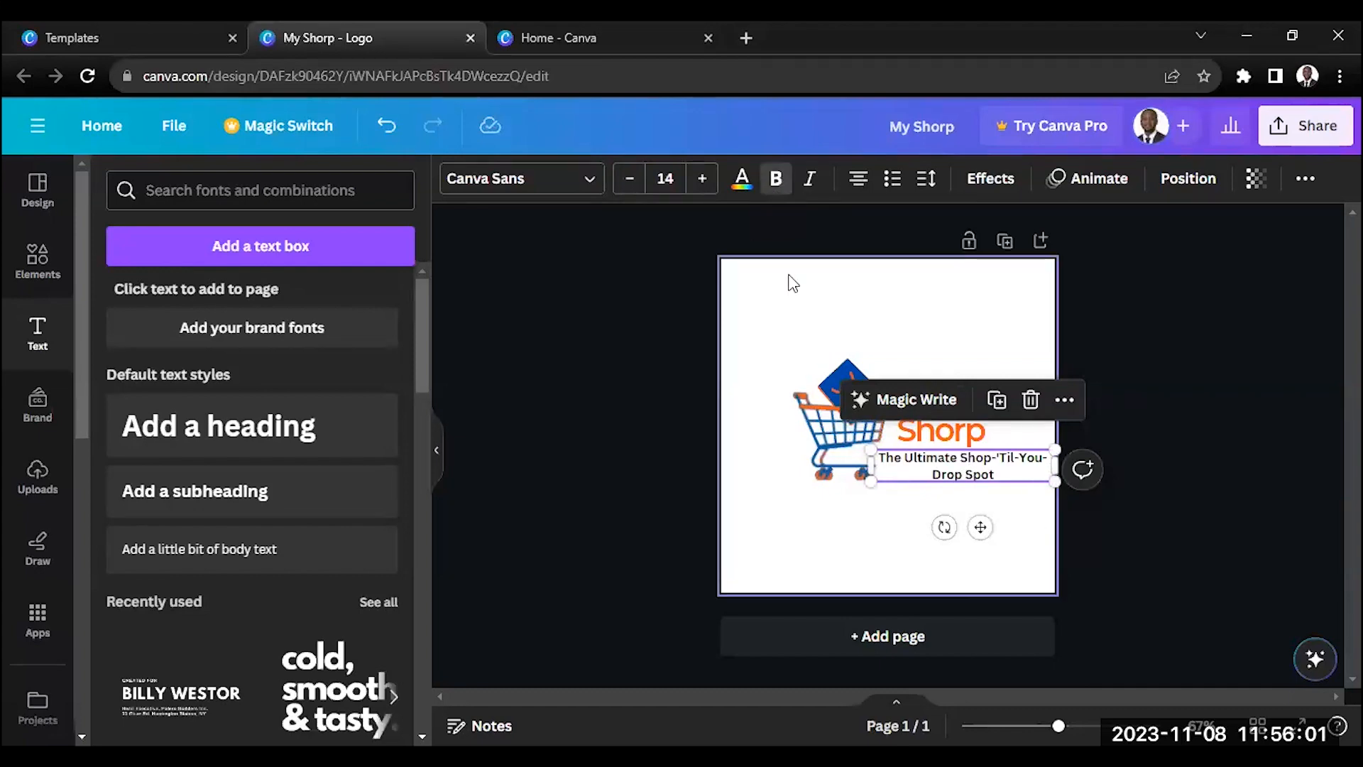
click(634, 186)
click(703, 183)
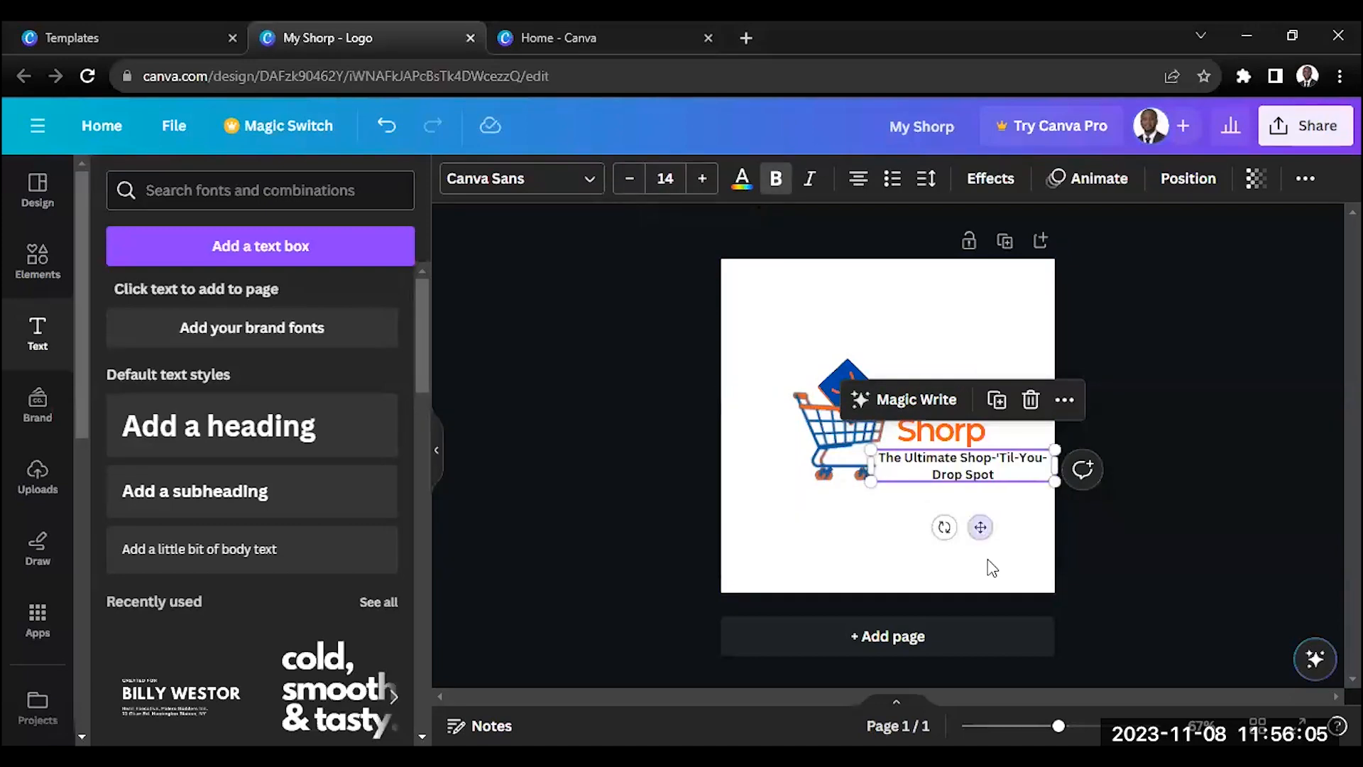
Step: Move the tagline beneath the cart graphic and widen its text box so the wording fits on one line
drag(980, 527, 909, 566)
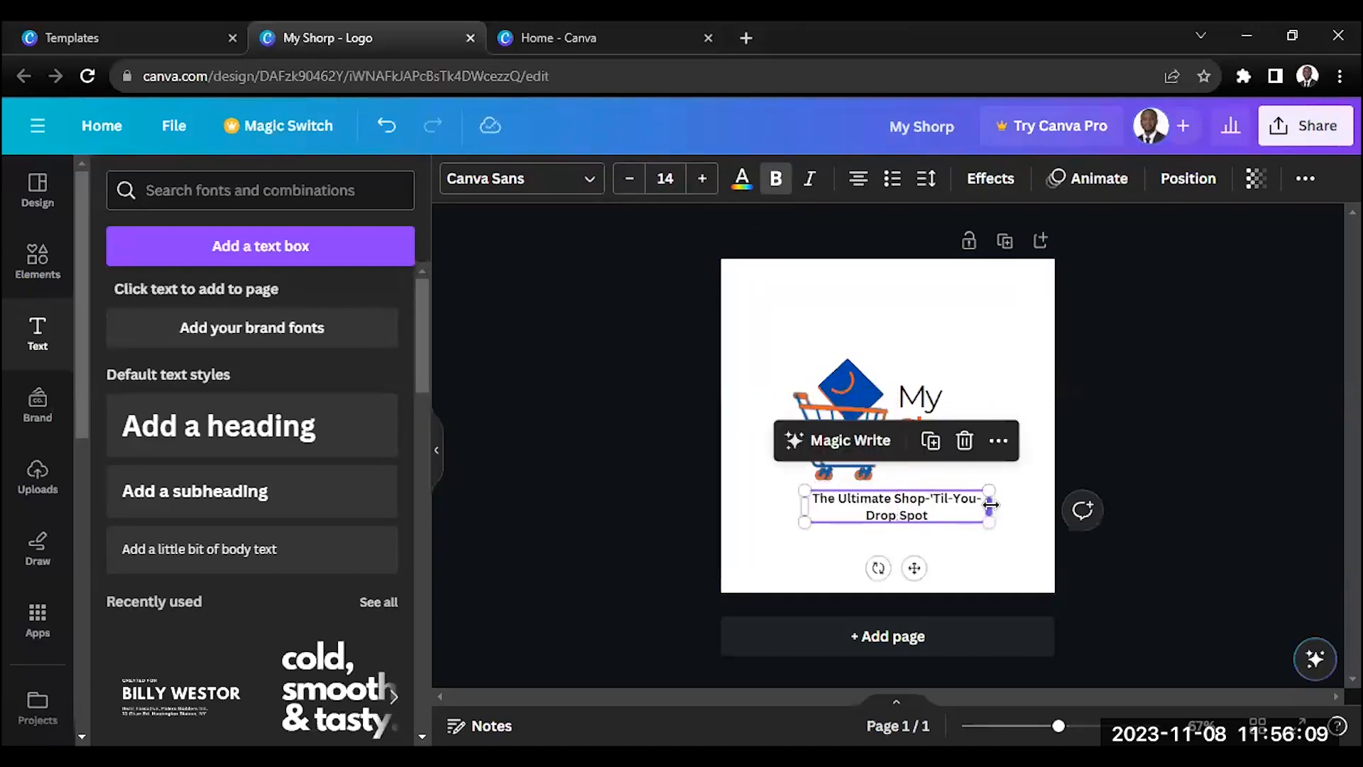
drag(991, 505, 1048, 506)
drag(930, 548, 931, 556)
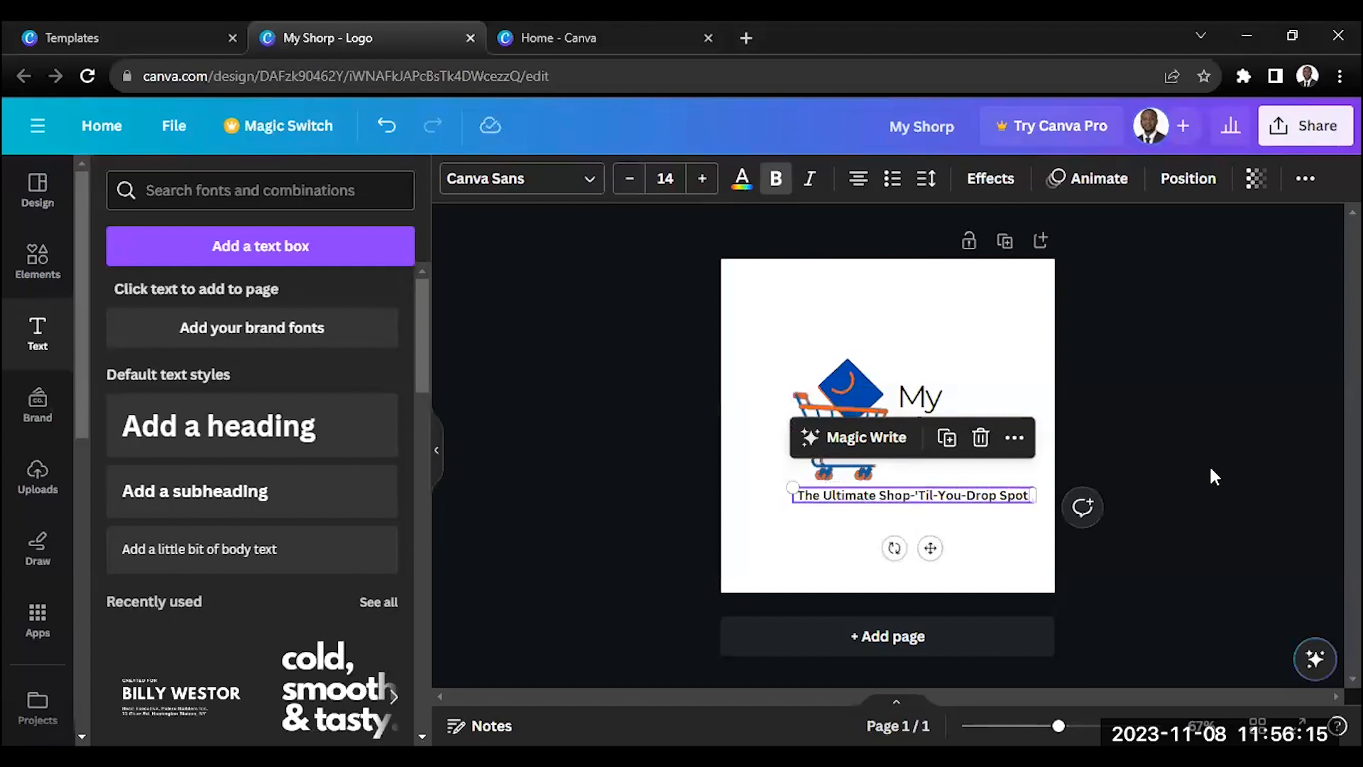
Step: Select the cart, bag, "My Shorp" text and tagline together, shift them slightly left on the page, and deselect them
click(786, 346)
drag(785, 341, 900, 493)
drag(846, 414, 832, 412)
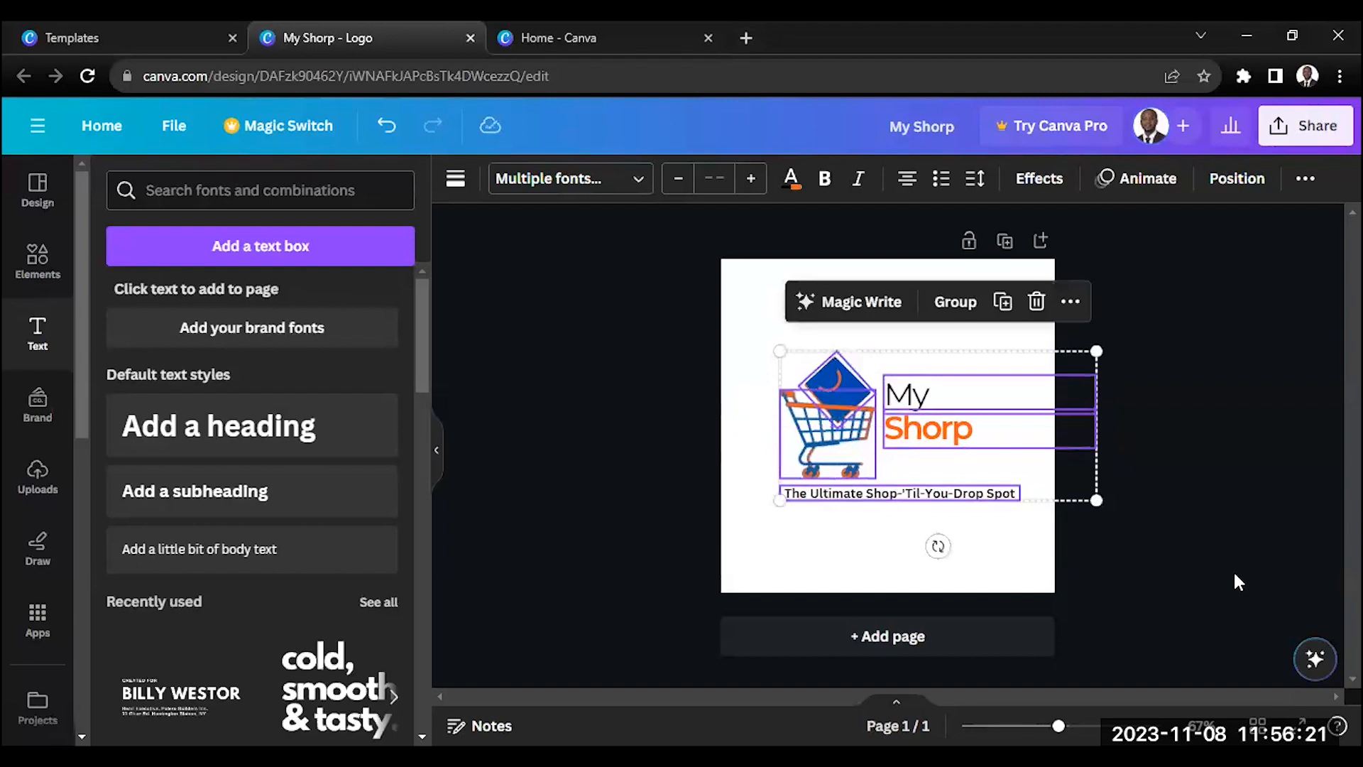
click(1235, 575)
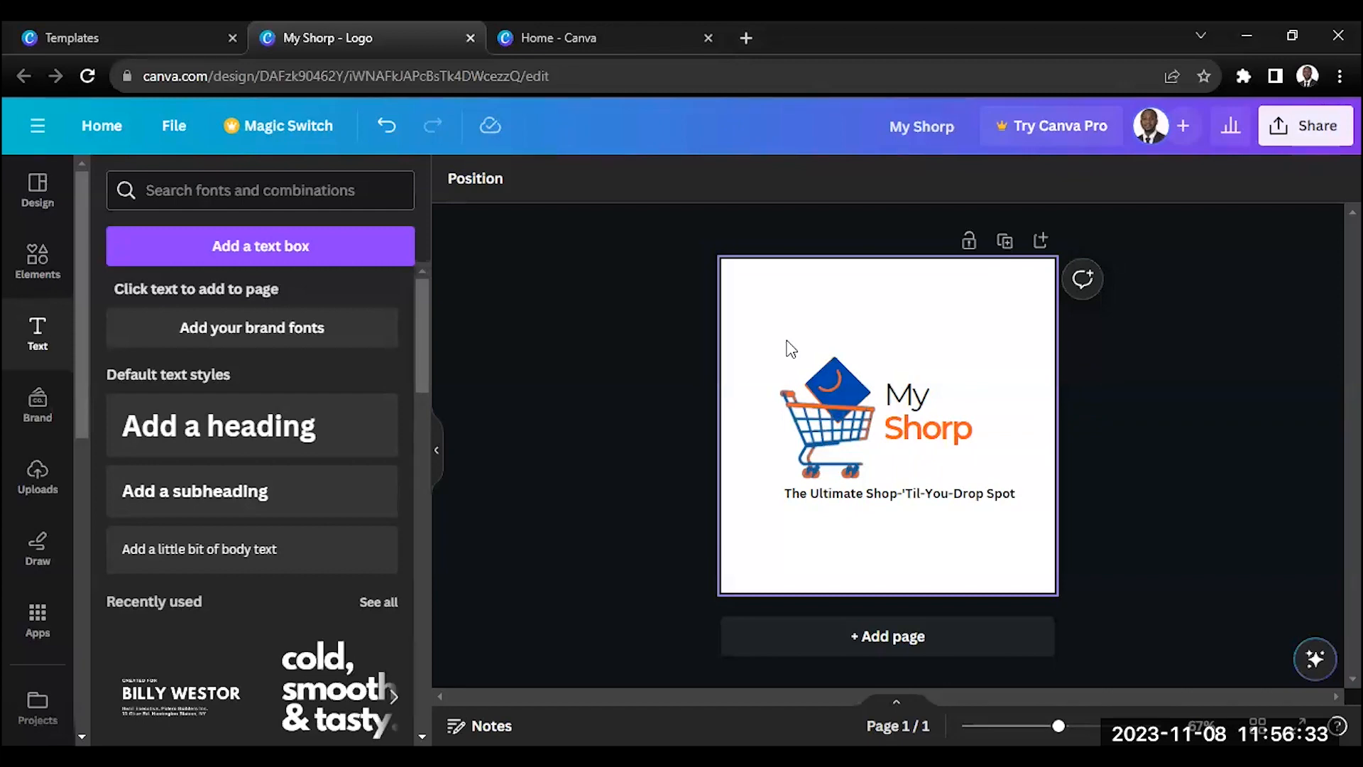
click(1303, 137)
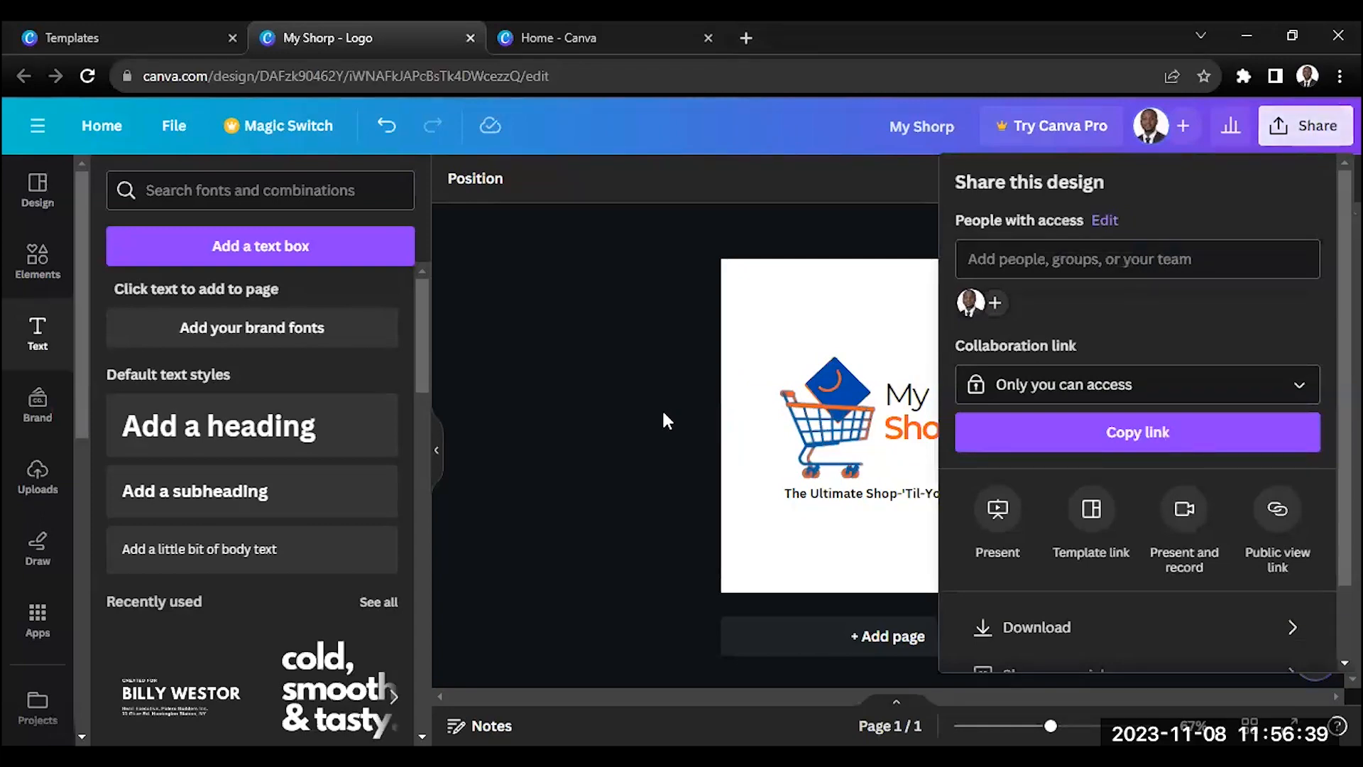
click(965, 458)
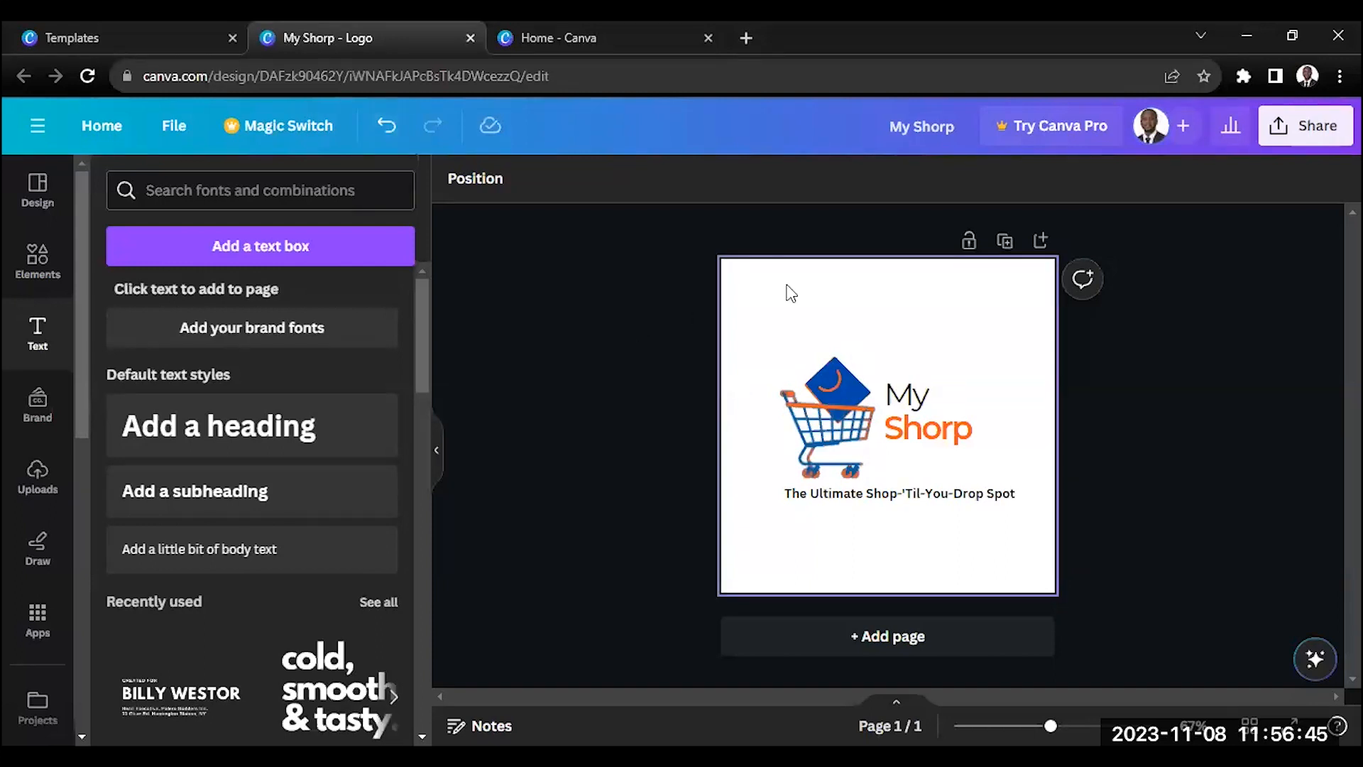
mouse_move(495, 131)
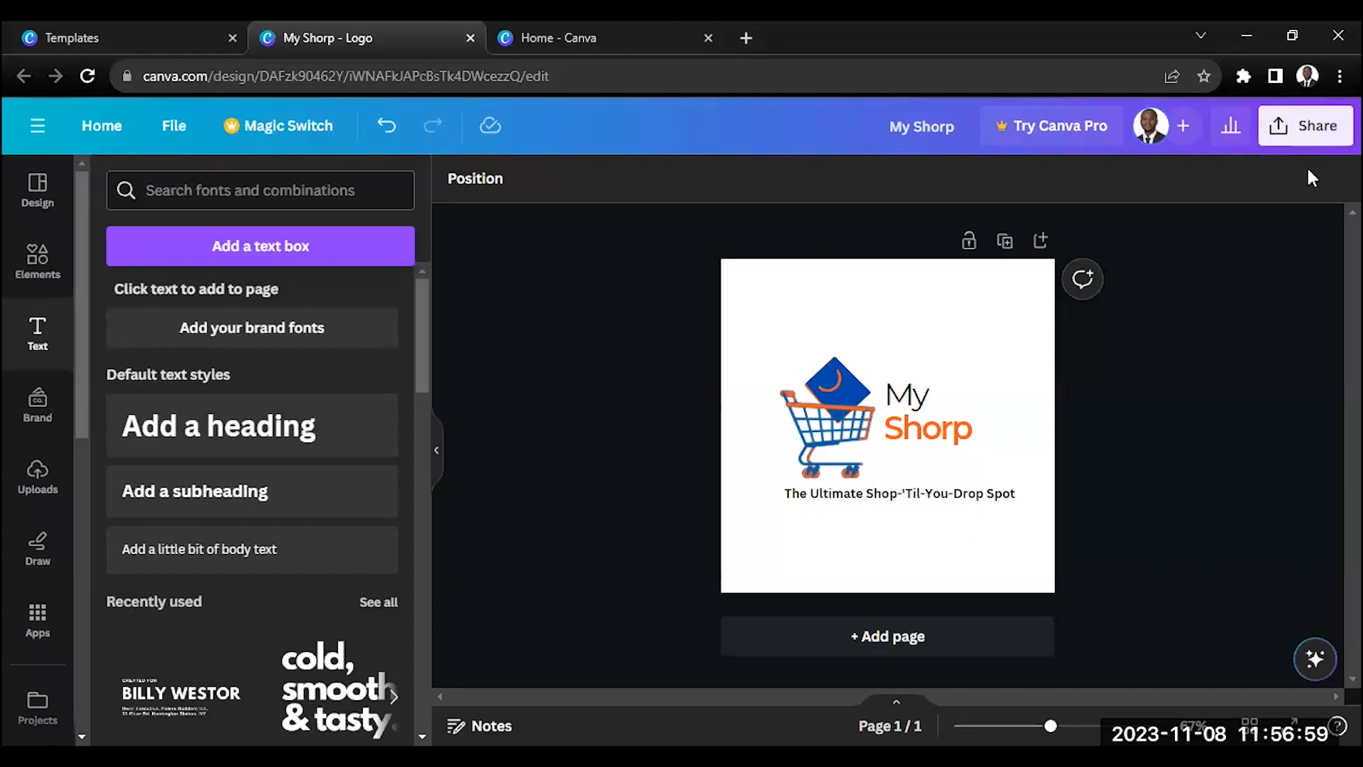
Step: Download the finished logo design as a JPG file
click(1309, 130)
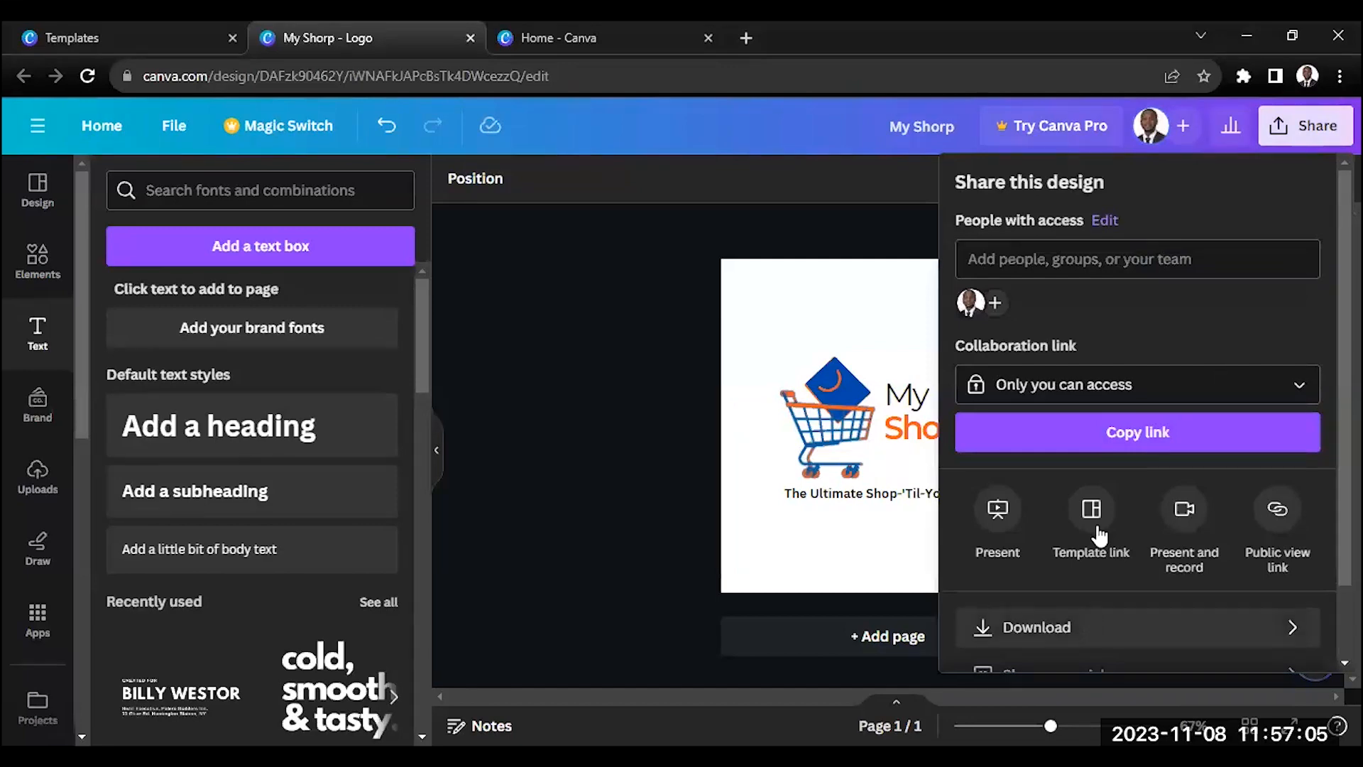
scroll(1099, 536, down, 1)
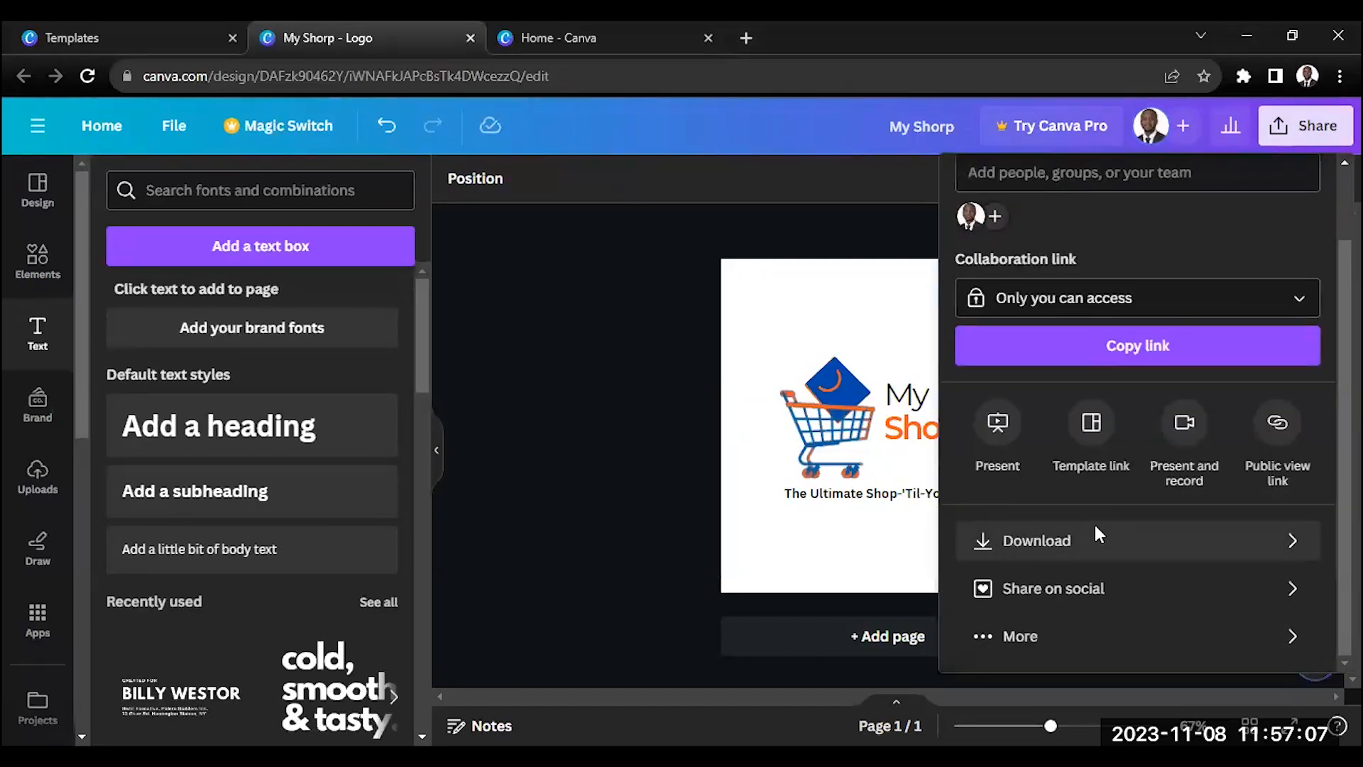
click(1097, 538)
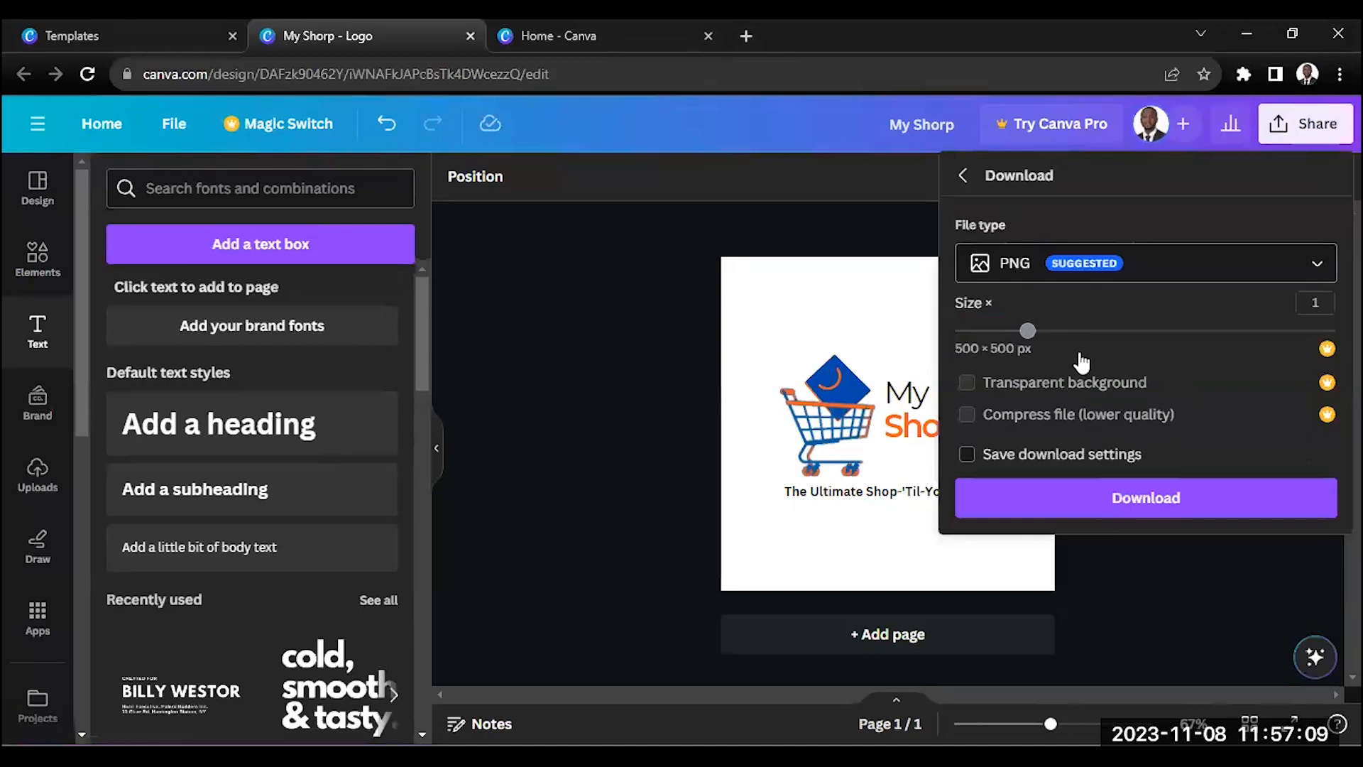
click(1092, 269)
click(1101, 346)
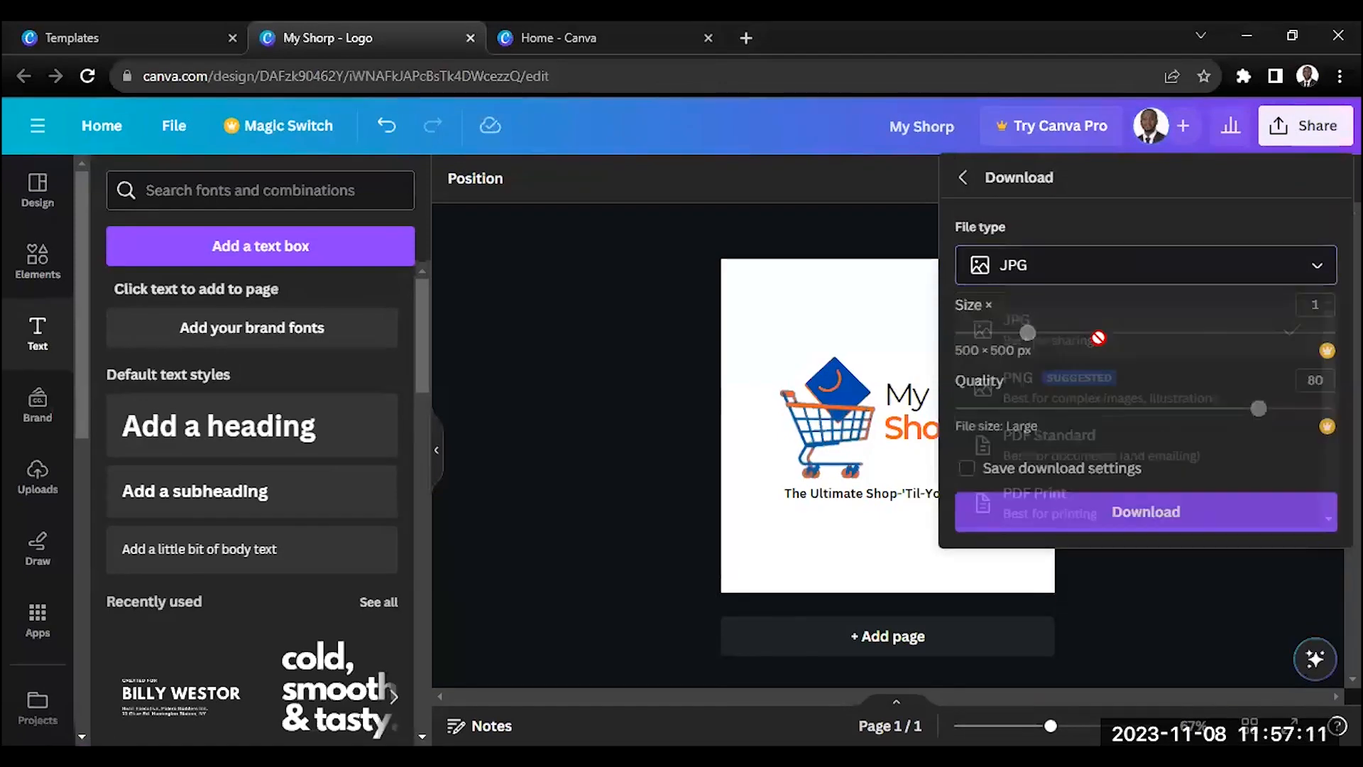
click(1141, 509)
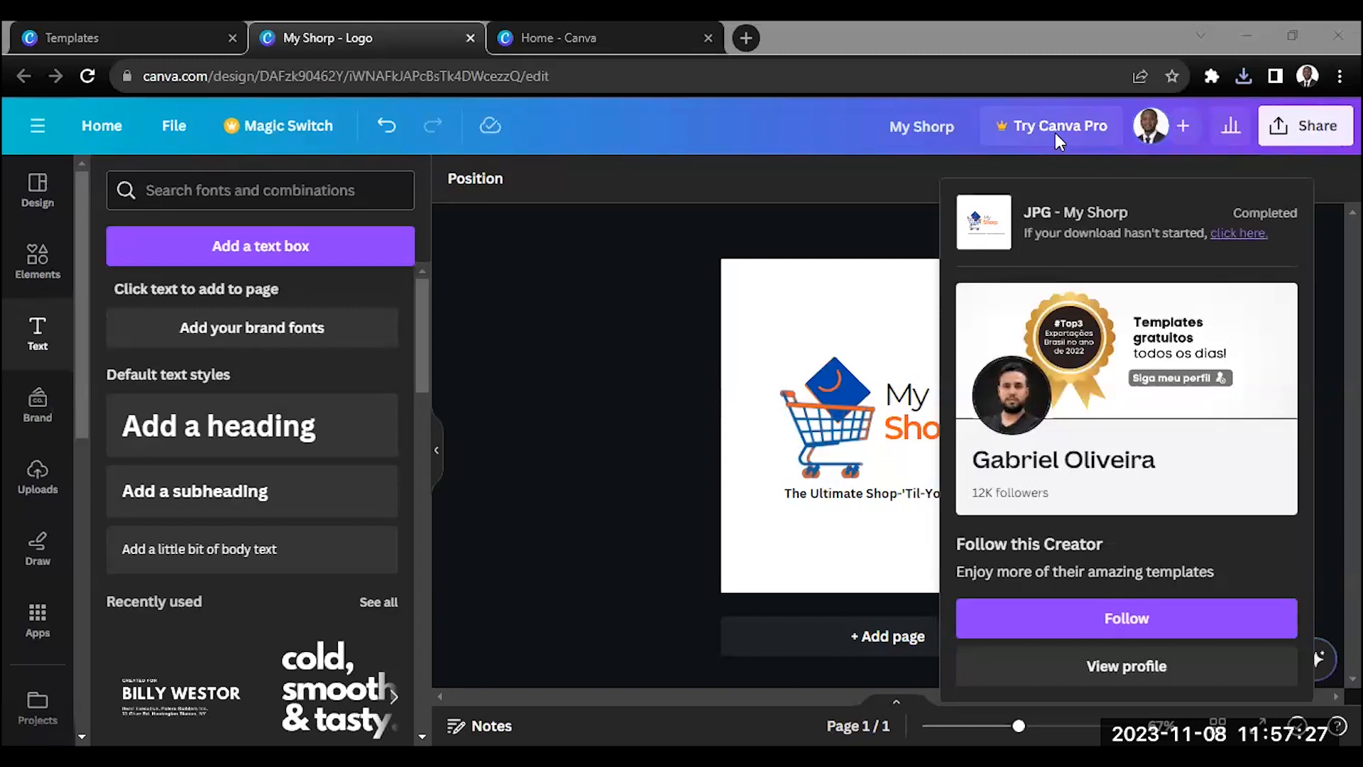
Step: Switch to the image viewer, inspect the downloaded My Shorp.jpg in full screen, and return to the normal view
key(alt+Tab)
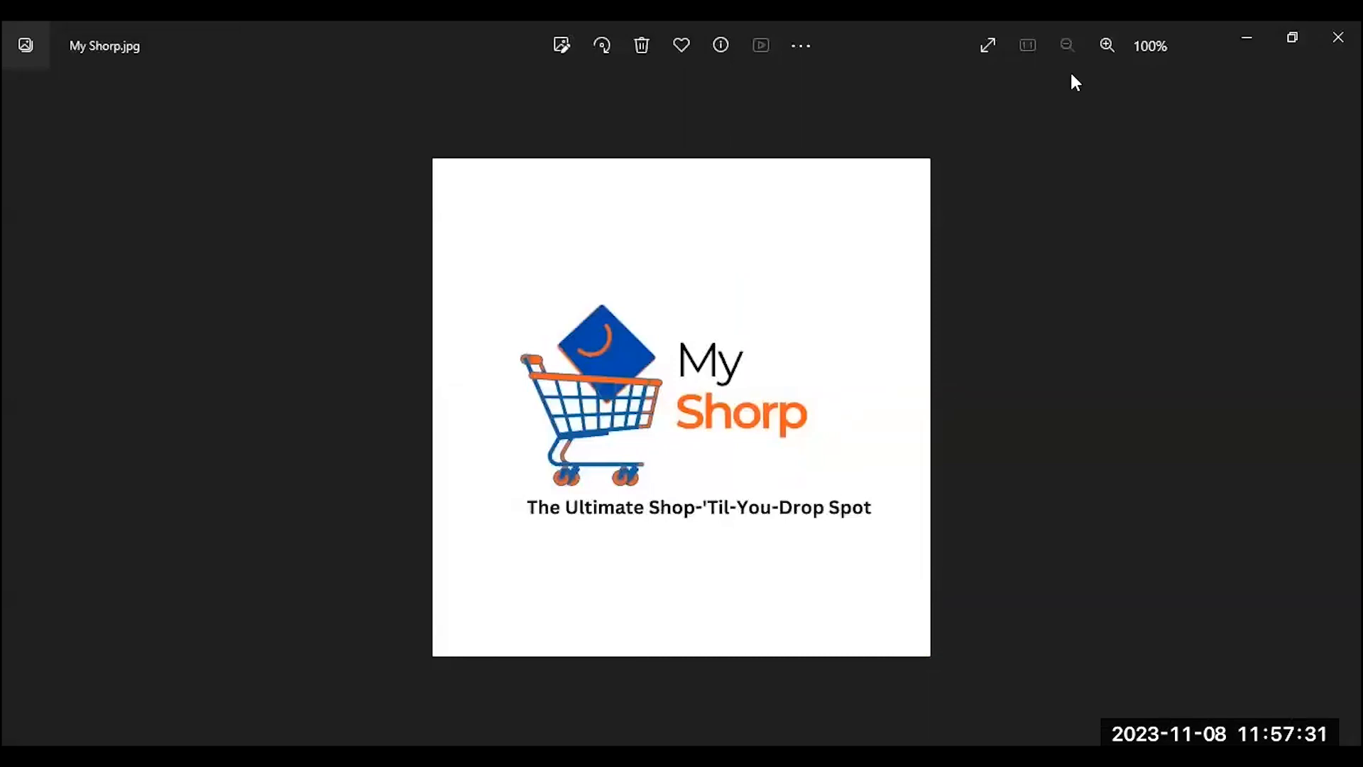
click(1002, 45)
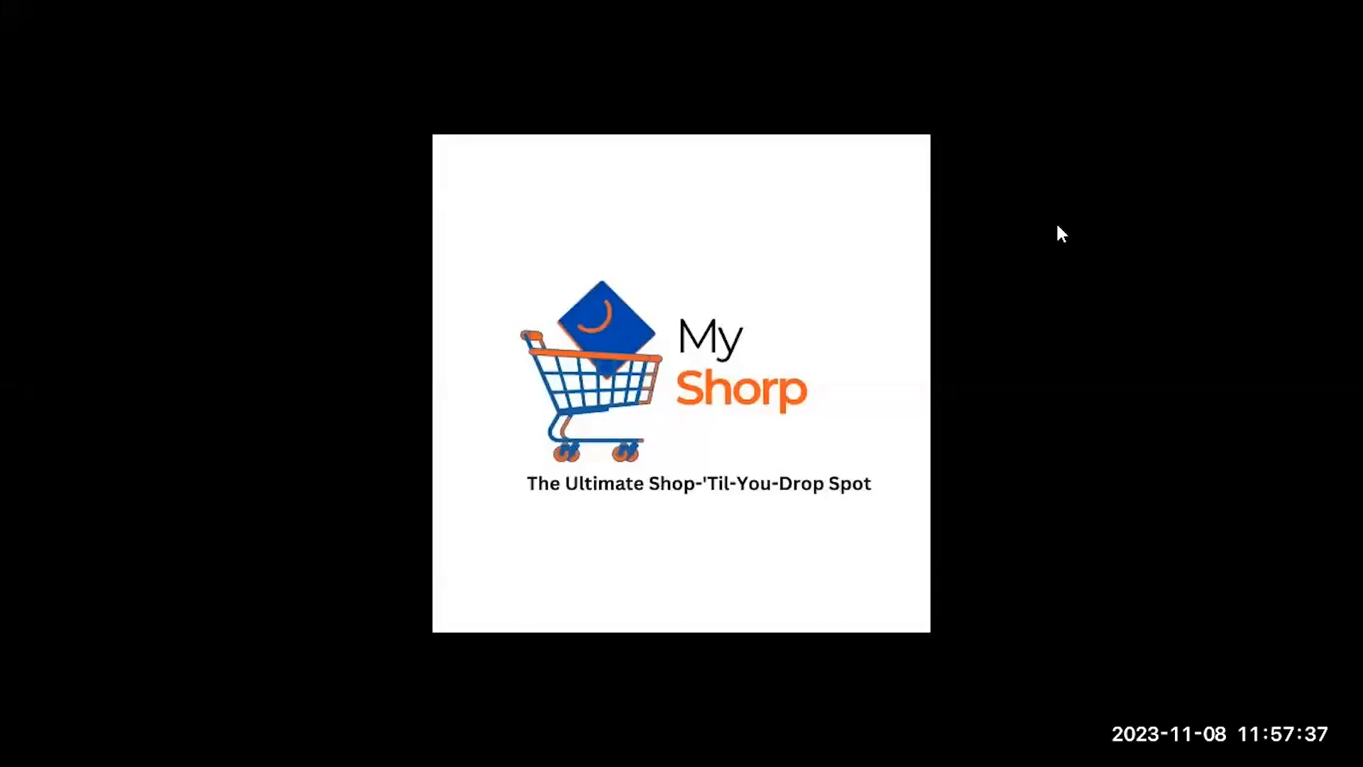
key(Escape)
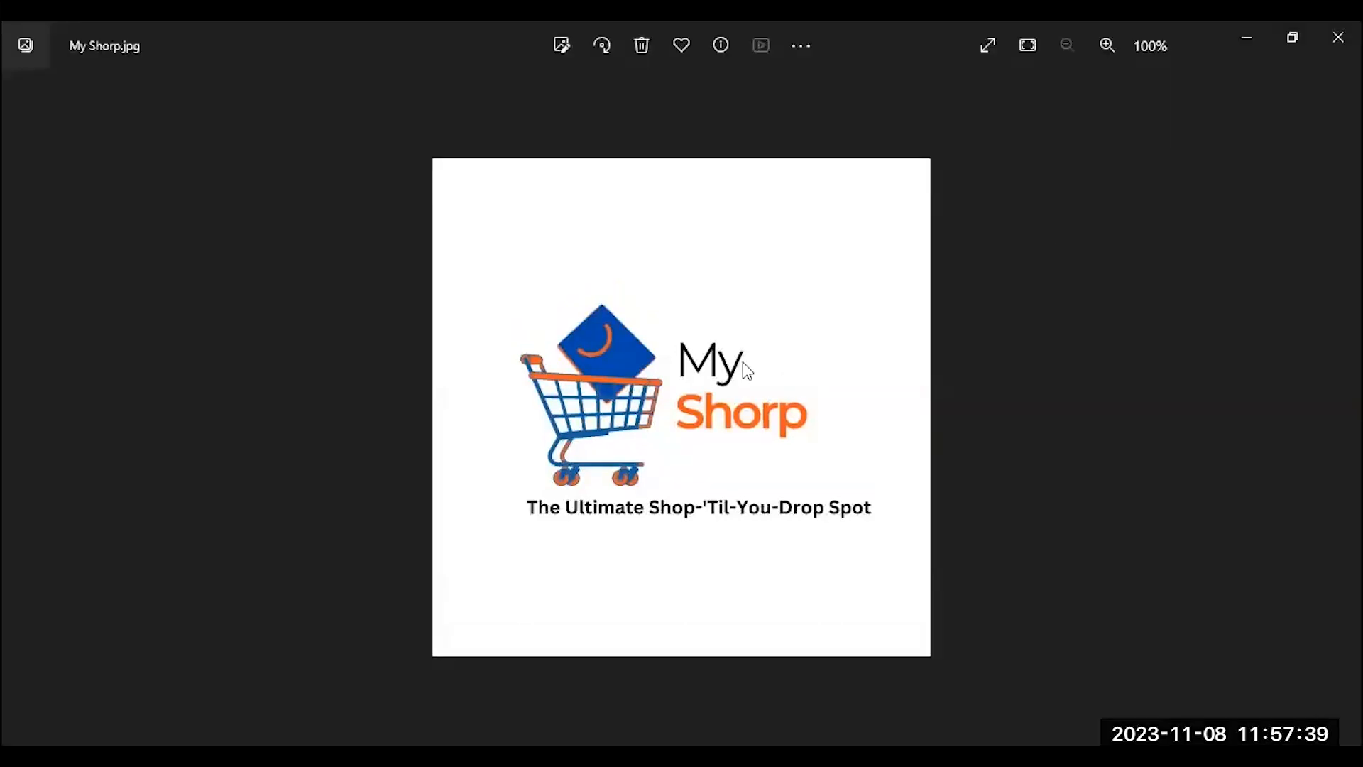